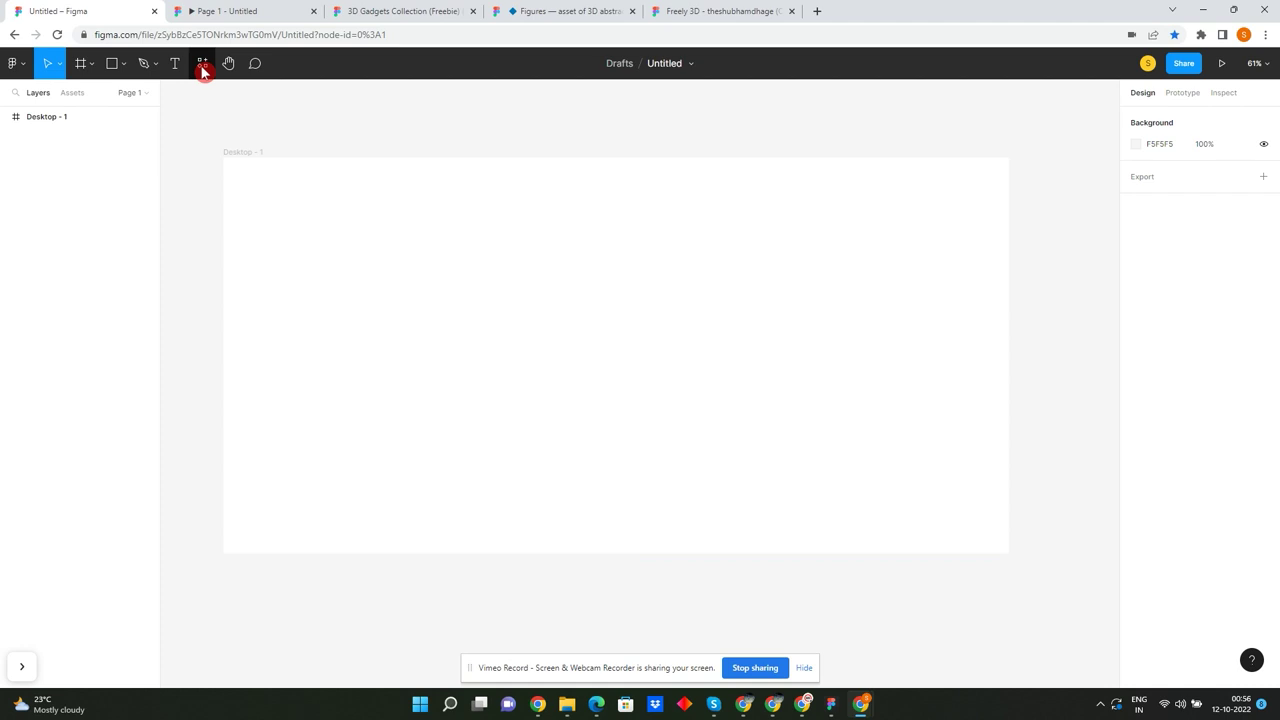
# - Launch the Accidently Great Gradients plugin from the Plugins list
pyautogui.click(203, 66)
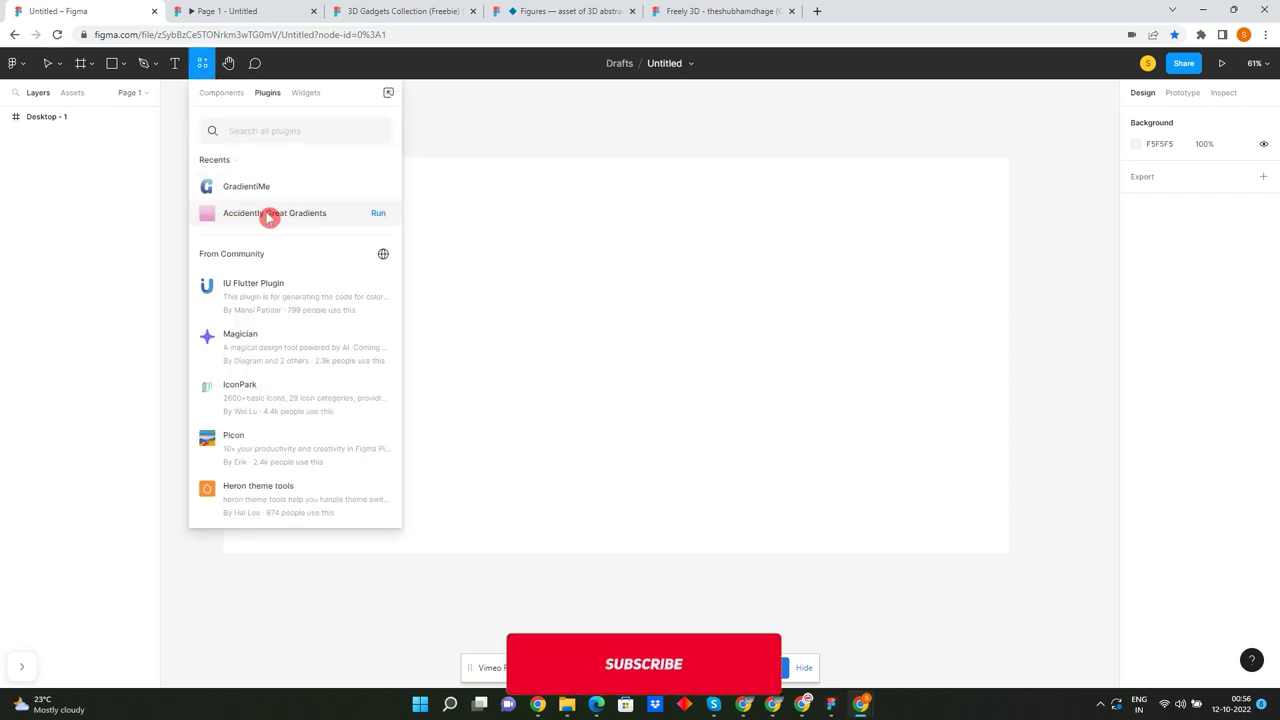
pyautogui.click(265, 217)
pyautogui.click(265, 277)
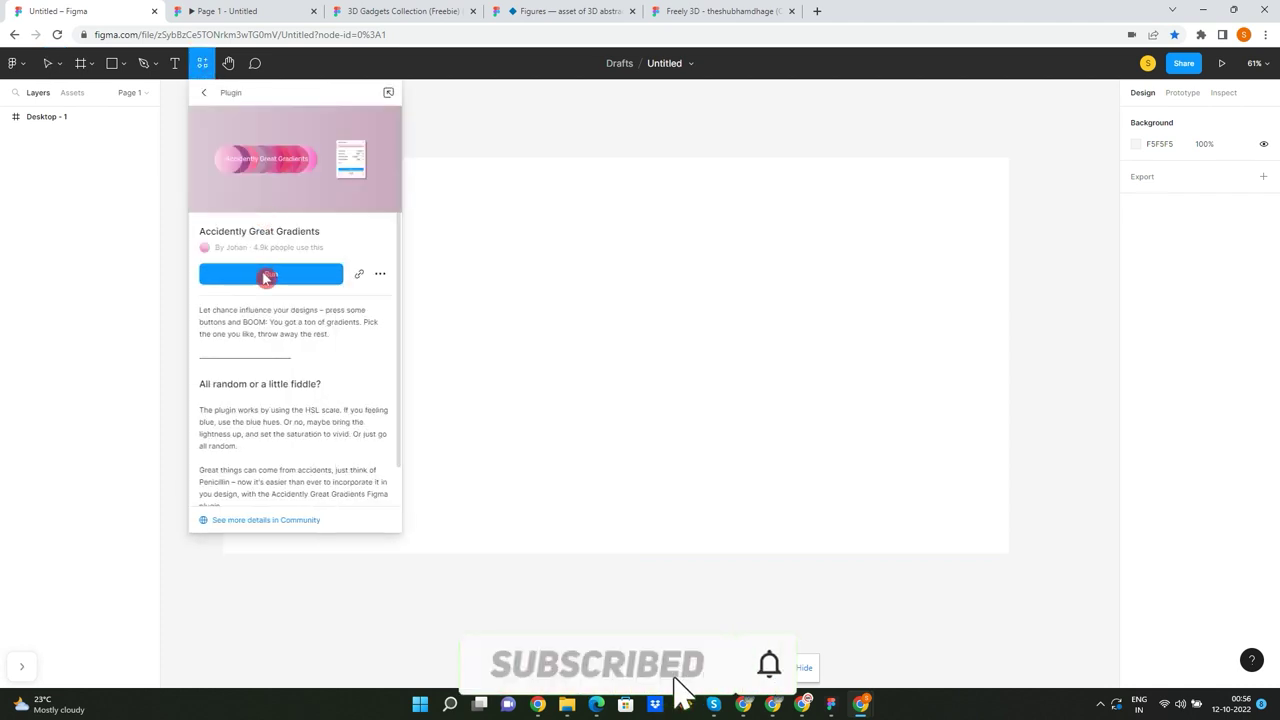
pyautogui.moveTo(608, 317); pyautogui.dragTo(645, 245)
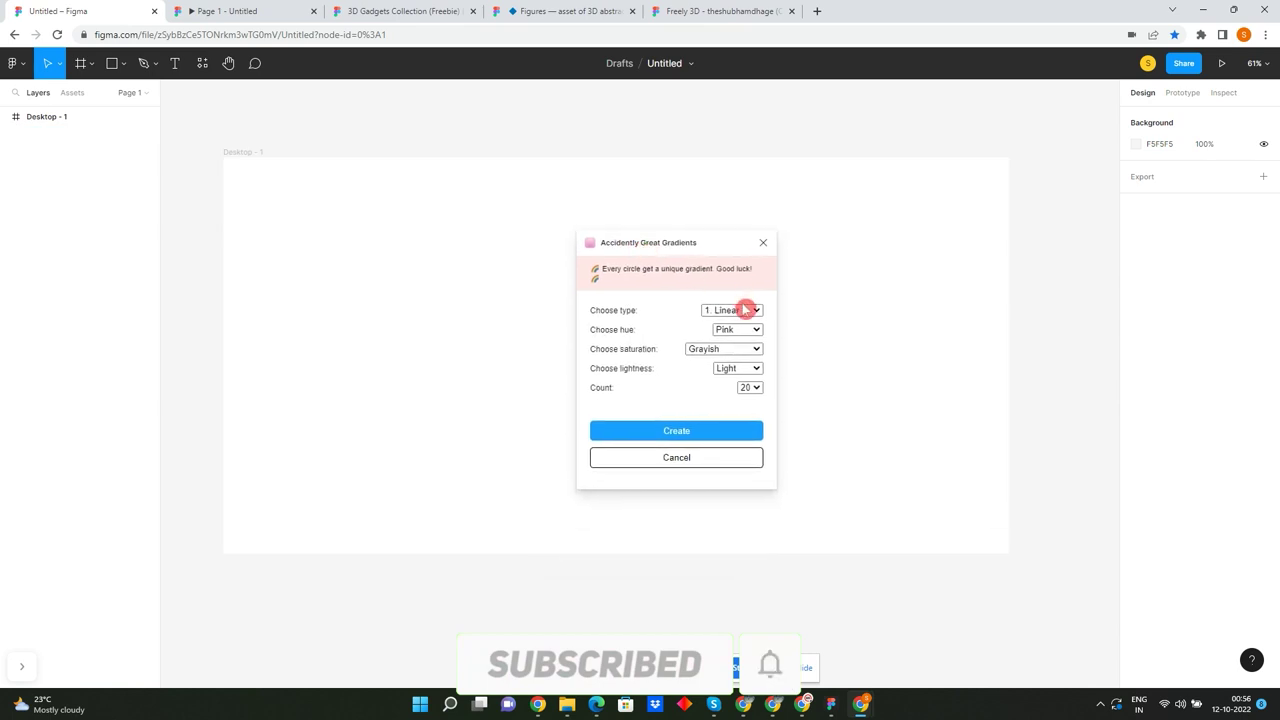
# - Generate 20 gradient circles with Purple hue, Vivid saturation and Dark lightness
pyautogui.click(745, 333)
pyautogui.click(734, 408)
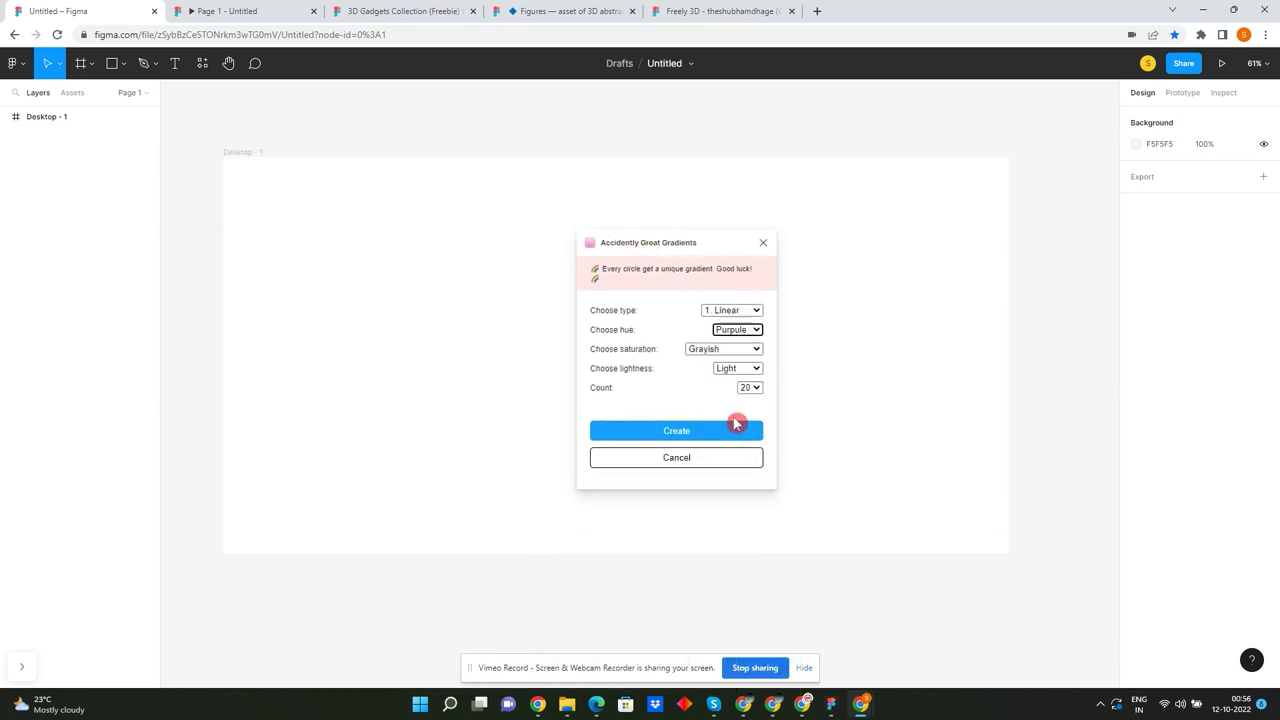
pyautogui.click(741, 350)
pyautogui.click(709, 386)
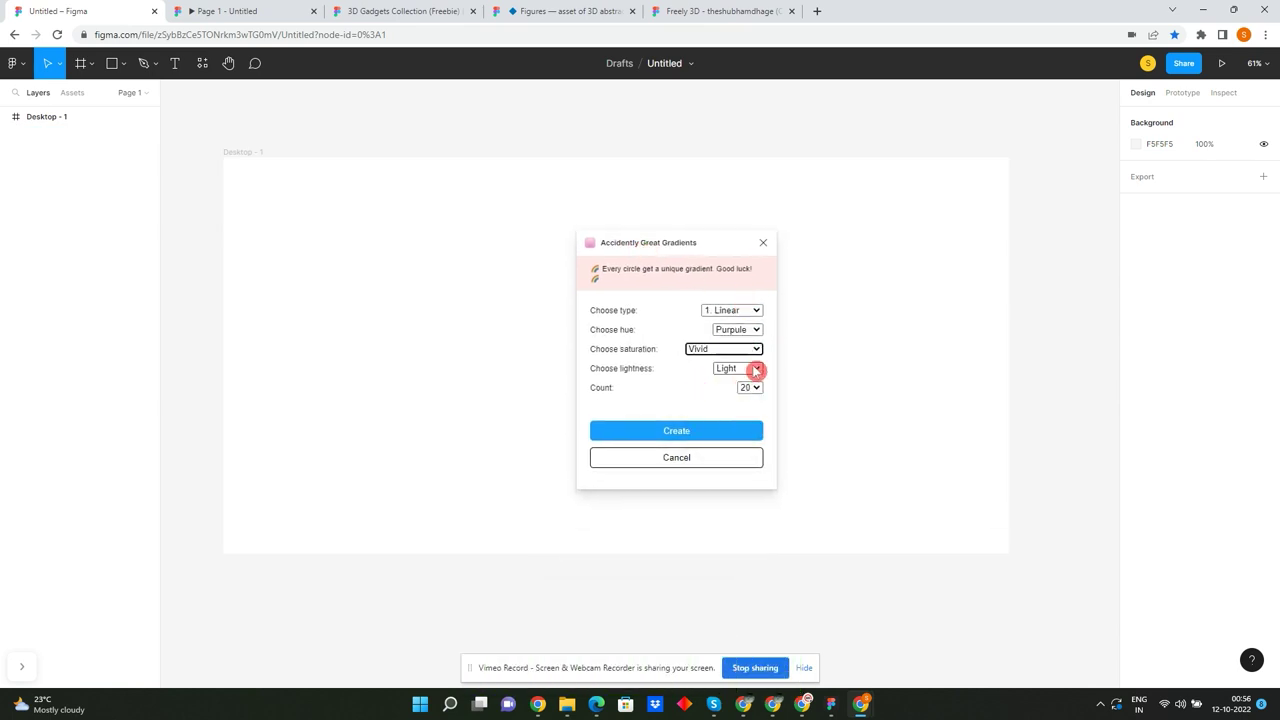
pyautogui.click(754, 368)
pyautogui.click(737, 403)
pyautogui.click(677, 431)
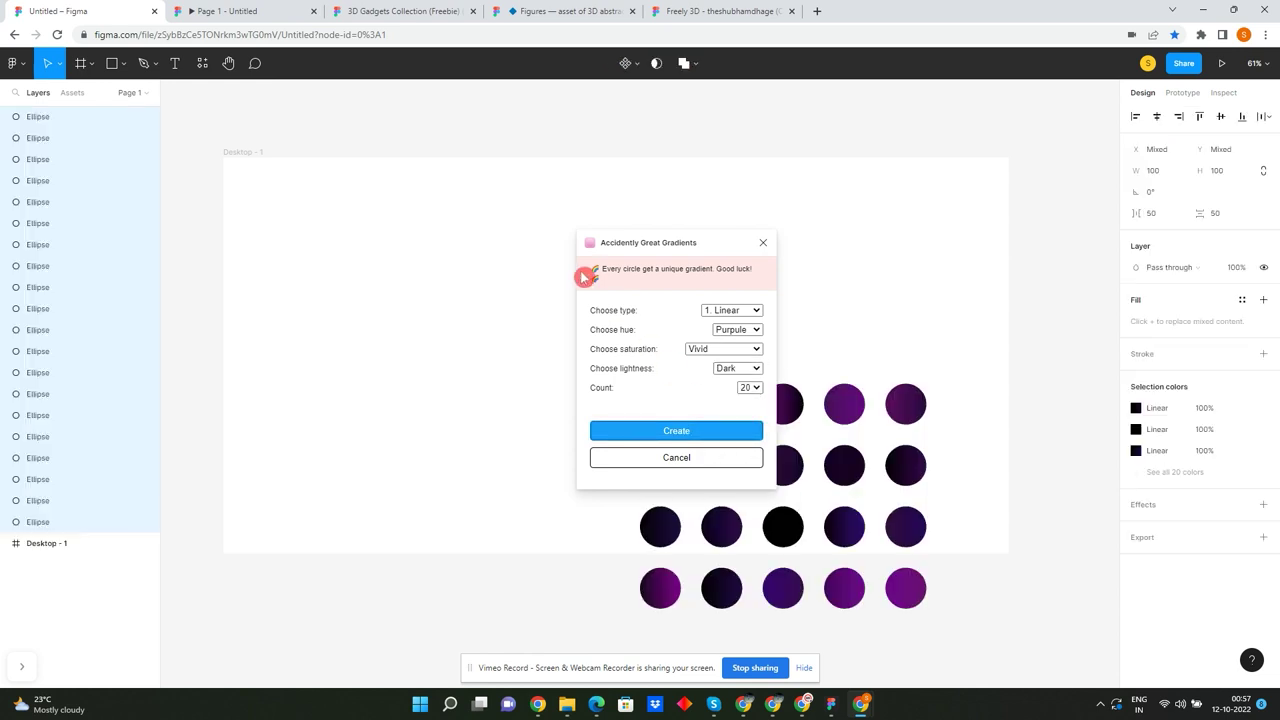
# - Move the grid of generated gradient circles out to the right of Desktop - 1
pyautogui.click(763, 243)
pyautogui.scroll(-5, 561, 235)
pyautogui.moveTo(824, 288); pyautogui.dragTo(597, 434)
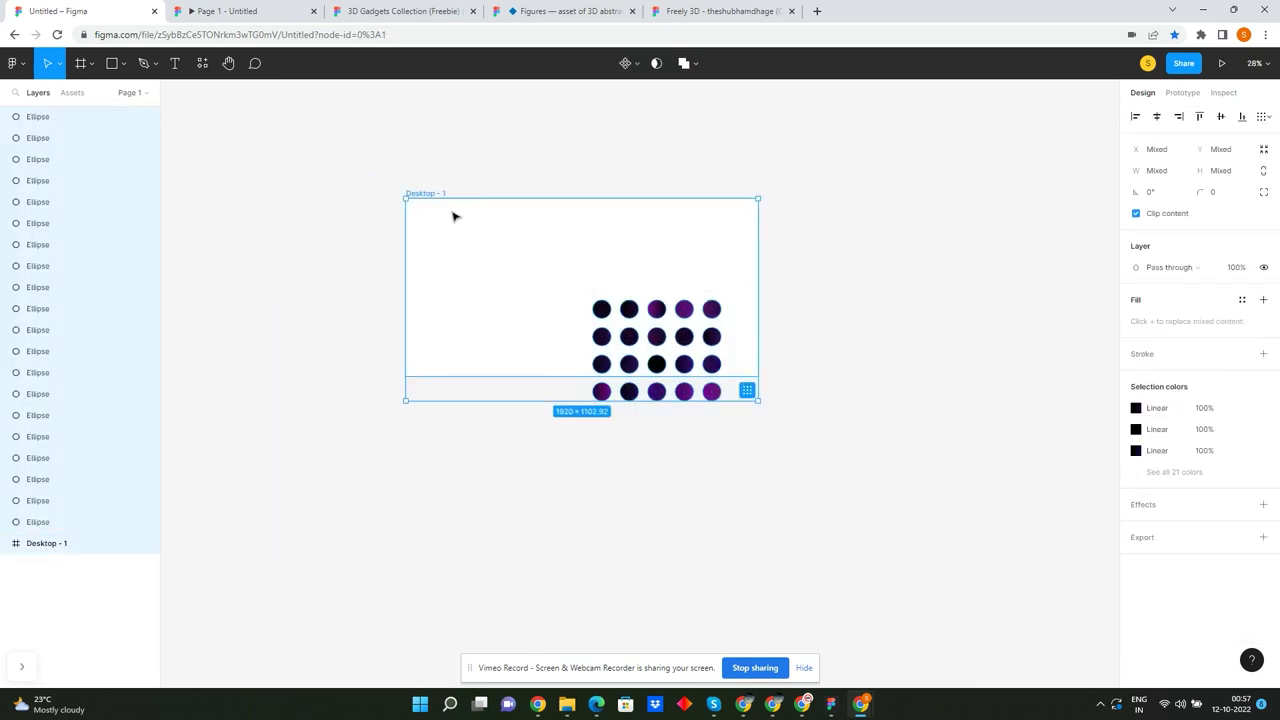
pyautogui.keyDown('shift'); pyautogui.click(551, 268); pyautogui.keyUp('shift')
pyautogui.moveTo(629, 308); pyautogui.dragTo(822, 253)
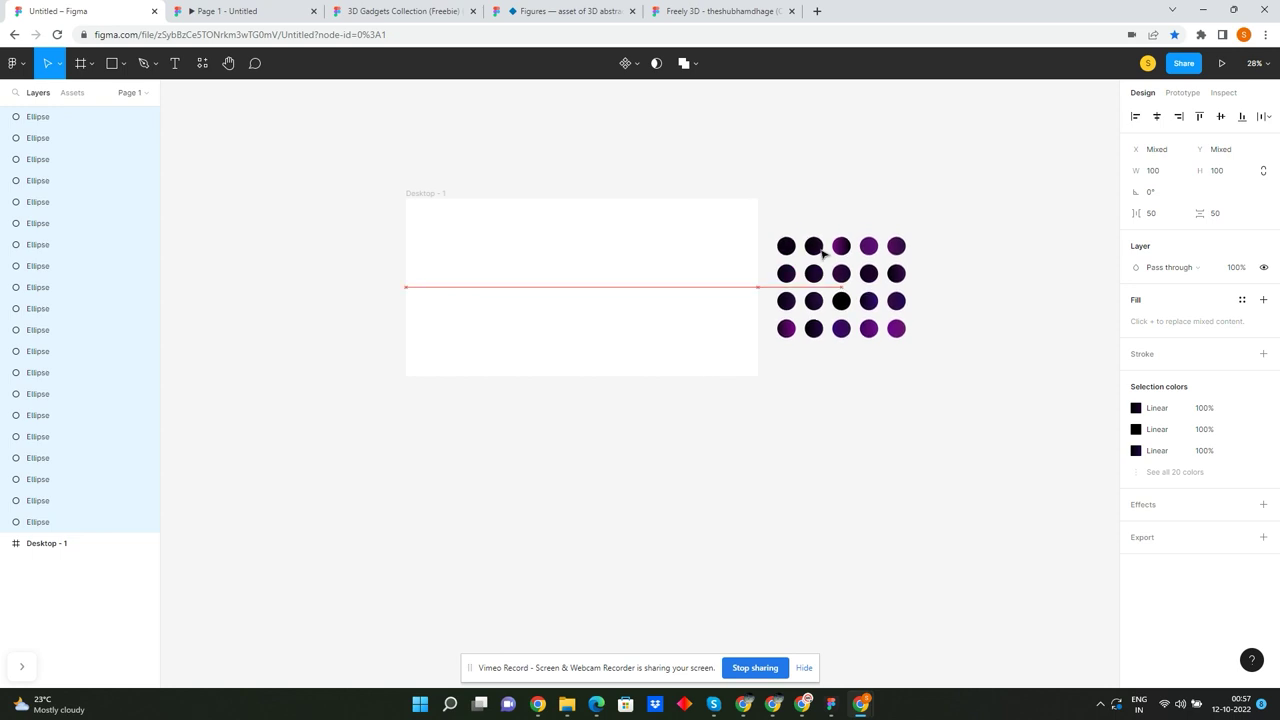
pyautogui.moveTo(391, 174); pyautogui.dragTo(960, 457)
pyautogui.click(846, 189)
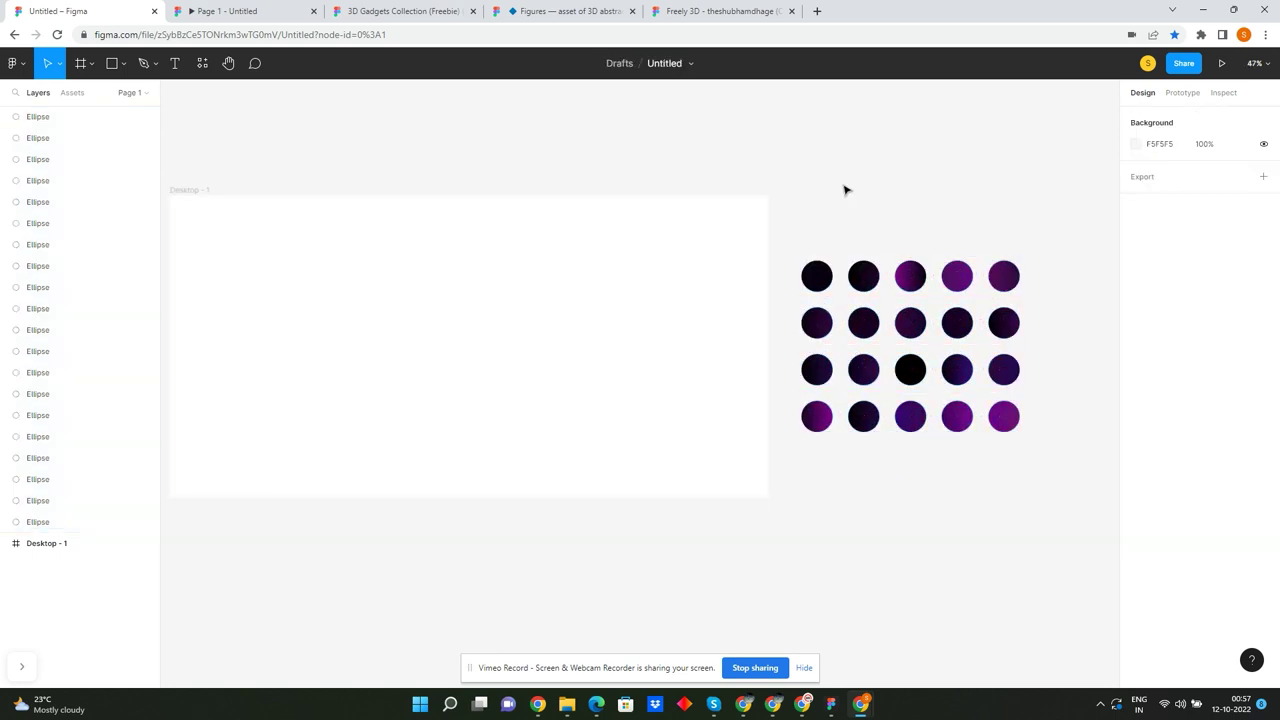
# - Bring one gradient circle into Desktop - 1, enlarged to 3740×3740 to cover it
pyautogui.scroll(4, 901, 300)
pyautogui.scroll(-3, 743, 271)
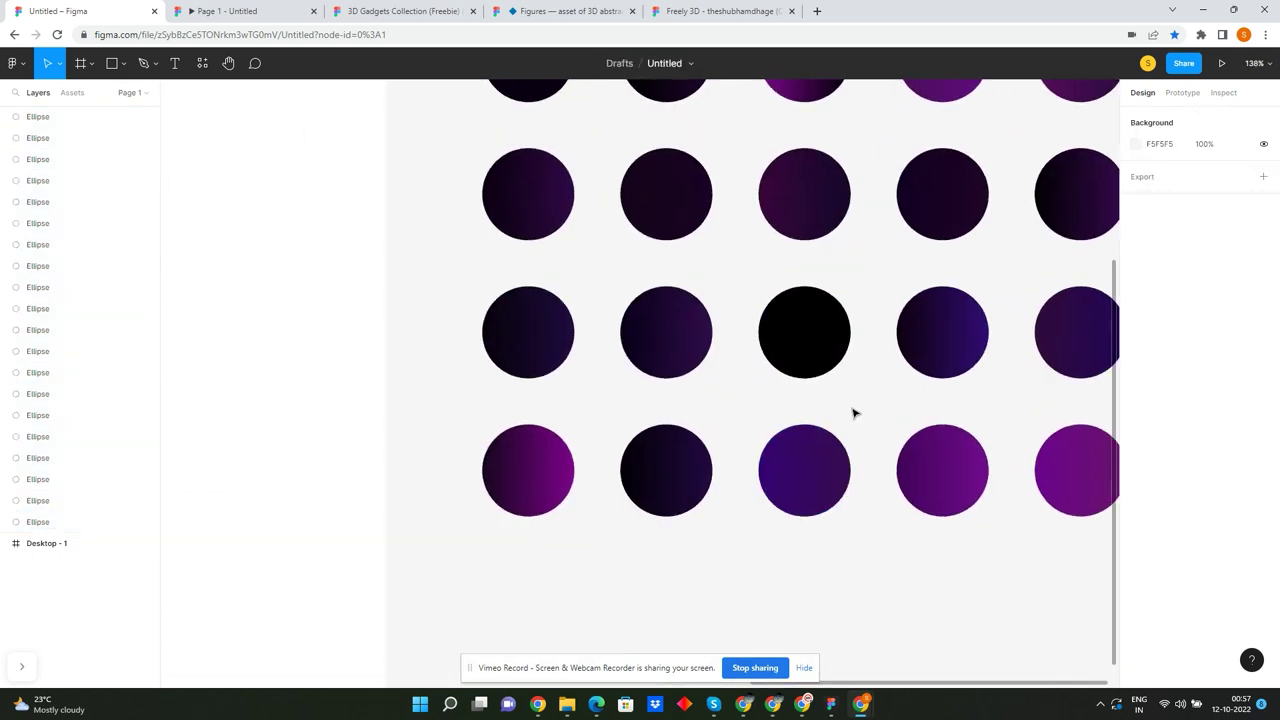
pyautogui.scroll(-2, 851, 411)
pyautogui.scroll(3, 946, 285)
pyautogui.scroll(-4, 886, 377)
pyautogui.moveTo(886, 383)
pyautogui.mouseDown()
pyautogui.moveTo(586, 362)
pyautogui.moveTo(713, 347)
pyautogui.moveTo(417, 242)
pyautogui.mouseUp()
pyautogui.scroll(-3, 586, 362)
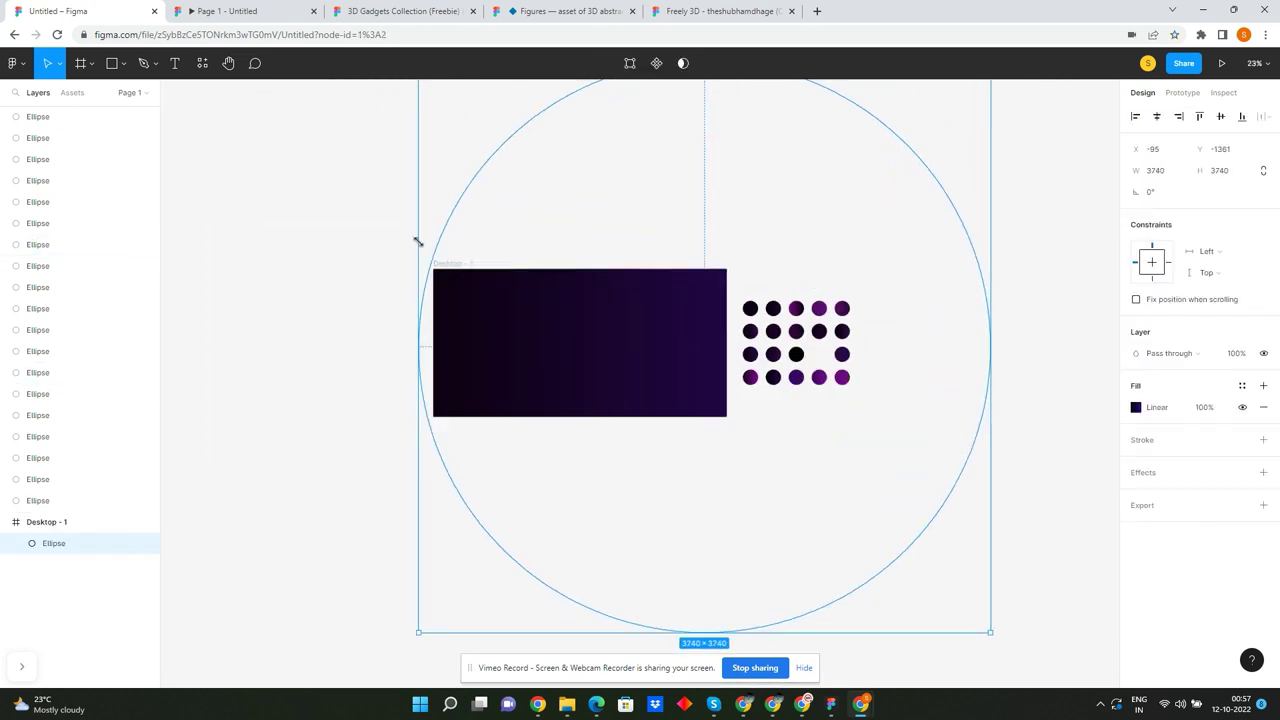
pyautogui.click(374, 209)
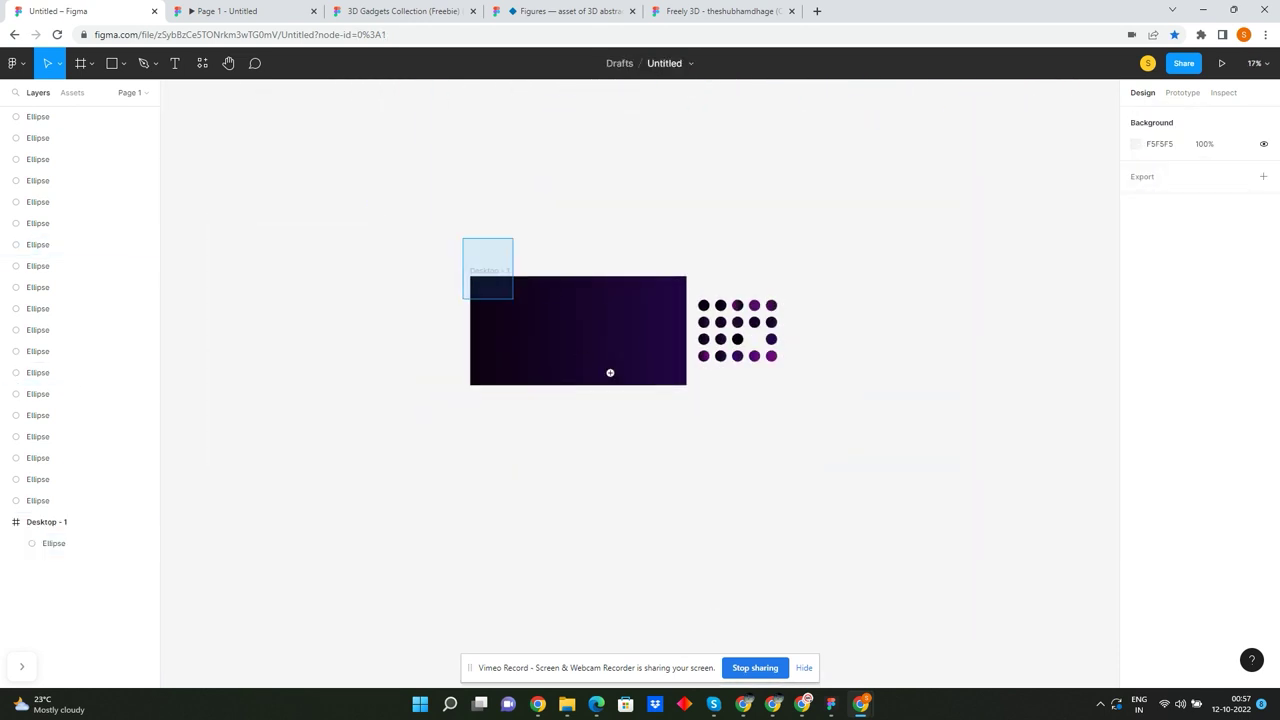
# - Delete the 19 leftover gradient circles outside the frame
pyautogui.scroll(3, 590, 340)
pyautogui.scroll(-3, 676, 317)
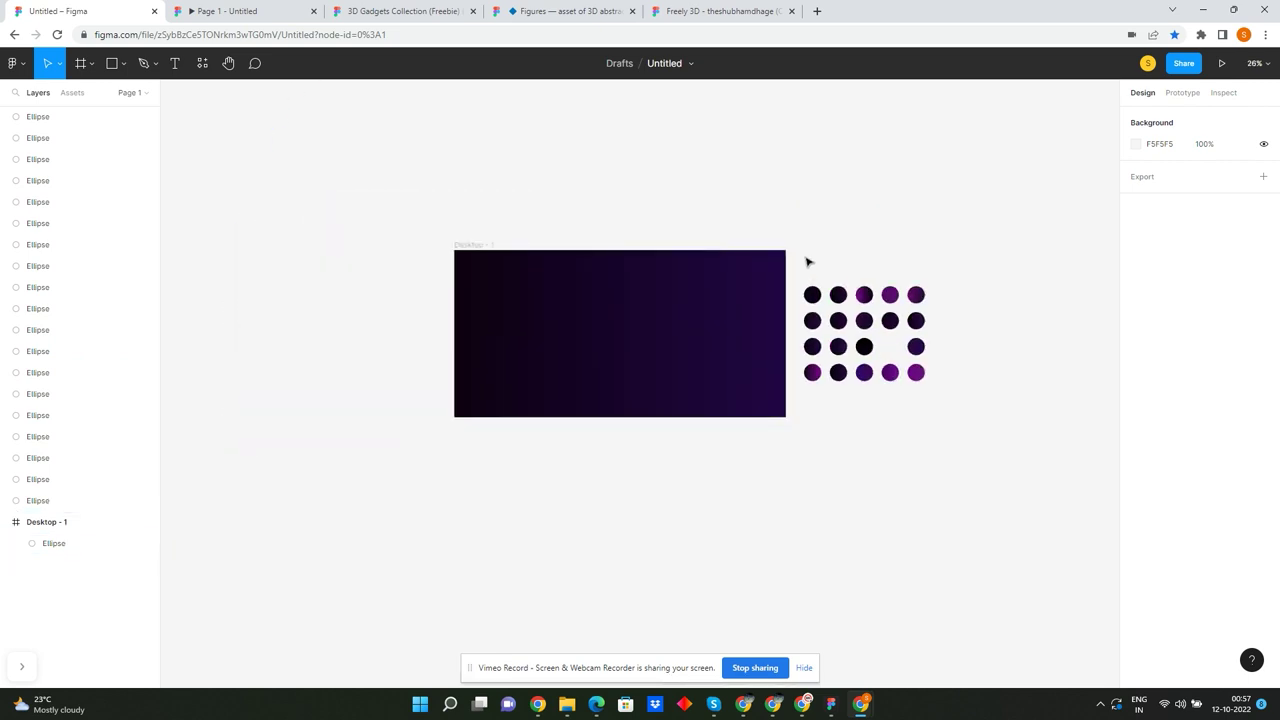
pyautogui.moveTo(806, 260); pyautogui.dragTo(953, 435)
pyautogui.press('Delete')
pyautogui.moveTo(400, 206); pyautogui.dragTo(874, 443)
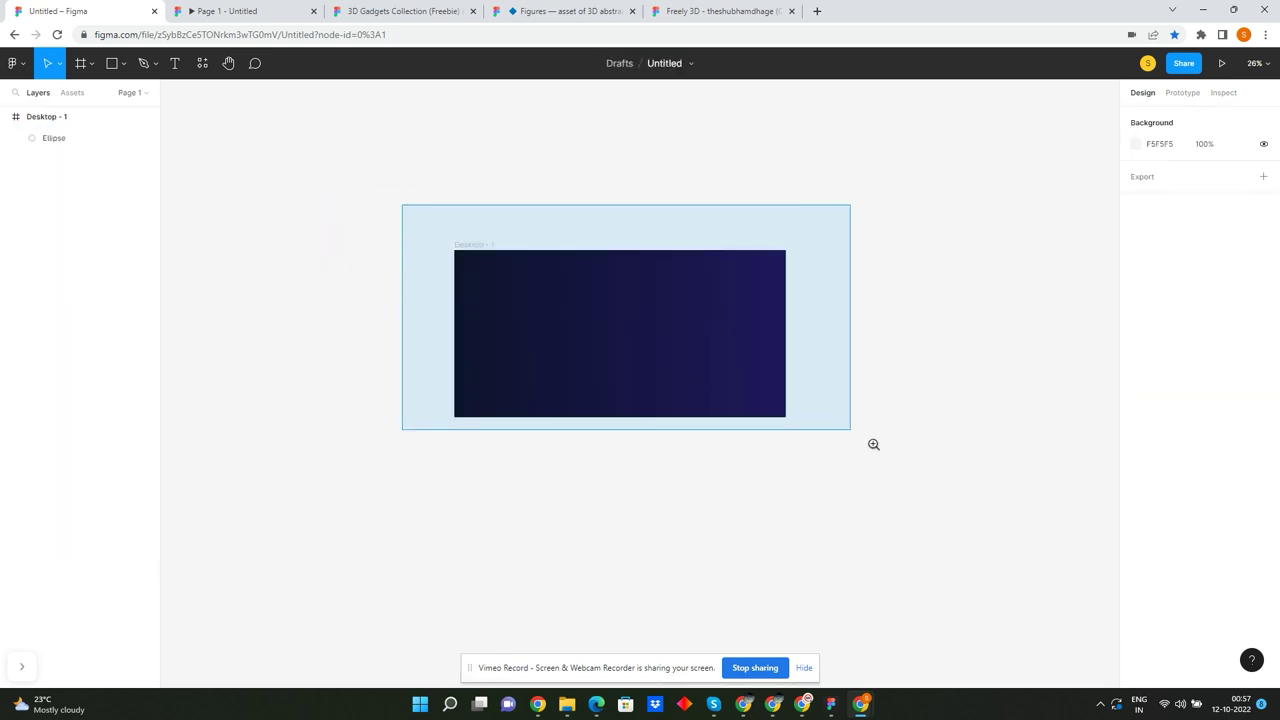
pyautogui.scroll(3, 793, 449)
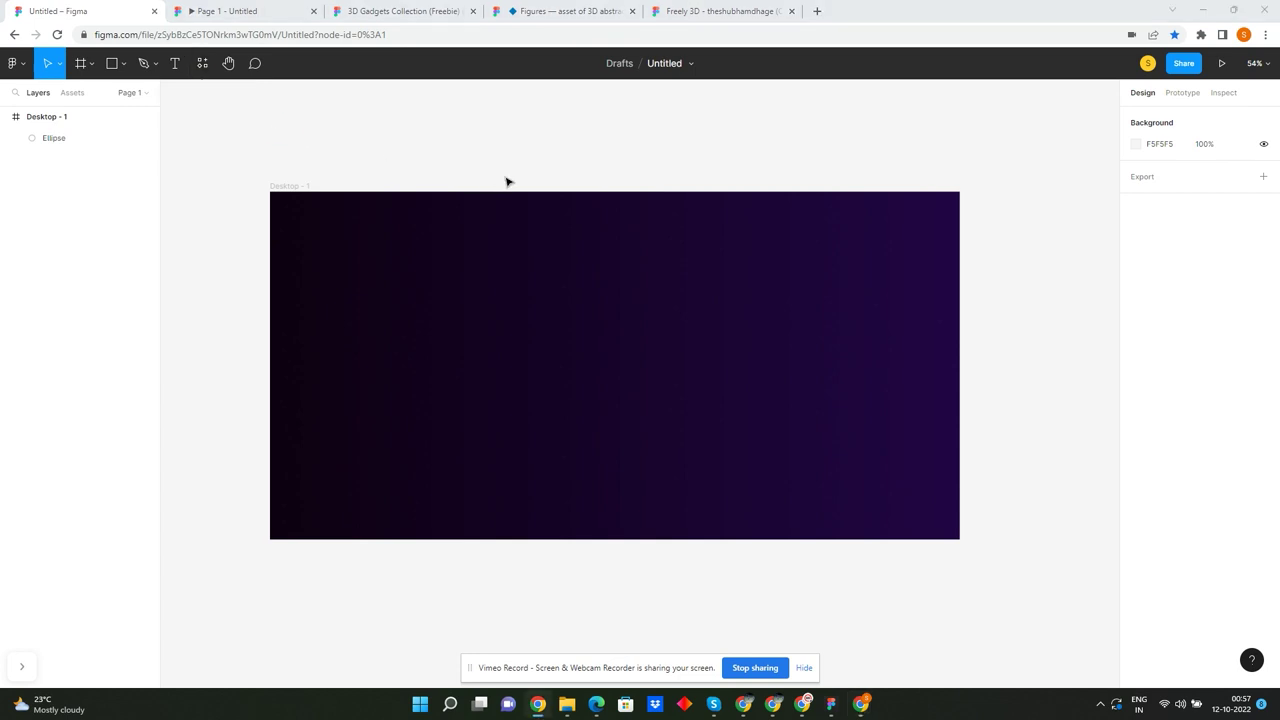
# - Add a temporary 1280-px-wide rectangle, centred horizontally near the frame's top
pyautogui.click(123, 63)
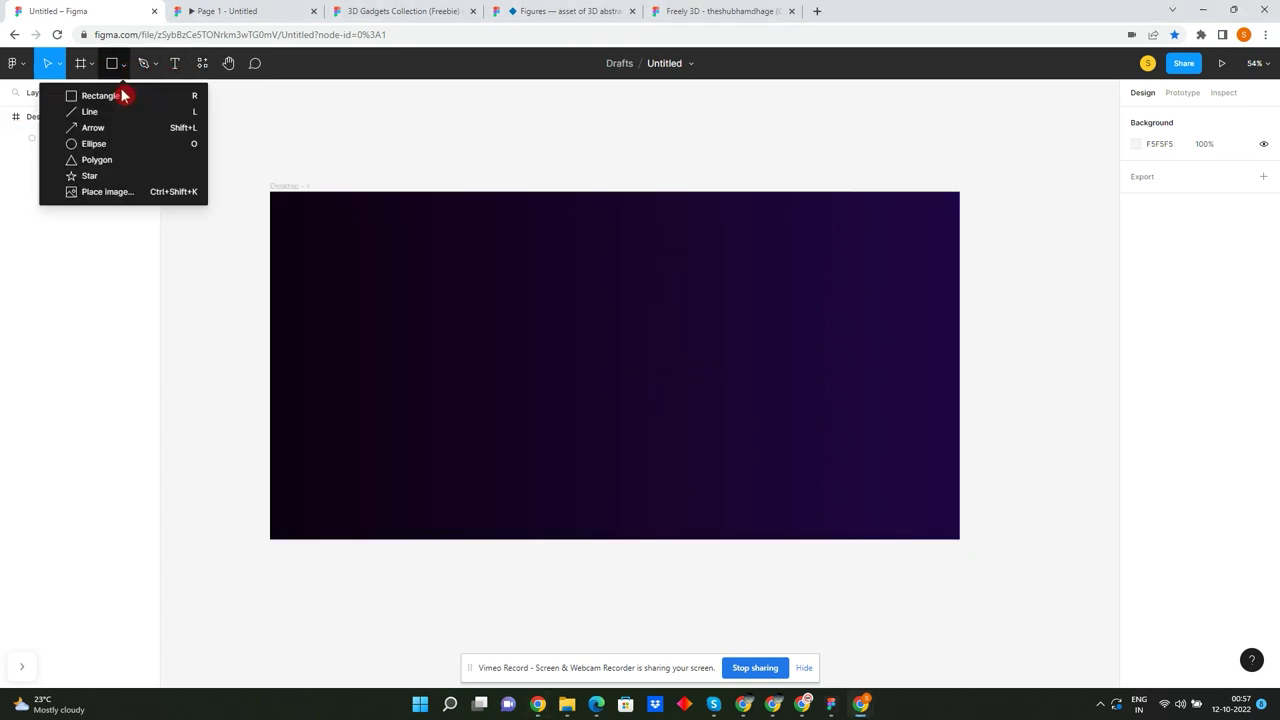
pyautogui.click(124, 95)
pyautogui.moveTo(457, 244)
pyautogui.mouseDown()
pyautogui.moveTo(649, 391)
pyautogui.moveTo(790, 447)
pyautogui.mouseUp()
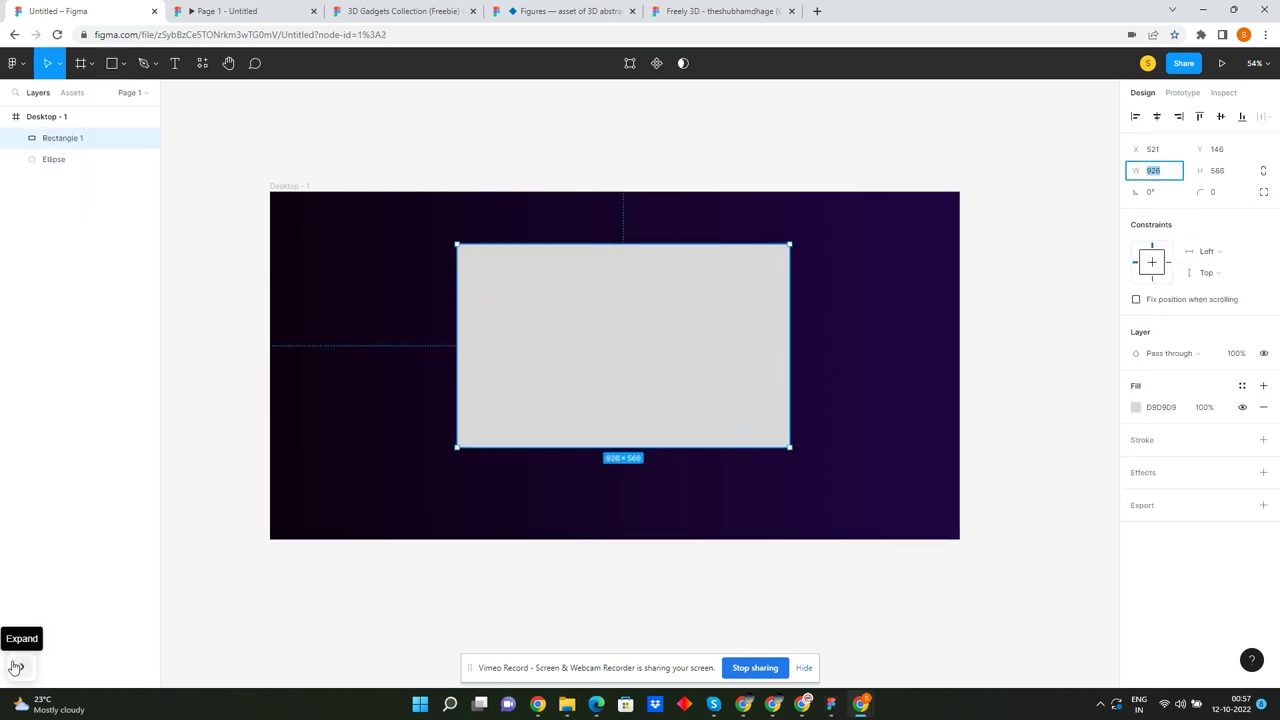
pyautogui.write('1280')
pyautogui.press('Return')
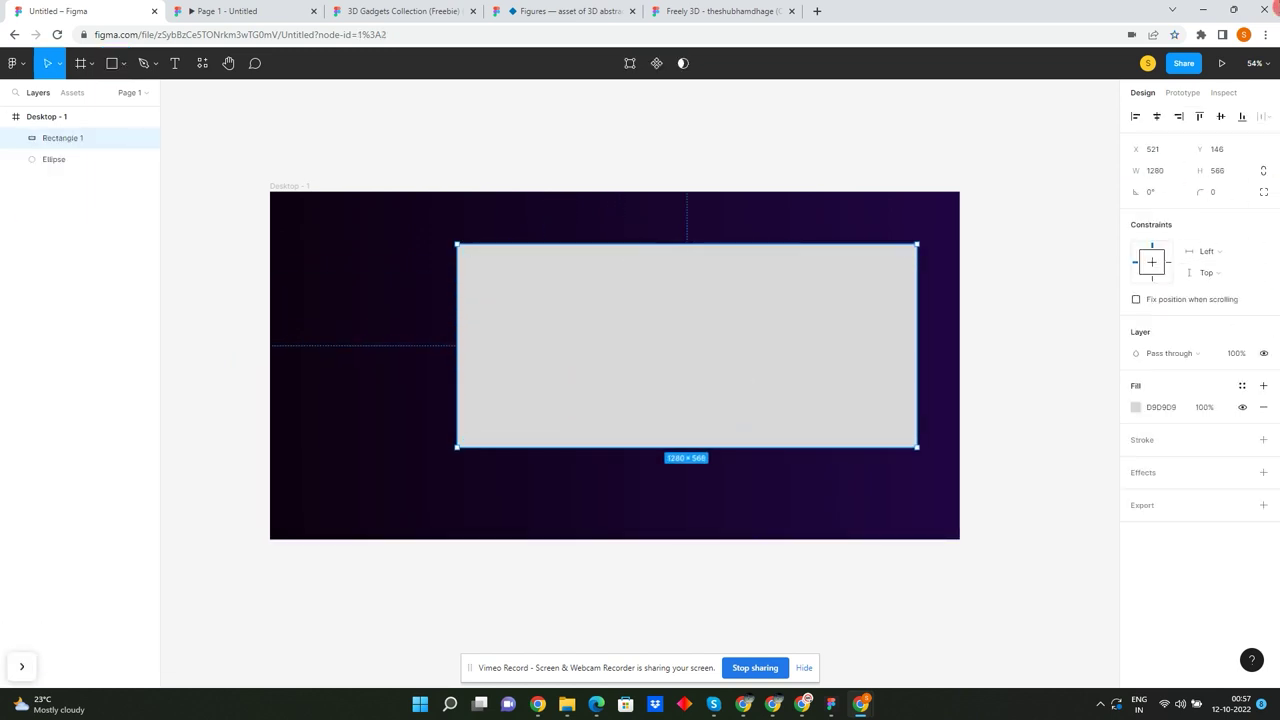
pyautogui.click(1157, 118)
pyautogui.moveTo(582, 319); pyautogui.dragTo(586, 291)
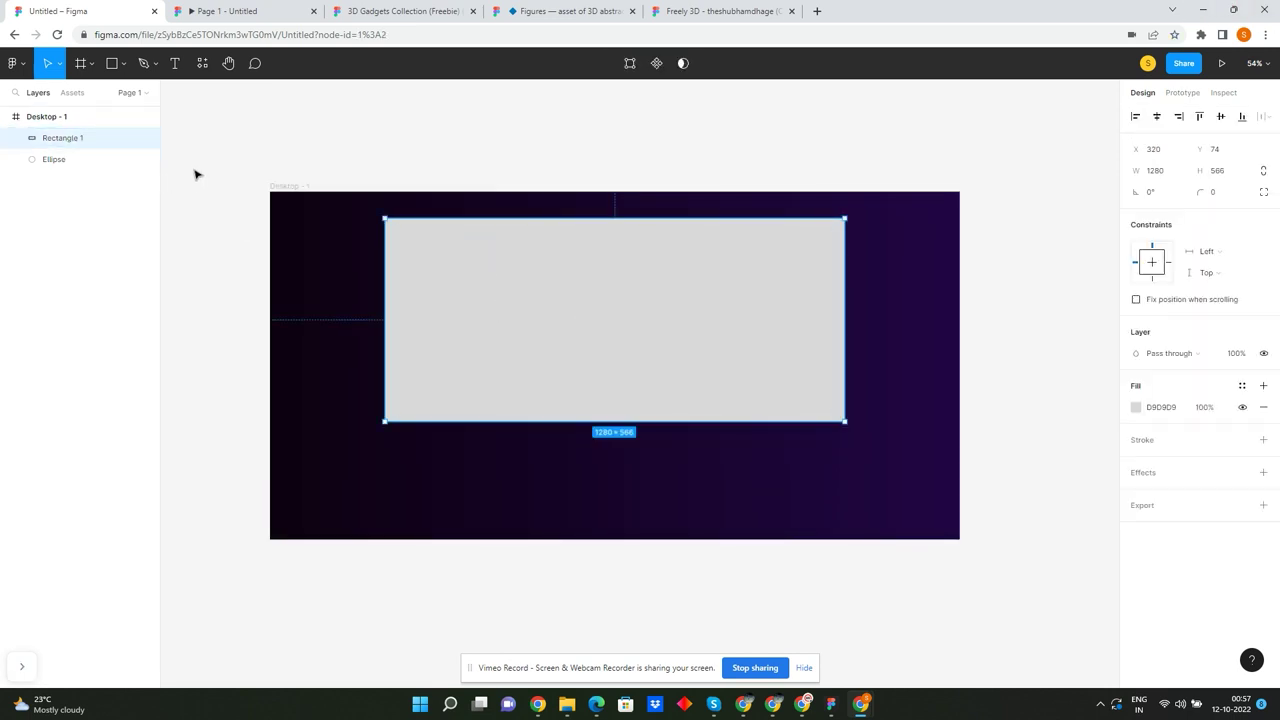
# - Show rulers, set vertical guides at the rectangle's left and right edges, then delete it
pyautogui.click(22, 65)
pyautogui.moveTo(36, 182)
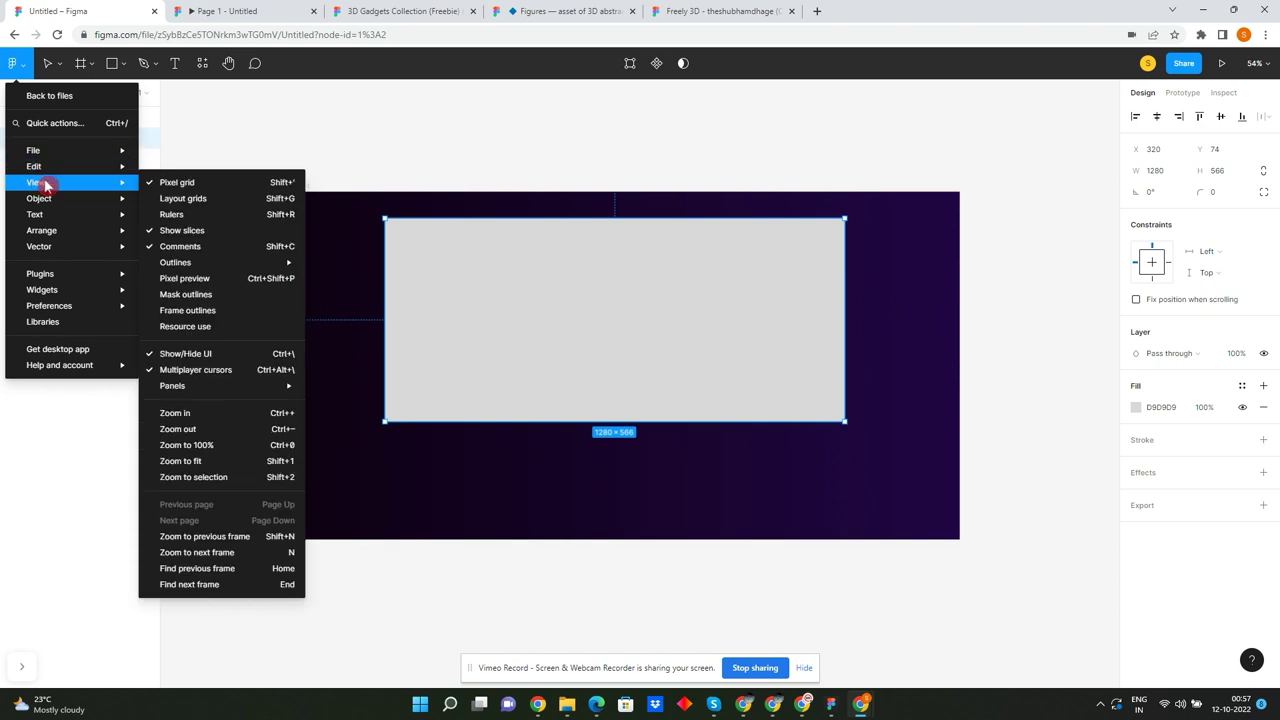
pyautogui.click(172, 215)
pyautogui.click(246, 167)
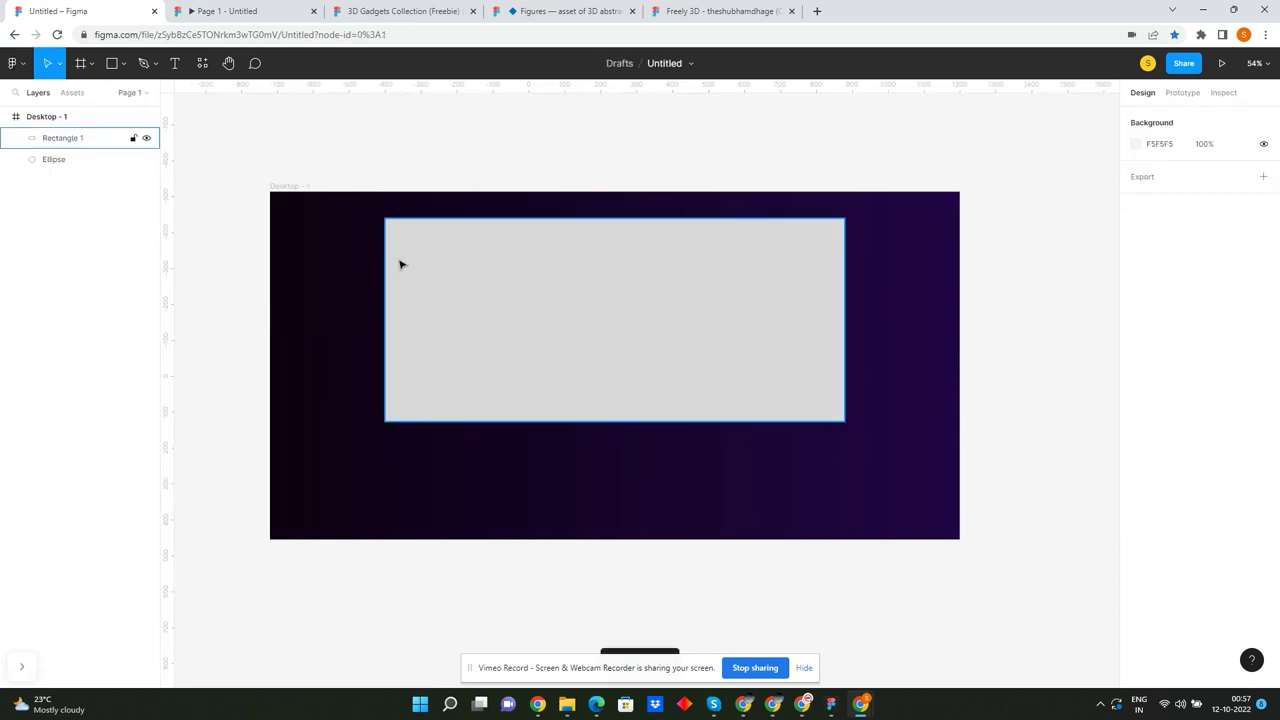
pyautogui.moveTo(390, 237); pyautogui.dragTo(385, 237)
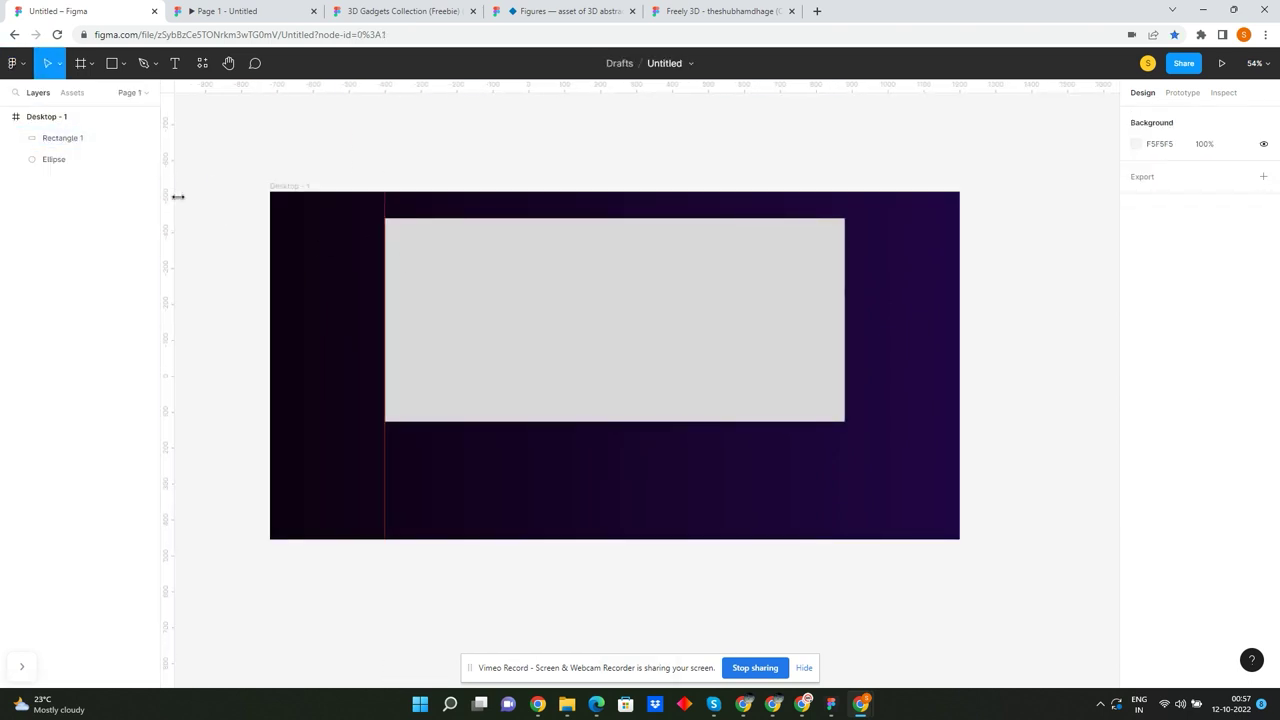
pyautogui.moveTo(846, 252); pyautogui.dragTo(845, 252)
pyautogui.click(731, 300)
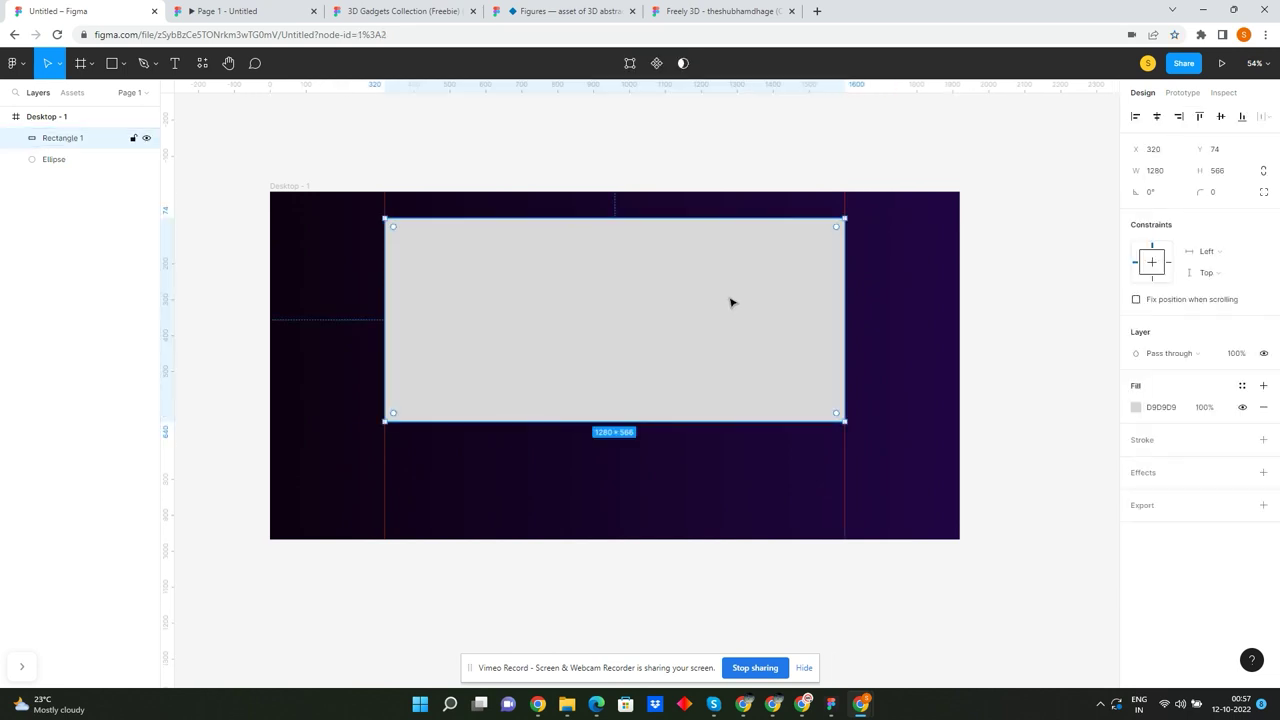
pyautogui.press('Delete')
# - Select the large gradient circle in the frame, then clear the selection
pyautogui.scroll(2, 587, 271)
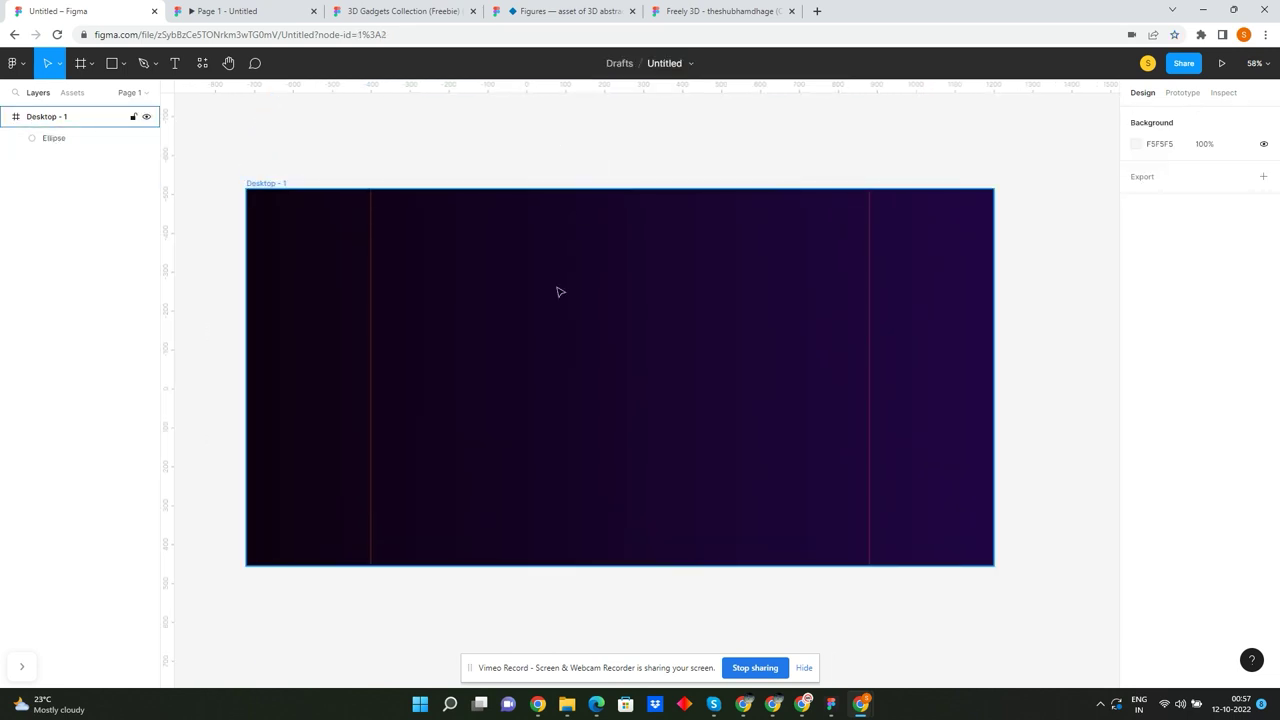
pyautogui.scroll(-3, 560, 250)
pyautogui.moveTo(300, 132); pyautogui.dragTo(486, 289)
pyautogui.scroll(2, 520, 300)
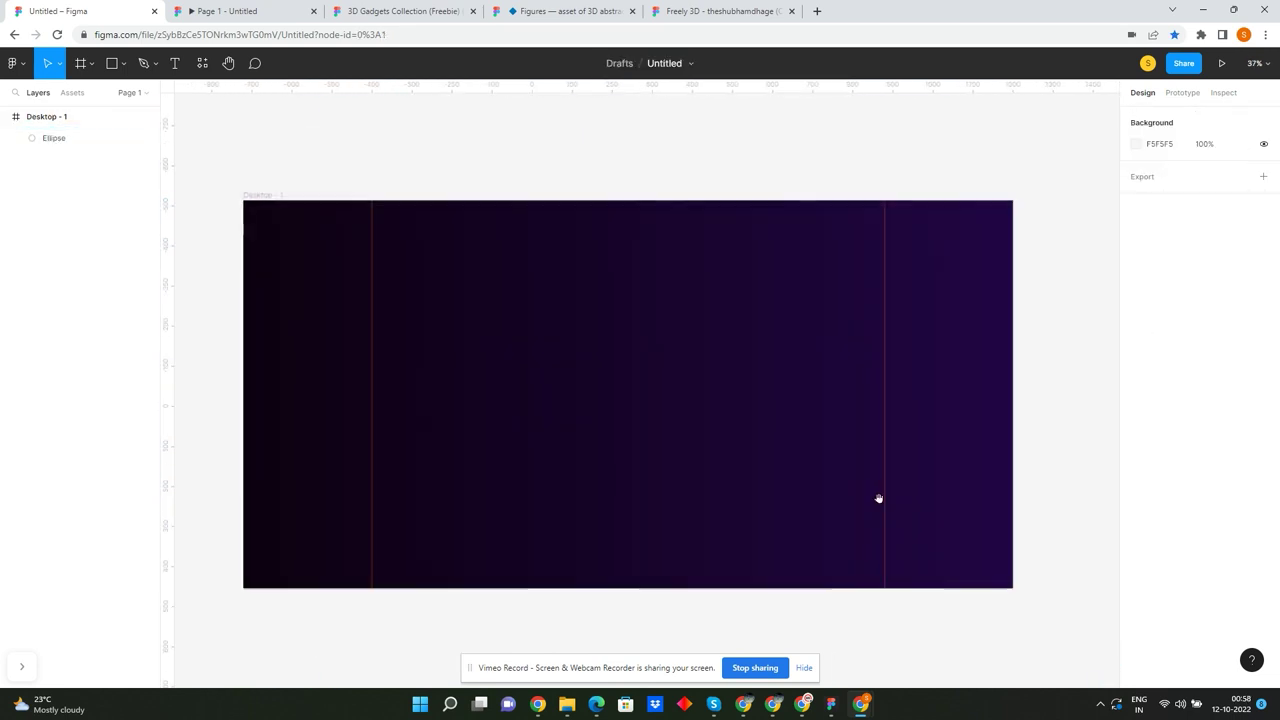
pyautogui.scroll(-3, 690, 370)
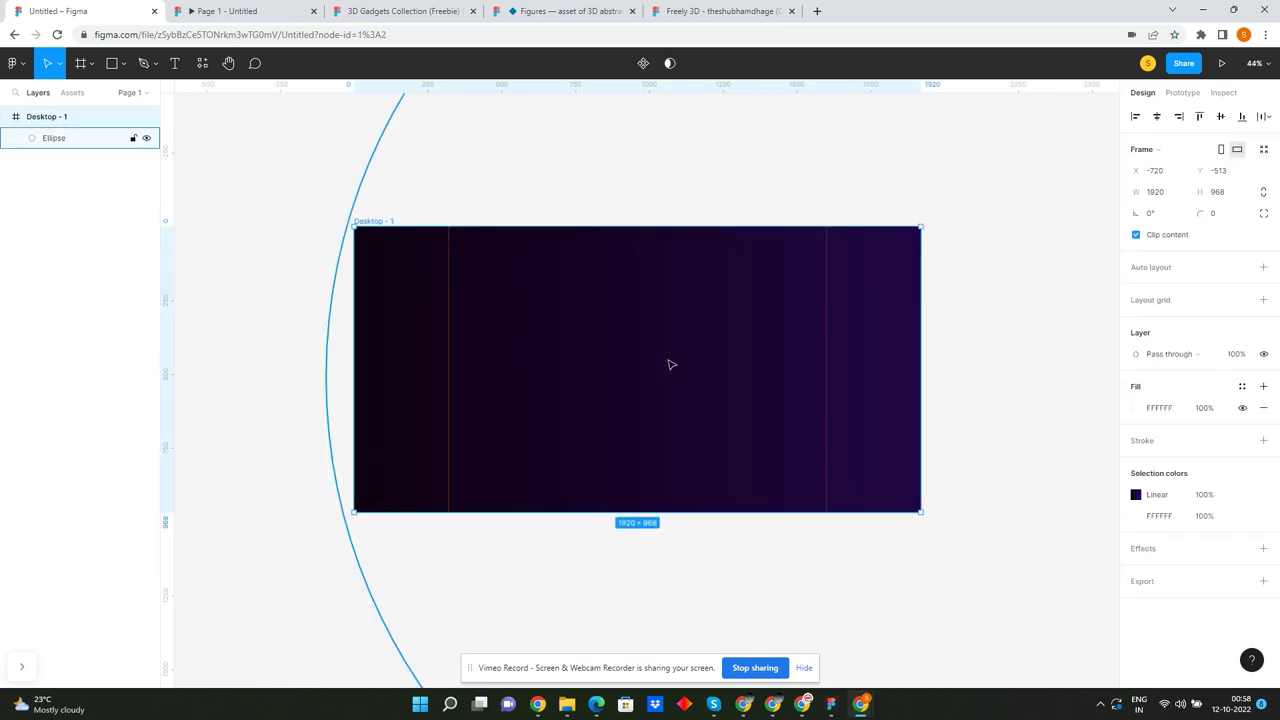
pyautogui.click(200, 113)
# - Draw a 176×176 square above the frame with a linear gradient fill
pyautogui.click(123, 63)
pyautogui.click(123, 91)
pyautogui.scroll(1, 425, 162)
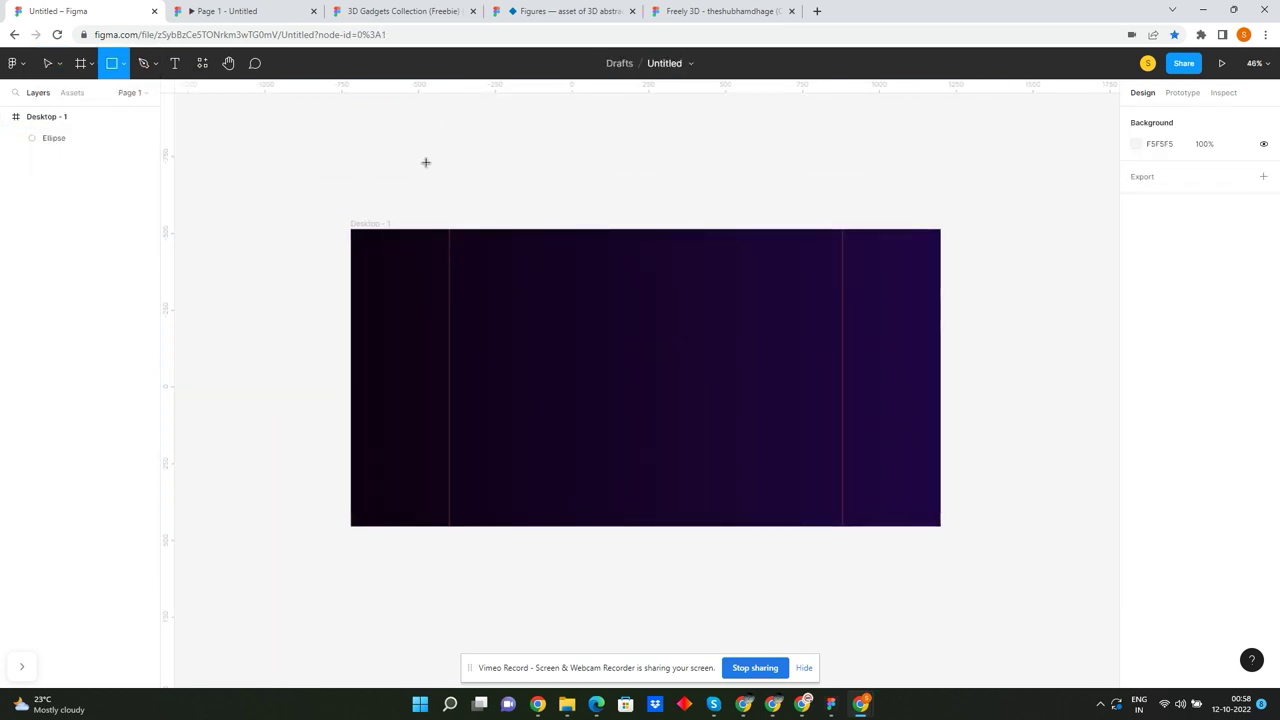
pyautogui.moveTo(425, 162)
pyautogui.mouseDown()
pyautogui.moveTo(546, 212)
pyautogui.moveTo(483, 206)
pyautogui.moveTo(462, 174)
pyautogui.mouseUp()
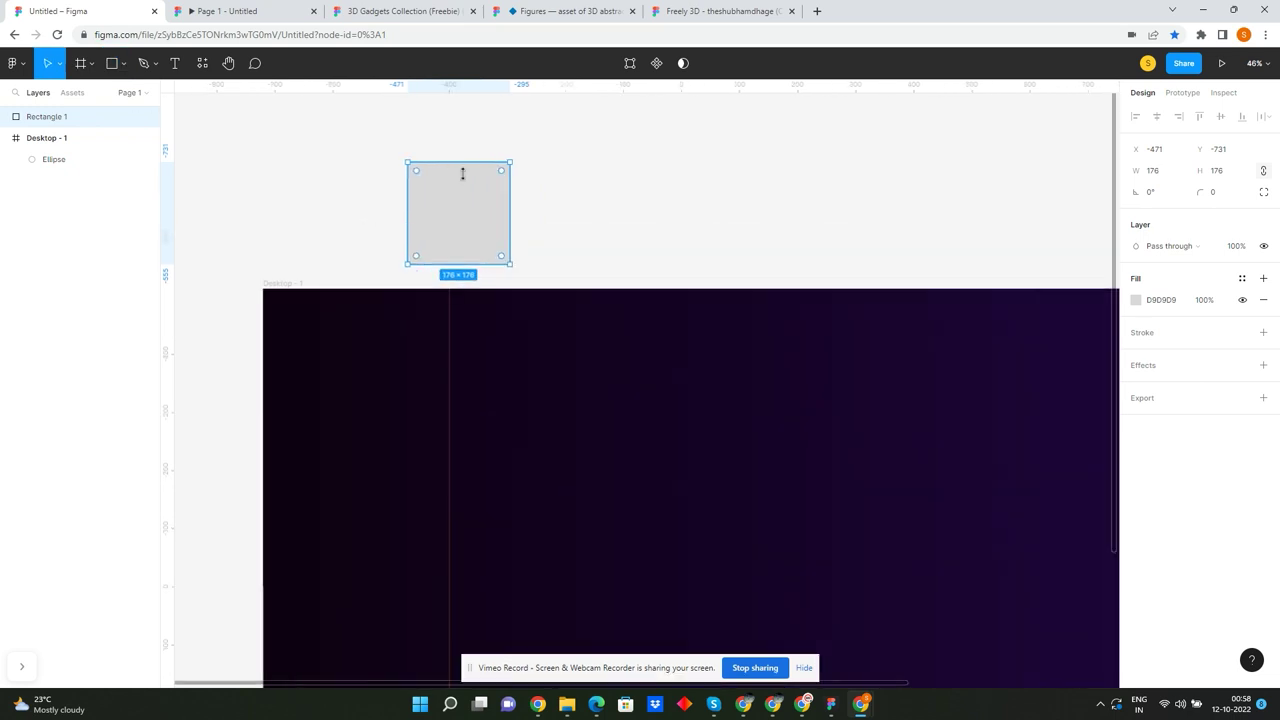
pyautogui.click(1141, 302)
pyautogui.click(1000, 304)
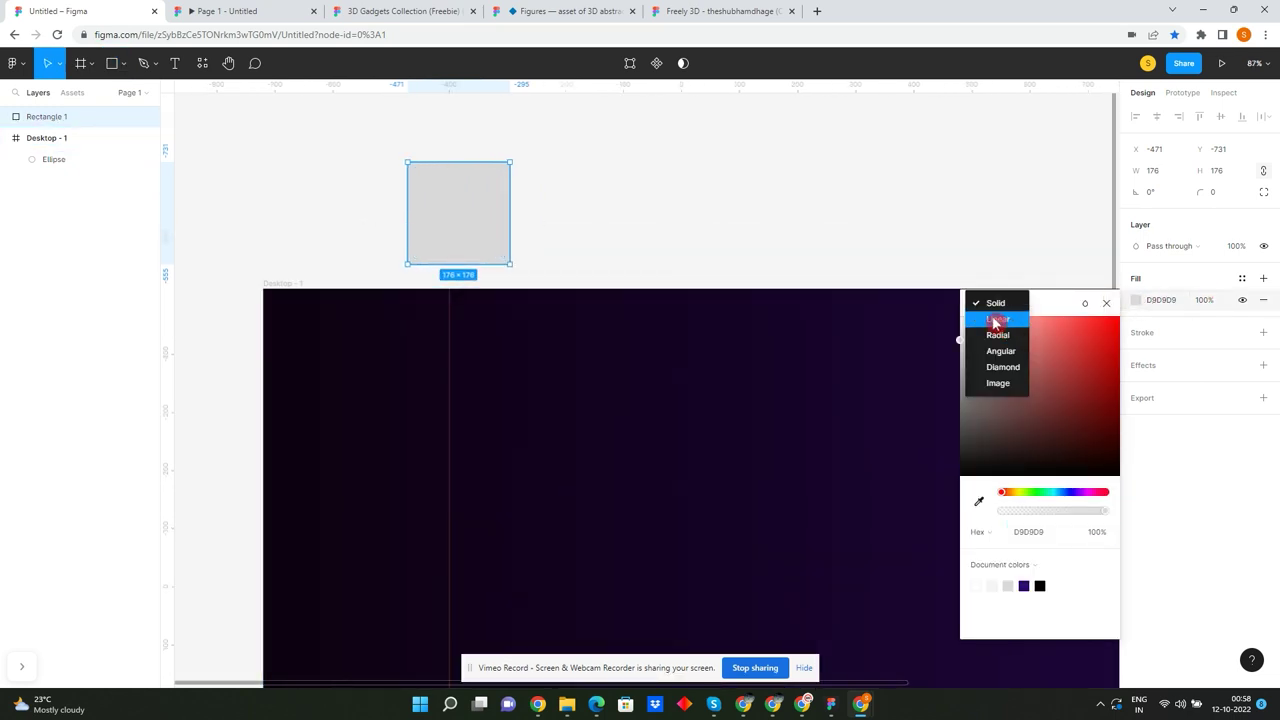
pyautogui.click(996, 320)
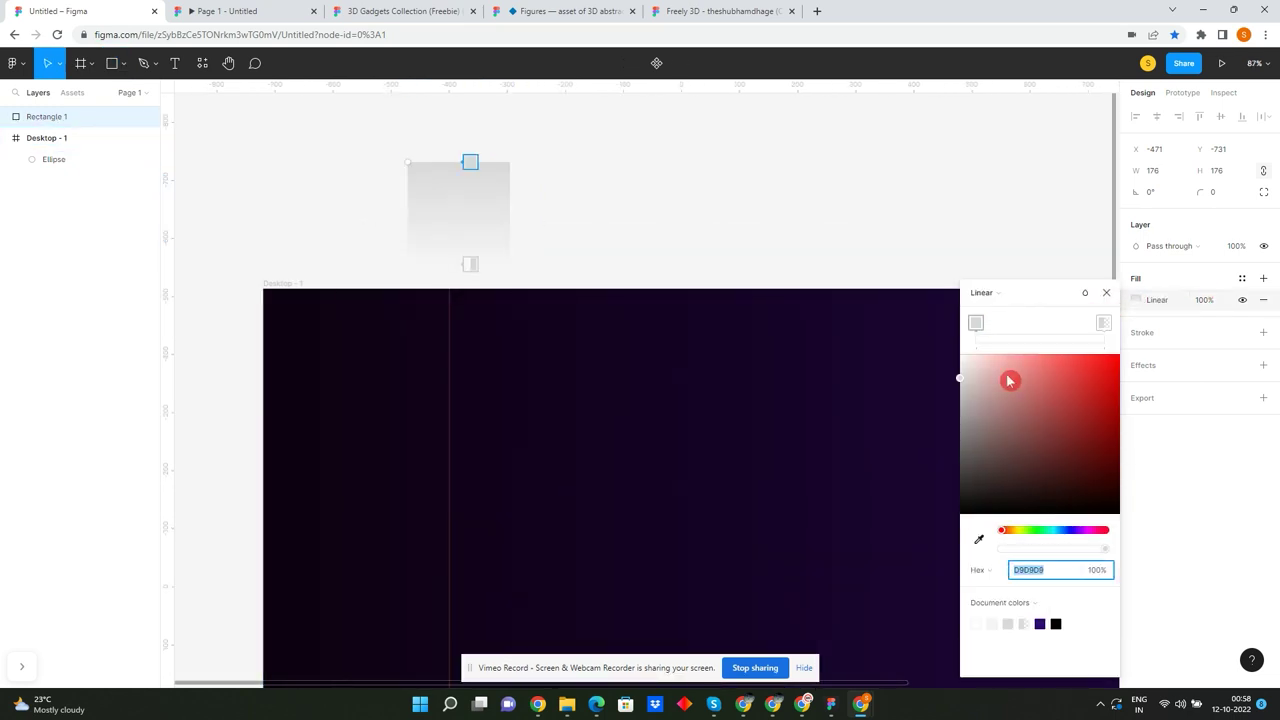
# - Make the square's gradient stops fully opaque dark navy
pyautogui.click(1068, 530)
pyautogui.click(1070, 472)
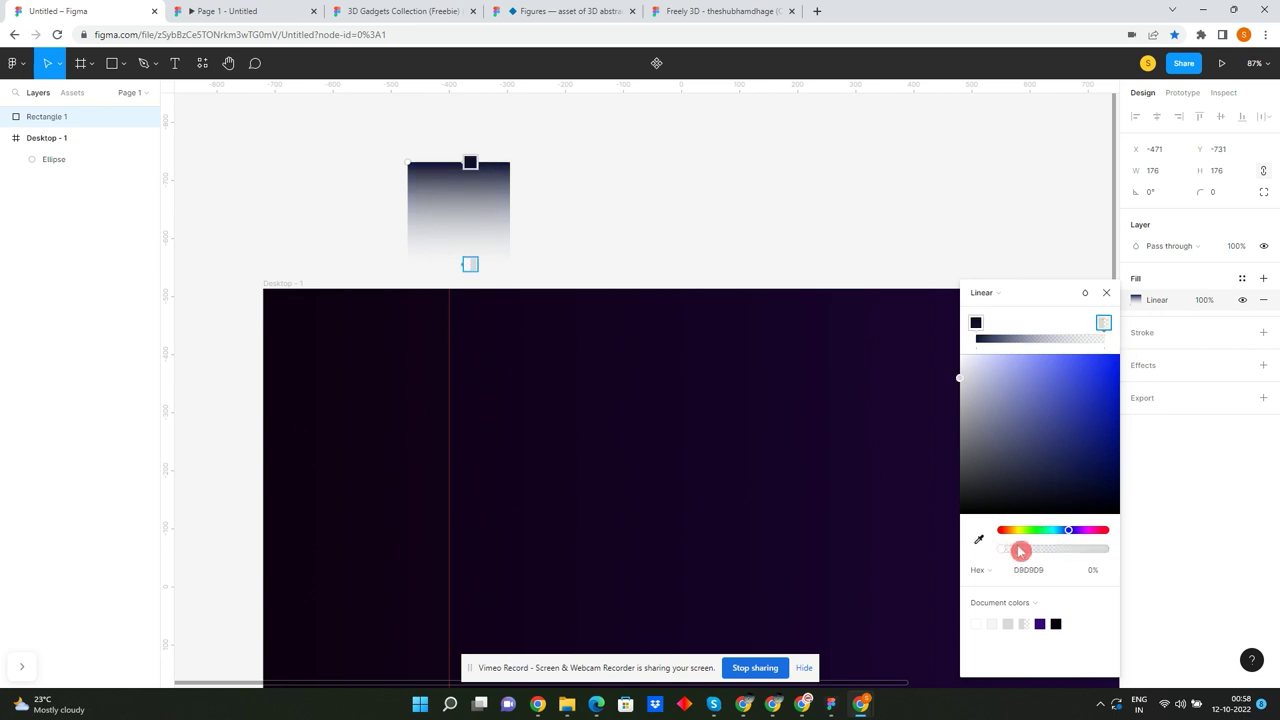
pyautogui.moveTo(1020, 550); pyautogui.dragTo(1131, 517)
pyautogui.moveTo(1066, 449); pyautogui.dragTo(1065, 487)
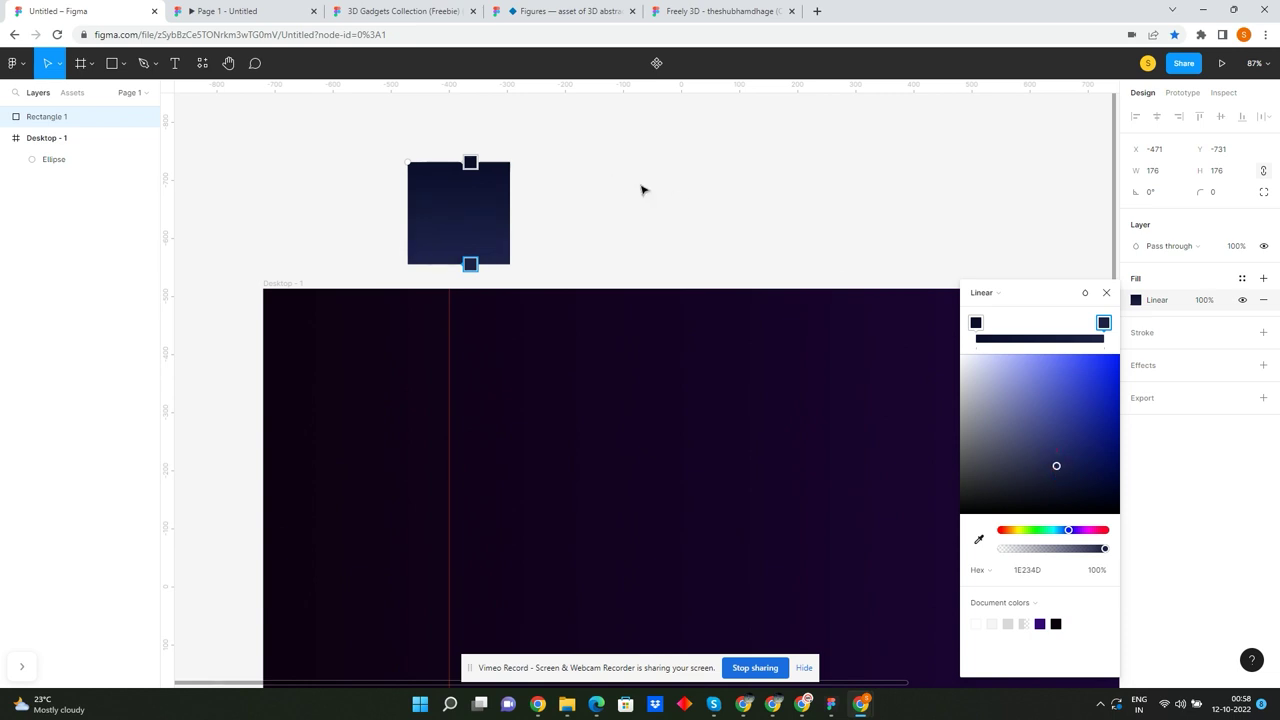
pyautogui.scroll(-3, 641, 190)
pyautogui.scroll(-2, 594, 206)
# - Move the navy square into Desktop - 1 and delete the purple Ellipse
pyautogui.moveTo(537, 209); pyautogui.dragTo(571, 284)
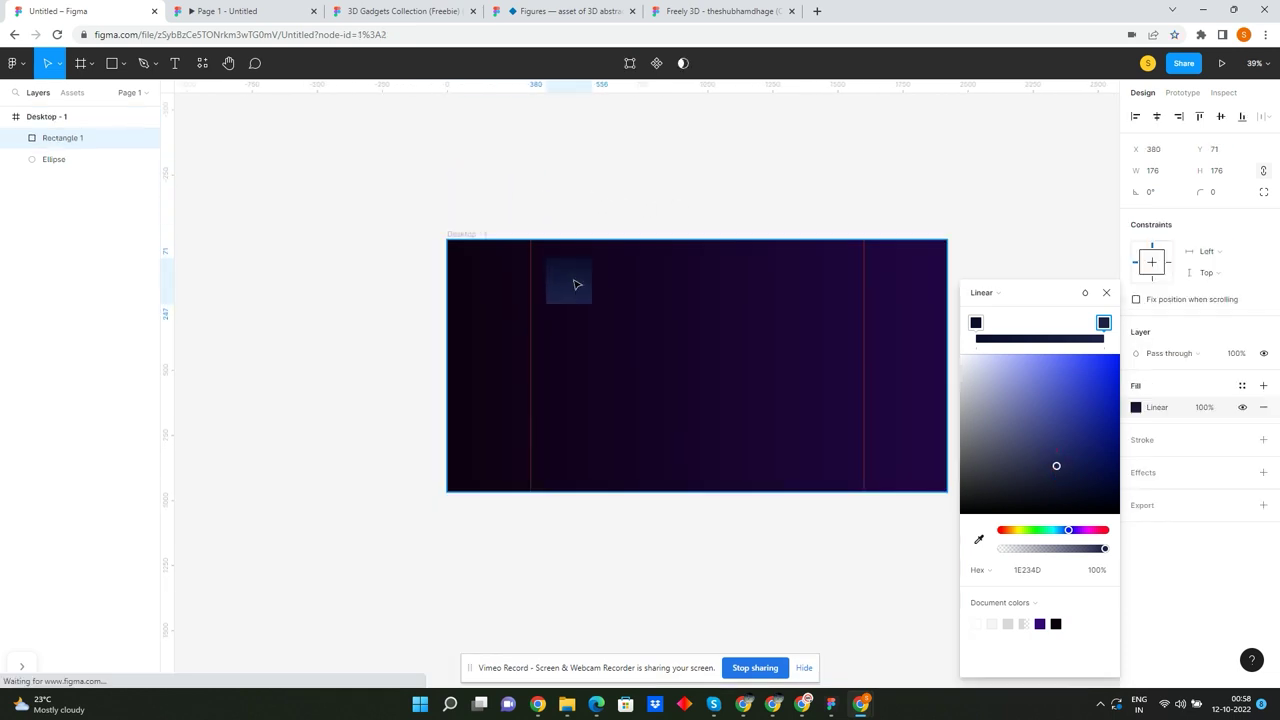
pyautogui.press('Escape')
pyautogui.click(674, 303)
pyautogui.doubleClick(560, 263)
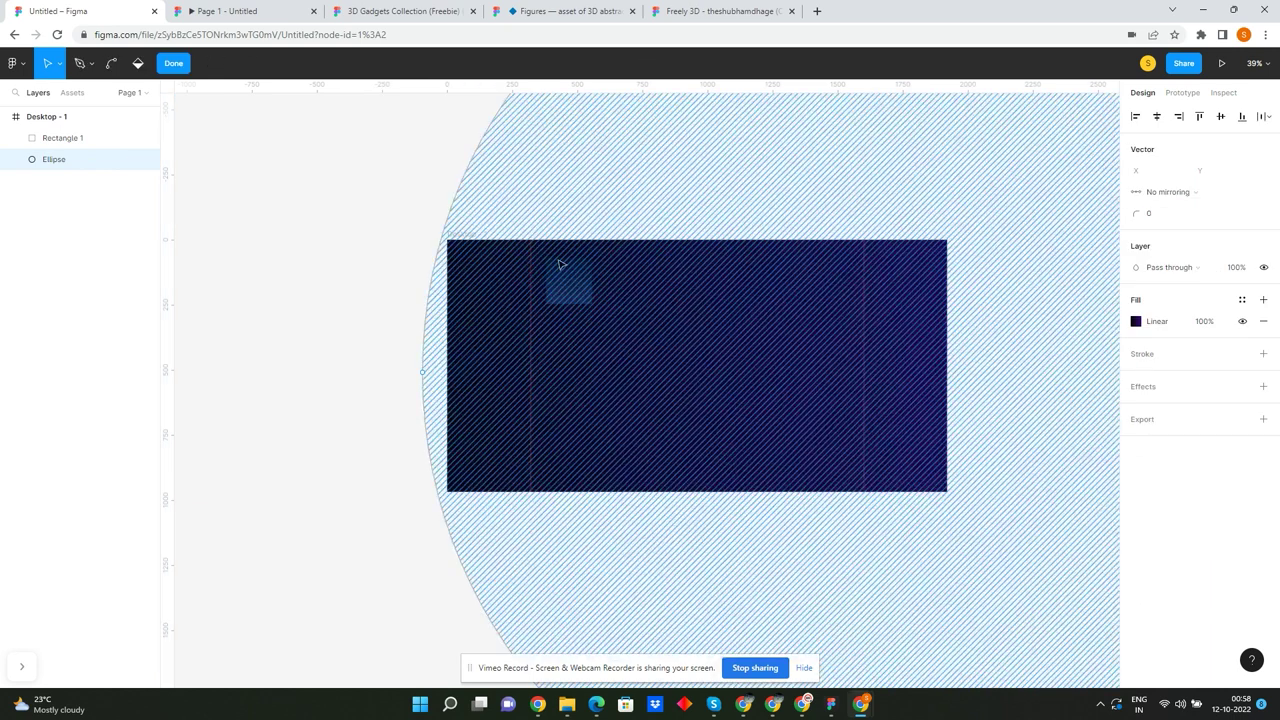
pyautogui.press('Escape')
pyautogui.press('Delete')
# - Align the navy rectangle left and top and stretch it to 1920×979
pyautogui.click(584, 296)
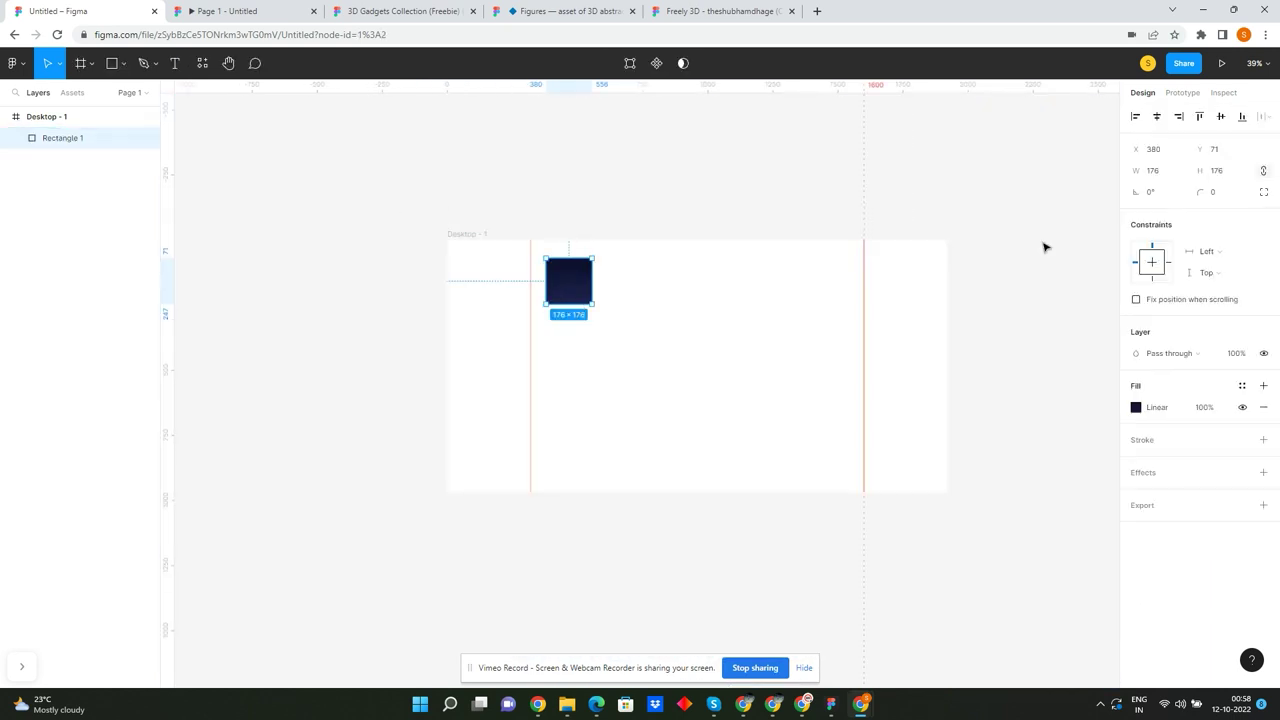
pyautogui.click(1140, 116)
pyautogui.click(1199, 116)
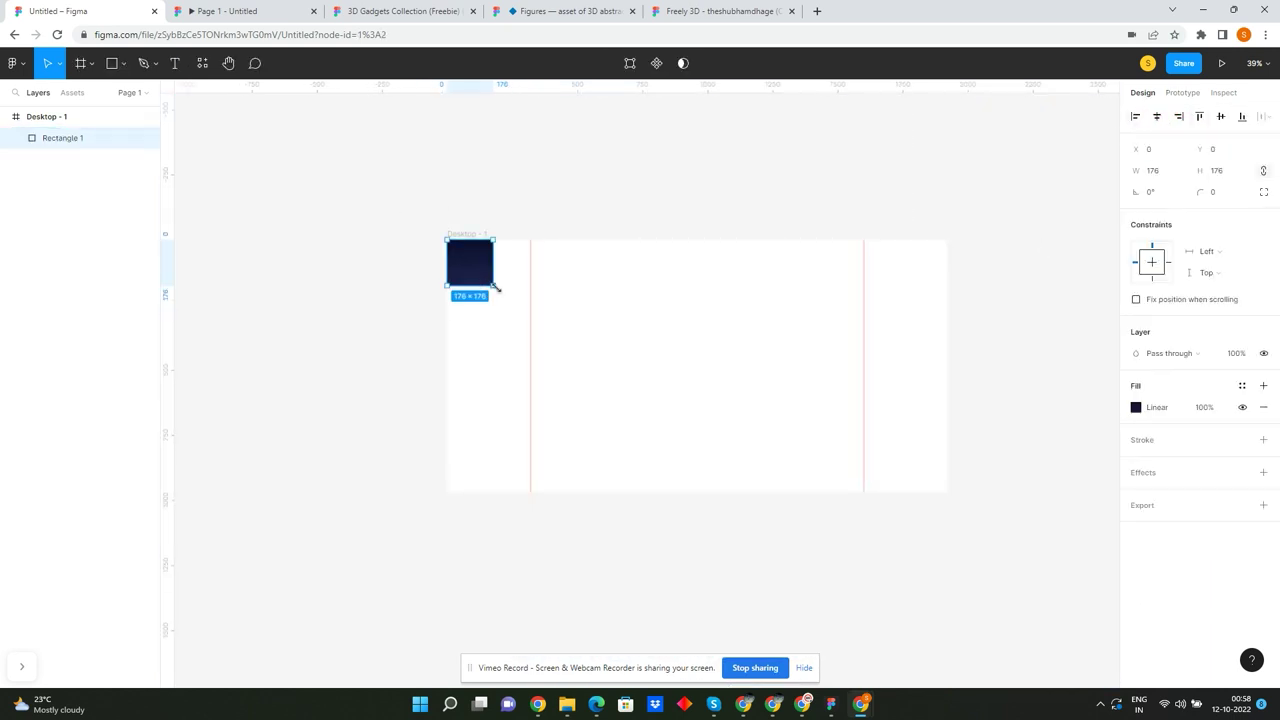
pyautogui.moveTo(496, 288); pyautogui.dragTo(946, 494)
# - Adjust the gradient stops to shade from 0B0E2C at top to 1E234D below
pyautogui.click(1136, 409)
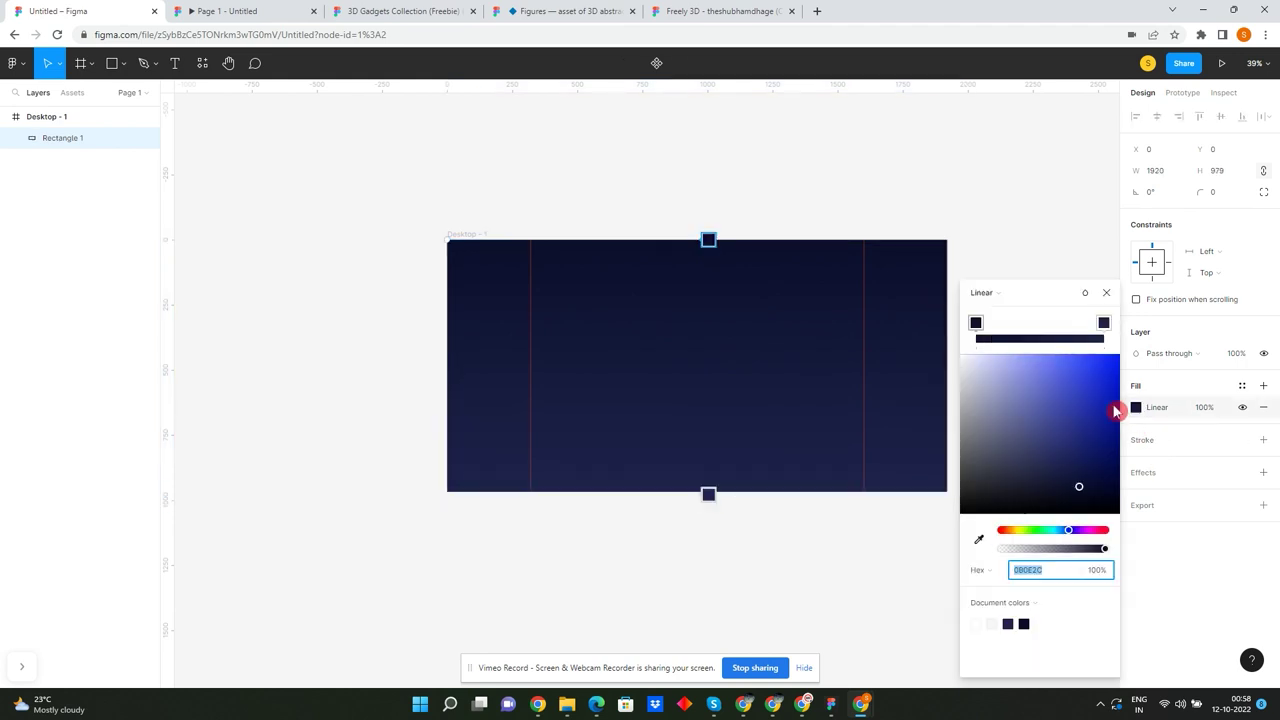
pyautogui.moveTo(704, 244)
pyautogui.mouseDown()
pyautogui.moveTo(603, 371)
pyautogui.moveTo(602, 243)
pyautogui.mouseUp()
pyautogui.scroll(-3, 641, 300)
pyautogui.scroll(2, 714, 357)
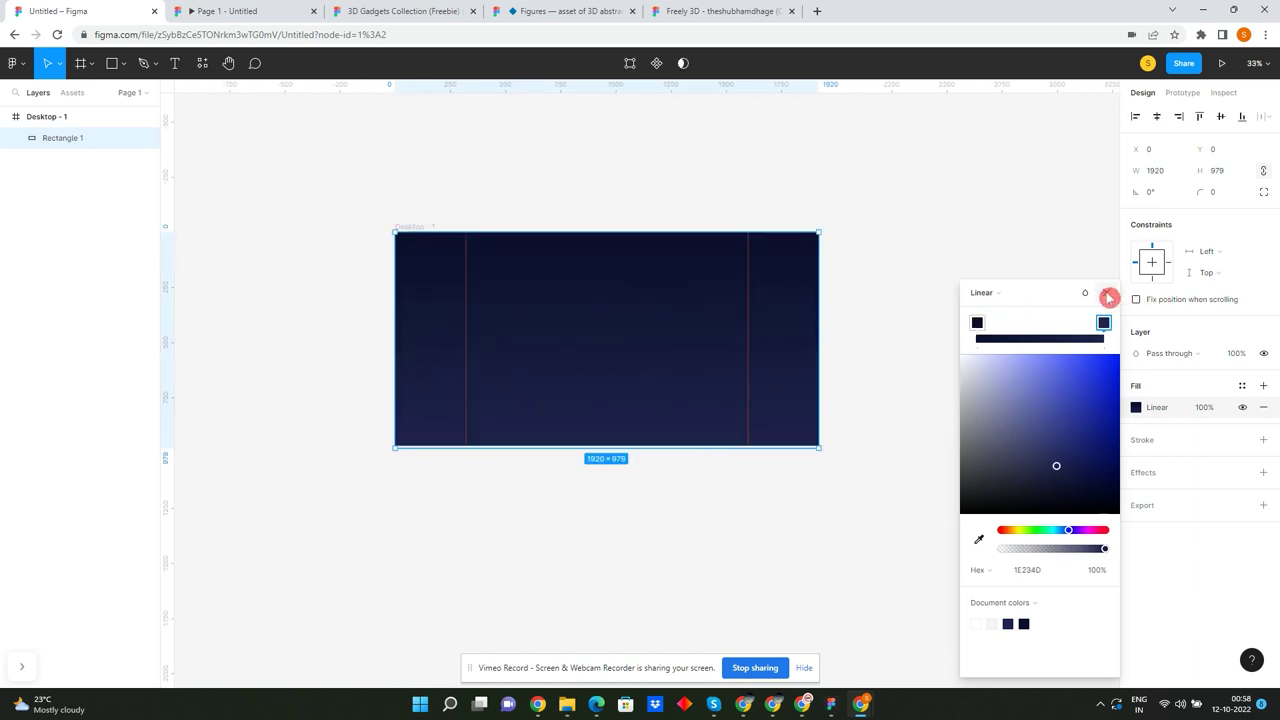
pyautogui.click(451, 200)
pyautogui.moveTo(394, 217); pyautogui.dragTo(657, 394)
pyautogui.hotkey('shift', '1')
# - Add a "Logo" text near the frame's top in Heading Pro Wide Trial
pyautogui.press('t')
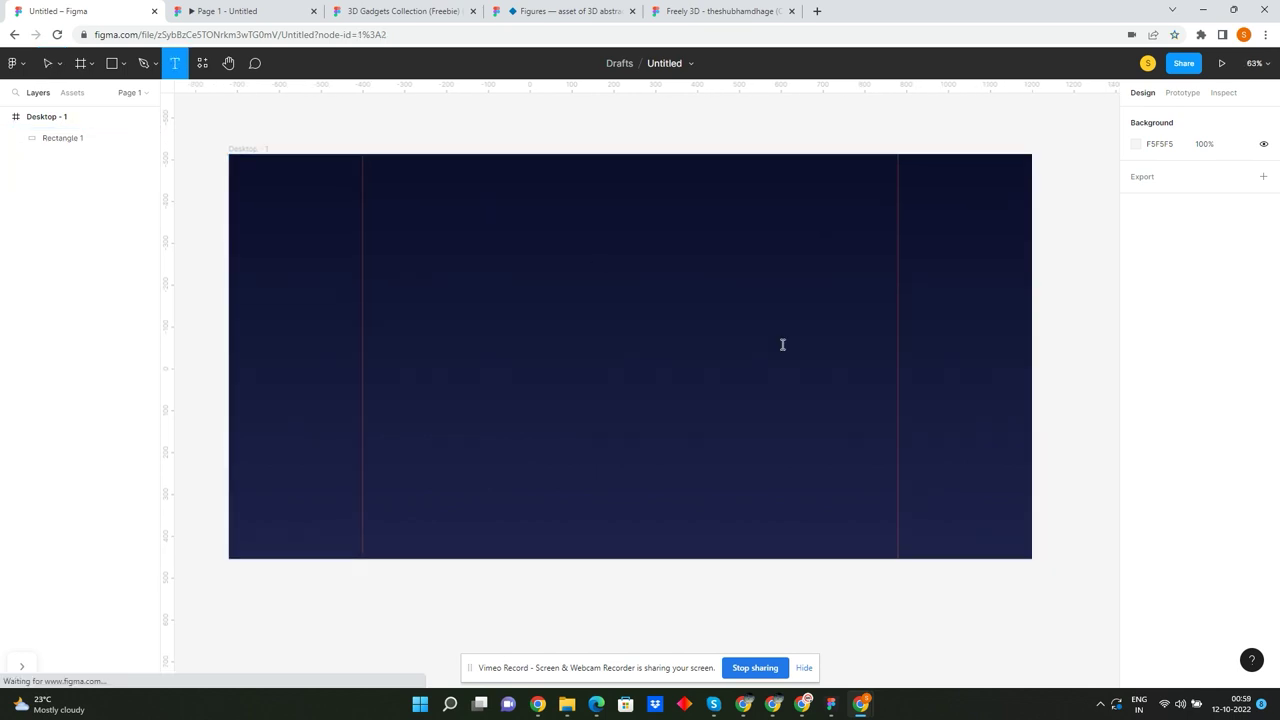
pyautogui.click(480, 207)
pyautogui.write('L')
pyautogui.press('Escape')
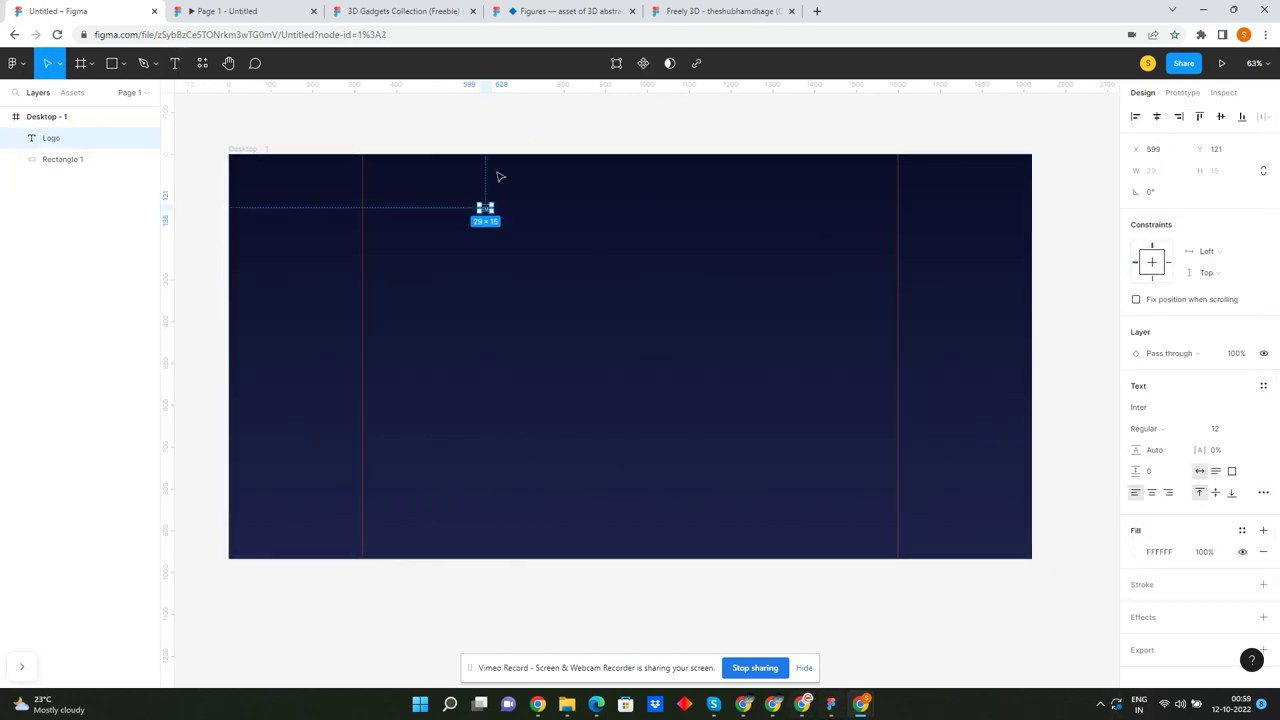
pyautogui.scroll(3, 500, 177)
pyautogui.scroll(3, 500, 223)
pyautogui.scroll(3, 520, 240)
pyautogui.click(1212, 411)
pyautogui.write('He')
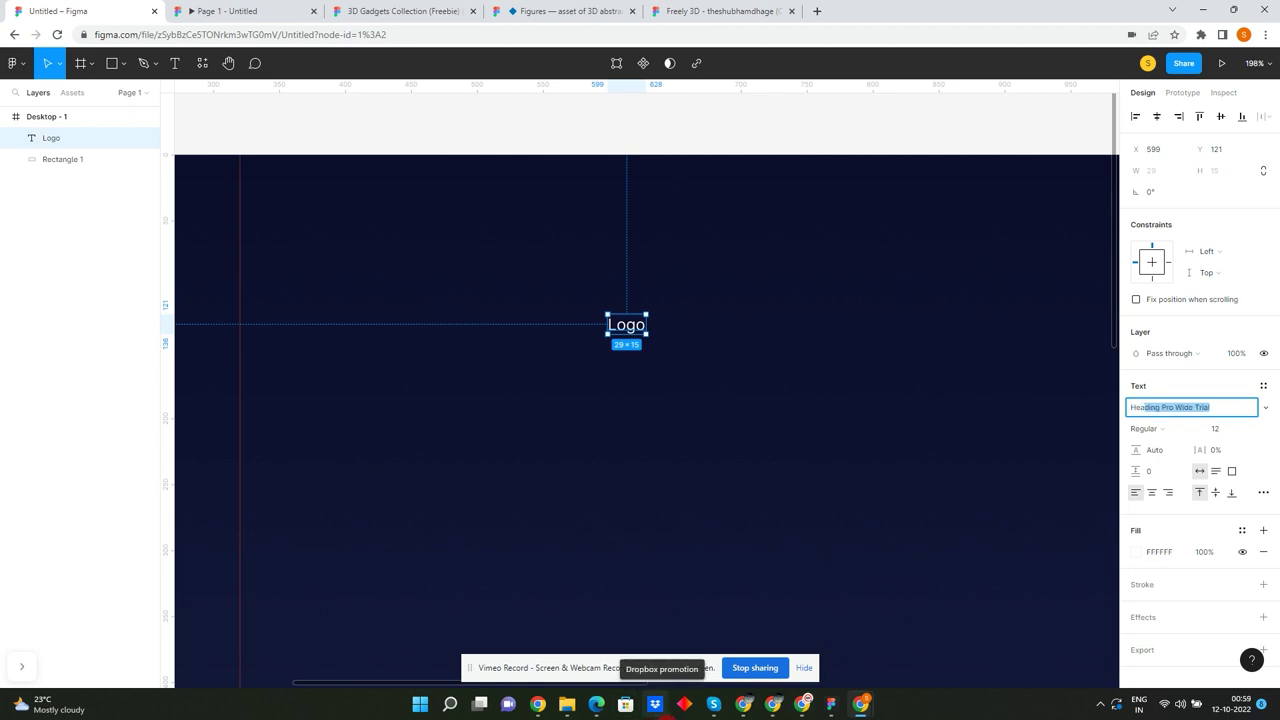
pyautogui.press('Return')
# - Set the Logo text to size 18 and move it to the frame's top left
pyautogui.click(1184, 427)
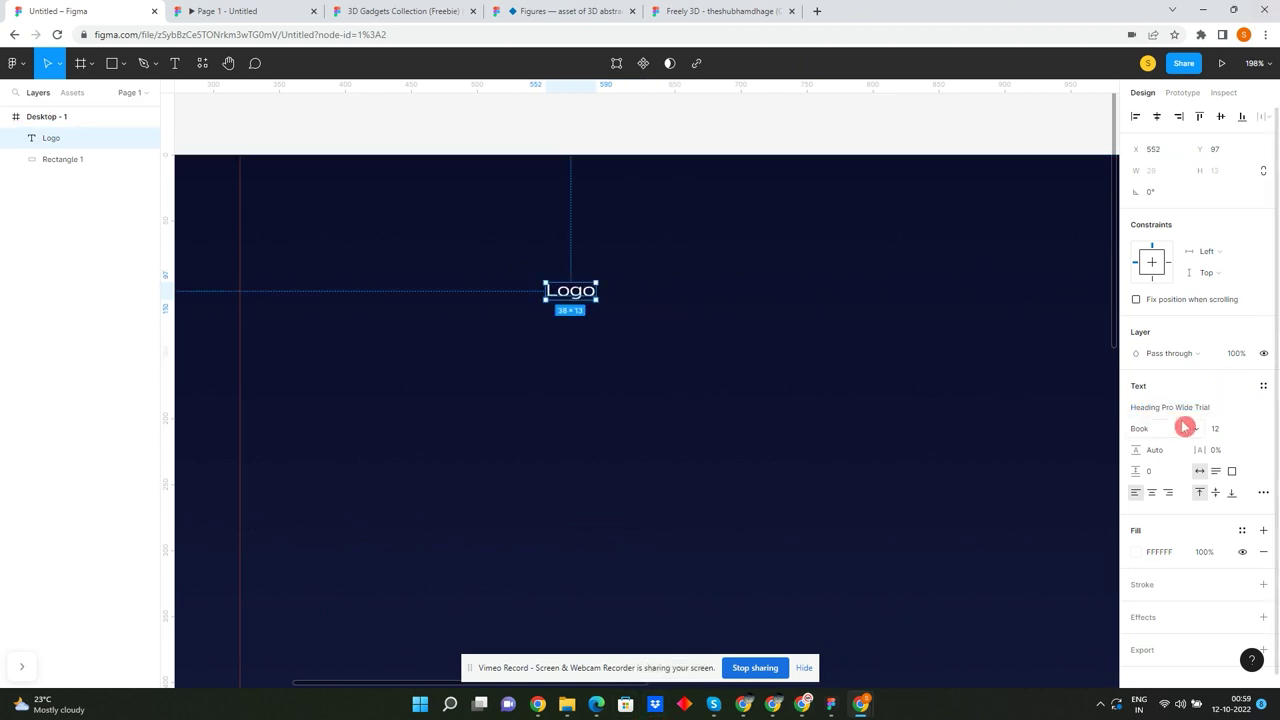
pyautogui.write('18')
pyautogui.press('Return')
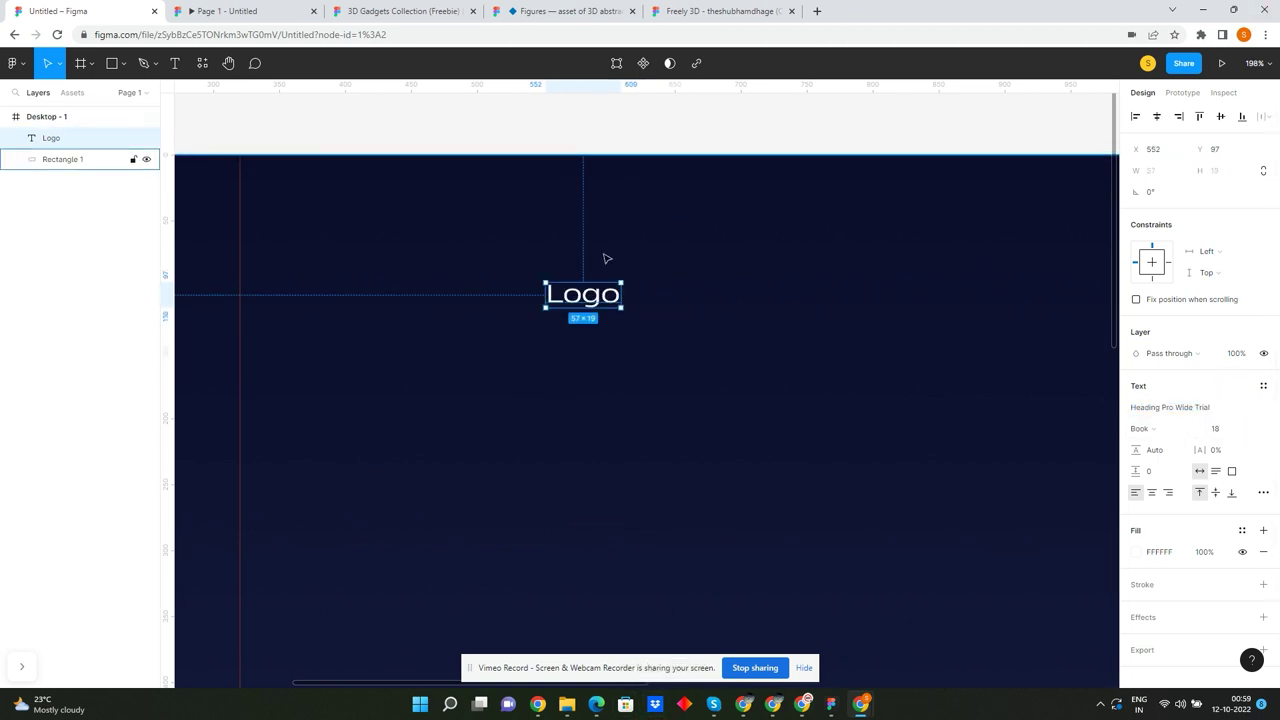
pyautogui.scroll(-3, 604, 256)
pyautogui.moveTo(598, 283); pyautogui.dragTo(418, 253)
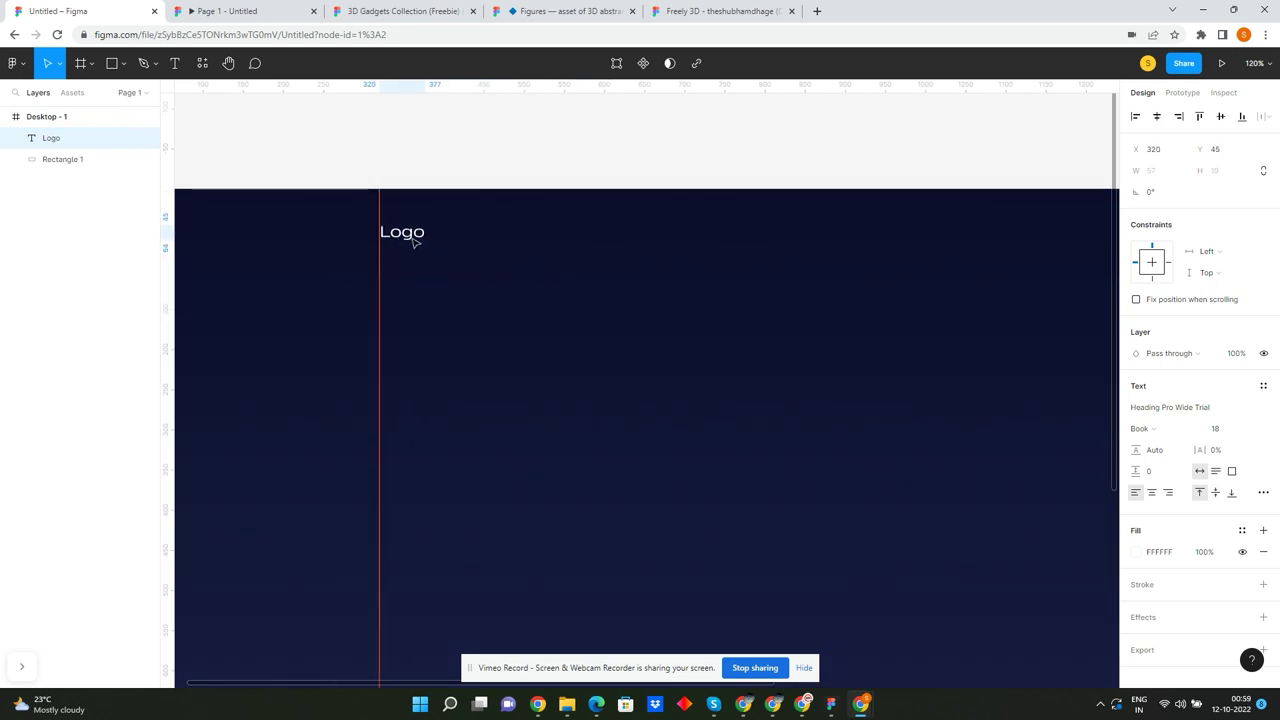
pyautogui.scroll(-3, 414, 247)
pyautogui.click(500, 197)
pyautogui.scroll(-3, 300, 183)
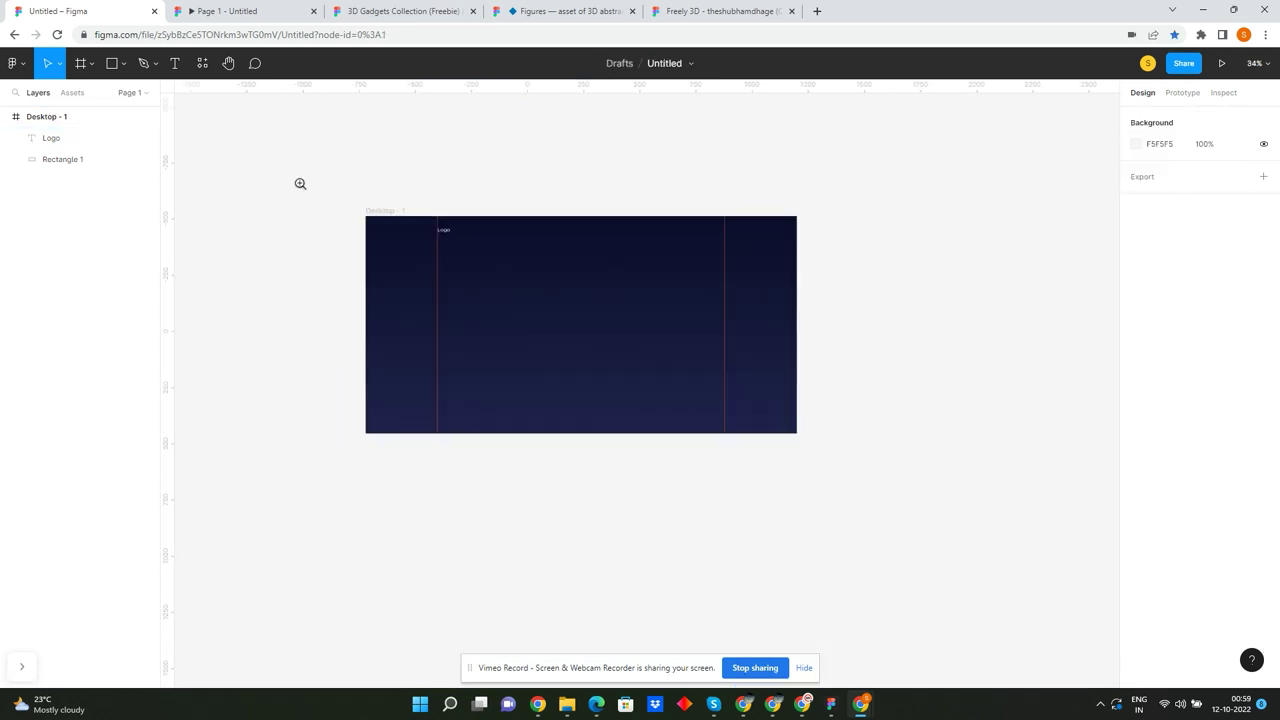
pyautogui.scroll(3, 810, 449)
# - Make the Logo text Bold at size 24
pyautogui.click(409, 219)
pyautogui.scroll(5, 411, 222)
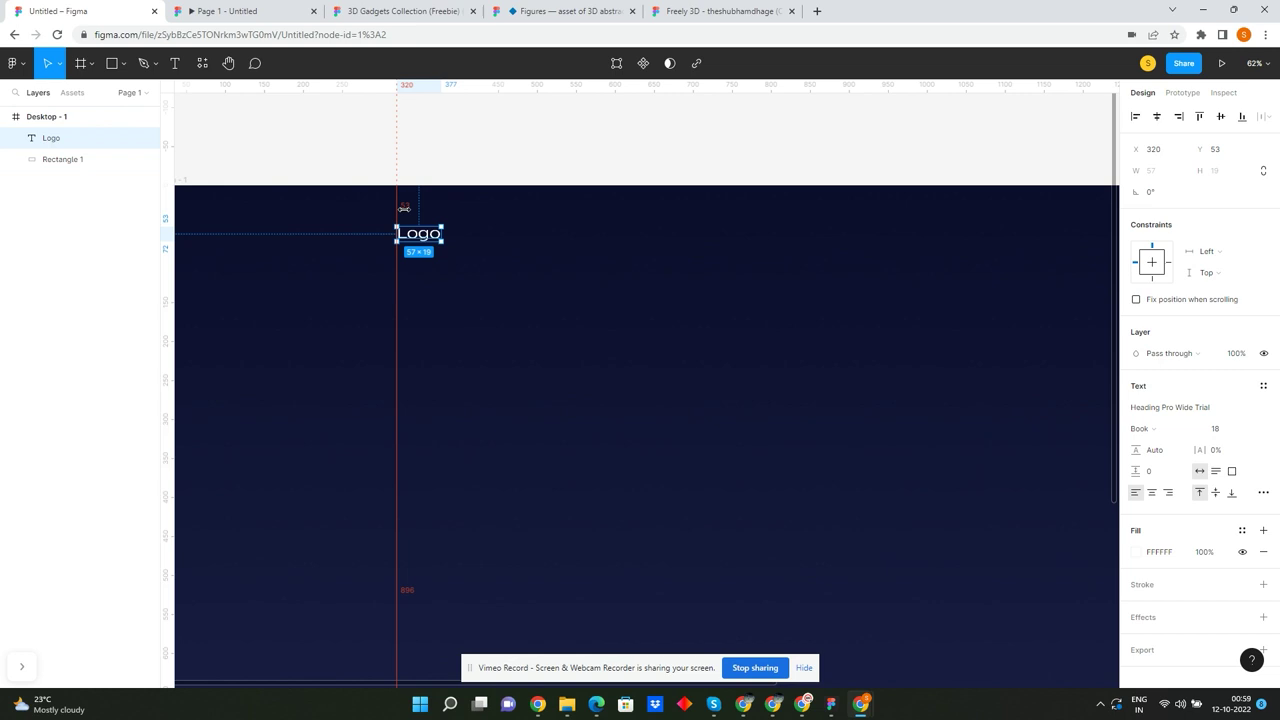
pyautogui.click(1160, 430)
pyautogui.press('Escape')
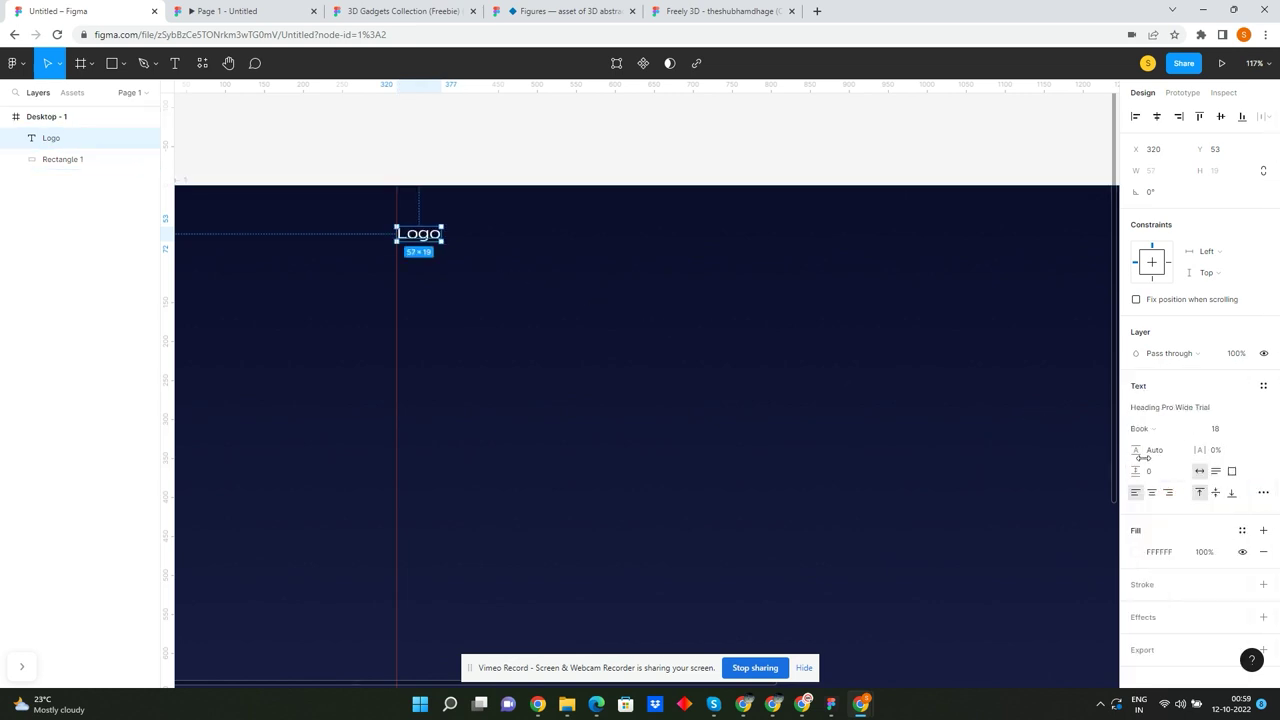
pyautogui.click(1160, 430)
pyautogui.click(1156, 460)
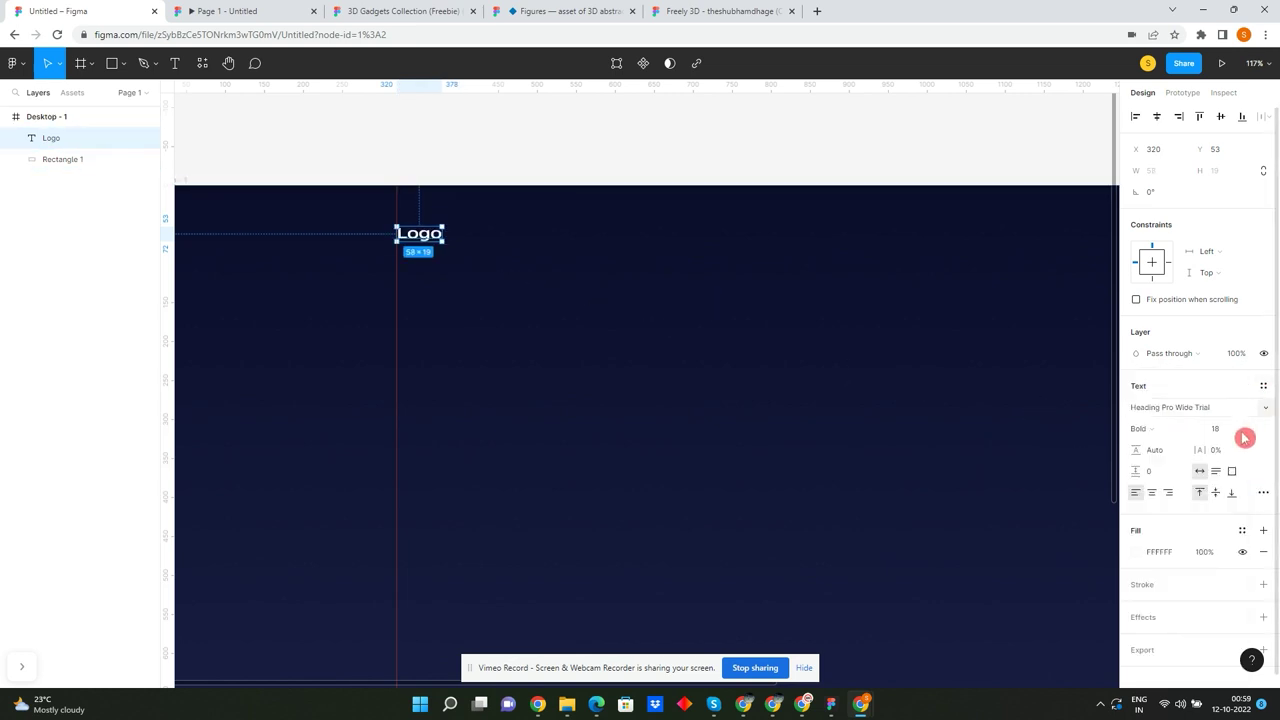
pyautogui.write('24')
pyautogui.press('Return')
# - Duplicate the Logo text and place the copy toward the frame's right
pyautogui.scroll(-3, 549, 263)
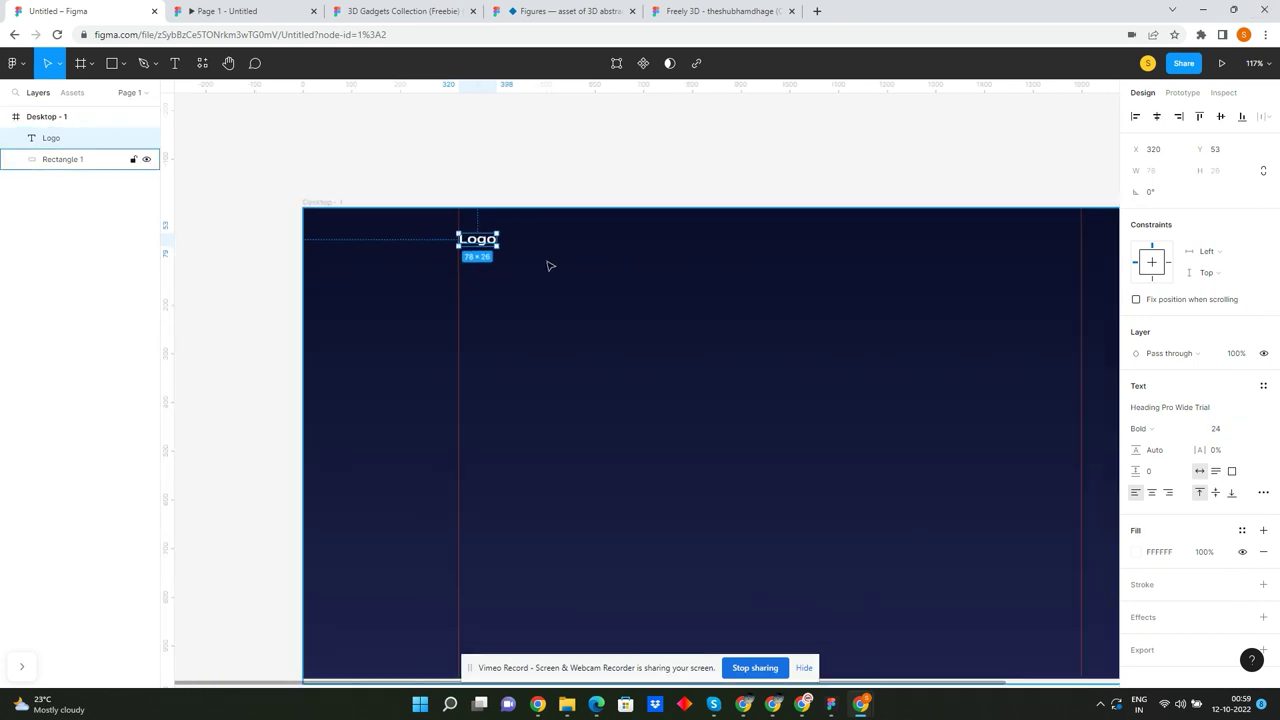
pyautogui.scroll(-3, 590, 180)
pyautogui.moveTo(349, 171); pyautogui.dragTo(1034, 486)
pyautogui.moveTo(385, 218); pyautogui.dragTo(792, 273)
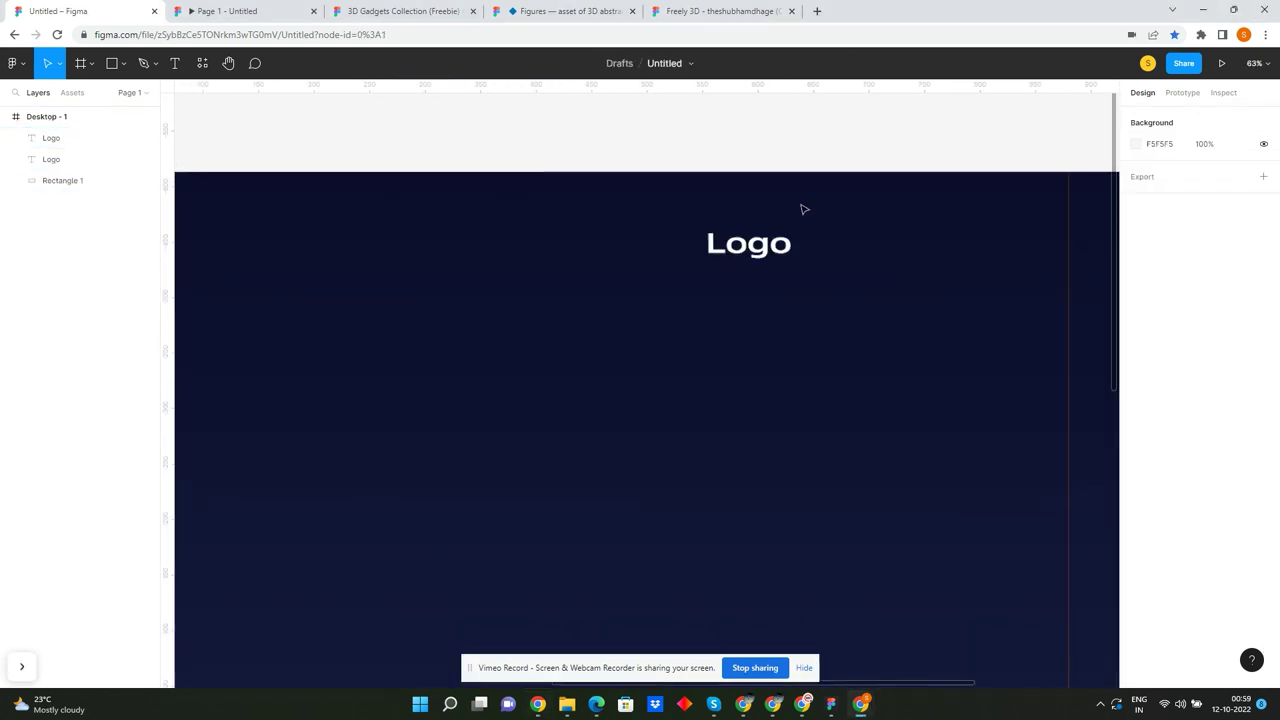
# - Change the copied text to "En" at size 18 with Book weight
pyautogui.scroll(5, 800, 205)
pyautogui.press('Return')
pyautogui.write('En')
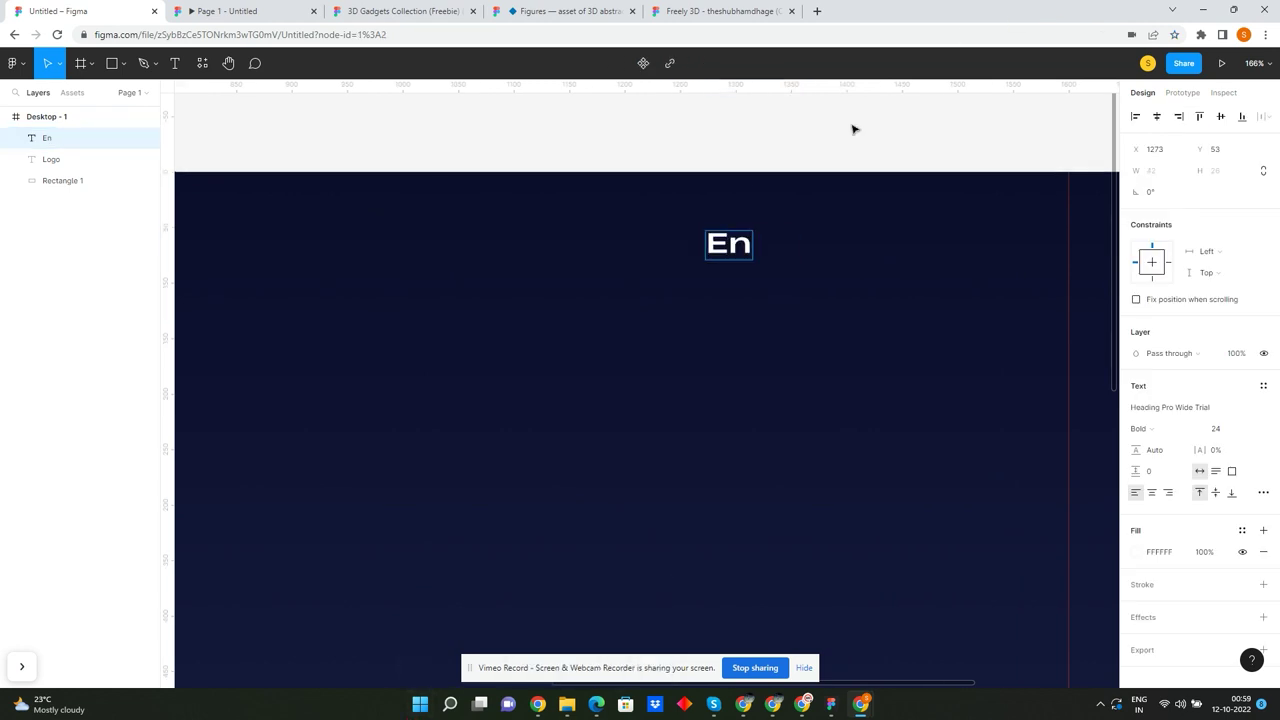
pyautogui.write('18')
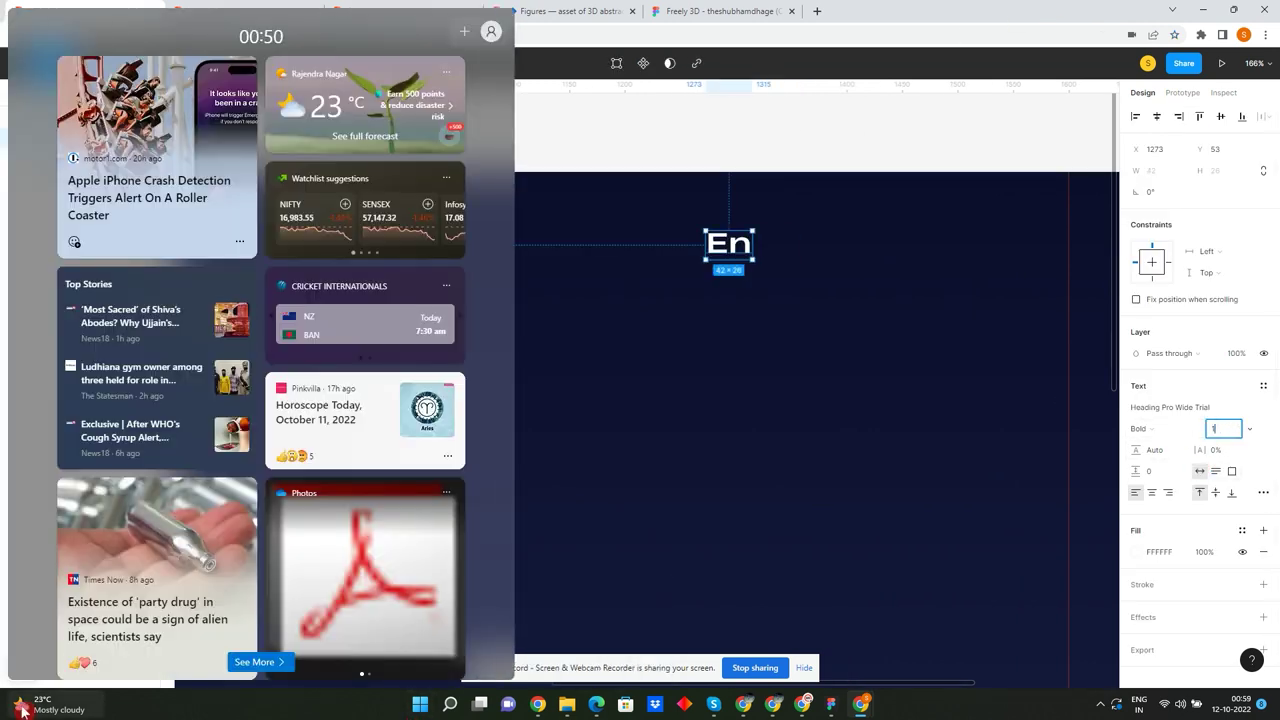
pyautogui.press('Return')
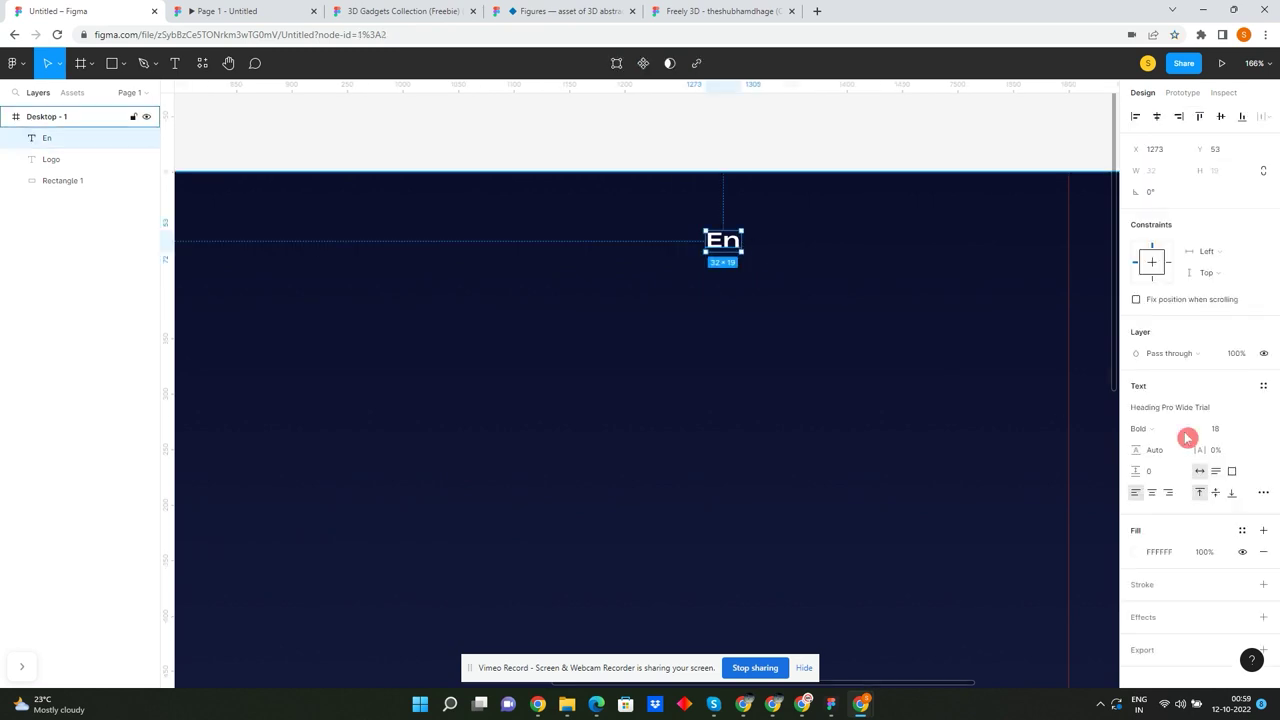
pyautogui.click(1160, 428)
pyautogui.click(1183, 405)
pyautogui.scroll(-5, 714, 157)
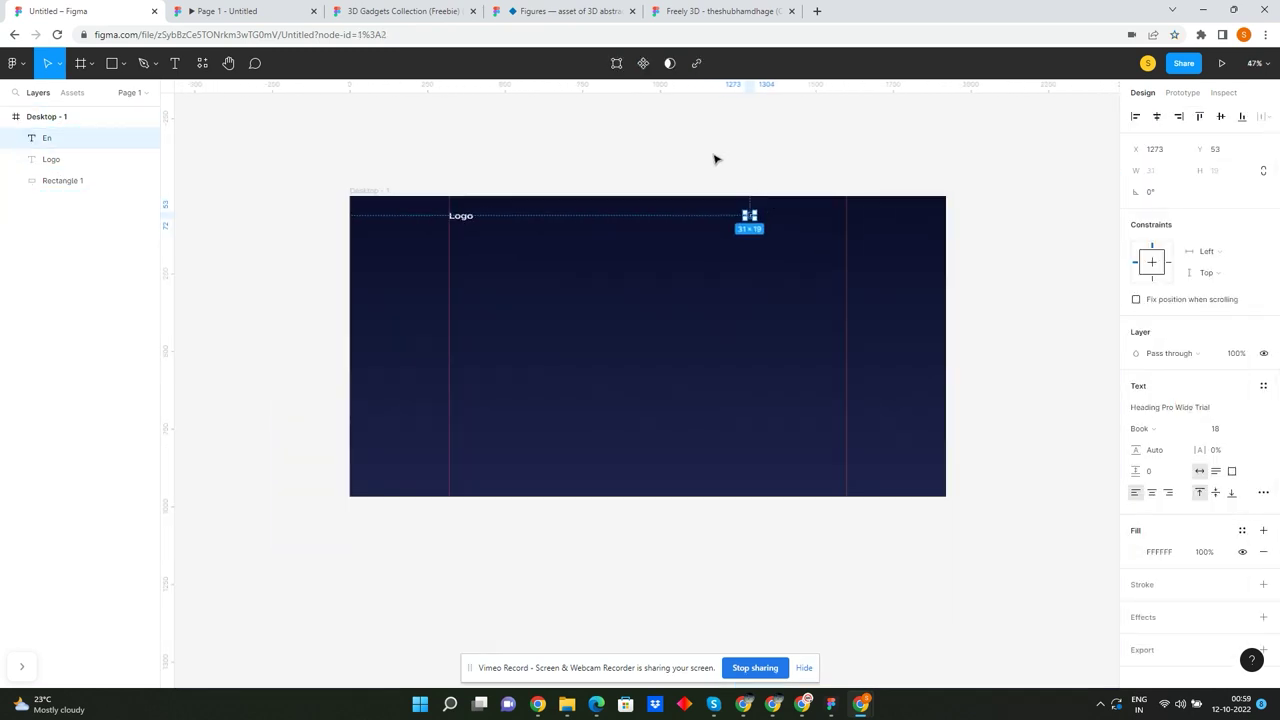
pyautogui.click(335, 171)
# - Nudge the En text slightly left and up and draw a tiny triangle beside it
pyautogui.scroll(2, 750, 181)
pyautogui.scroll(5, 750, 181)
pyautogui.click(643, 187)
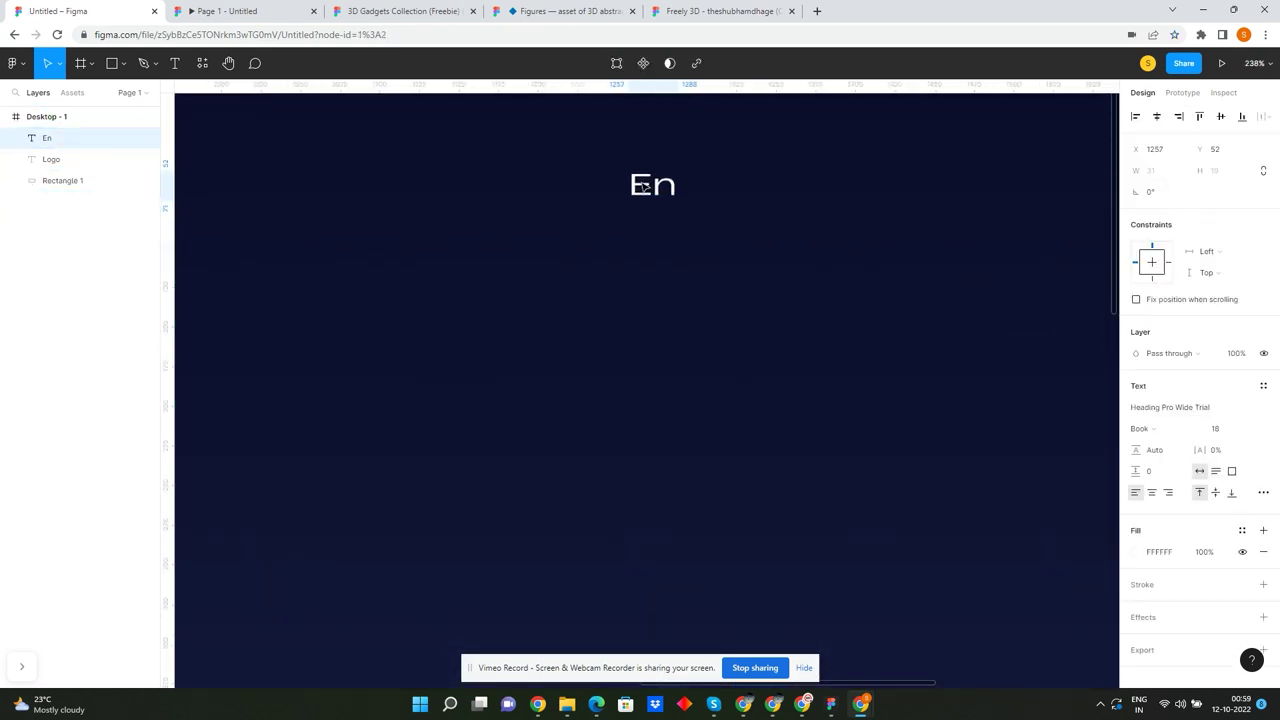
pyautogui.moveTo(718, 218); pyautogui.dragTo(671, 260)
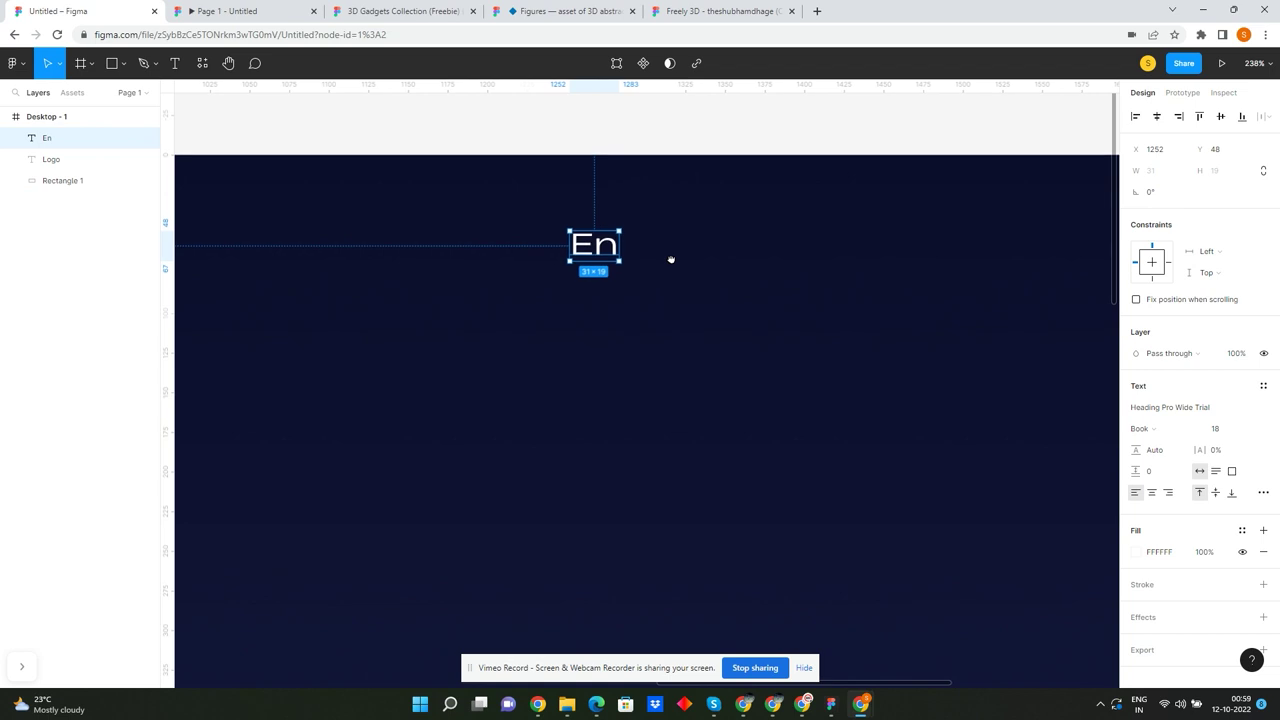
pyautogui.click(155, 68)
pyautogui.click(150, 94)
pyautogui.scroll(2, 589, 282)
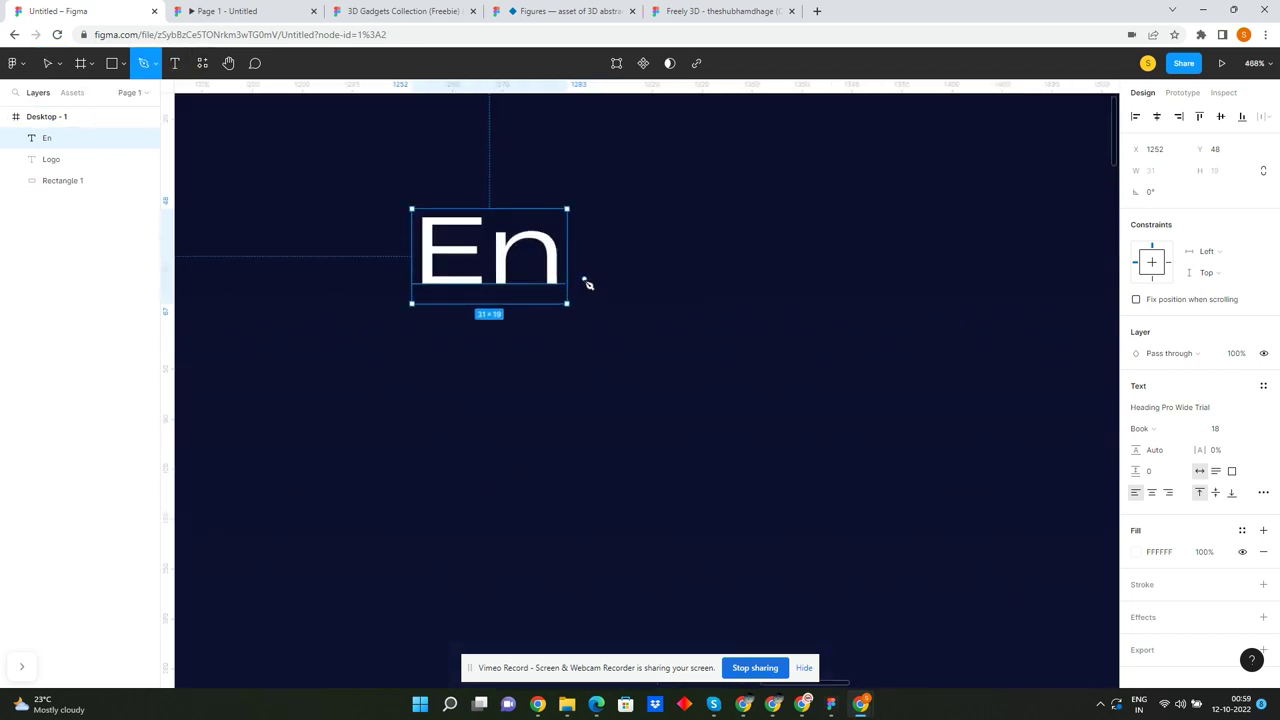
pyautogui.click(130, 68)
pyautogui.click(95, 160)
pyautogui.moveTo(661, 189); pyautogui.dragTo(686, 214)
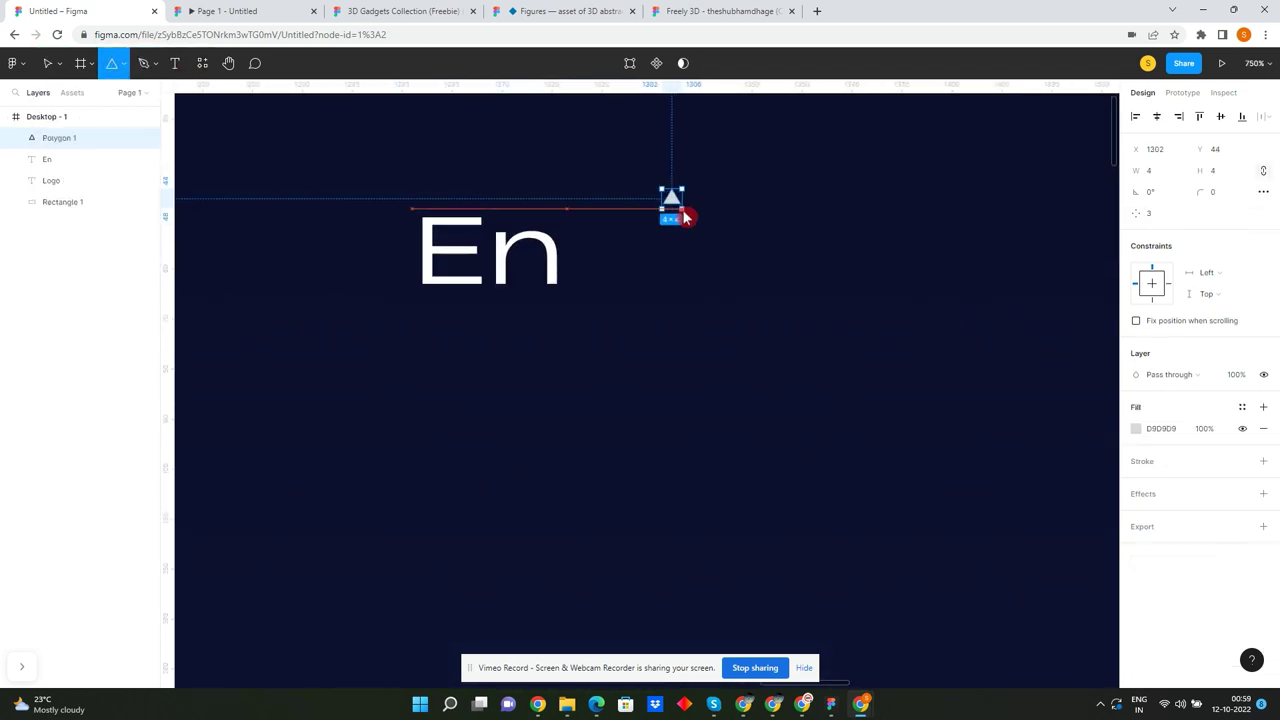
# - Place the triangle right after the letter n and fill it with the text's white
pyautogui.scroll(3, 649, 246)
pyautogui.scroll(2, 649, 246)
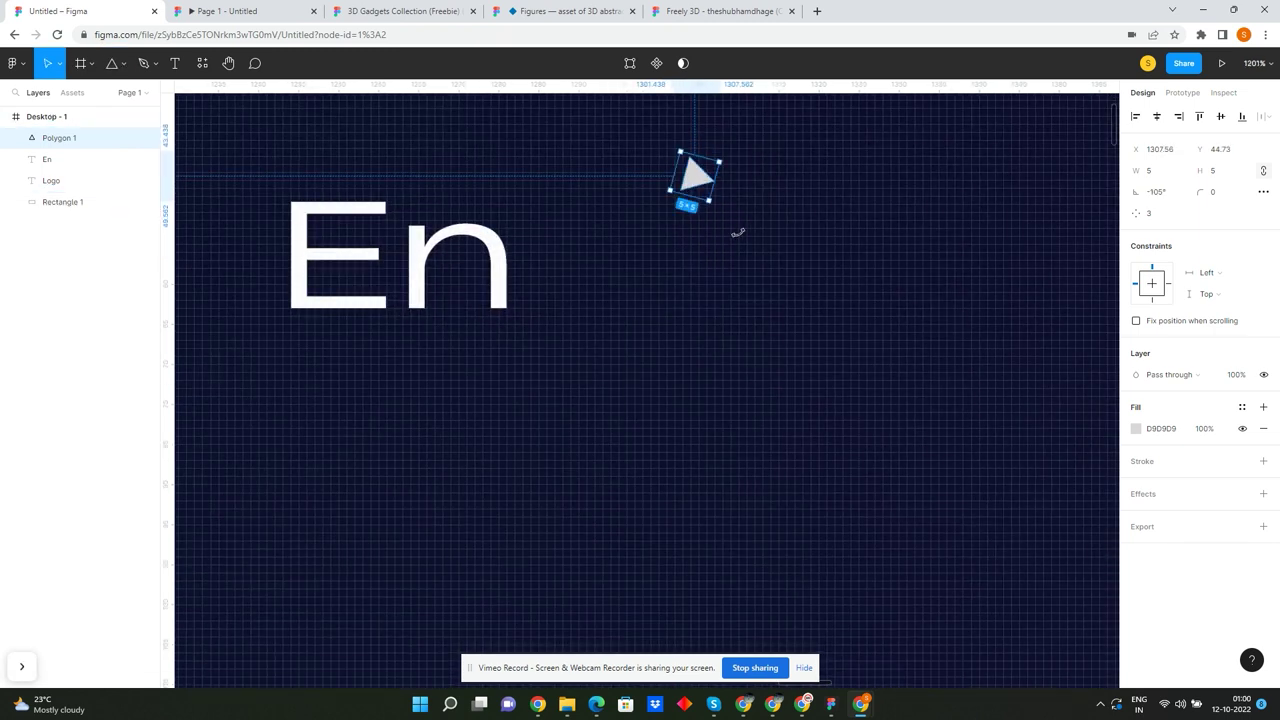
pyautogui.moveTo(701, 189); pyautogui.dragTo(517, 290)
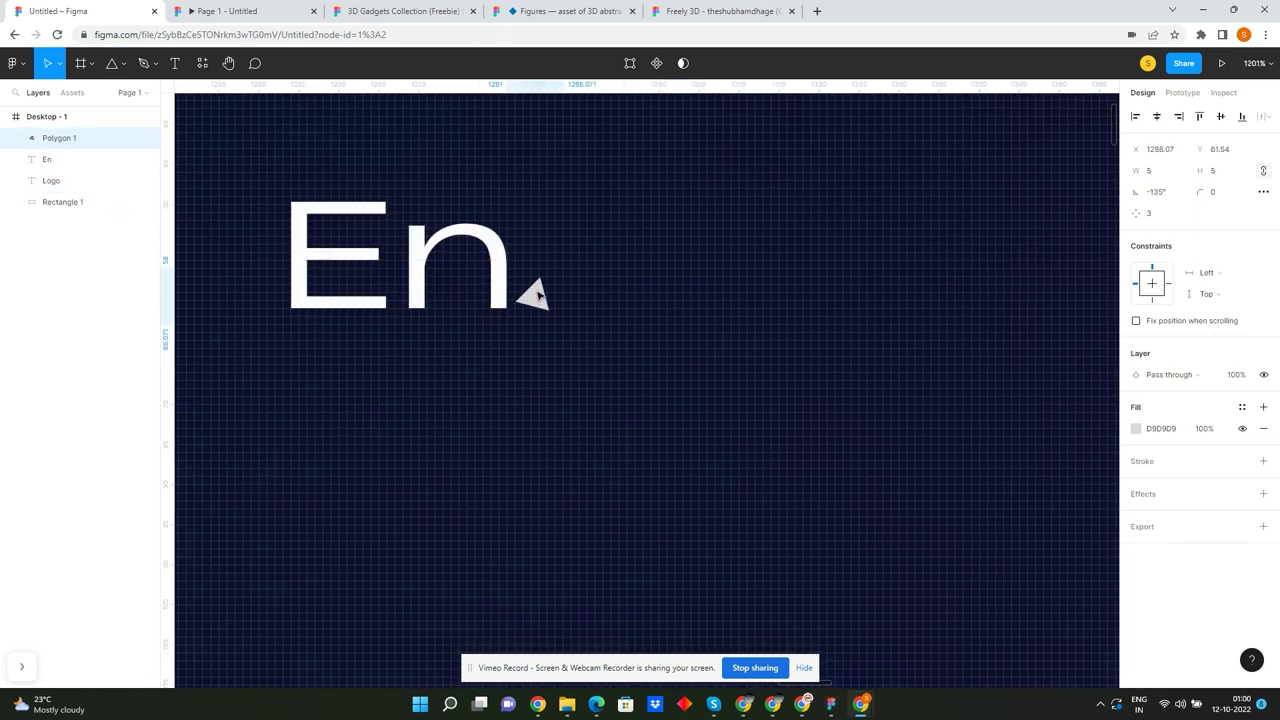
pyautogui.press('i')
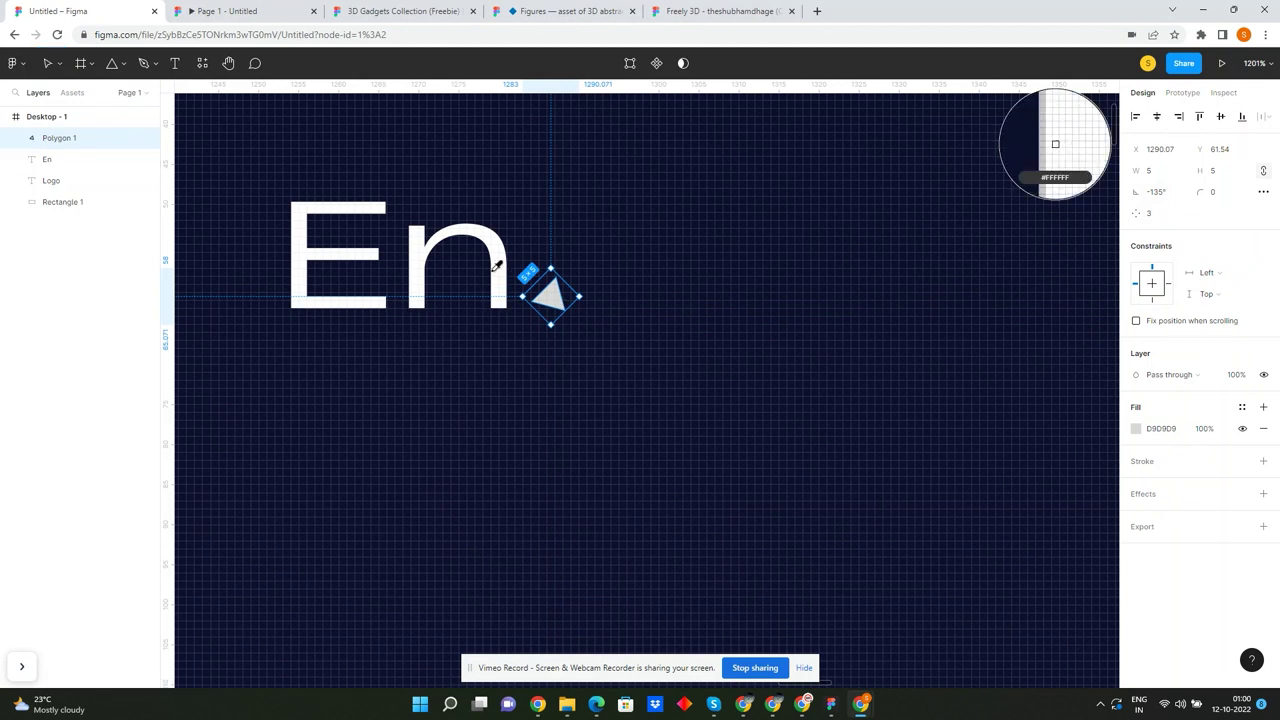
pyautogui.click(505, 290)
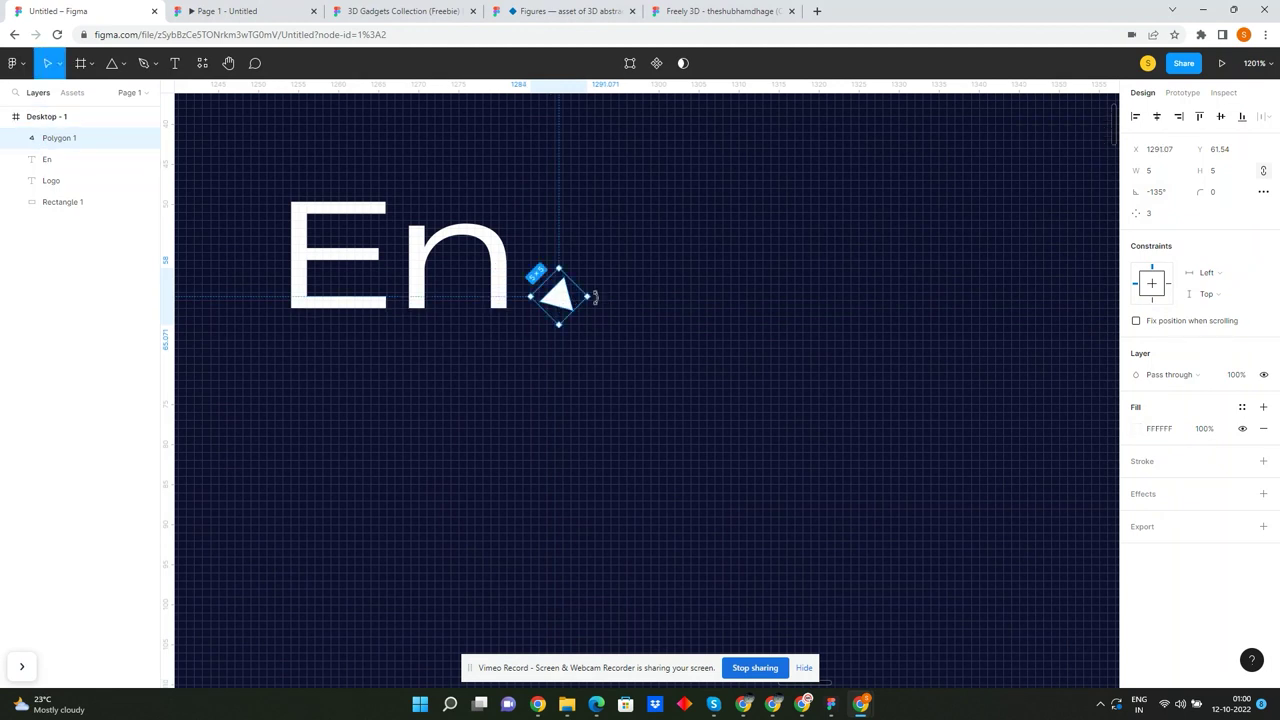
# - Group the En text and triangle into Group 1
pyautogui.keyDown('shift'); pyautogui.click(510, 289); pyautogui.keyUp('shift')
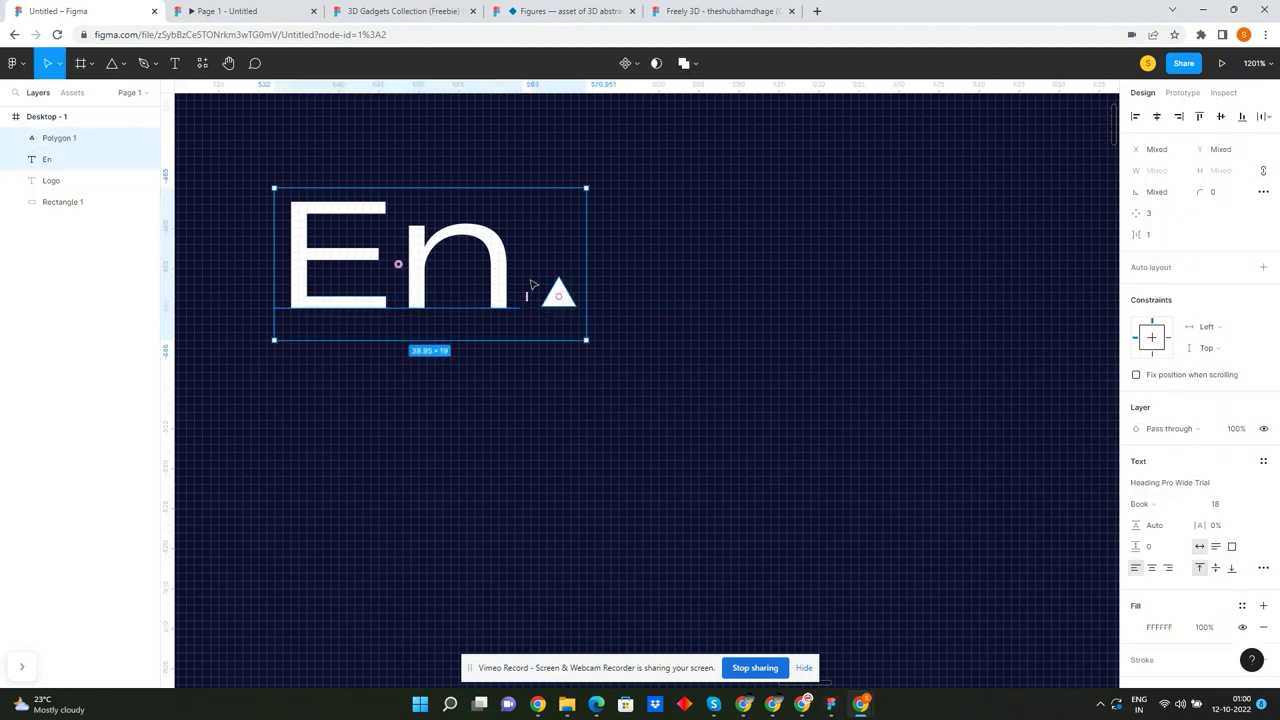
pyautogui.scroll(-5, 586, 286)
pyautogui.hotkey('ctrl', 'g')
pyautogui.scroll(-5, 640, 220)
pyautogui.click(681, 203)
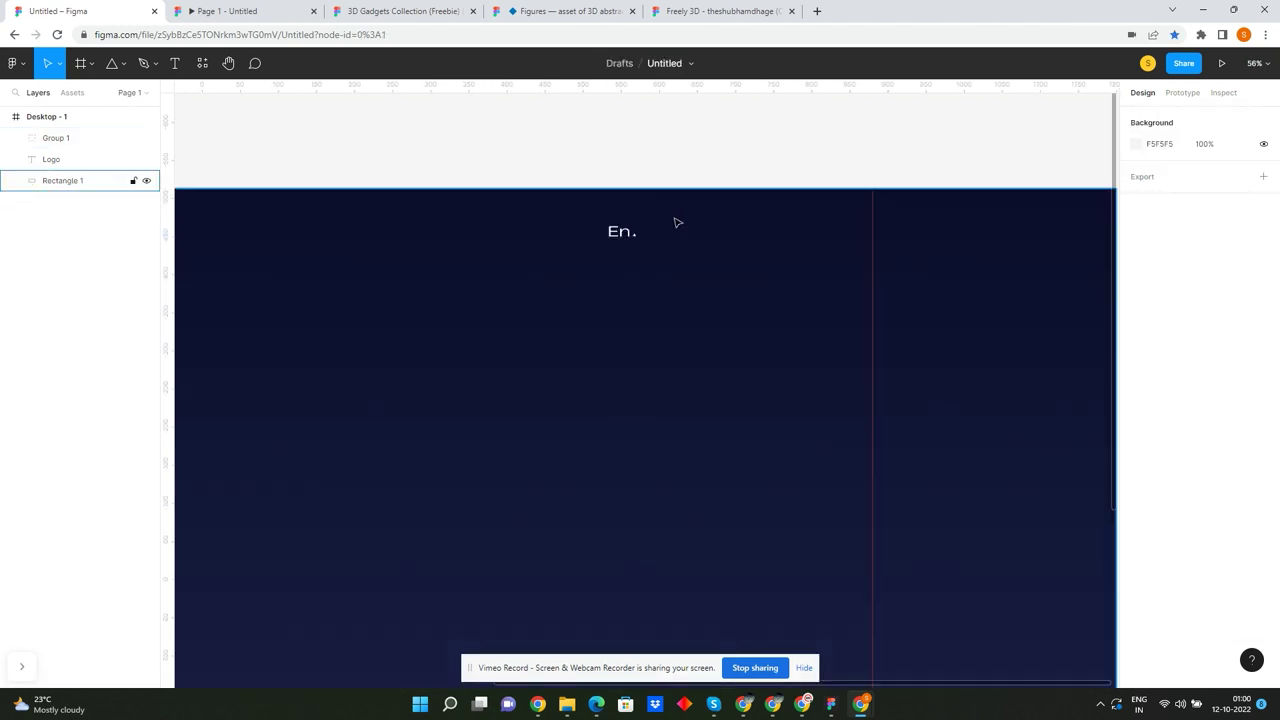
# - Copy the En. group to its right, ungroup it and delete the copy's triangle for the MENU text
pyautogui.scroll(5, 591, 254)
pyautogui.click(471, 263)
pyautogui.moveTo(471, 263); pyautogui.dragTo(707, 293)
pyautogui.scroll(-3, 707, 293)
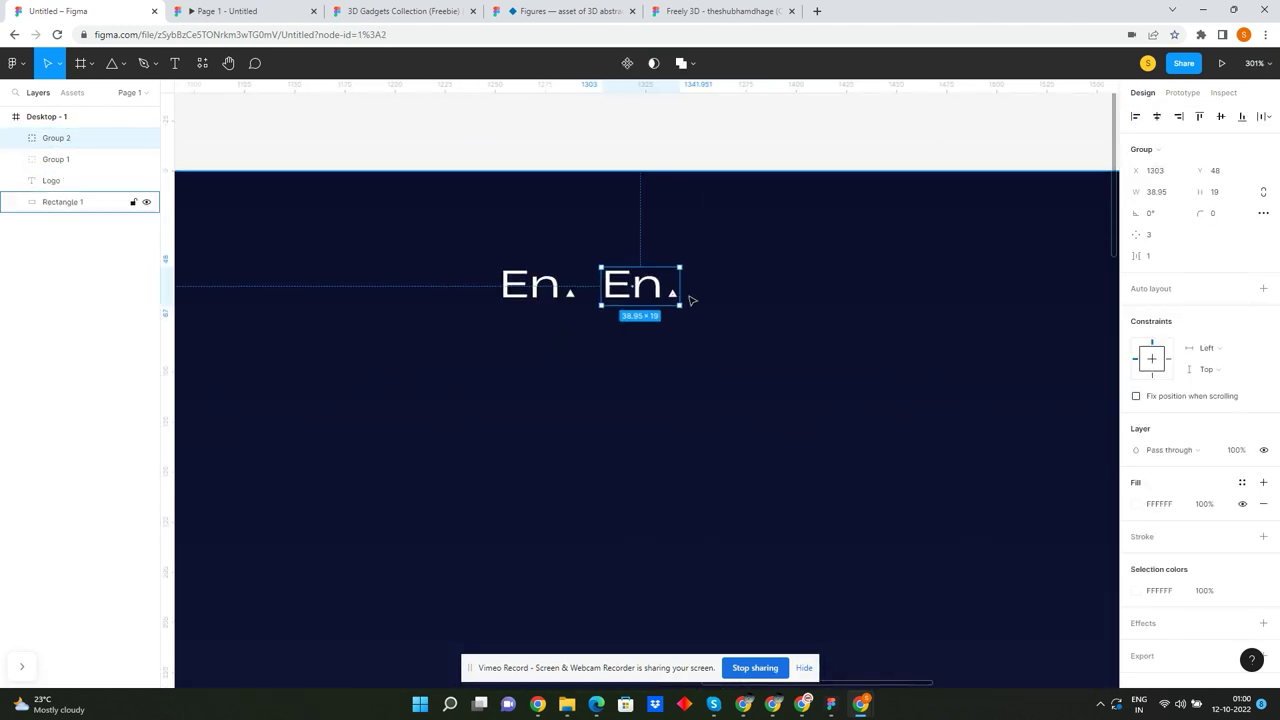
pyautogui.hotkey('ctrl', 'shift', 'g')
pyautogui.press('Escape')
pyautogui.click(672, 297)
pyautogui.press('Delete')
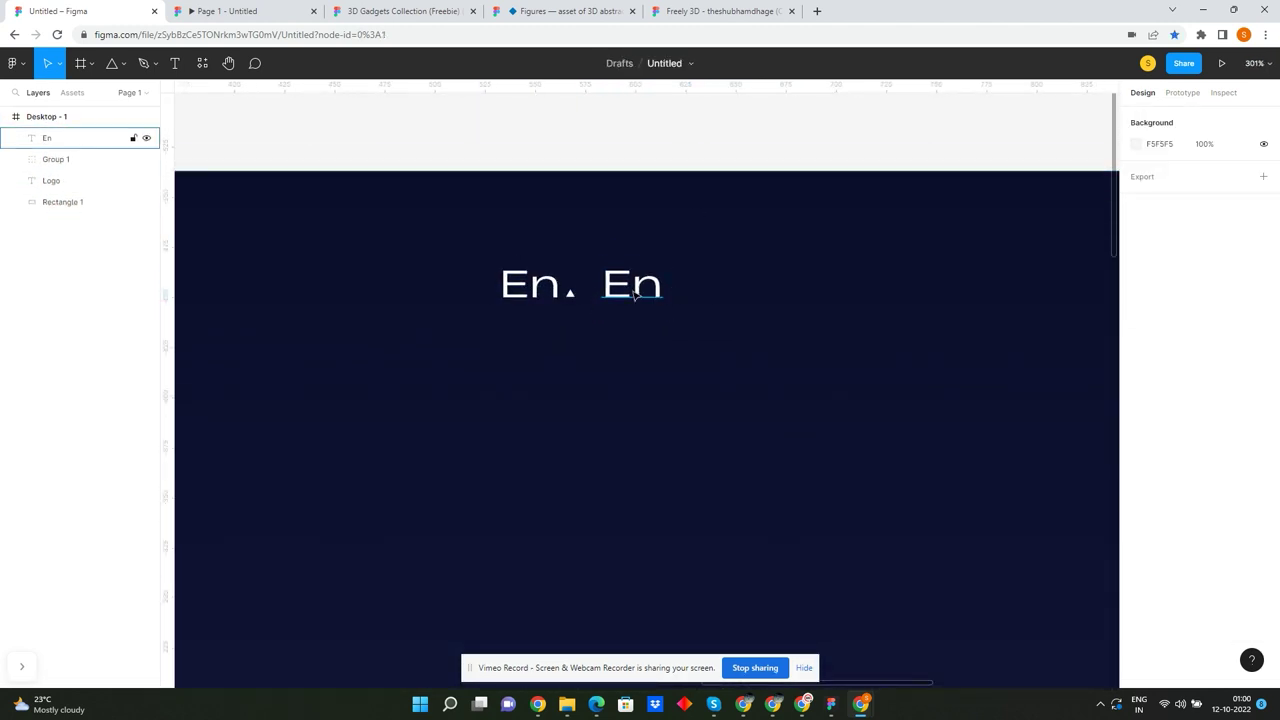
pyautogui.click(666, 289)
pyautogui.scroll(-2, 650, 290)
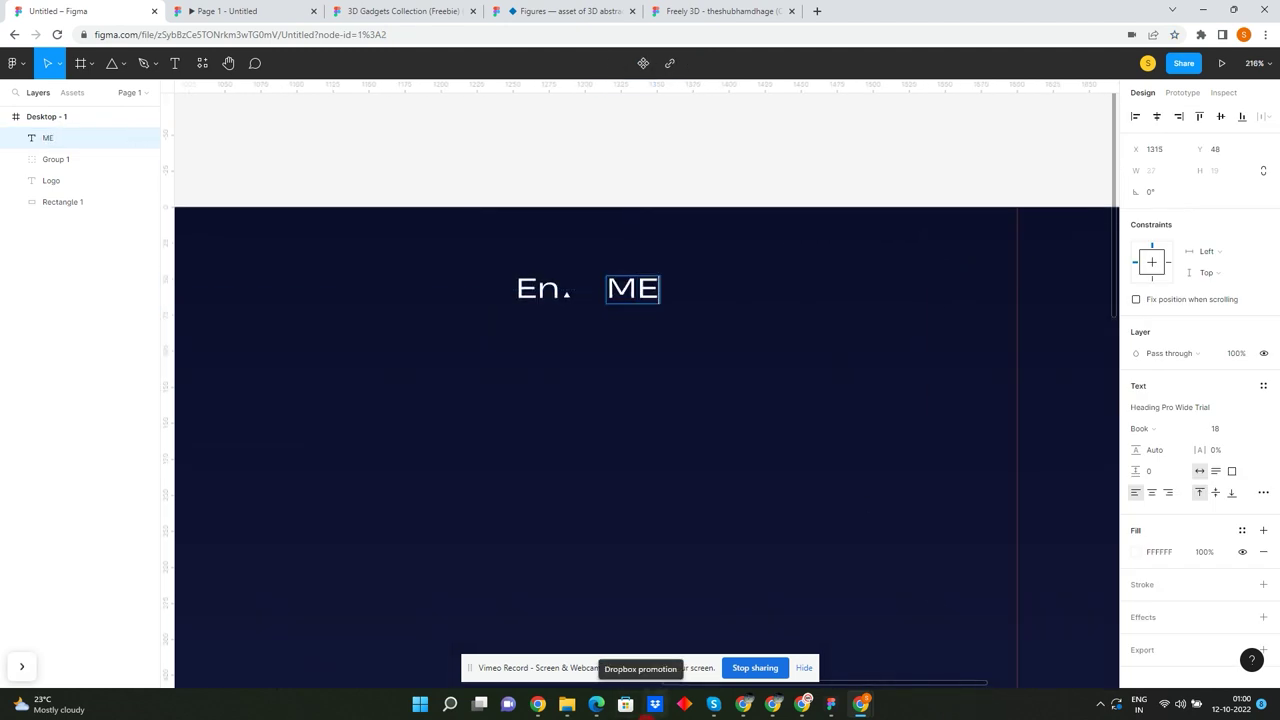
# - Draw three short horizontal lines beside MENU with the Line tool
pyautogui.click(129, 67)
pyautogui.click(120, 112)
pyautogui.scroll(3, 780, 286)
pyautogui.moveTo(628, 269)
pyautogui.mouseDown()
pyautogui.moveTo(713, 283)
pyautogui.moveTo(666, 303)
pyautogui.mouseUp()
pyautogui.scroll(2, 693, 285)
pyautogui.scroll(2, 666, 290)
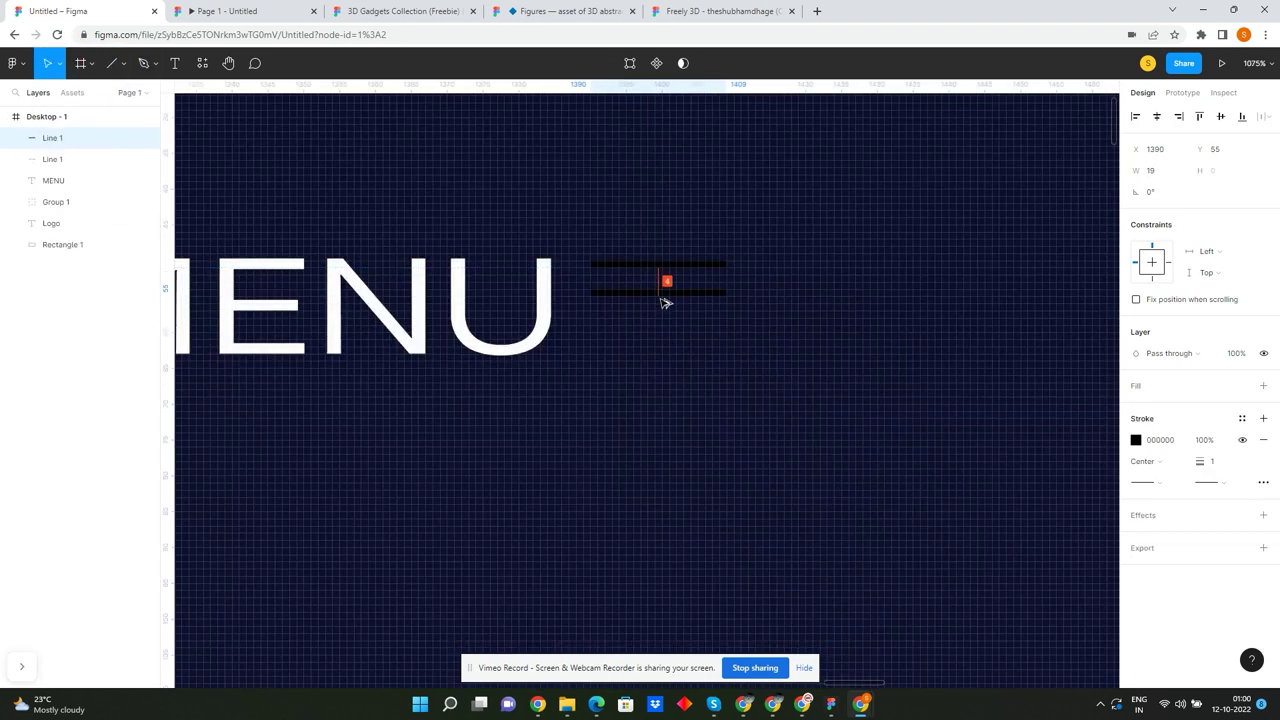
pyautogui.hotkey('ctrl', 'd')
pyautogui.keyDown('shift'); pyautogui.click(654, 296); pyautogui.keyUp('shift')
pyautogui.keyDown('shift'); pyautogui.click(663, 266); pyautogui.keyUp('shift')
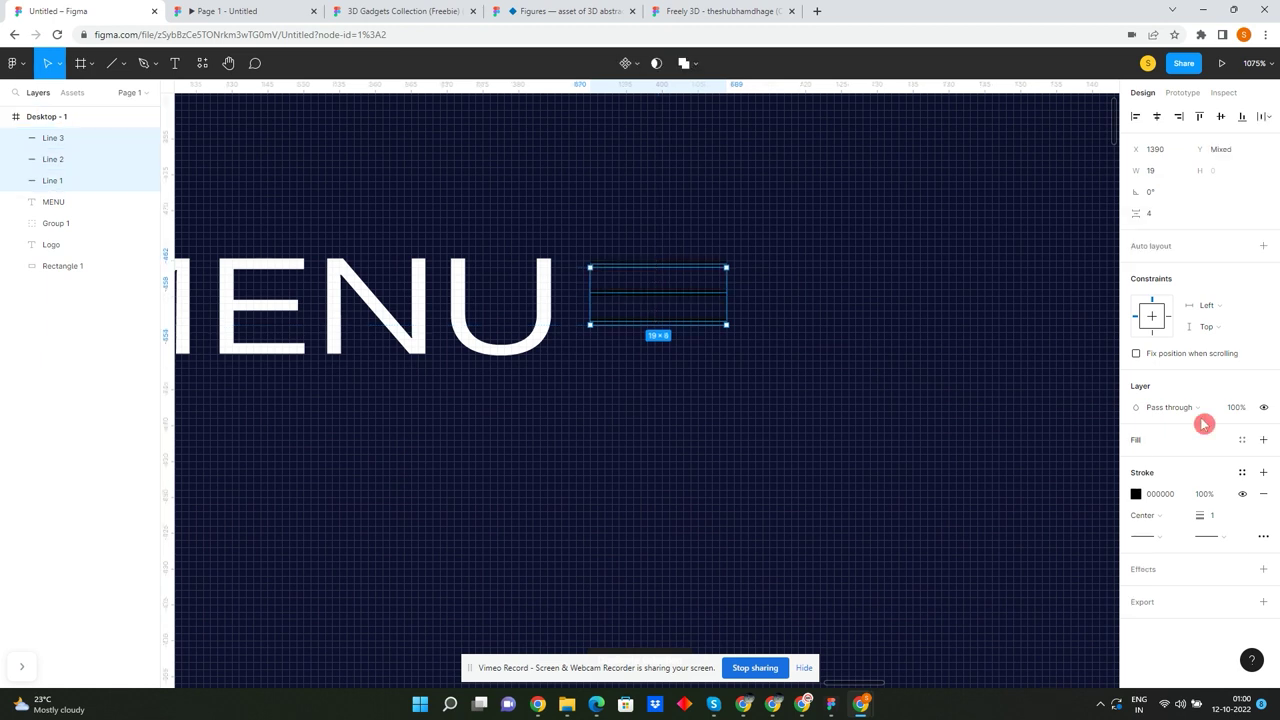
# - Make the three lines white, spread them apart, and group them with MENU
pyautogui.click(1155, 493)
pyautogui.moveTo(1071, 428); pyautogui.dragTo(913, 338)
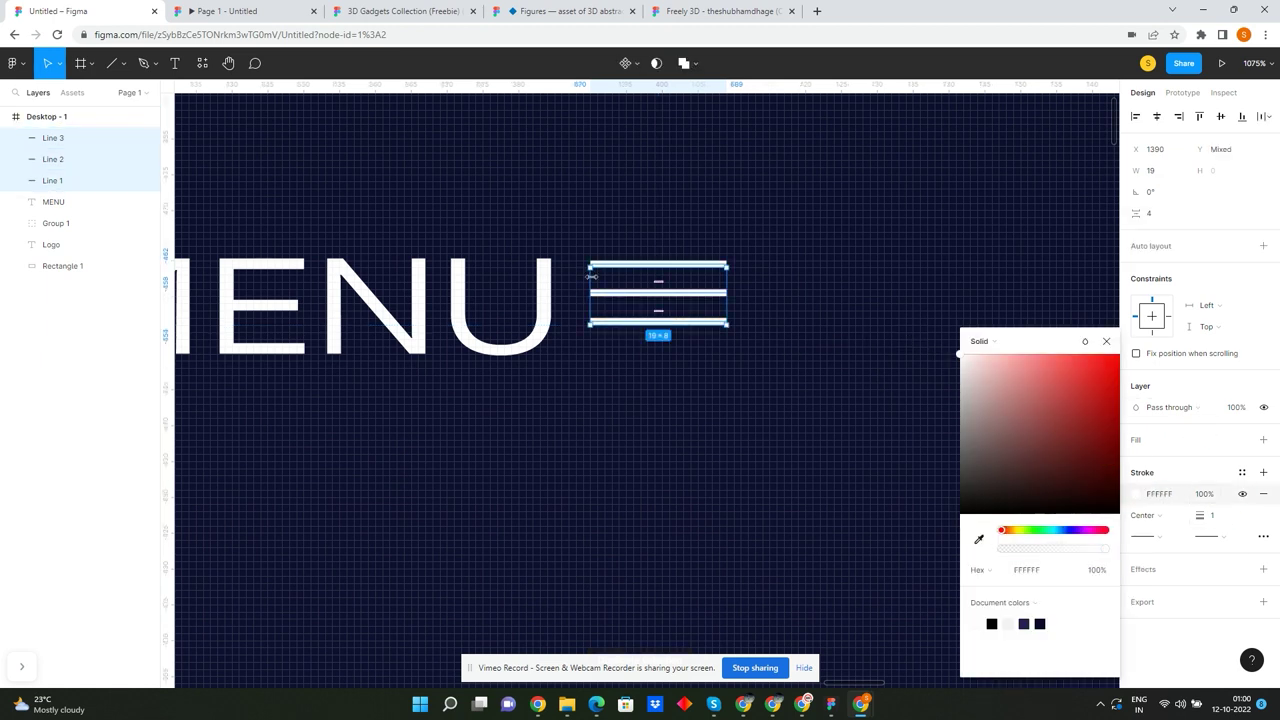
pyautogui.moveTo(658, 281); pyautogui.dragTo(658, 287)
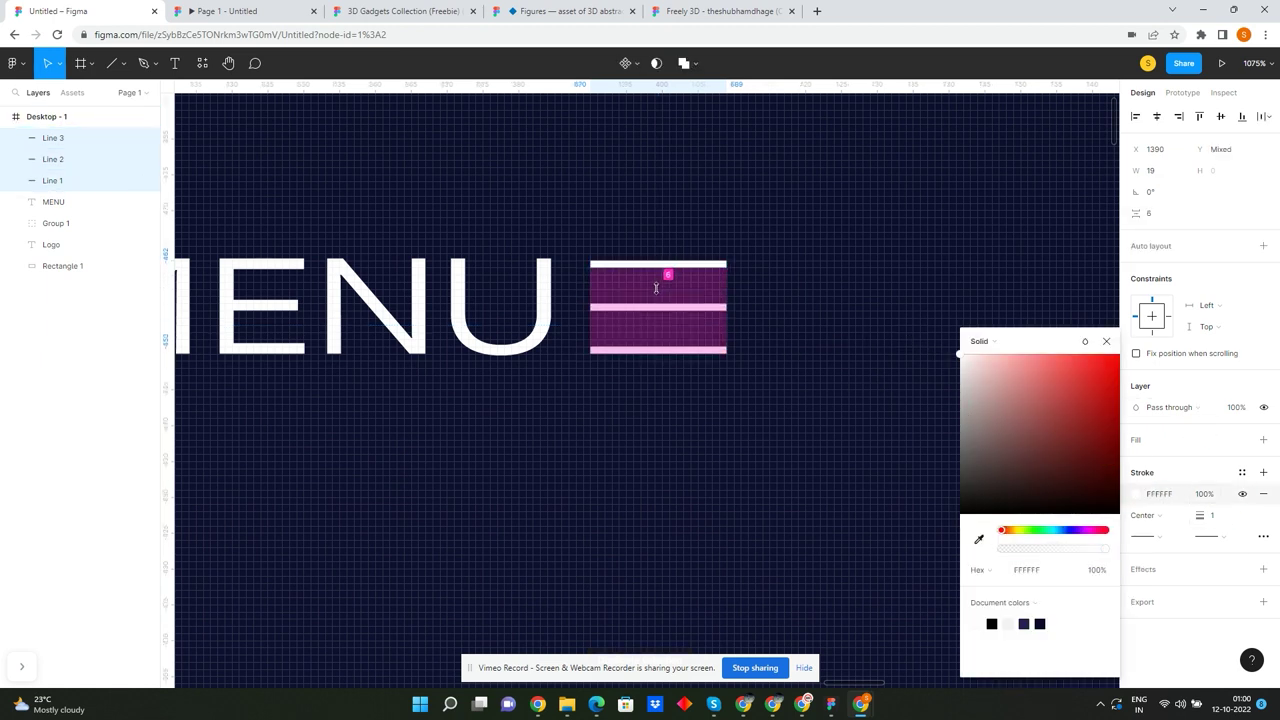
pyautogui.hotkey('ctrl', 'g')
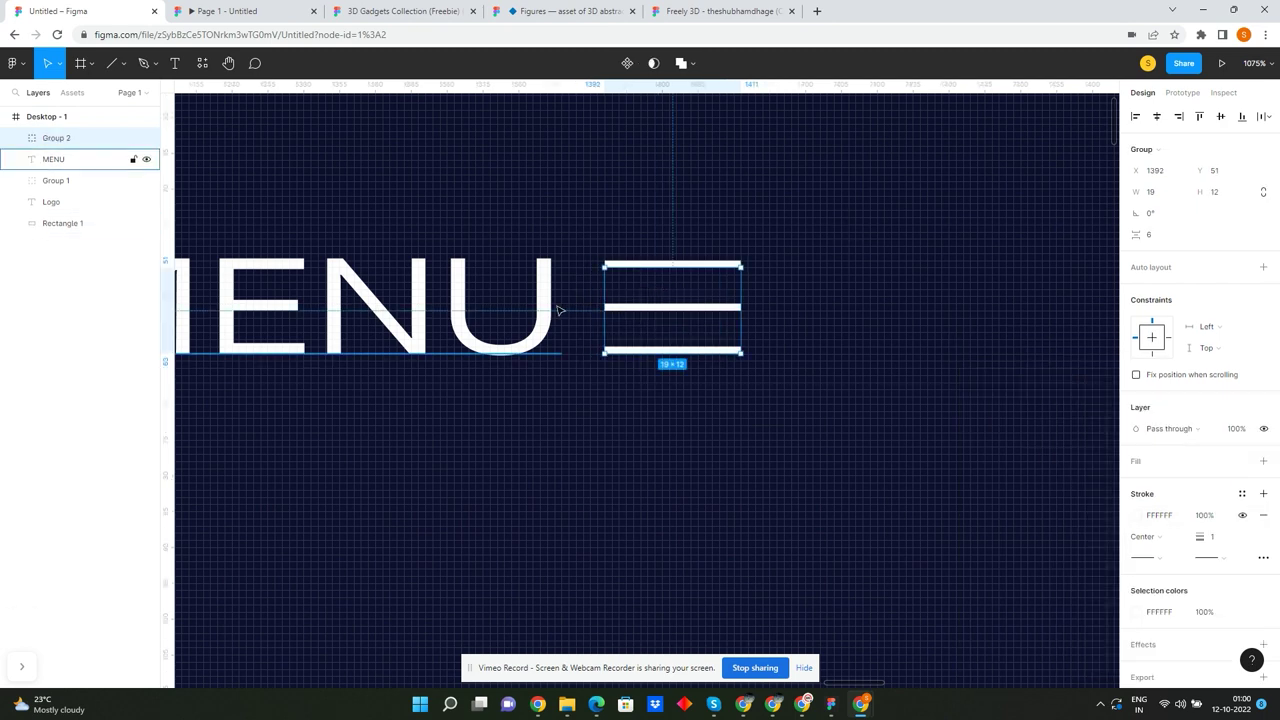
pyautogui.keyDown('shift'); pyautogui.click(556, 310); pyautogui.keyUp('shift')
pyautogui.scroll(-5, 697, 296)
pyautogui.hotkey('ctrl', 'g')
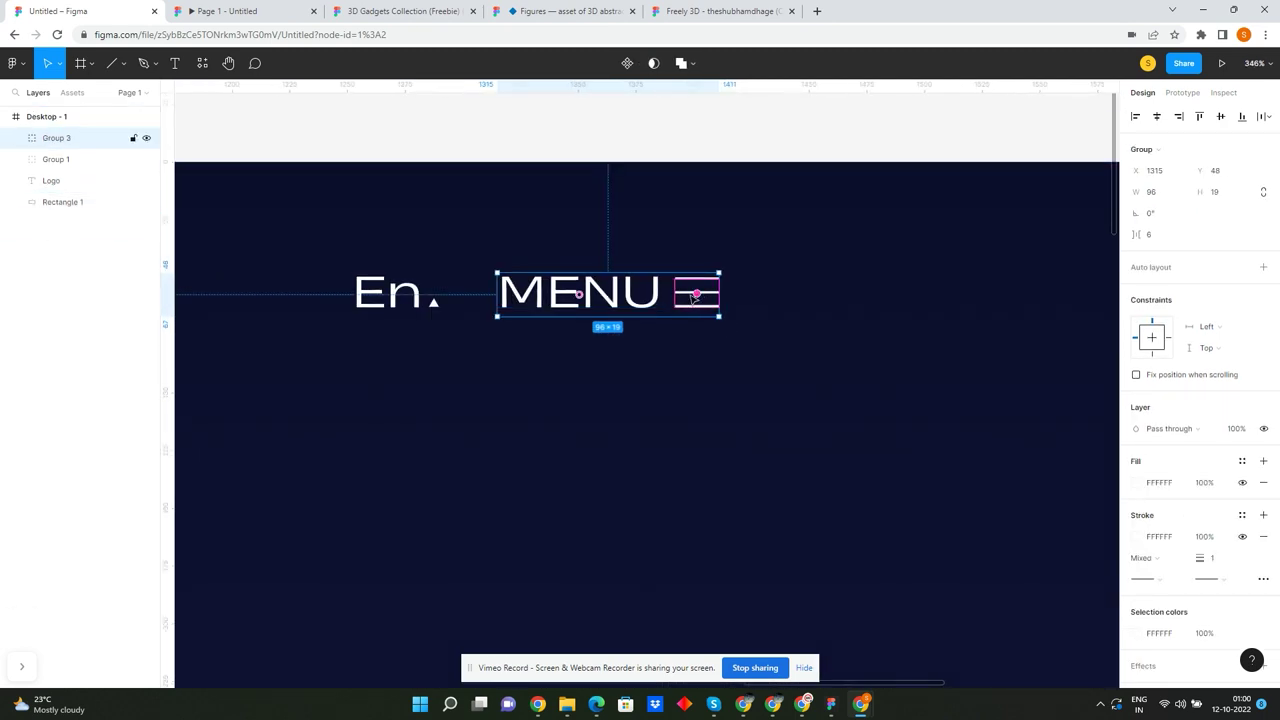
# - Move the MENU group right in the header and bring the En. label closer to it
pyautogui.doubleClick(692, 297)
pyautogui.click(694, 158)
pyautogui.scroll(-3, 657, 263)
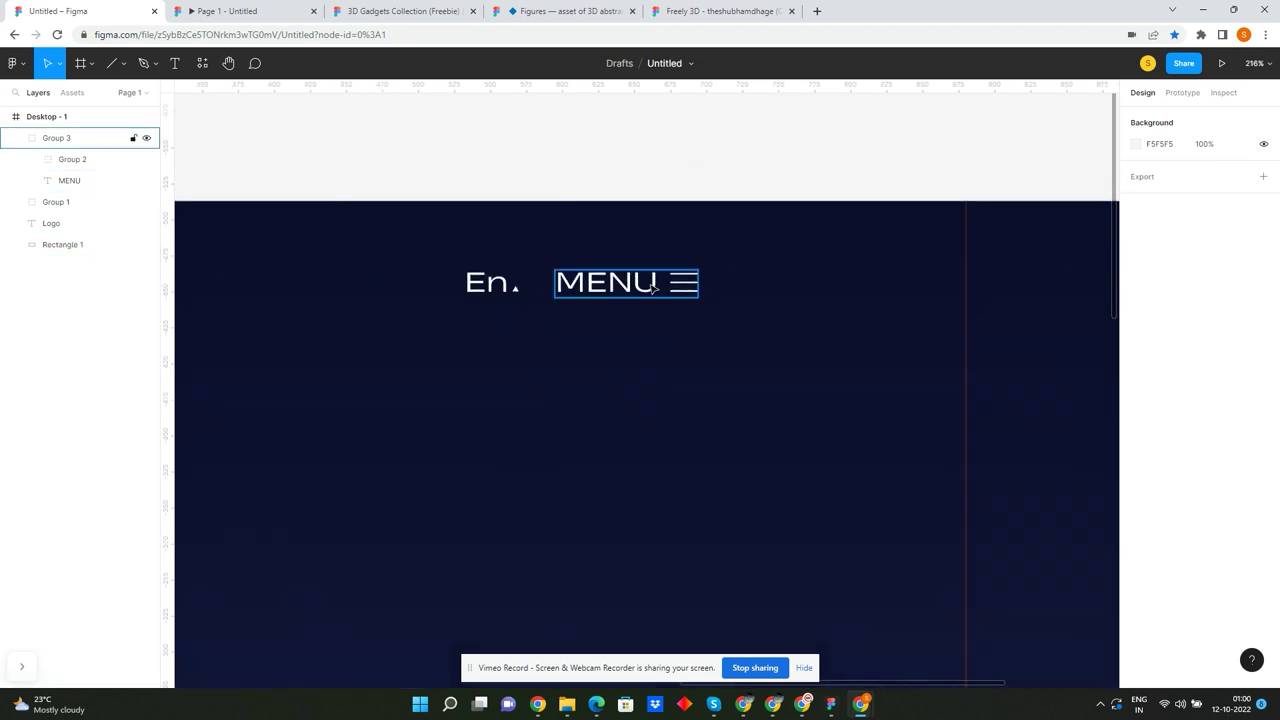
pyautogui.moveTo(659, 300); pyautogui.dragTo(920, 302)
pyautogui.moveTo(492, 284); pyautogui.dragTo(703, 245)
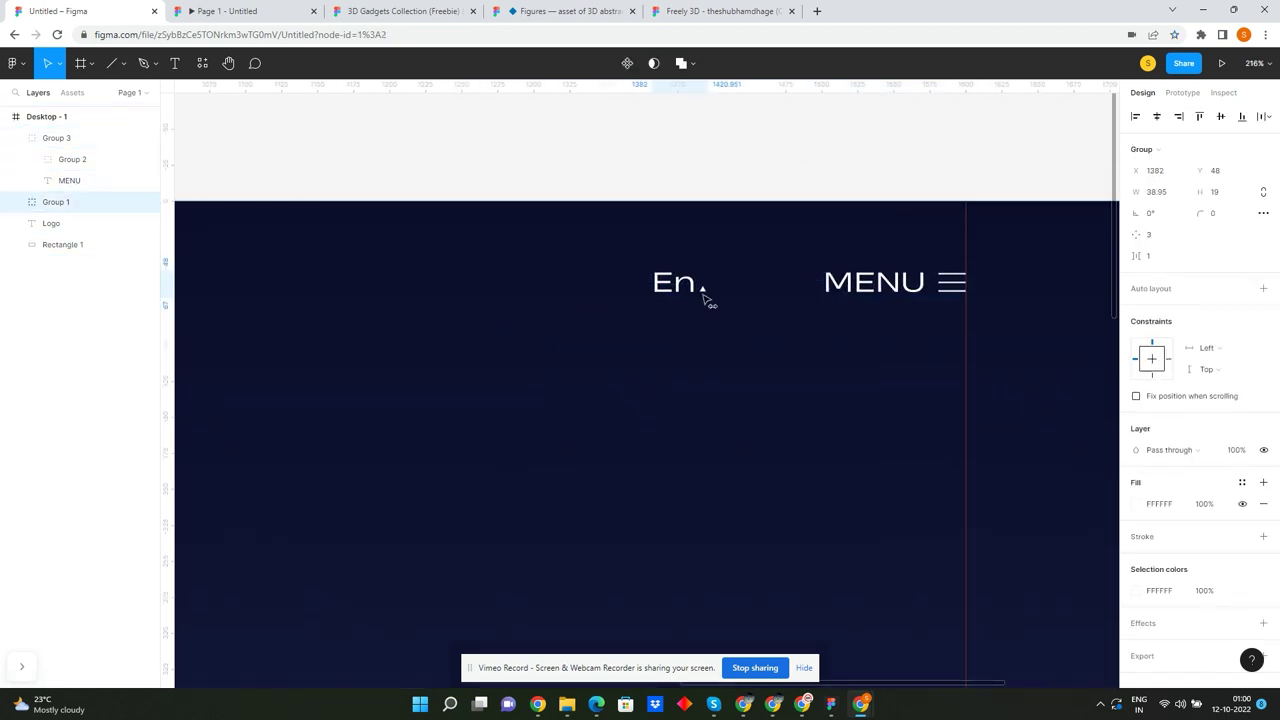
pyautogui.scroll(-3, 703, 245)
pyautogui.scroll(-5, 703, 245)
pyautogui.click(663, 194)
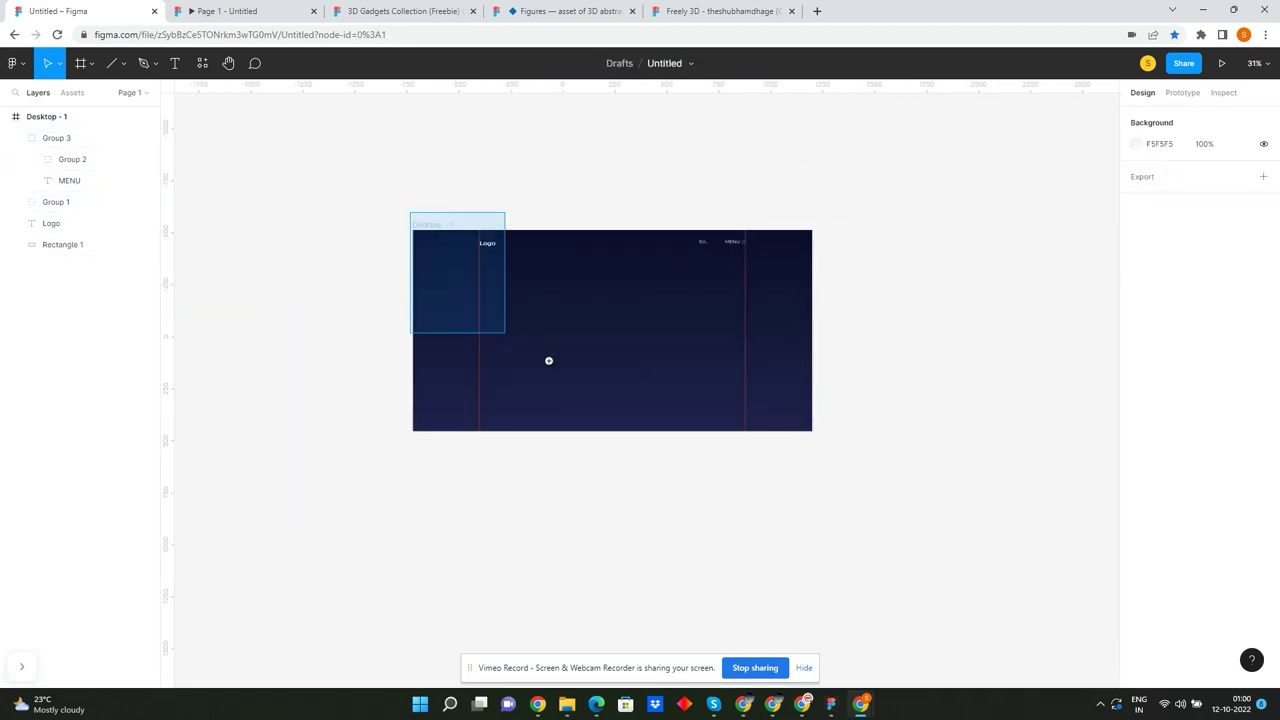
pyautogui.moveTo(409, 212); pyautogui.dragTo(816, 460)
pyautogui.scroll(5, 880, 156)
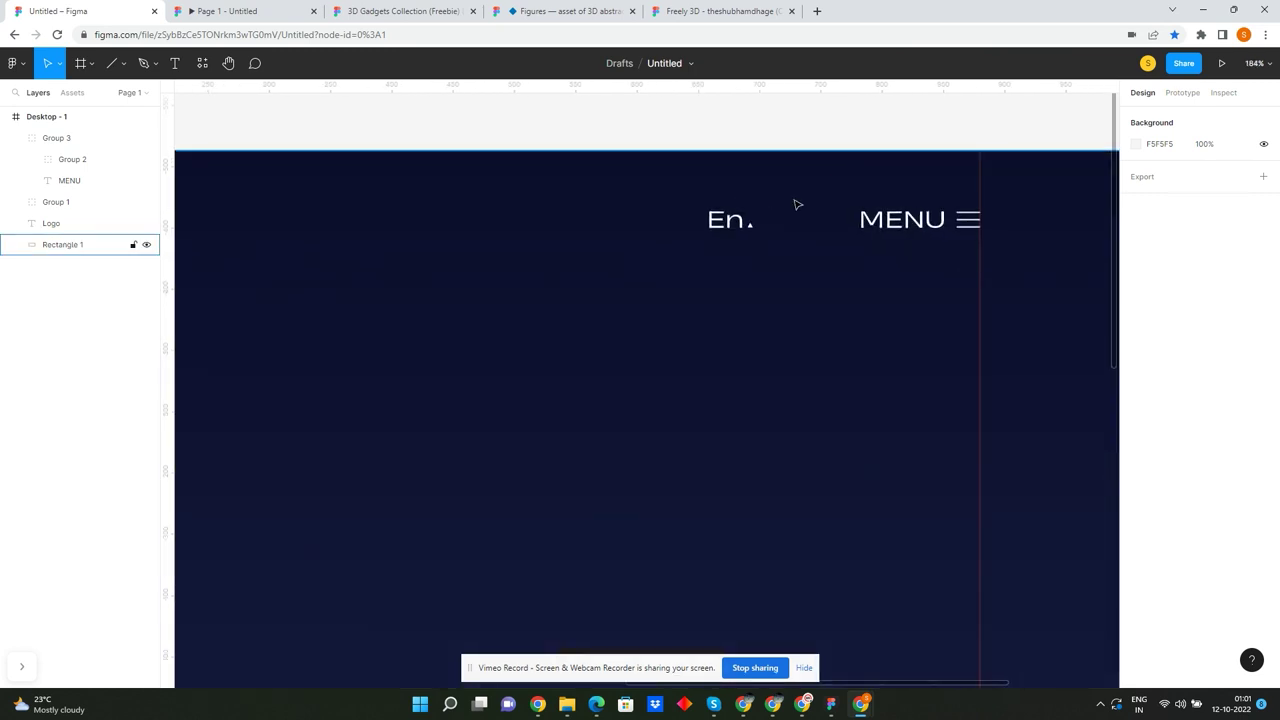
pyautogui.click(752, 226)
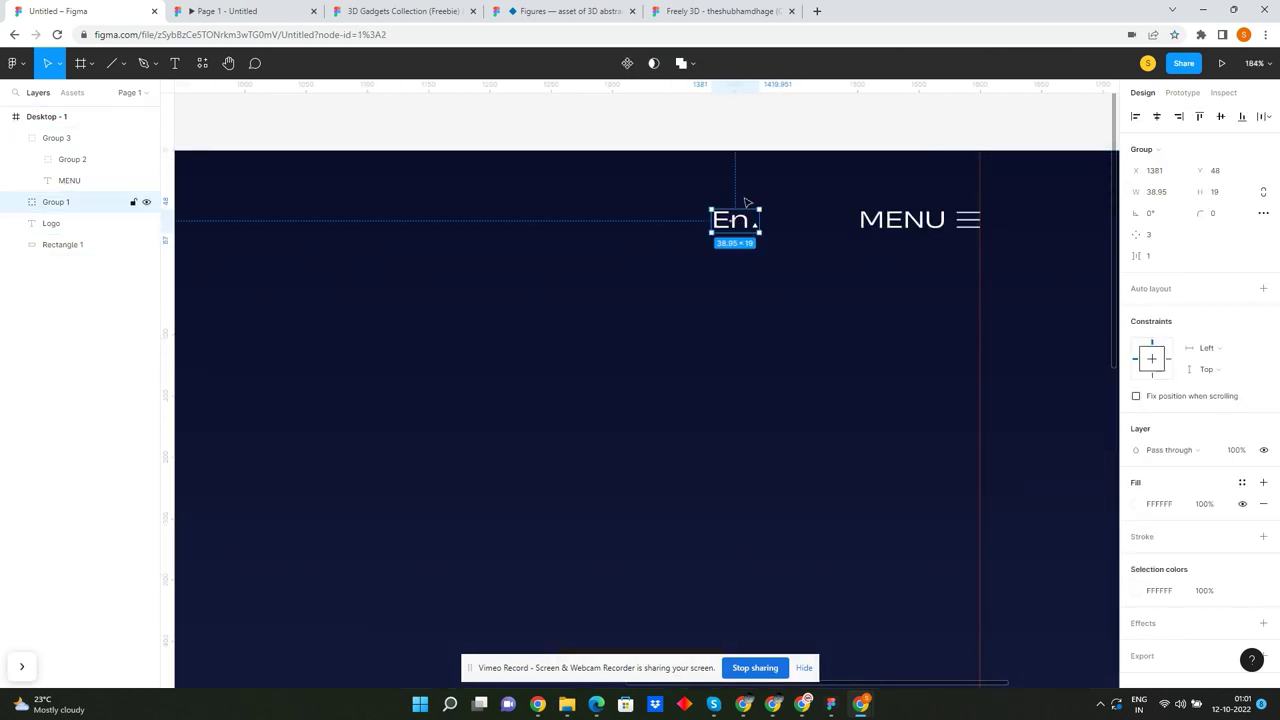
pyautogui.click(684, 140)
# - Open thenounproject.com in a new tab and search for a speaker icon
pyautogui.click(815, 11)
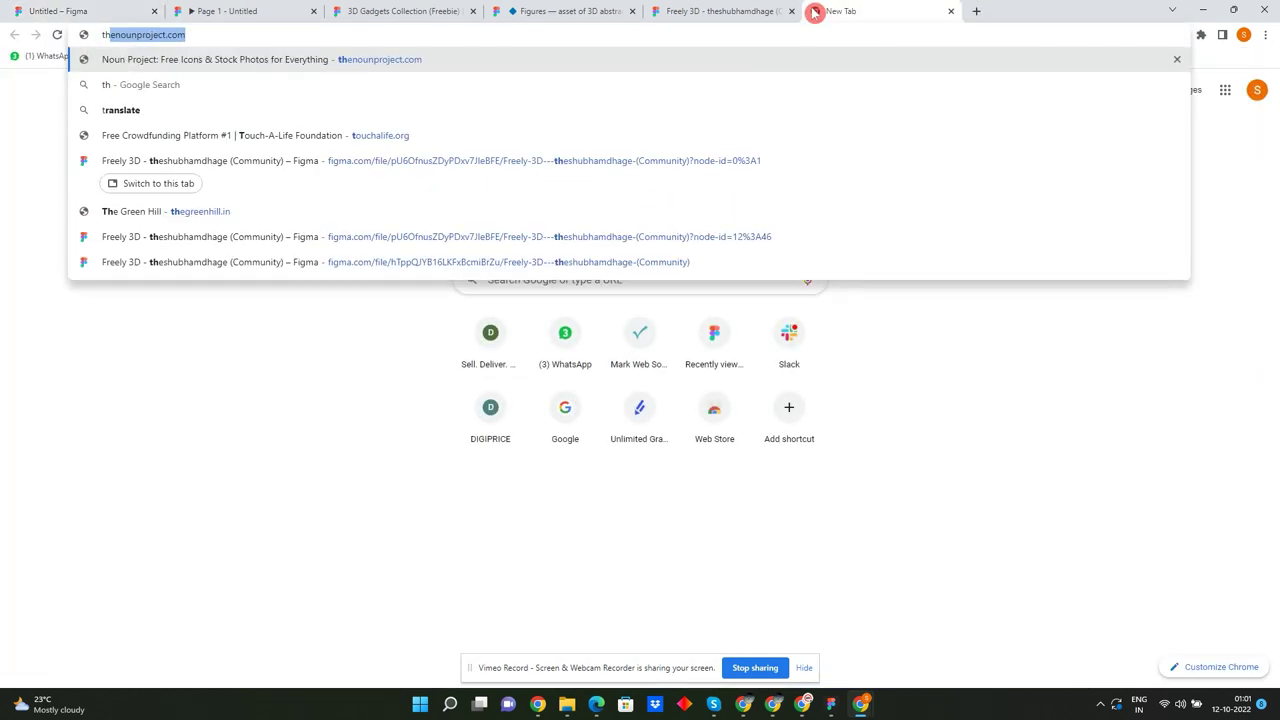
pyautogui.write('the3')
pyautogui.press('BackSpace')
pyautogui.write('n')
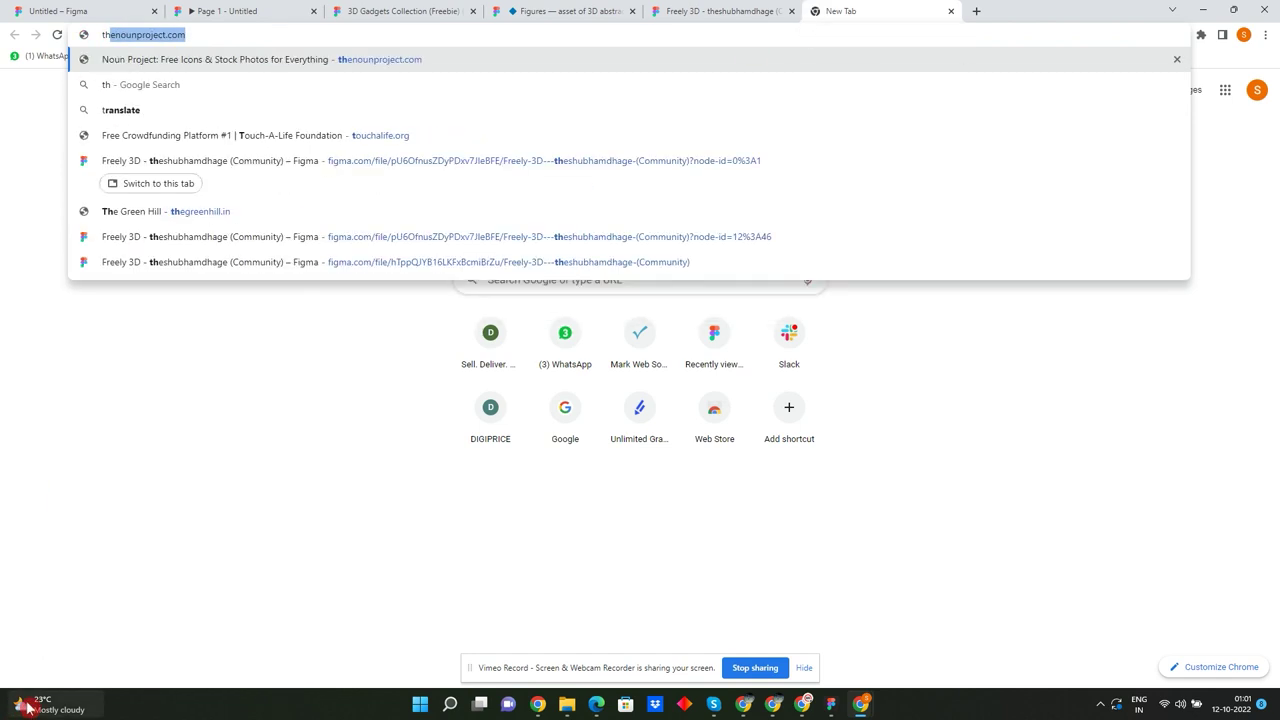
pyautogui.press('Return')
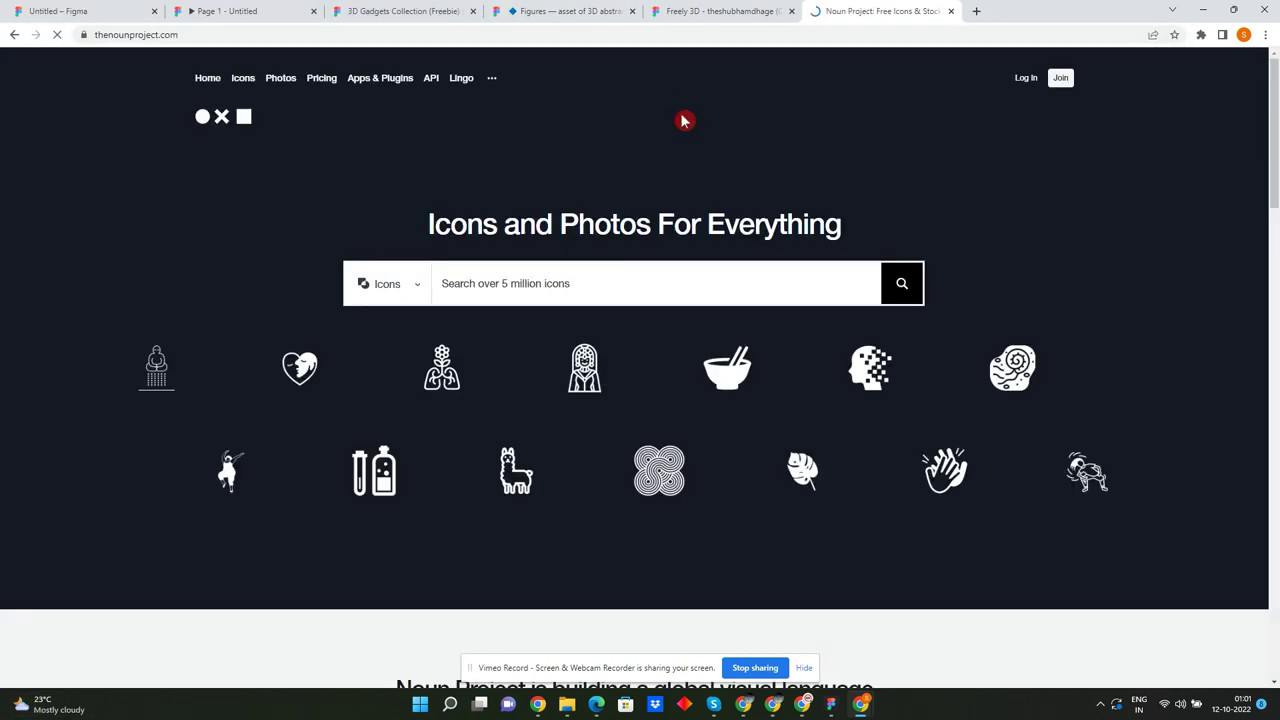
pyautogui.click(55, 11)
pyautogui.click(878, 11)
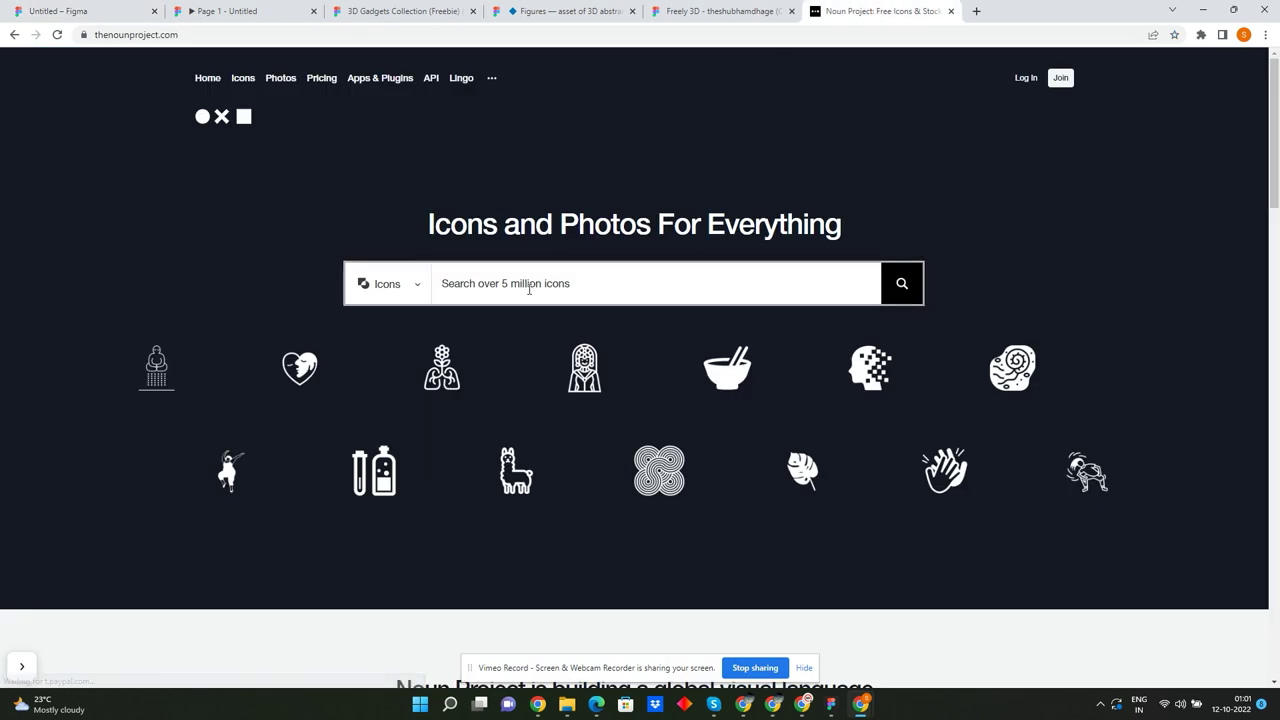
pyautogui.write('speaker')
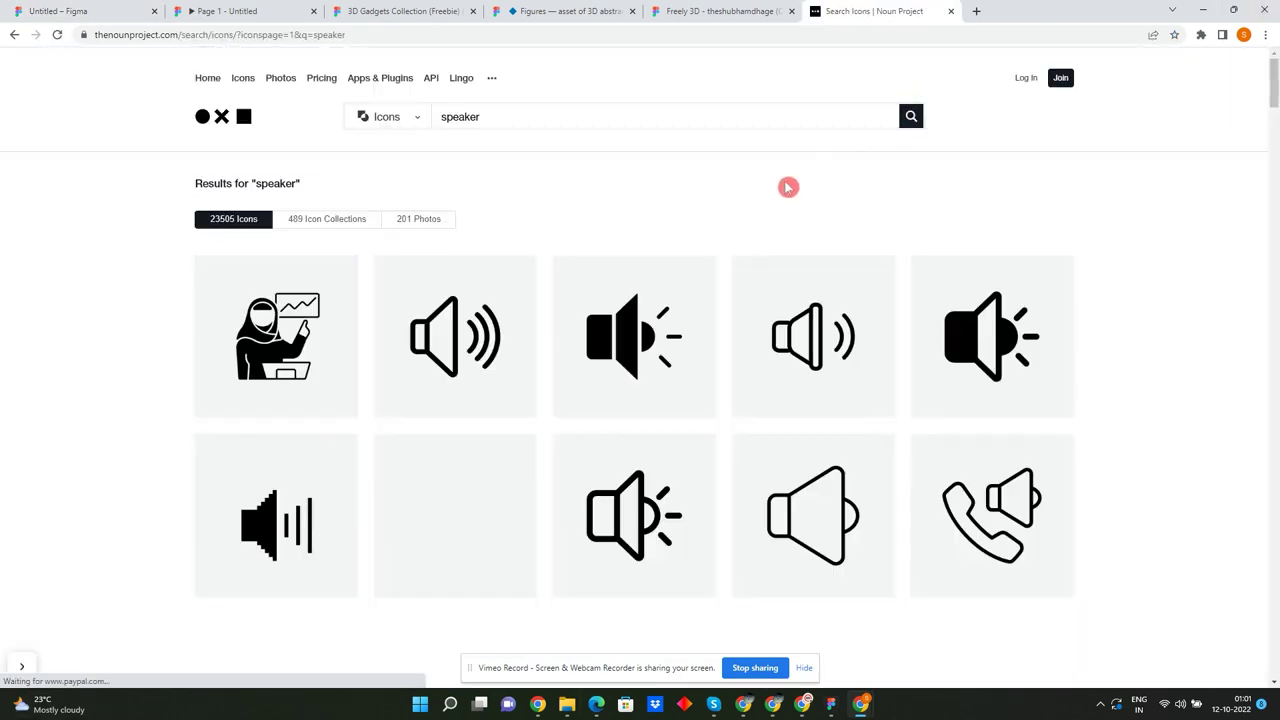
# - Download the outlined speaker icon as SVG via Basic Download, then return to Figma
pyautogui.click(466, 366)
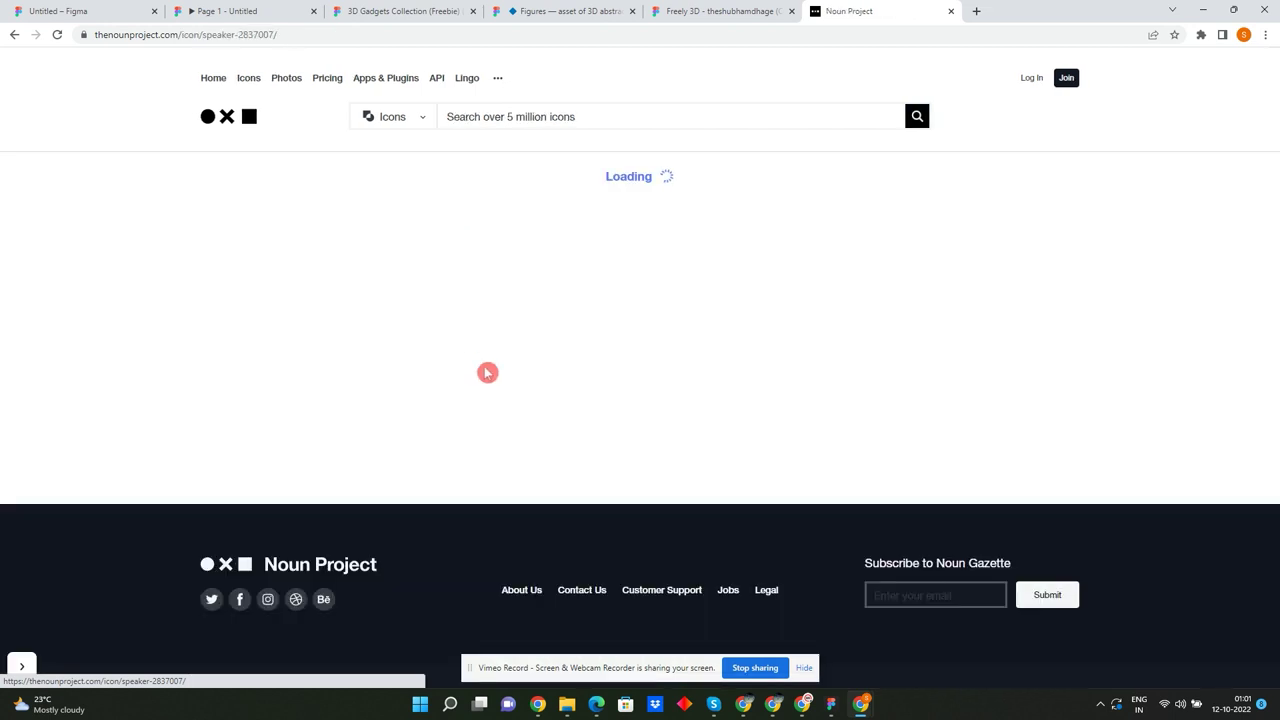
pyautogui.click(940, 266)
pyautogui.click(647, 166)
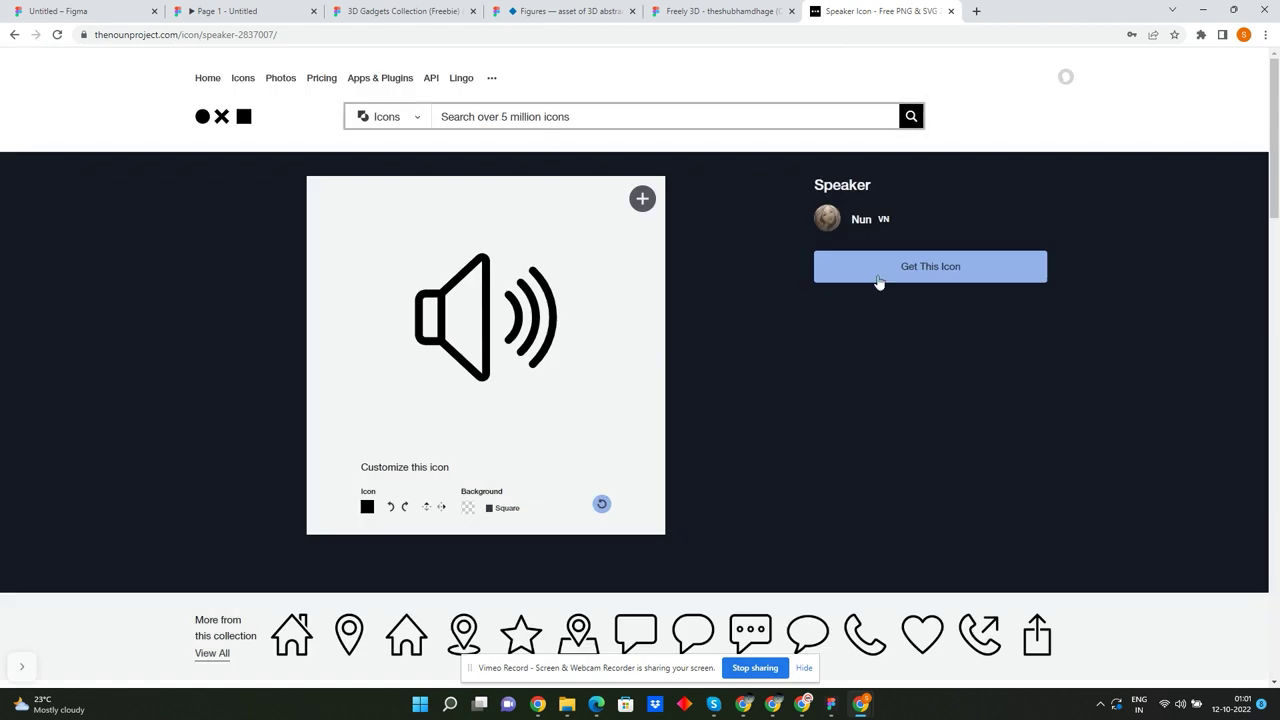
pyautogui.click(914, 266)
pyautogui.click(1058, 392)
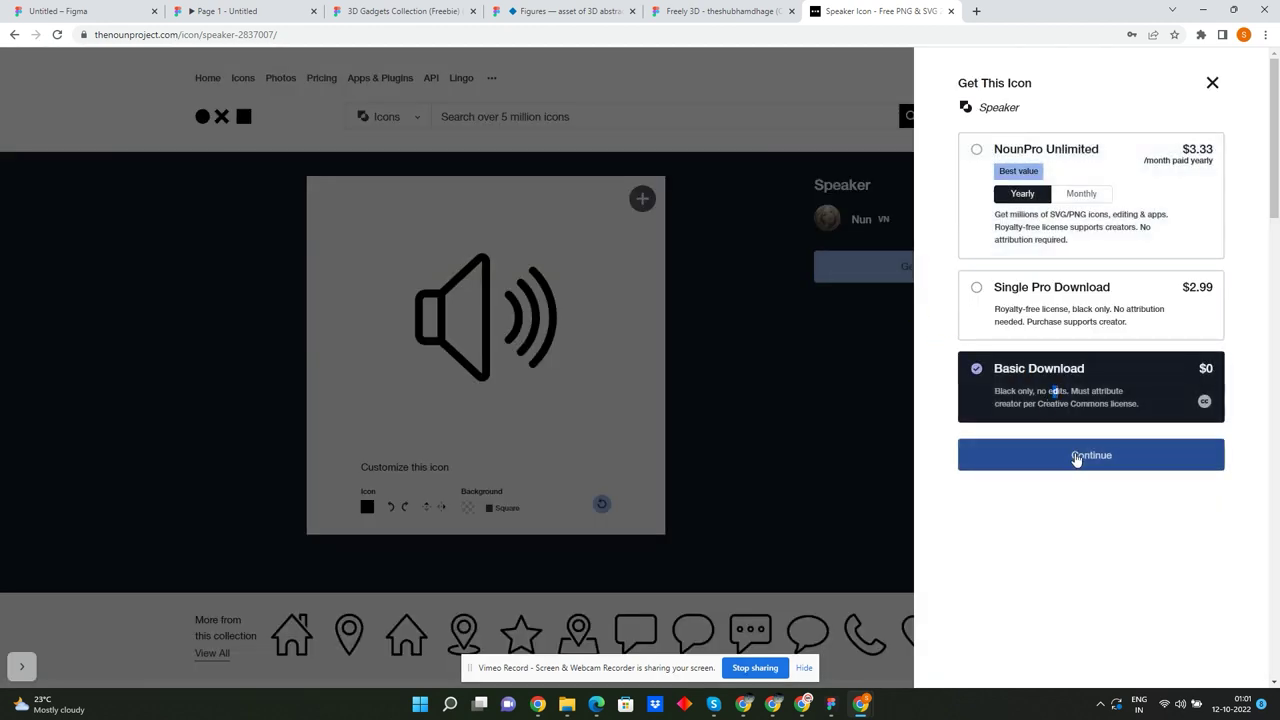
pyautogui.click(1076, 456)
pyautogui.click(932, 310)
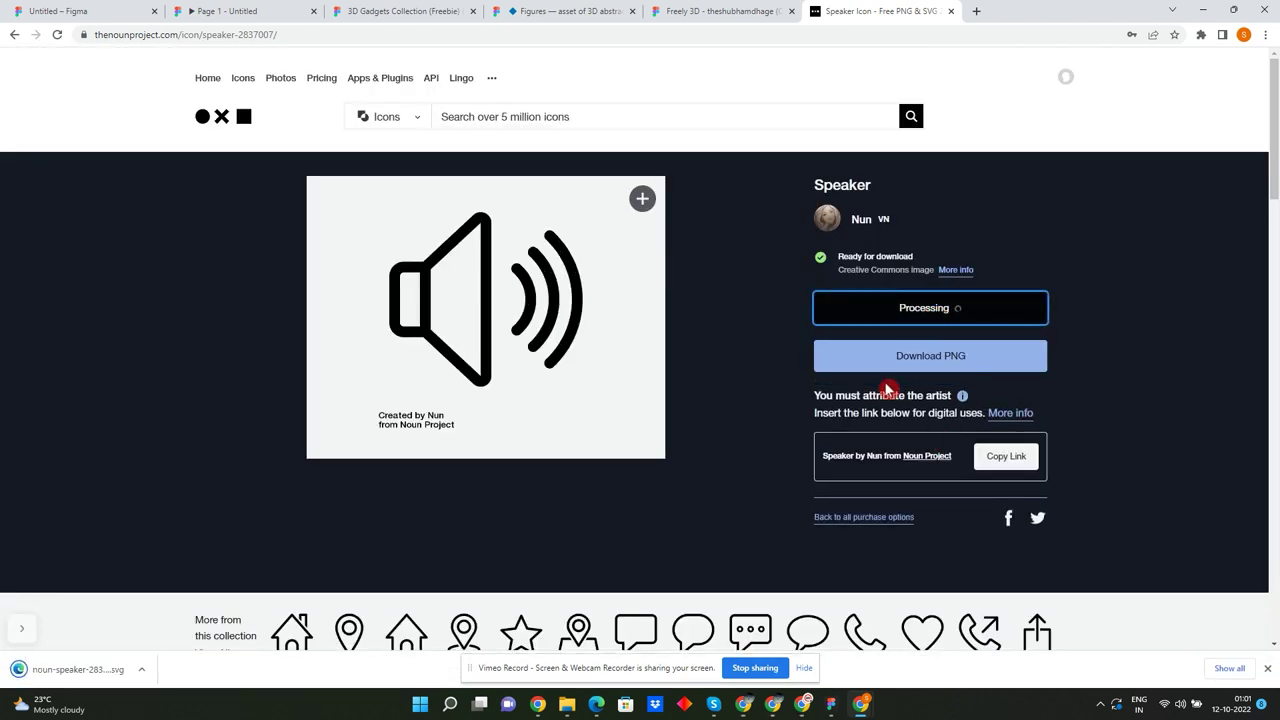
pyautogui.click(153, 8)
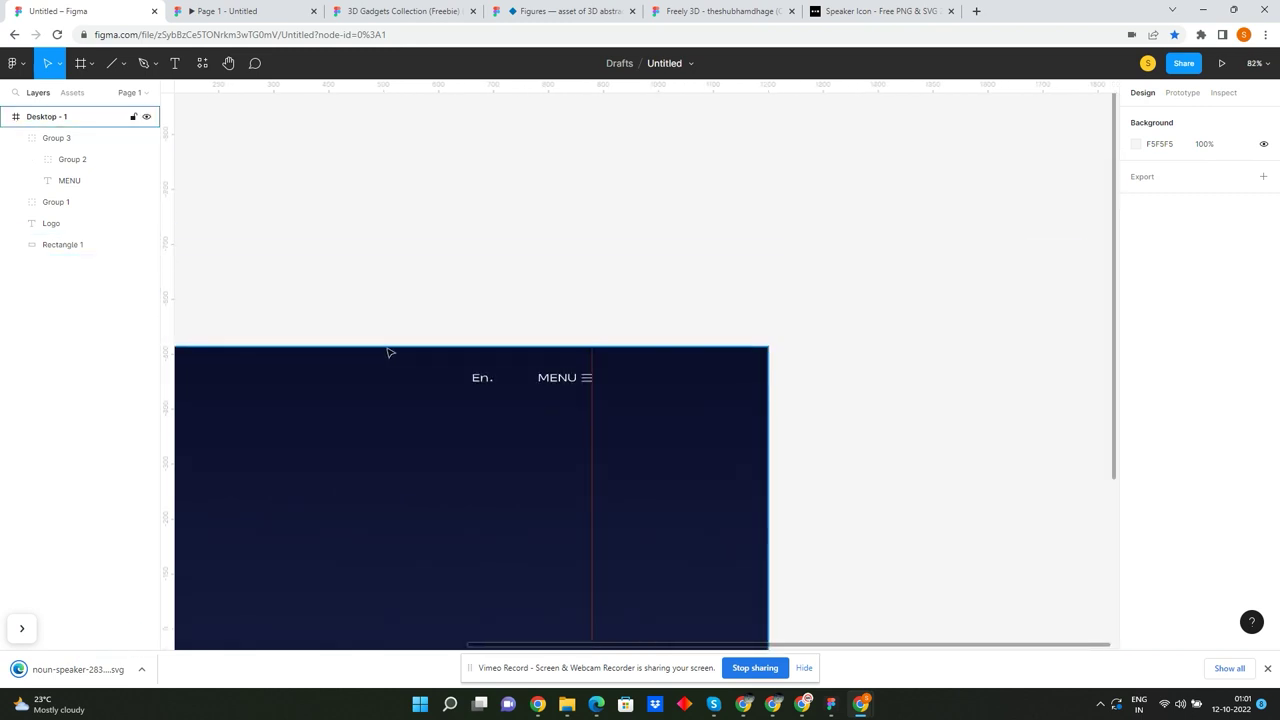
# - Import the speaker SVG into Figma and group its body and sound-wave shapes
pyautogui.moveTo(36, 668); pyautogui.dragTo(677, 243)
pyautogui.scroll(-5, 814, 281)
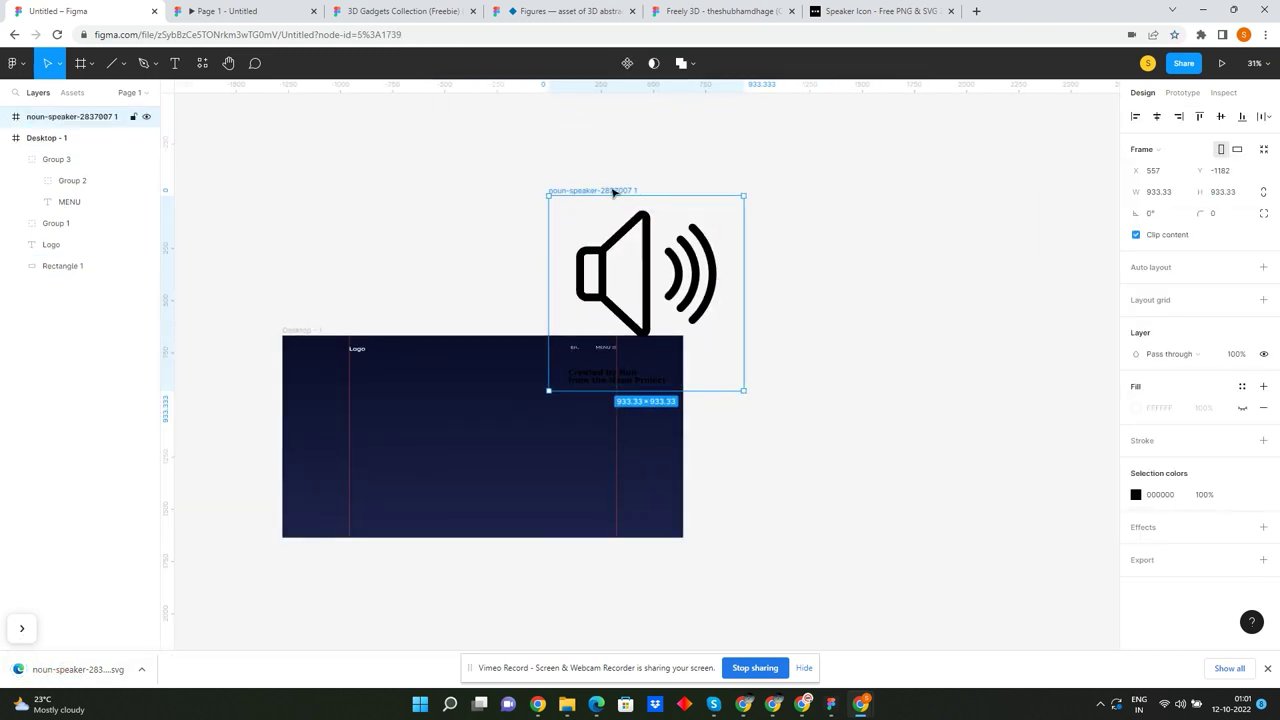
pyautogui.moveTo(814, 281); pyautogui.dragTo(814, 191)
pyautogui.click(648, 260)
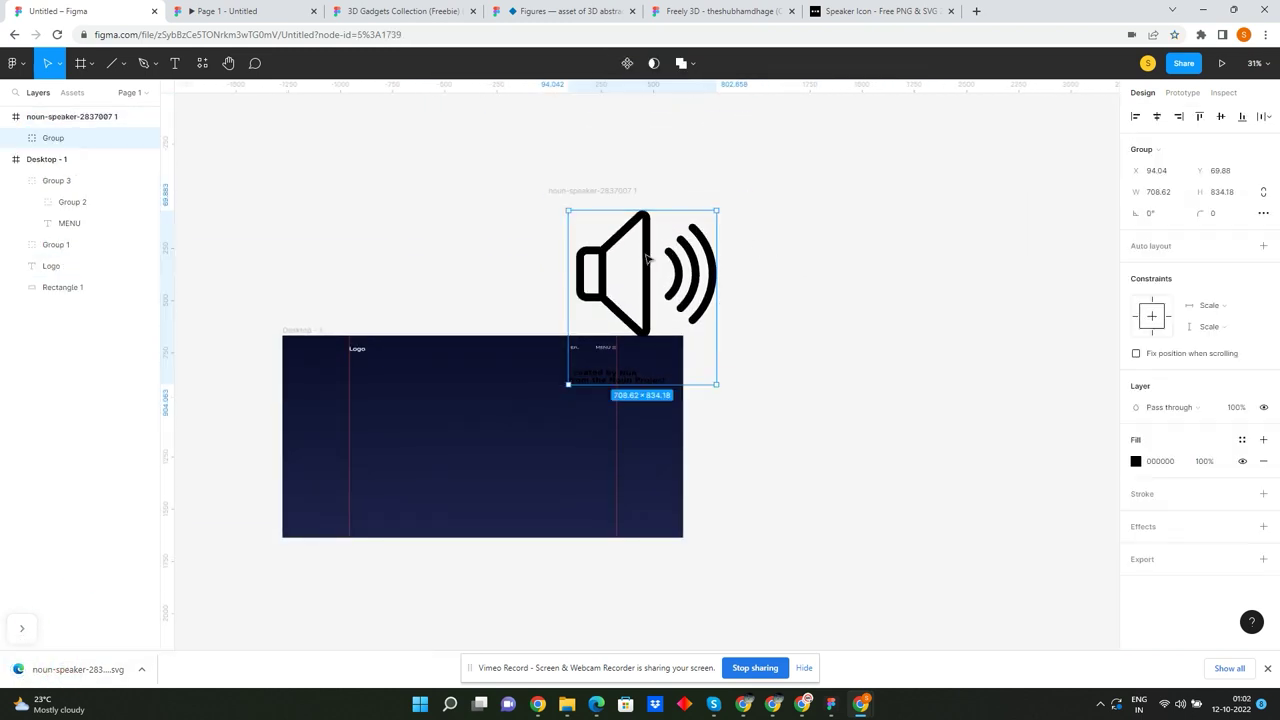
pyautogui.keyDown('shift'); pyautogui.click(688, 258); pyautogui.keyUp('shift')
pyautogui.keyDown('shift'); pyautogui.click(712, 265); pyautogui.keyUp('shift')
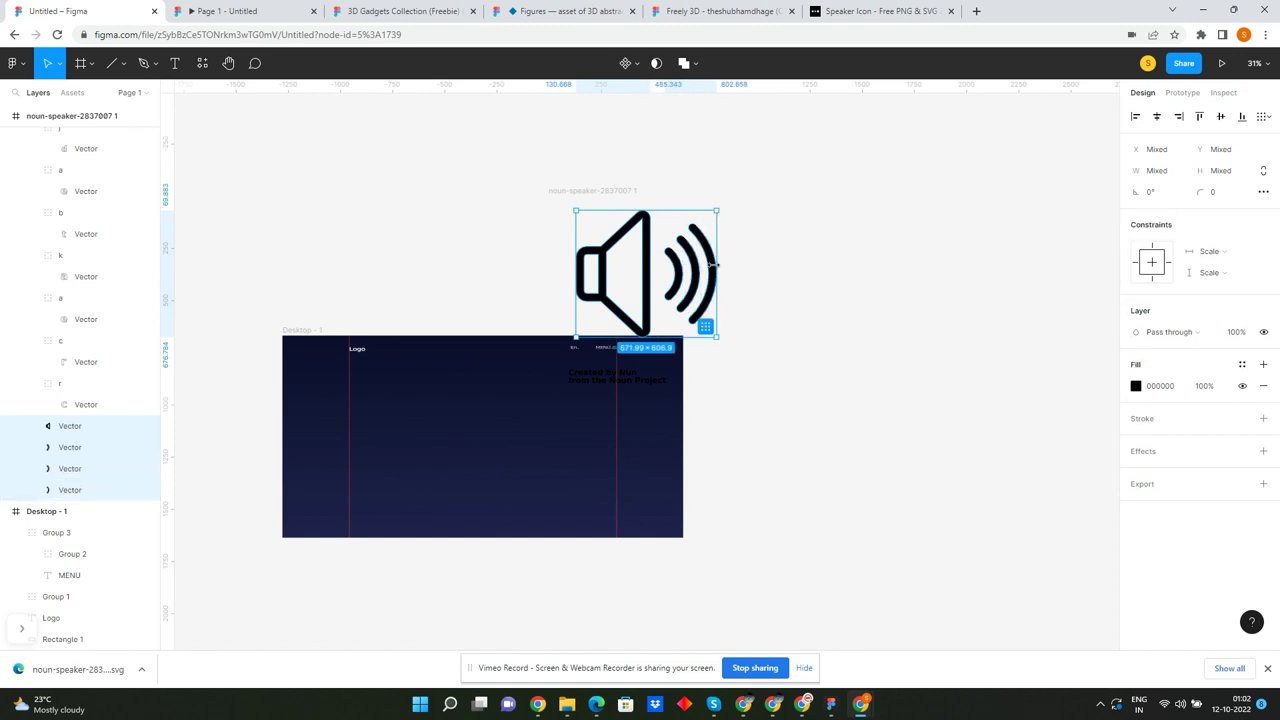
pyautogui.hotkey('ctrl', 'g')
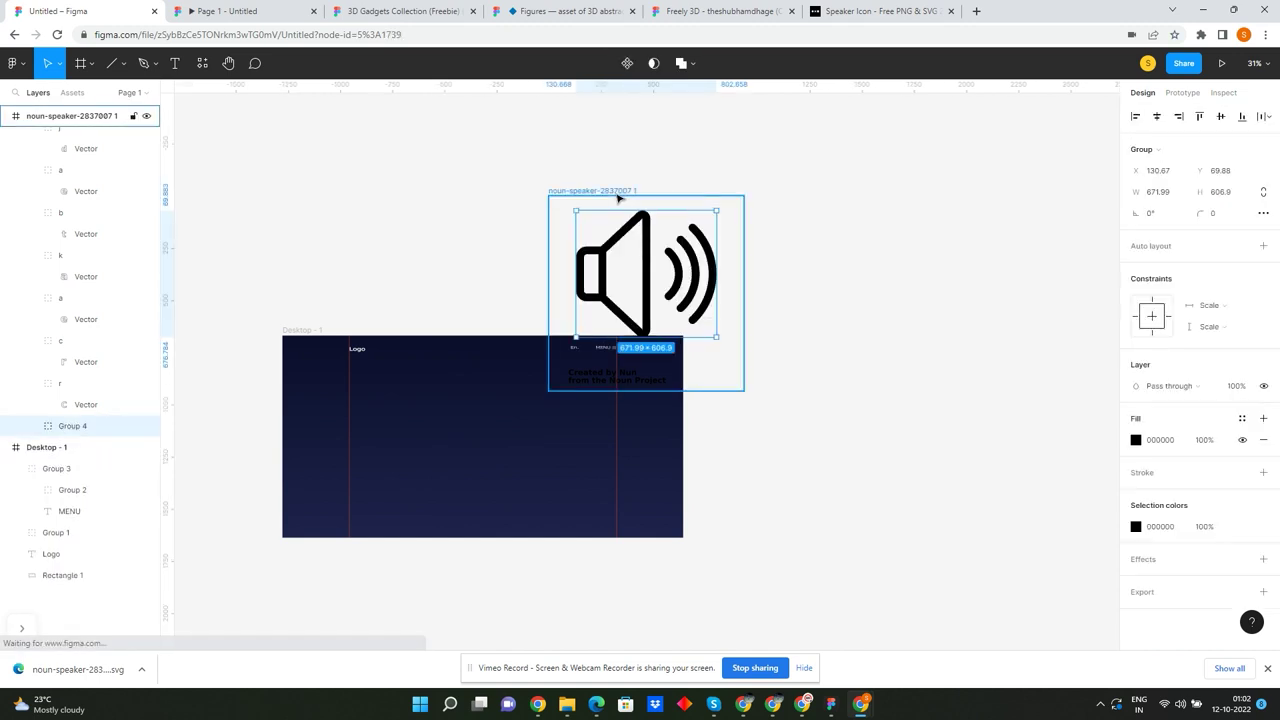
# - Move the speaker group into the Desktop header and set its height to 18
pyautogui.hotkey('ctrl', 'x')
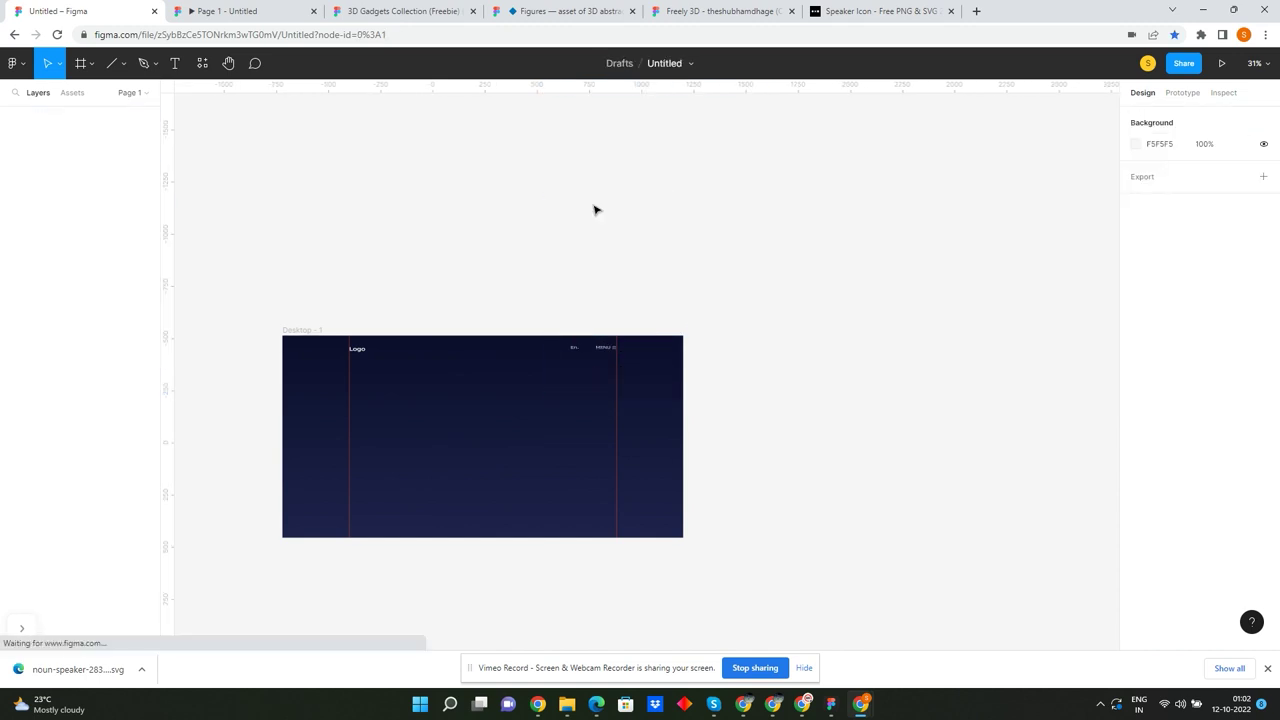
pyautogui.scroll(5, 586, 386)
pyautogui.hotkey('ctrl', 'v')
pyautogui.scroll(-5, 645, 324)
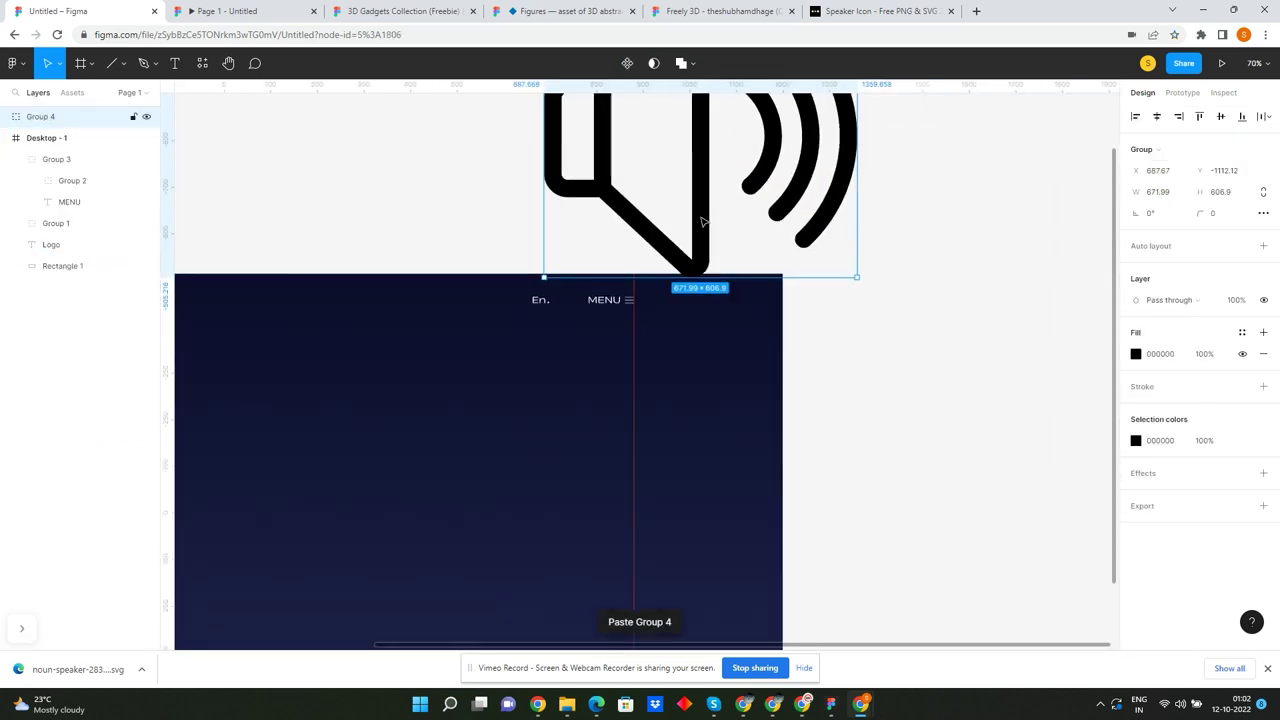
pyautogui.click(1228, 191)
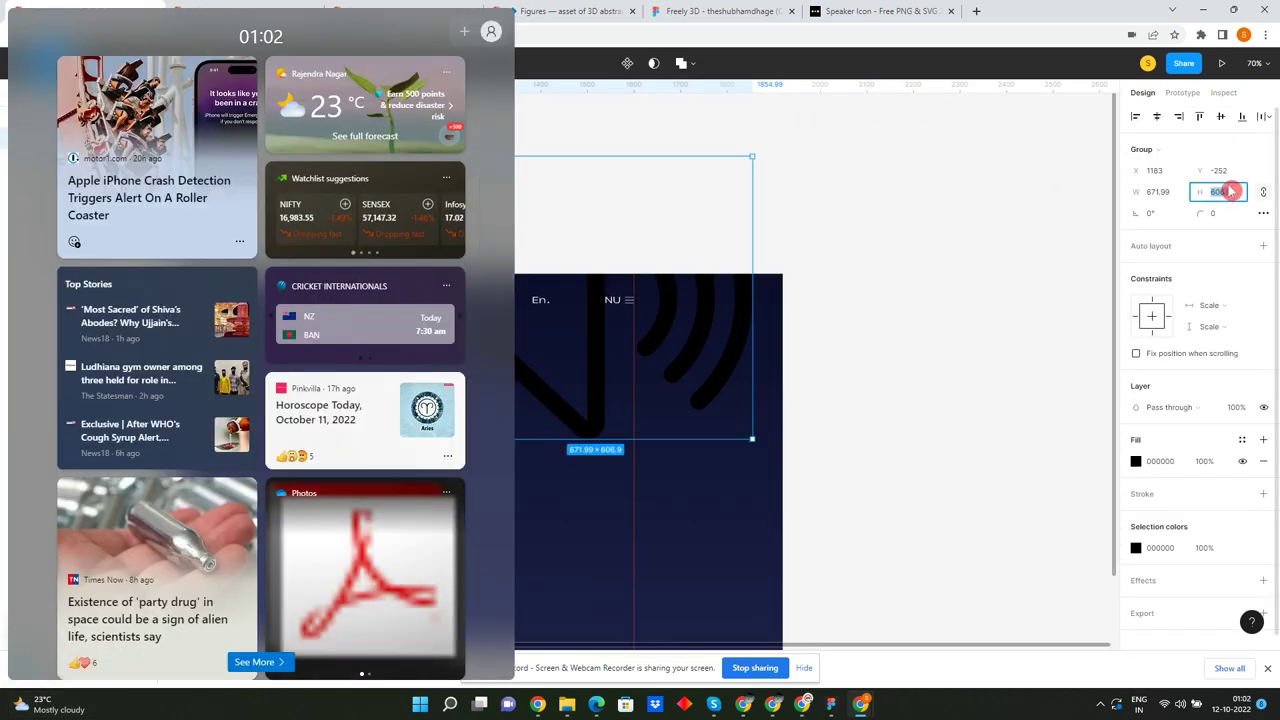
pyautogui.click(1230, 191)
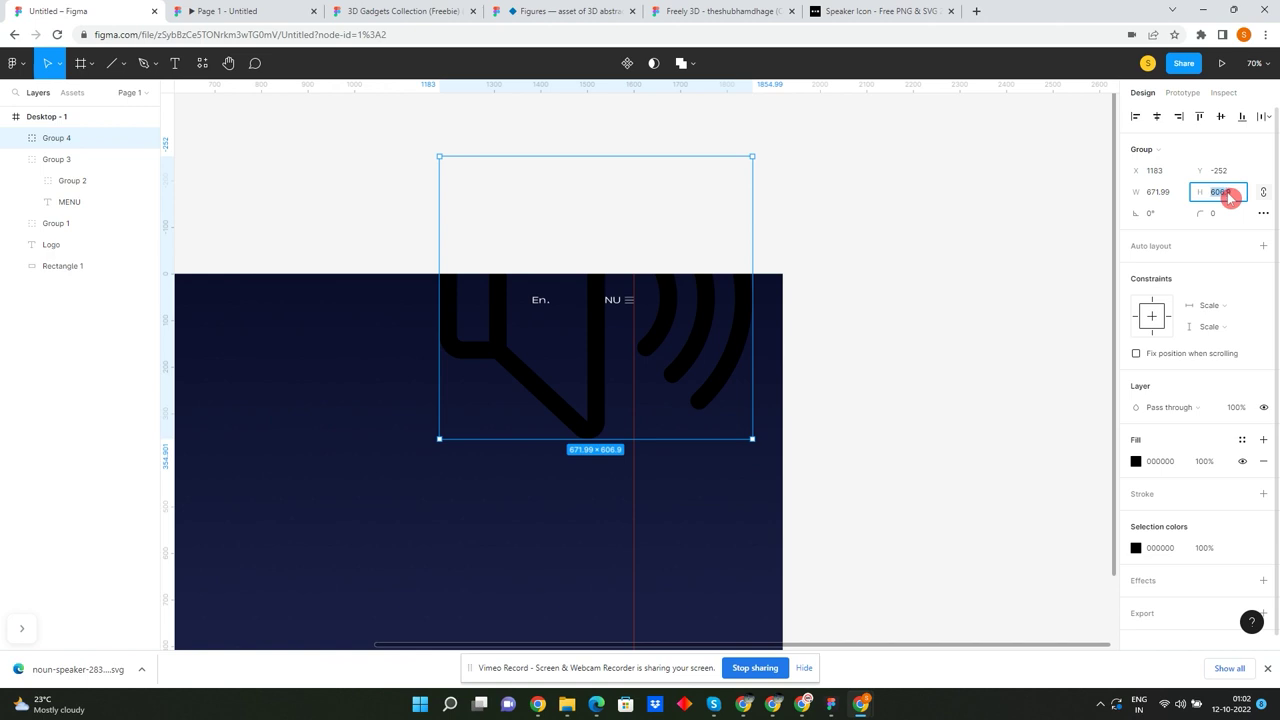
pyautogui.write('18')
pyautogui.press('Return')
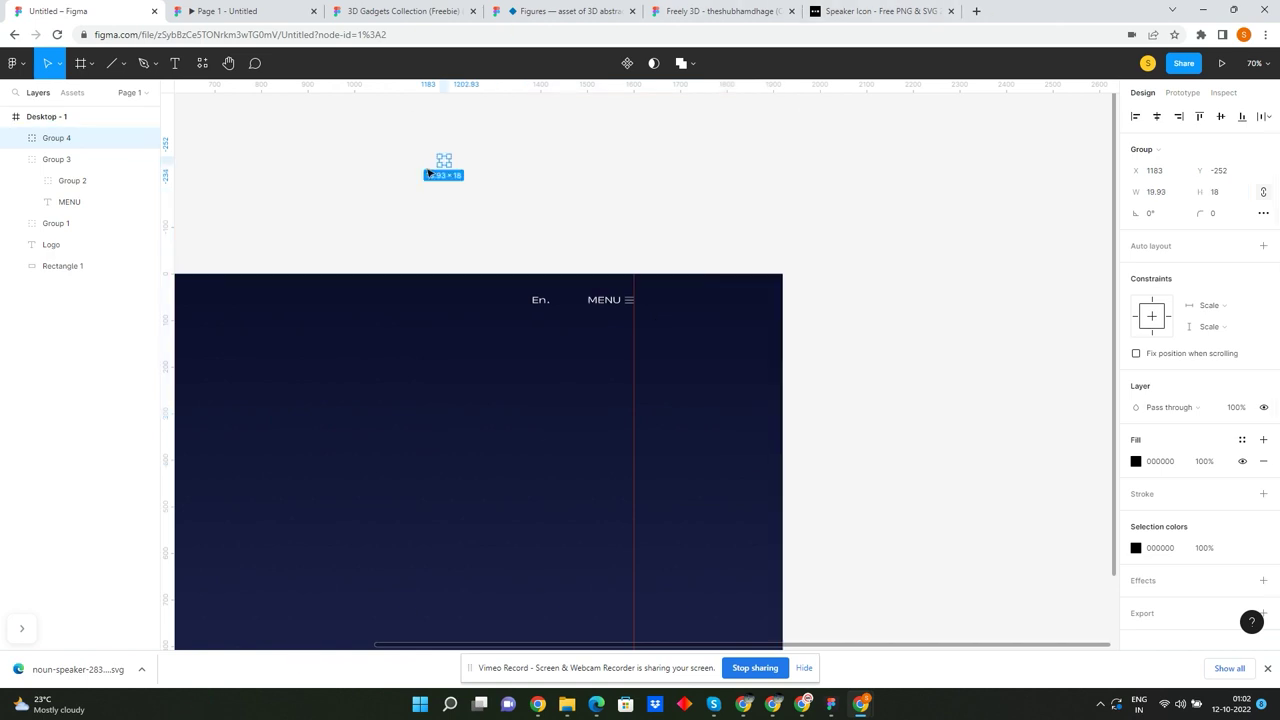
pyautogui.scroll(5, 572, 302)
pyautogui.scroll(5, 586, 300)
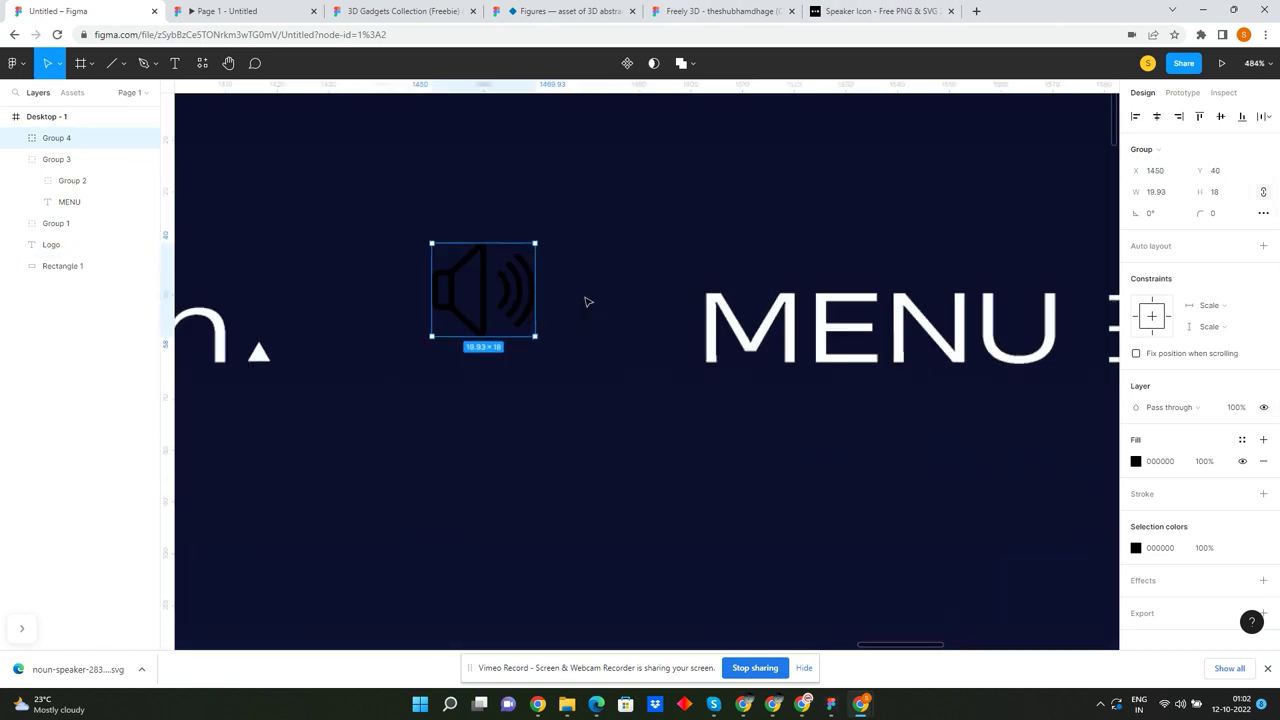
# - Align En., the speaker and MENU on vertical centres with 46 horizontal spacing
pyautogui.press('i')
pyautogui.press('Escape')
pyautogui.scroll(-5, 765, 330)
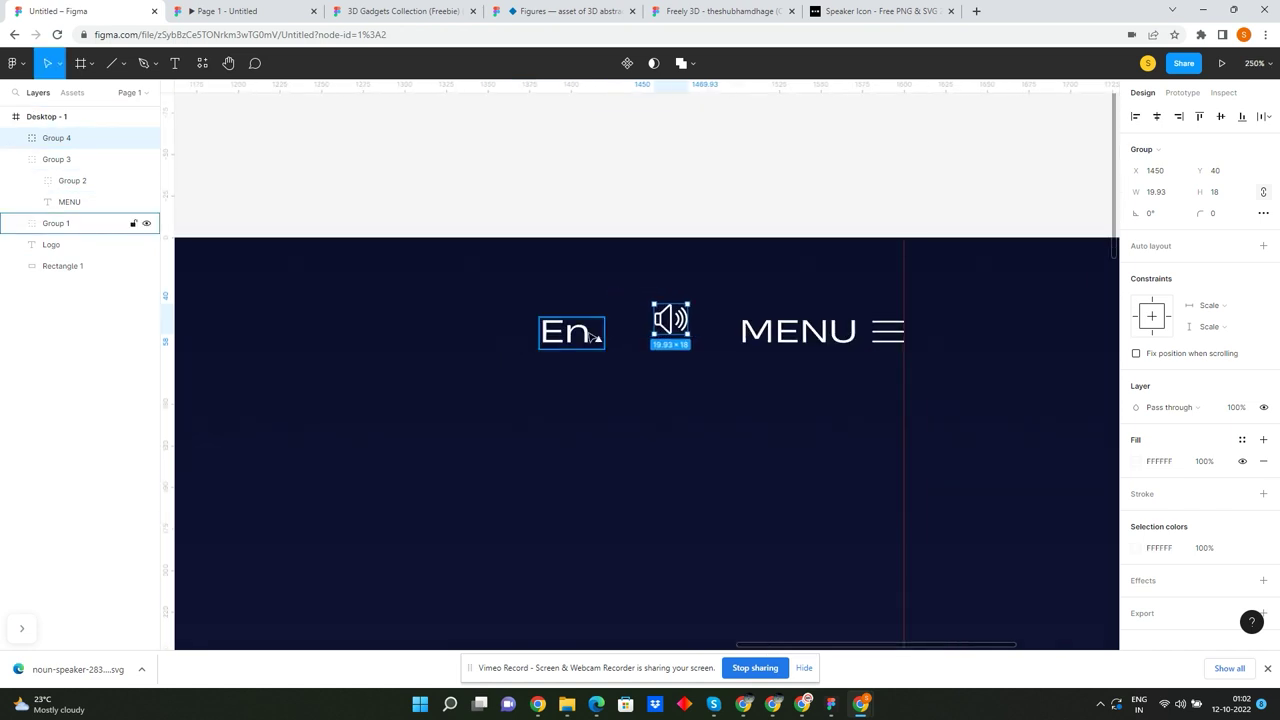
pyautogui.keyDown('shift'); pyautogui.click(548, 328); pyautogui.keyUp('shift')
pyautogui.keyDown('shift'); pyautogui.click(748, 333); pyautogui.keyUp('shift')
pyautogui.click(1220, 116)
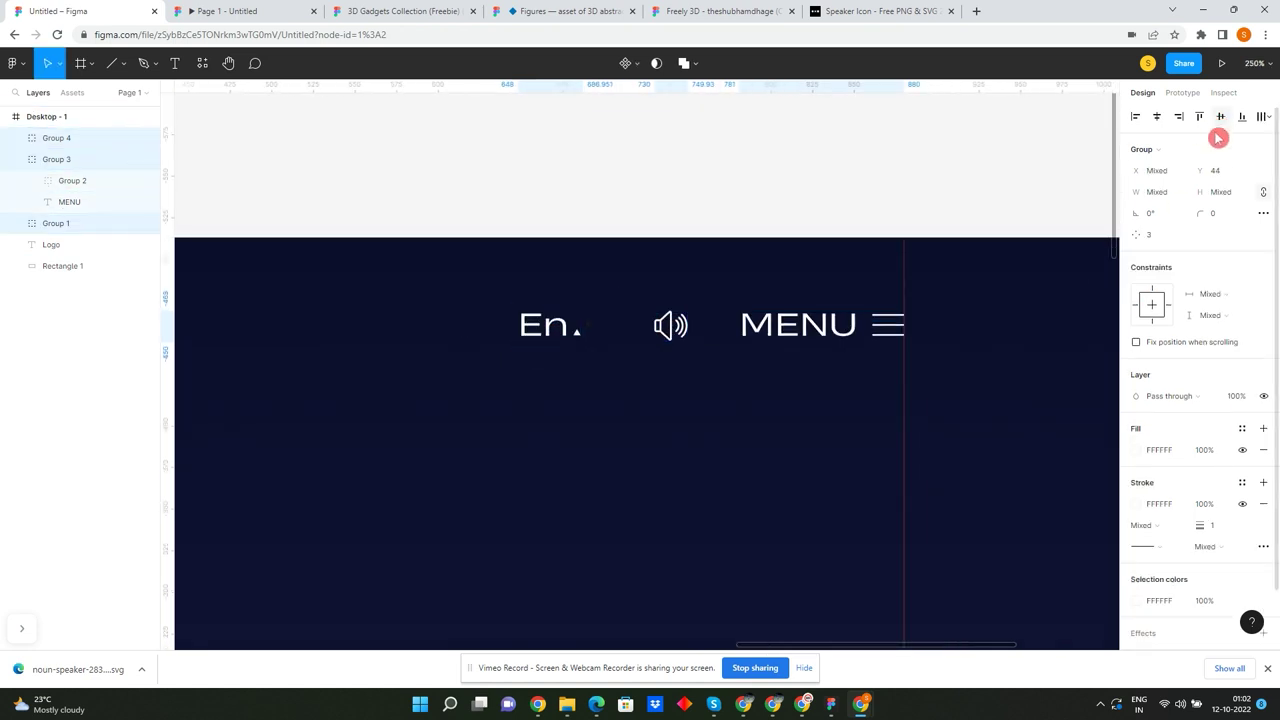
pyautogui.click(1262, 116)
pyautogui.click(1178, 178)
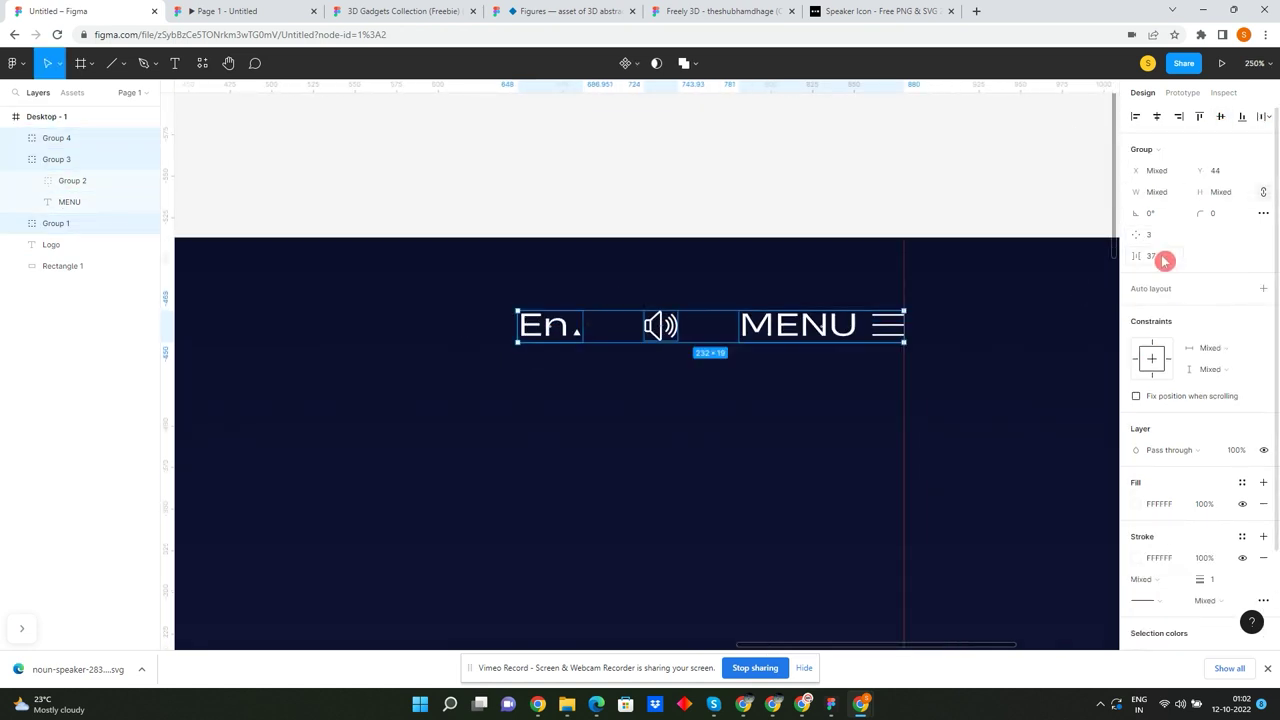
pyautogui.write('46')
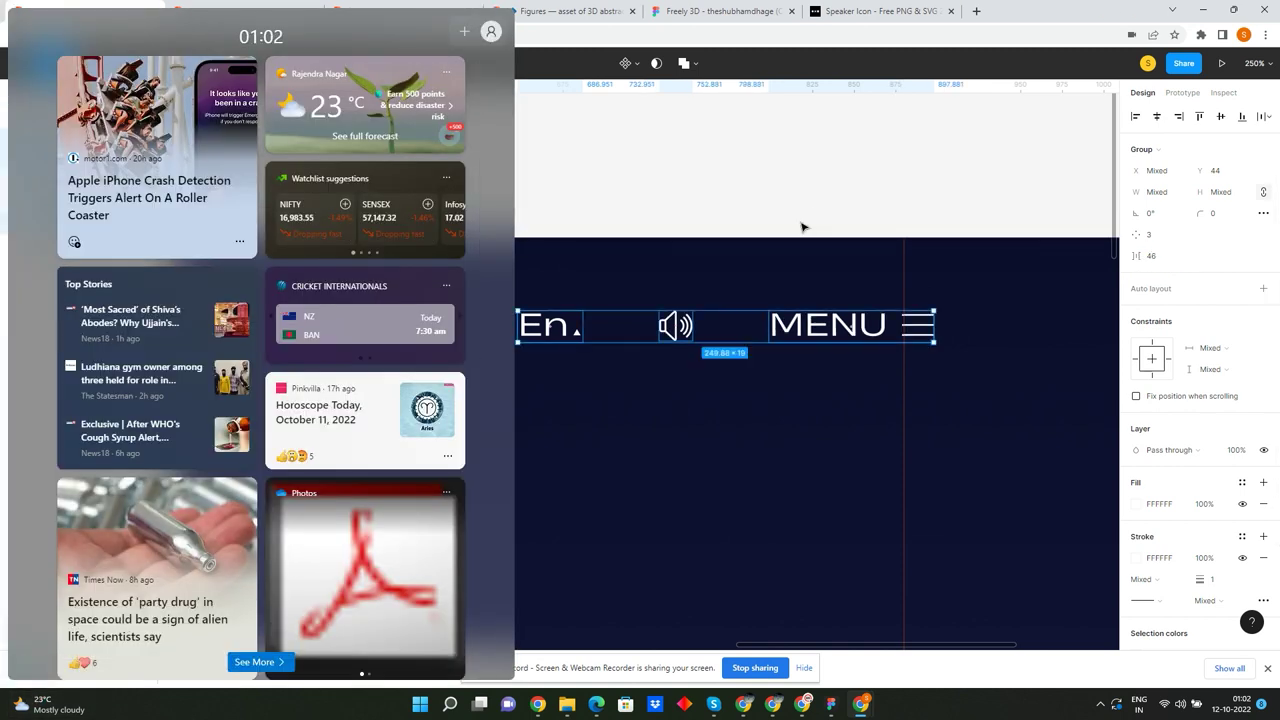
pyautogui.click(801, 227)
# - Reselect the three header items and add the Logo text to the selection
pyautogui.scroll(-2, 860, 209)
pyautogui.scroll(-2, 860, 209)
pyautogui.click(627, 272)
pyautogui.keyDown('shift'); pyautogui.click(718, 272); pyautogui.keyUp('shift')
pyautogui.keyDown('shift'); pyautogui.click(828, 272); pyautogui.keyUp('shift')
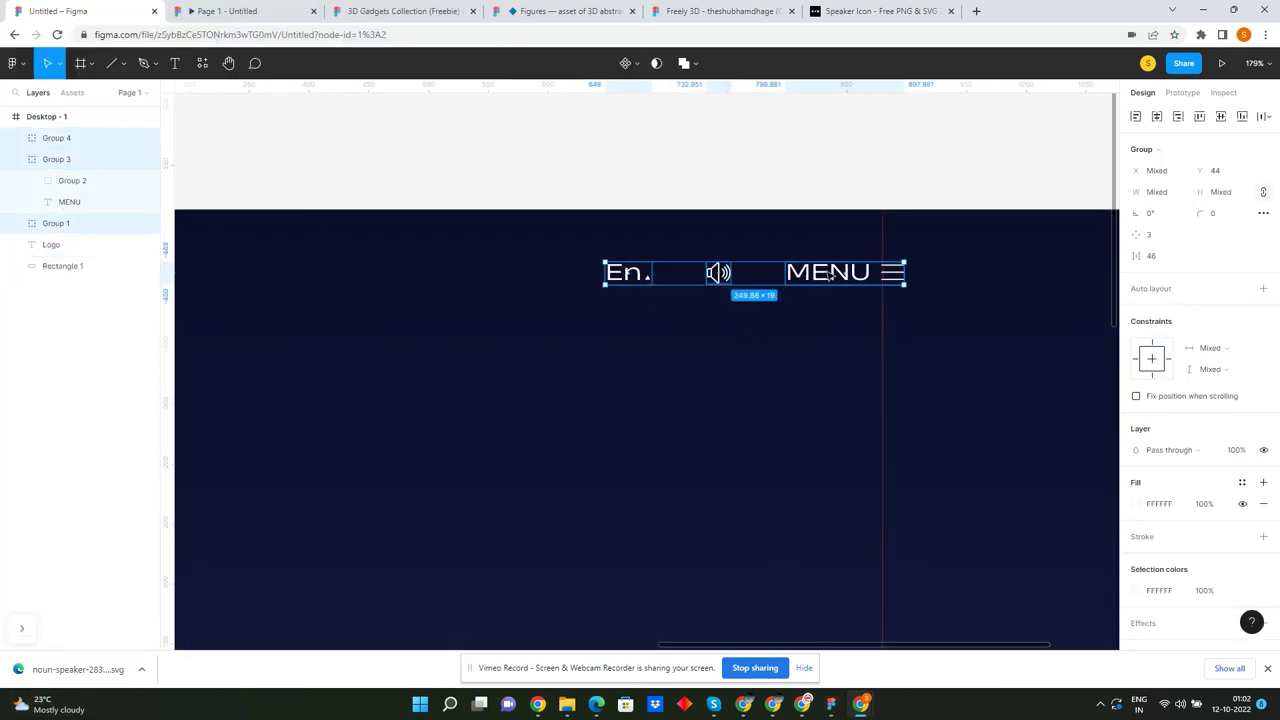
pyautogui.scroll(-3, 860, 265)
pyautogui.scroll(-4, 830, 263)
pyautogui.keyDown('shift'); pyautogui.click(407, 265); pyautogui.keyUp('shift')
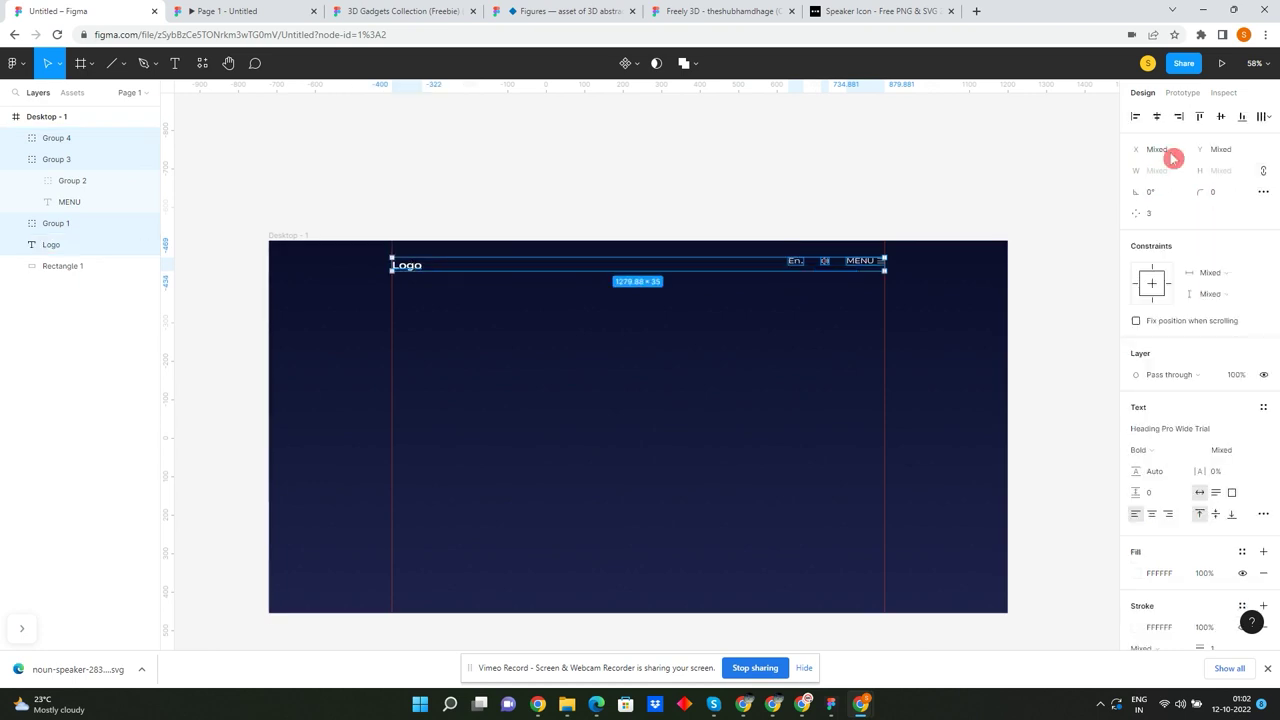
# - Clear the selection and zoom in so the Desktop frame fills the view
pyautogui.click(620, 206)
pyautogui.scroll(-1, 620, 206)
pyautogui.scroll(-2, 620, 206)
pyautogui.moveTo(352, 232); pyautogui.dragTo(940, 488)
pyautogui.moveTo(271, 166); pyautogui.dragTo(960, 508)
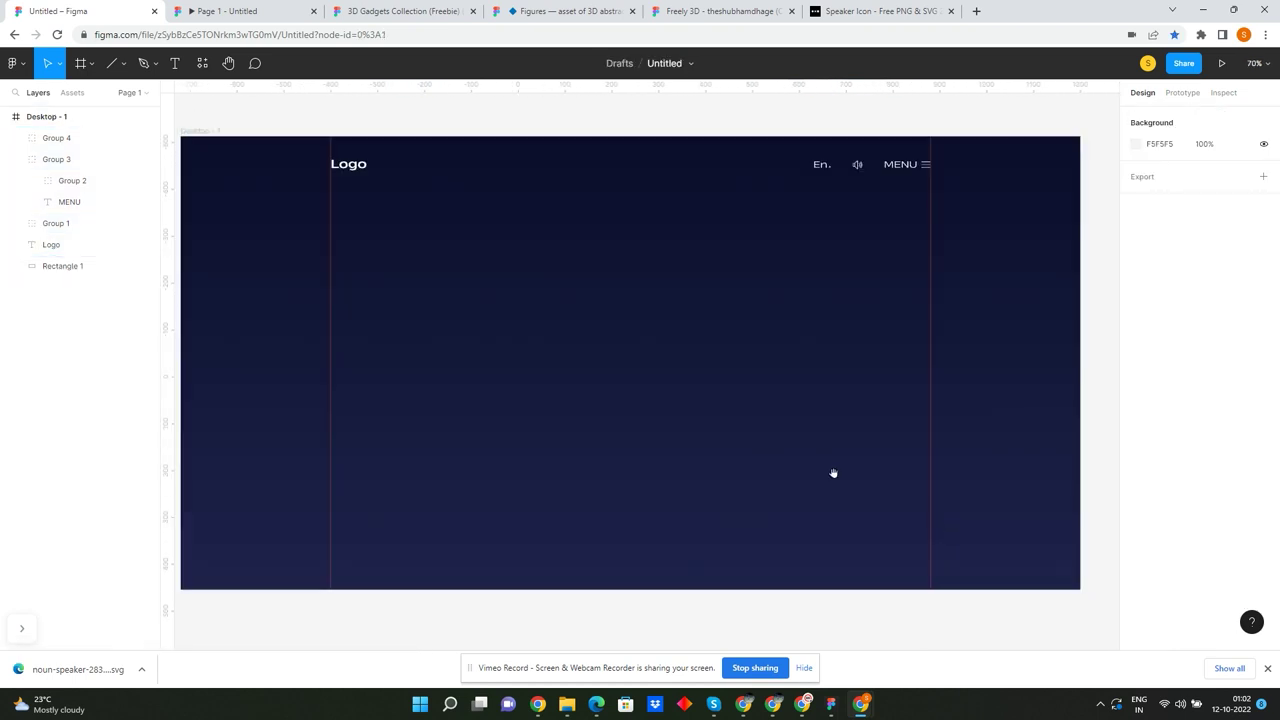
pyautogui.moveTo(833, 473); pyautogui.dragTo(847, 471)
pyautogui.click(552, 238)
pyautogui.write('GET INTO THE GAME')
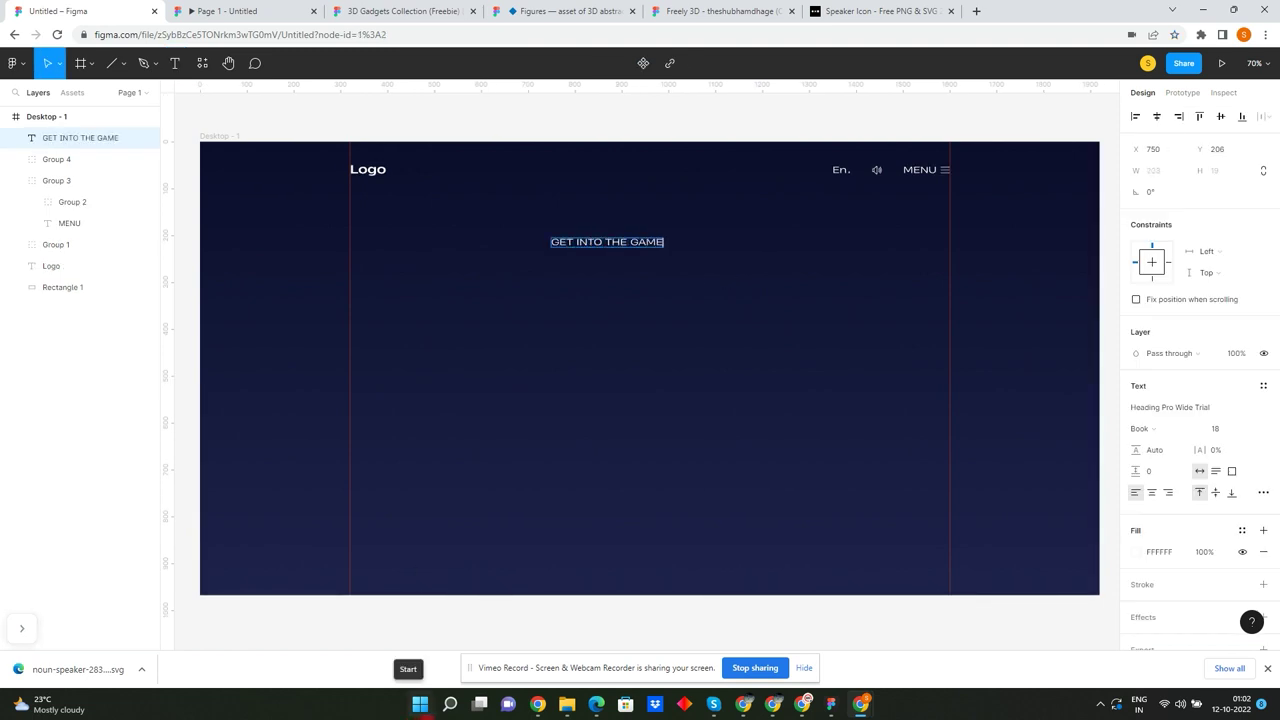
# - Make GET INTO THE GAME Regular weight, size 24, horizontally centred in the frame
pyautogui.press('Escape')
pyautogui.scroll(5, 615, 242)
pyautogui.click(1157, 117)
pyautogui.scroll(-5, 665, 353)
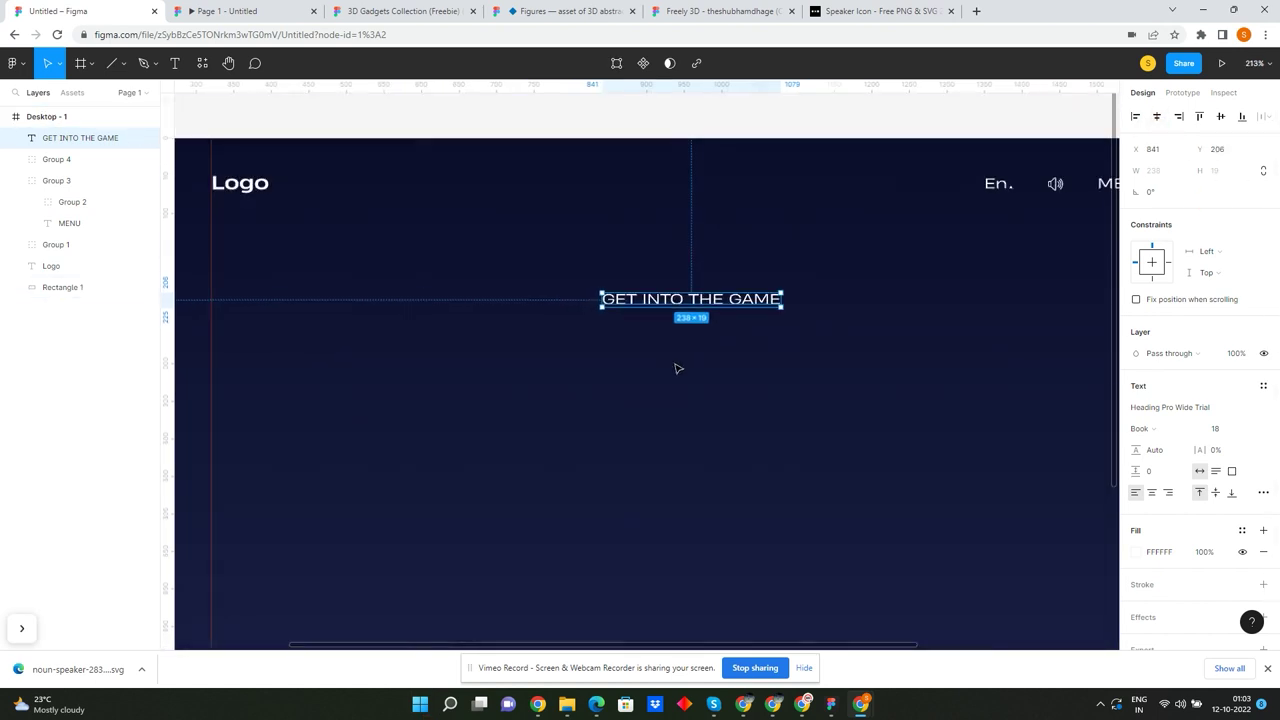
pyautogui.click(240, 182)
pyautogui.click(684, 301)
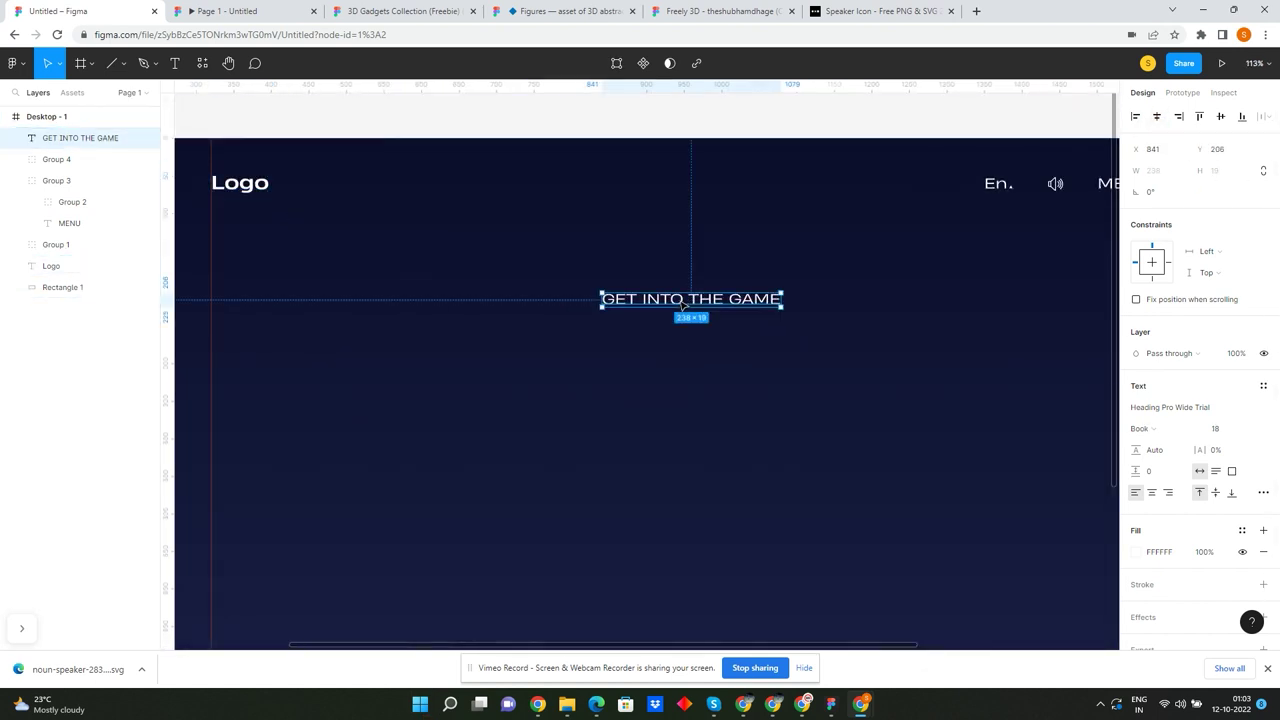
pyautogui.click(1168, 427)
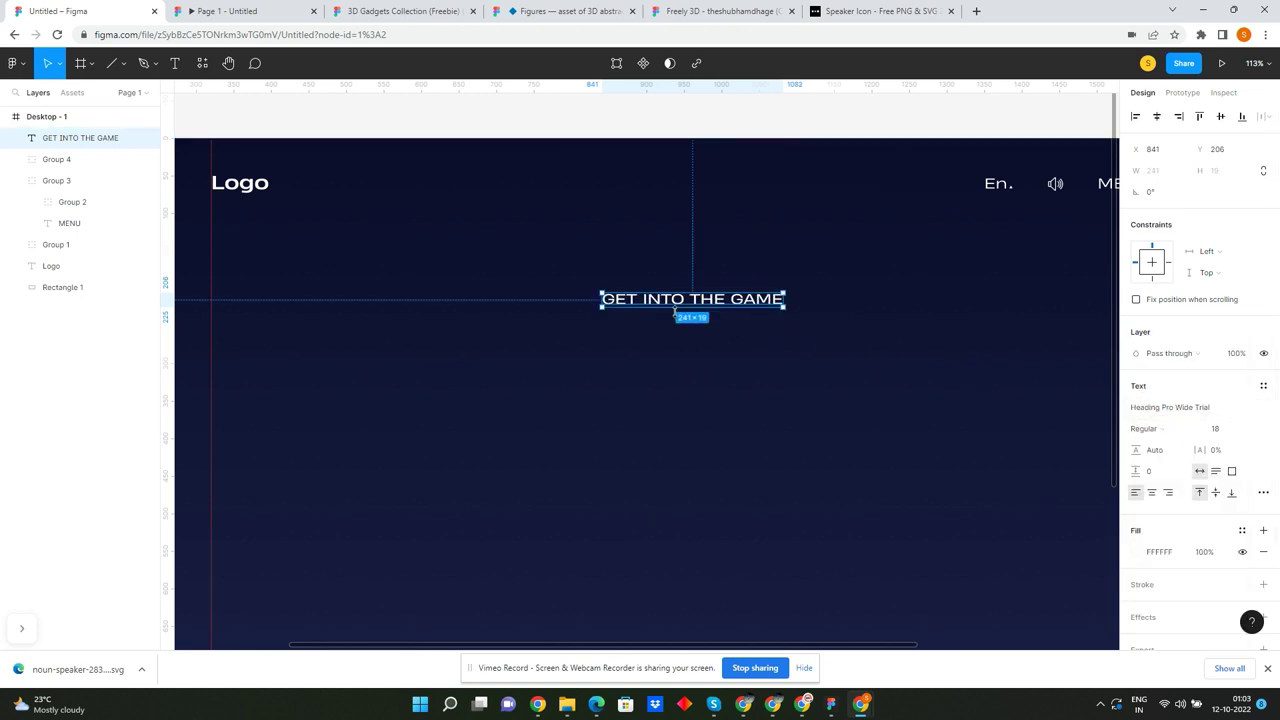
pyautogui.moveTo(680, 308); pyautogui.dragTo(669, 323)
pyautogui.click(1157, 116)
pyautogui.click(1225, 428)
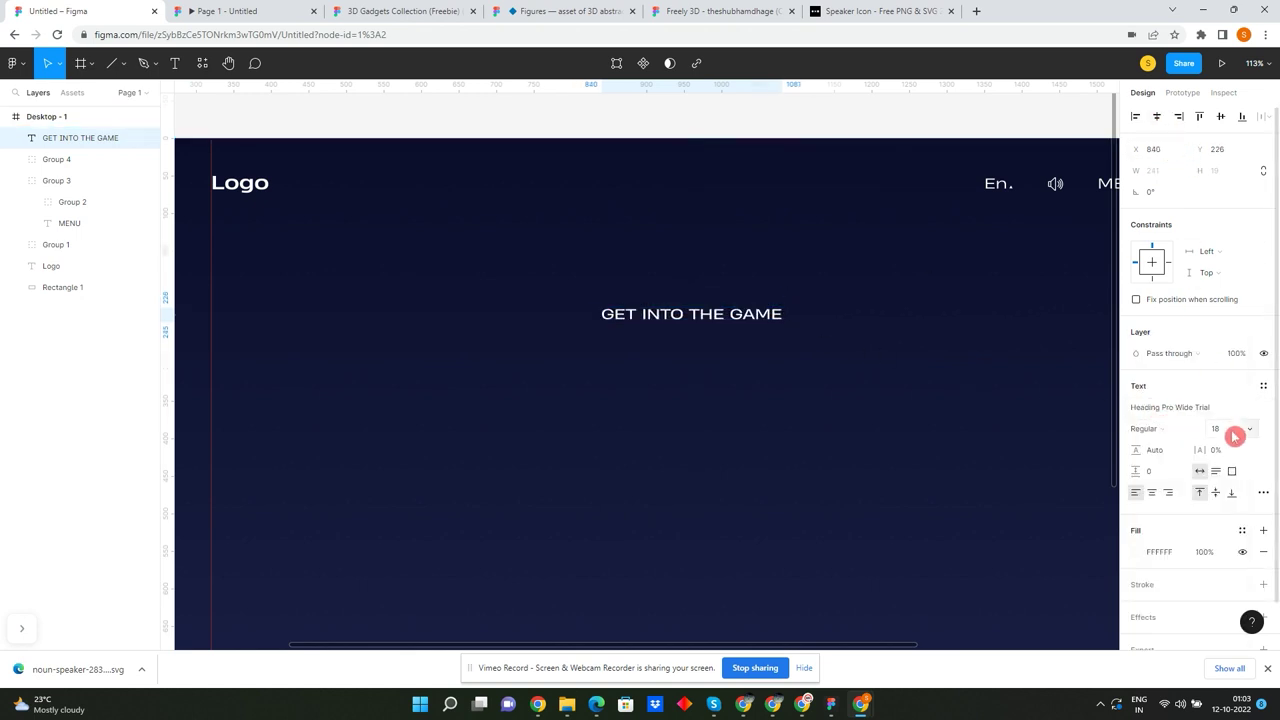
pyautogui.write('24')
pyautogui.press('Return')
pyautogui.click(586, 169)
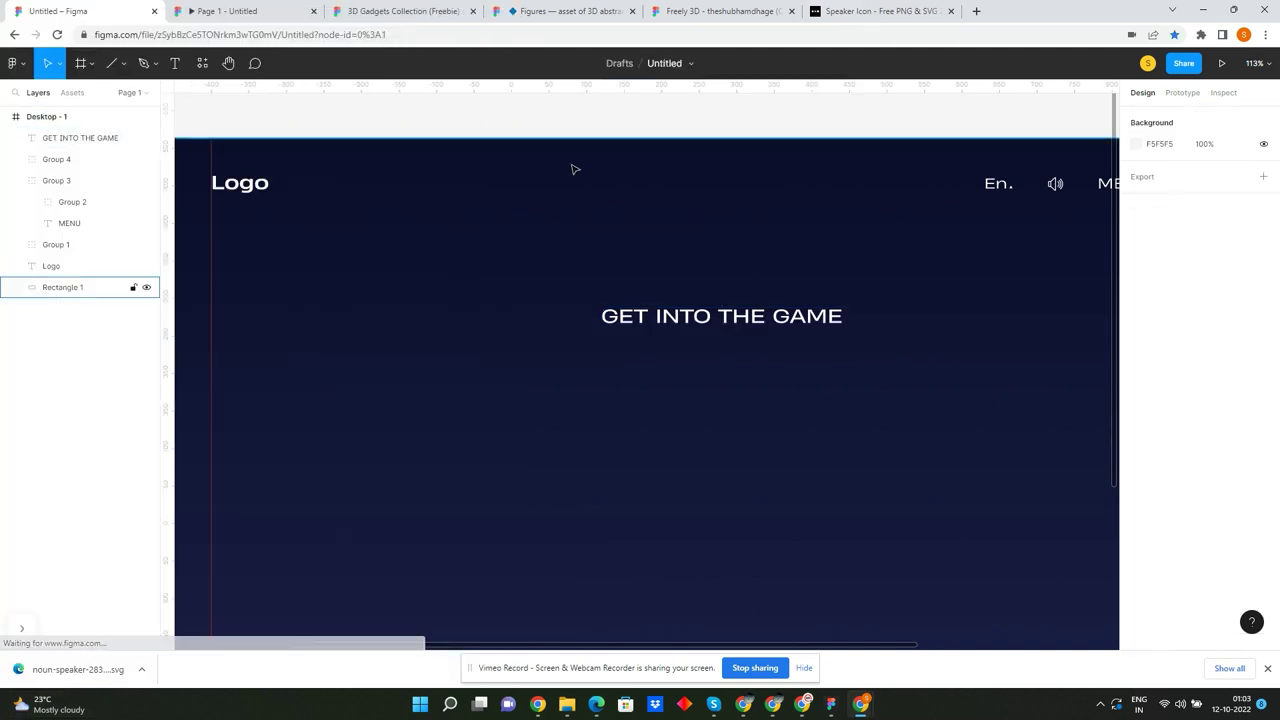
# - Place a copy of GET INTO THE GAME below it for retyping as IMMERSE
pyautogui.scroll(-5, 571, 170)
pyautogui.moveTo(257, 121); pyautogui.dragTo(992, 554)
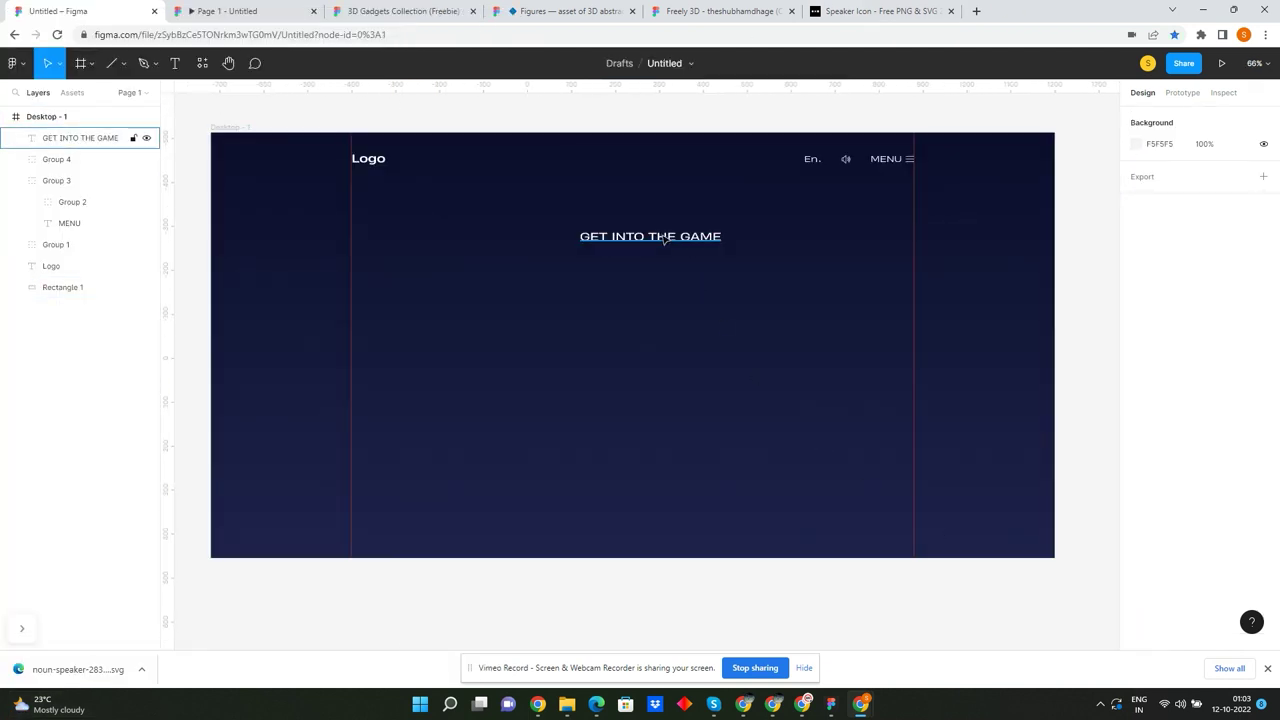
pyautogui.click(655, 266)
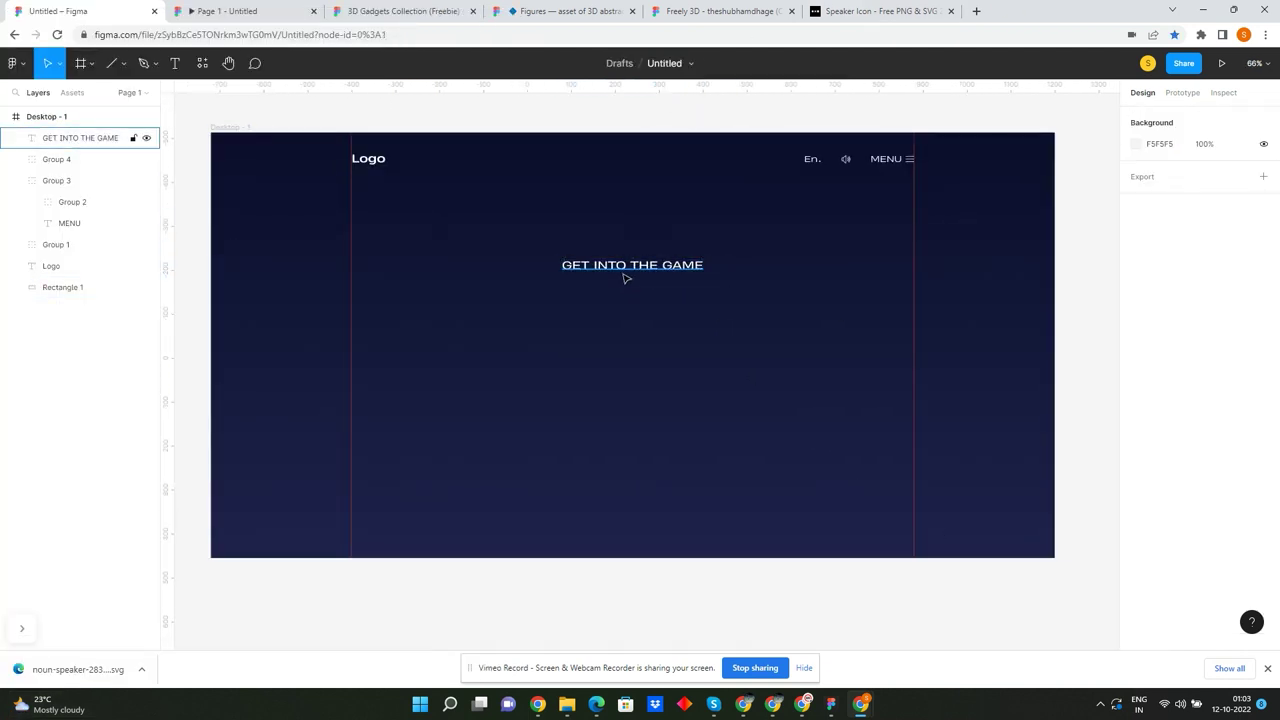
pyautogui.moveTo(625, 272); pyautogui.dragTo(604, 308)
pyautogui.doubleClick(604, 308)
pyautogui.write('IMMERSE')
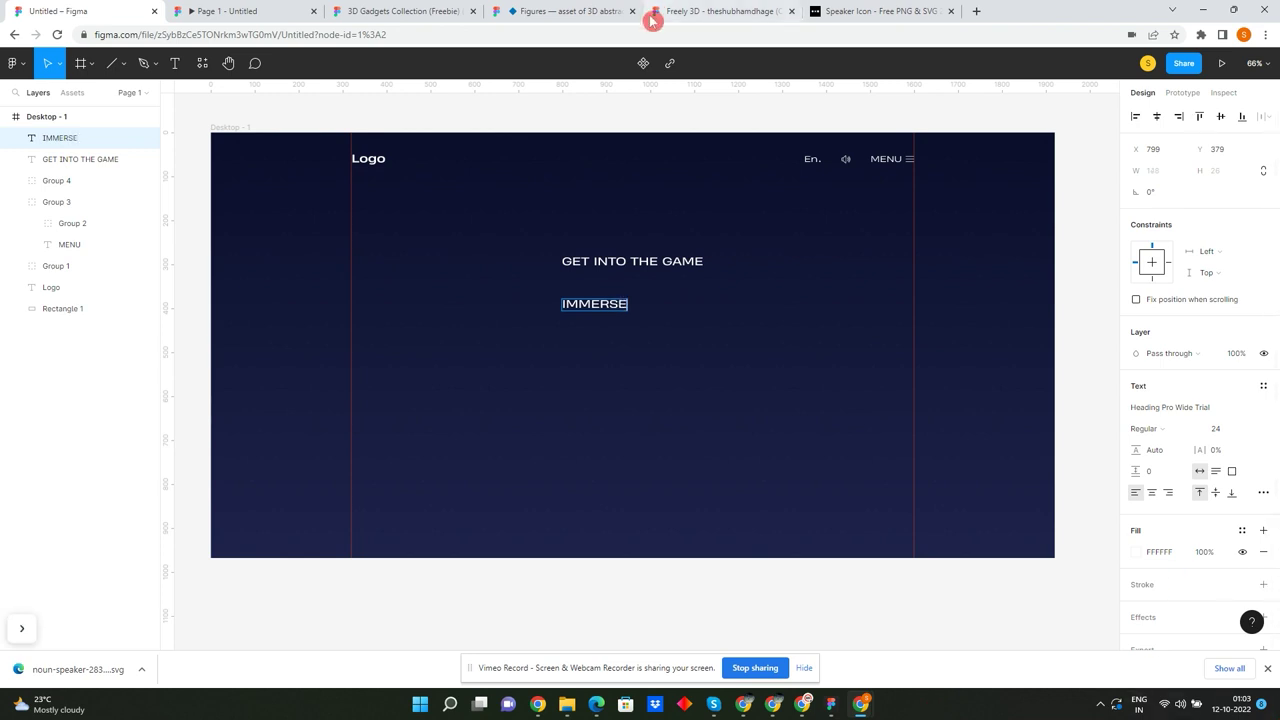
# - Switch IMMERSE to Solden Trial Black Expanded at a larger font size
pyautogui.press('Escape')
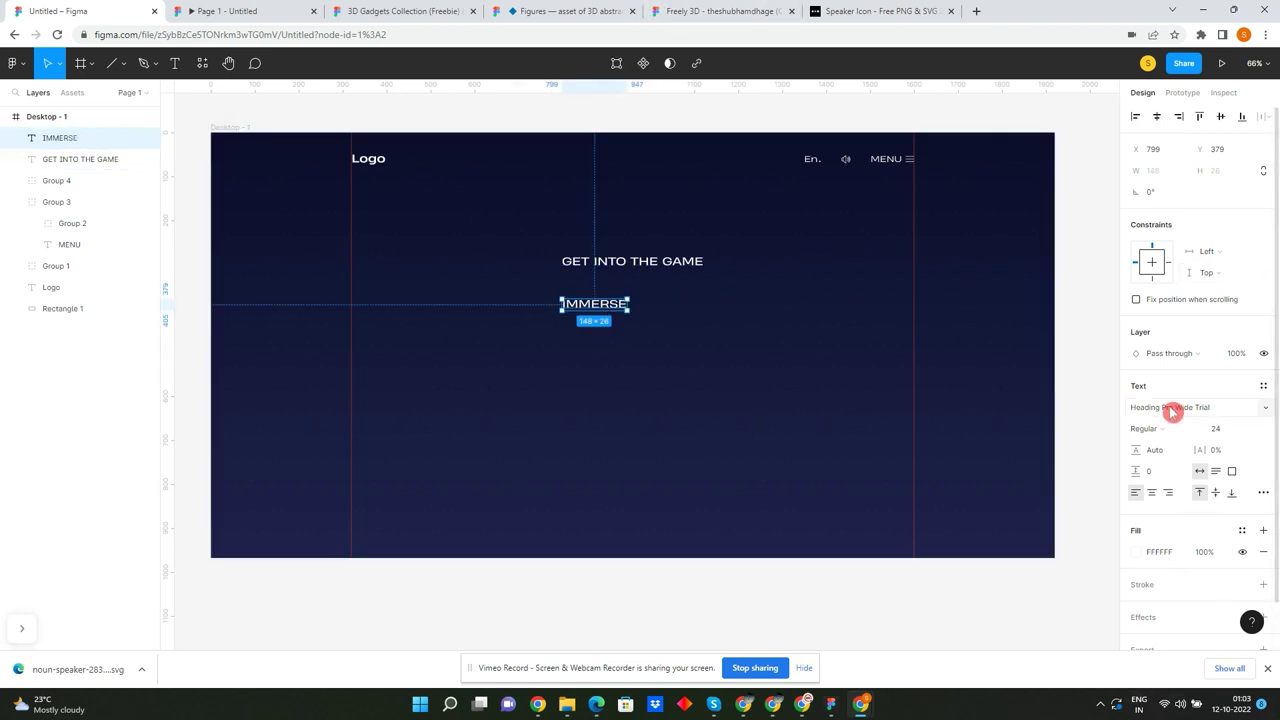
pyautogui.click(1172, 412)
pyautogui.write('SO')
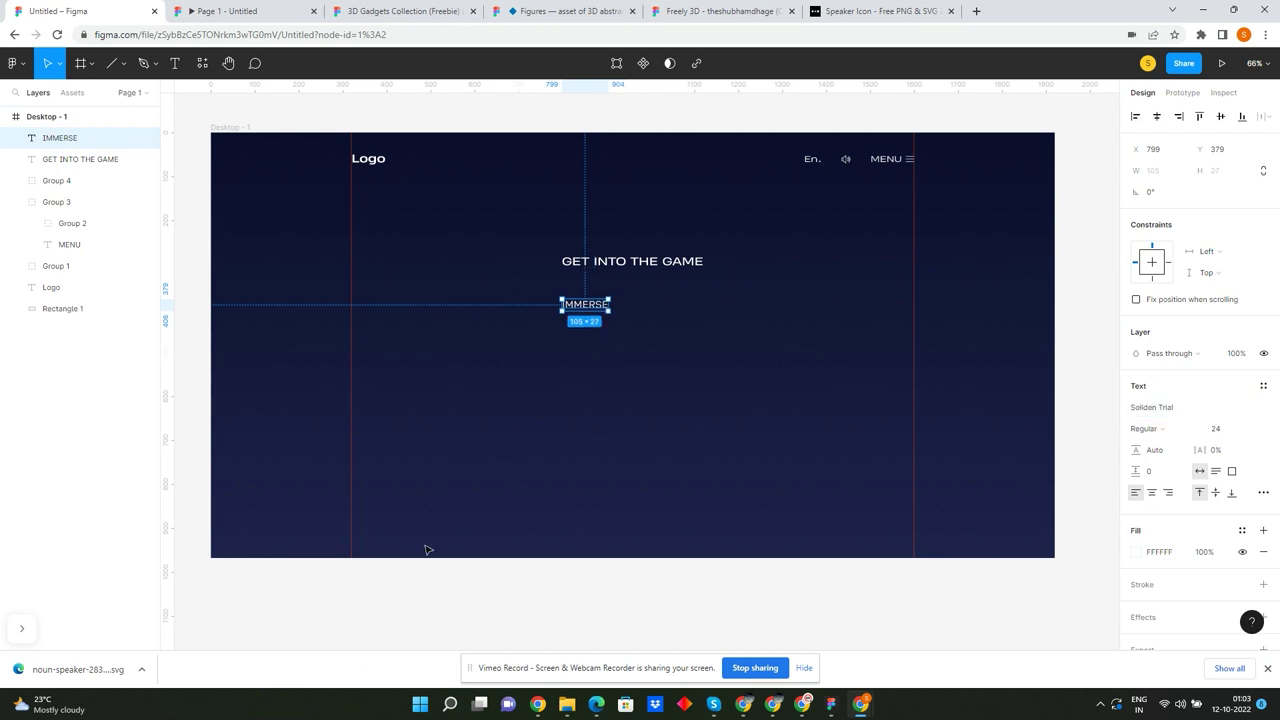
pyautogui.click(1218, 429)
pyautogui.write('8')
pyautogui.press('Return')
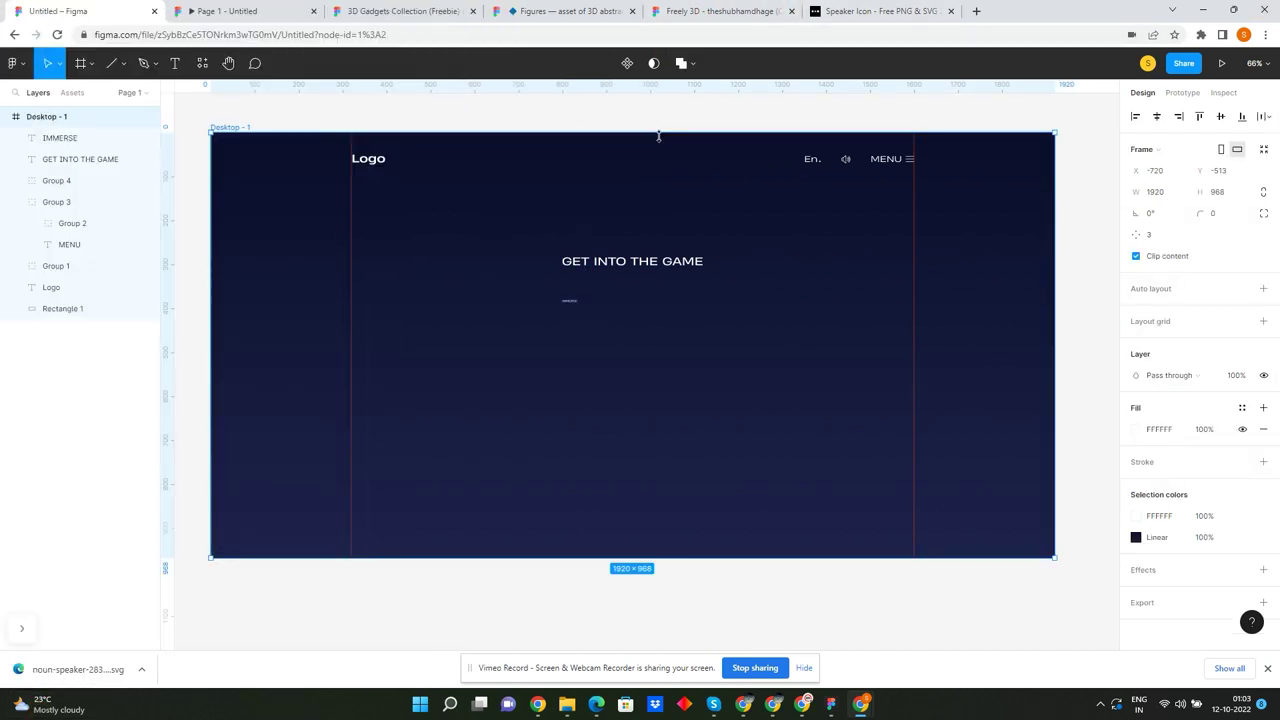
pyautogui.hotkey('ctrl', 'z')
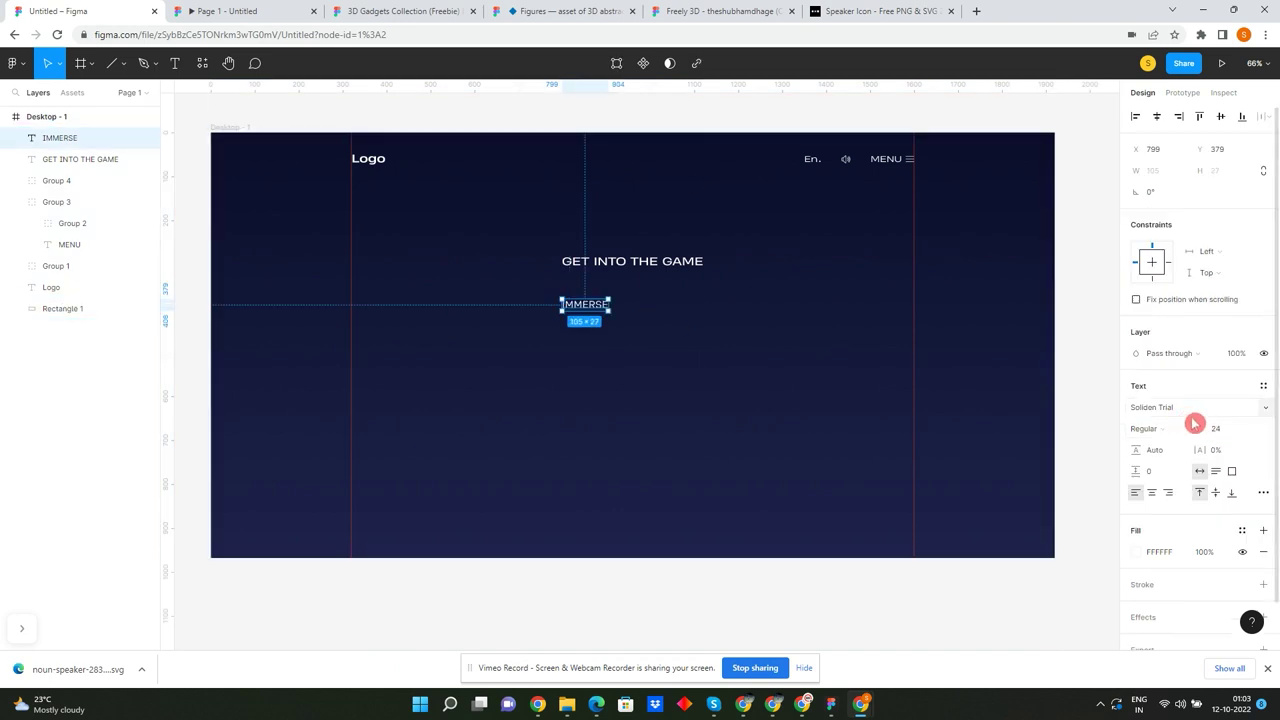
pyautogui.write('86')
pyautogui.press('Return')
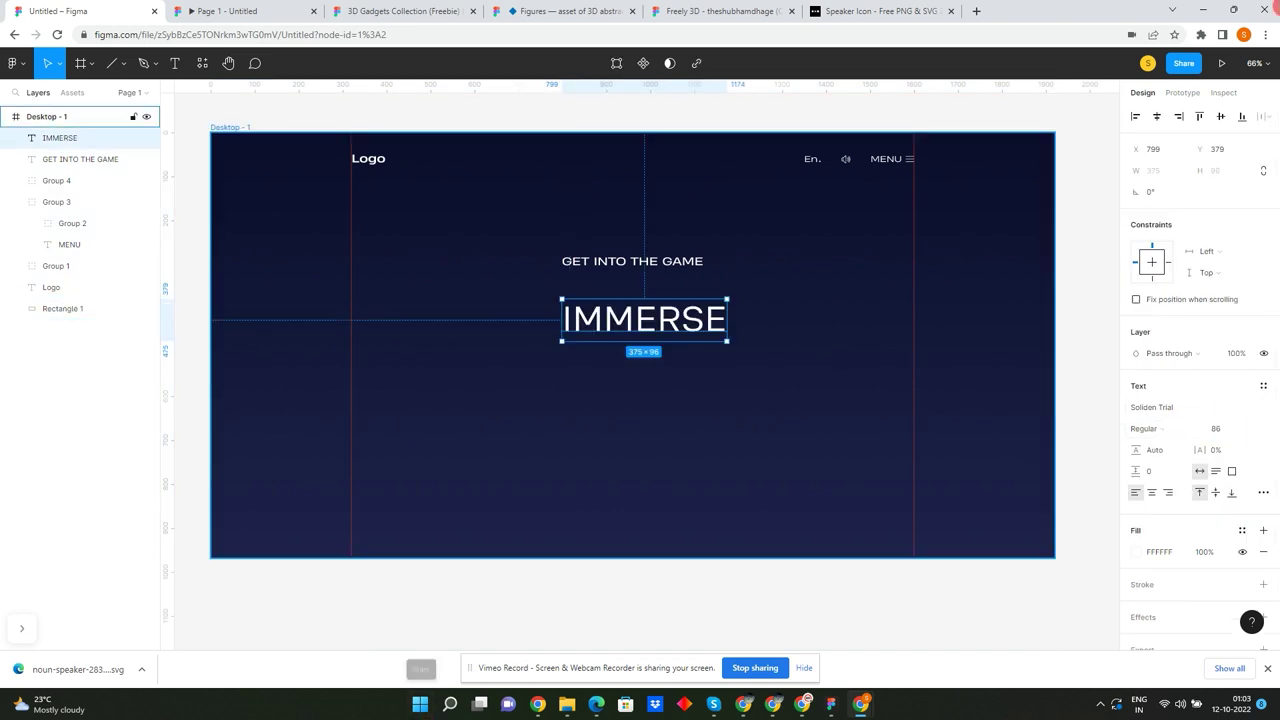
pyautogui.click(1148, 428)
# - Move IMMERSE up and left and try larger font sizes for it
pyautogui.moveTo(690, 320); pyautogui.dragTo(668, 315)
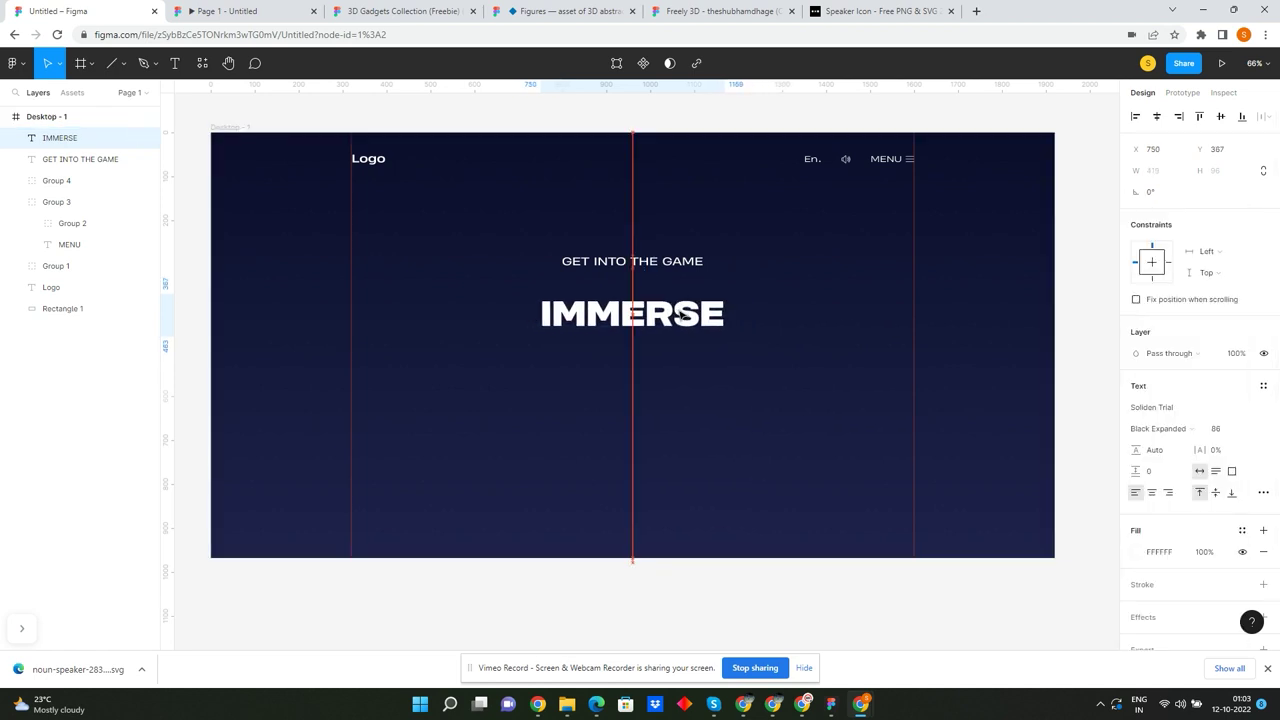
pyautogui.click(1220, 428)
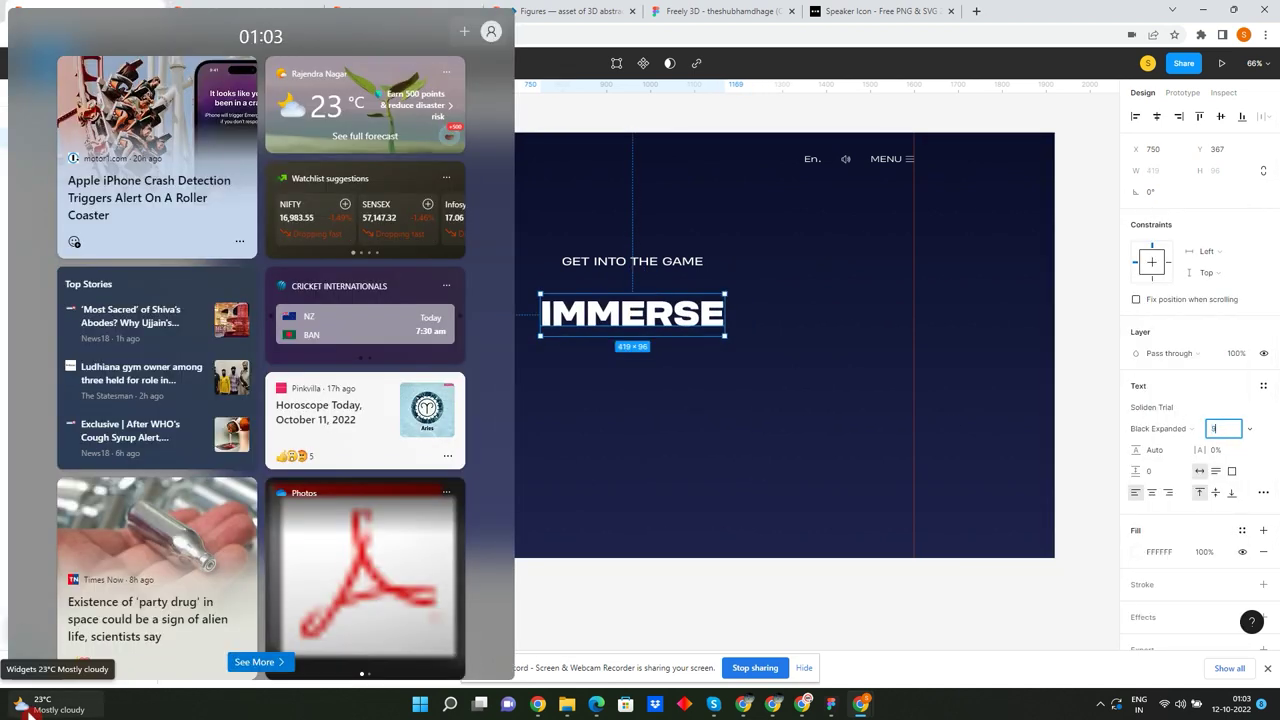
pyautogui.write('5')
pyautogui.click(855, 257)
pyautogui.click(1105, 237)
pyautogui.click(640, 316)
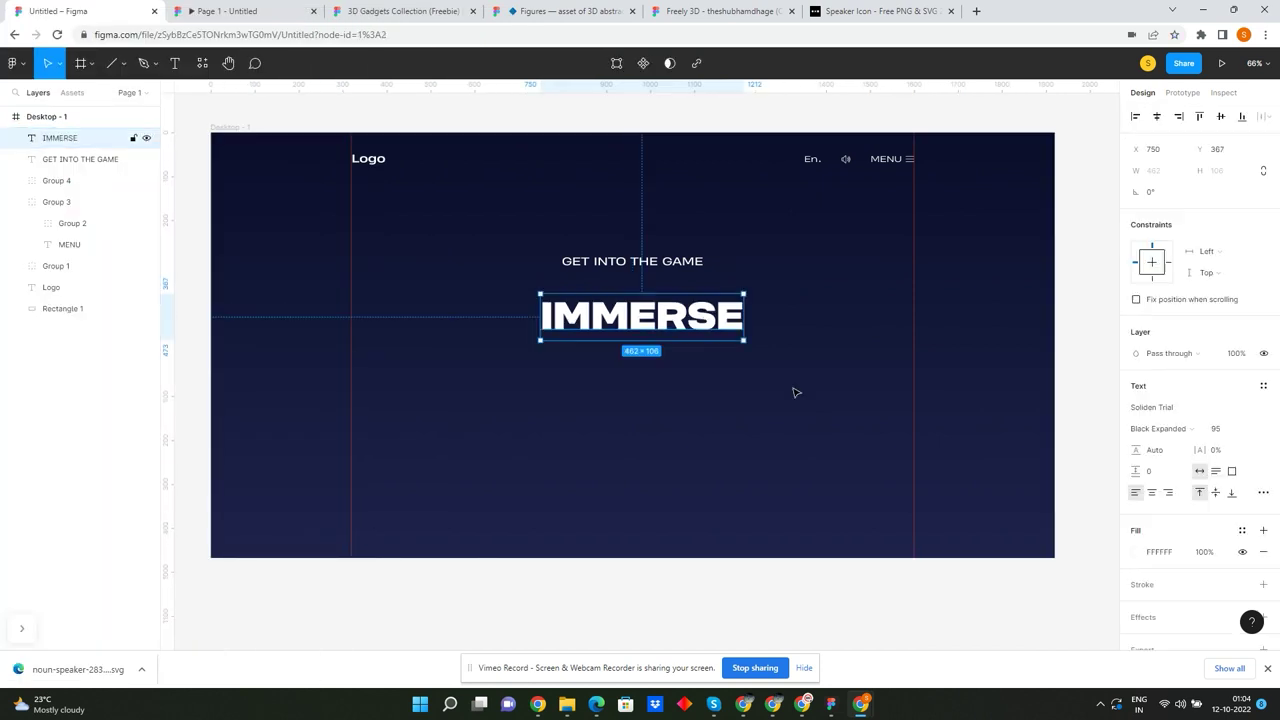
pyautogui.click(1221, 437)
pyautogui.write('1')
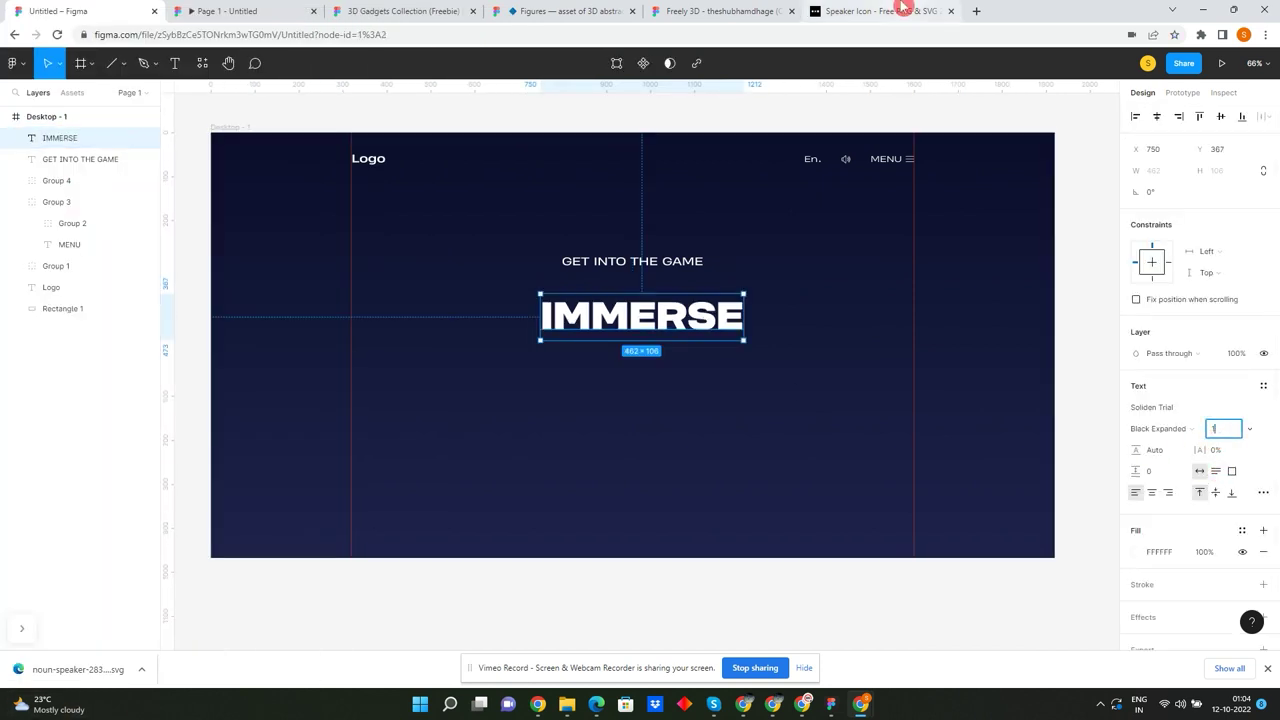
# - Set IMMERSE to size 100, centre it, and place it just below GET INTO THE GAME
pyautogui.click(1222, 430)
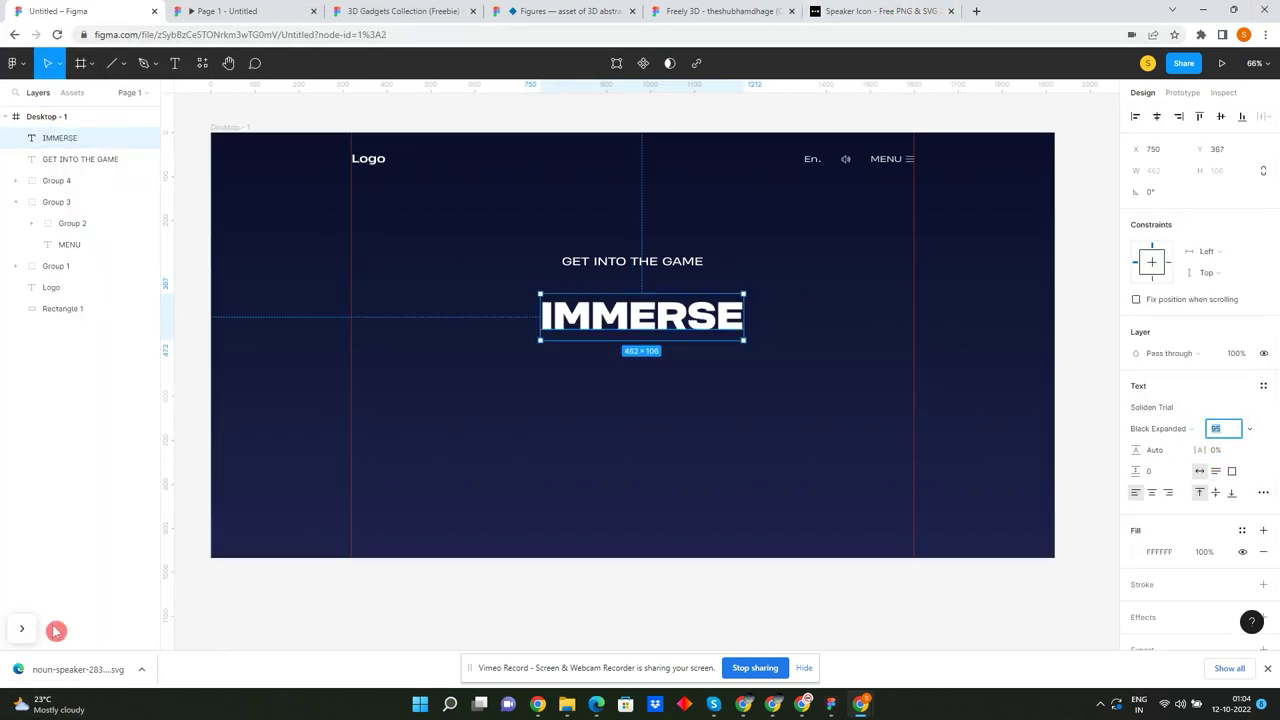
pyautogui.write('00')
pyautogui.click(270, 653)
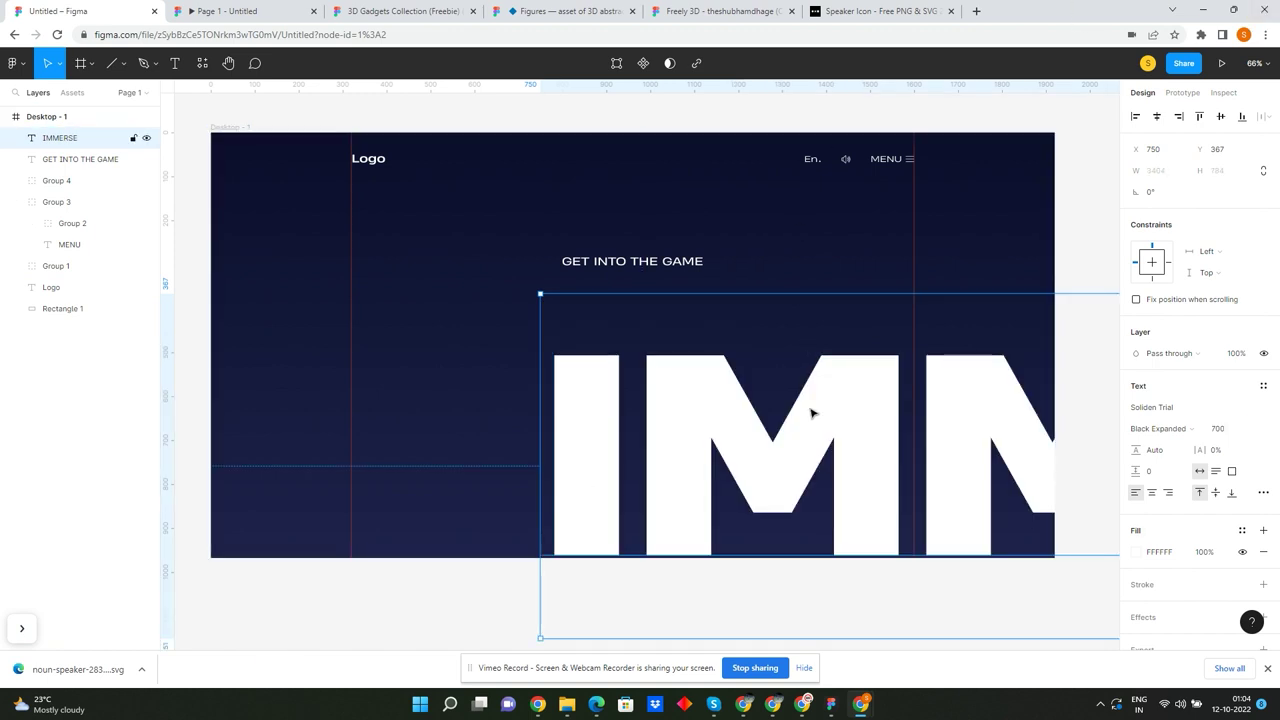
pyautogui.click(1219, 427)
pyautogui.write('1')
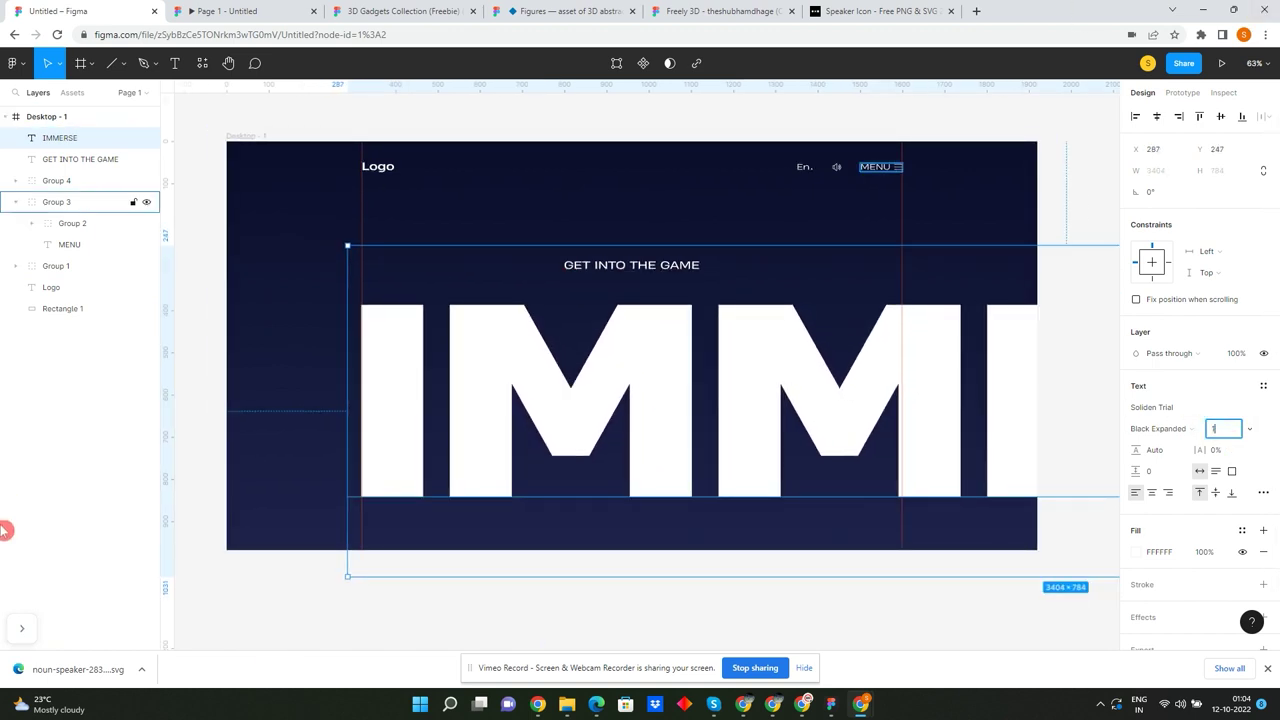
pyautogui.click(1157, 116)
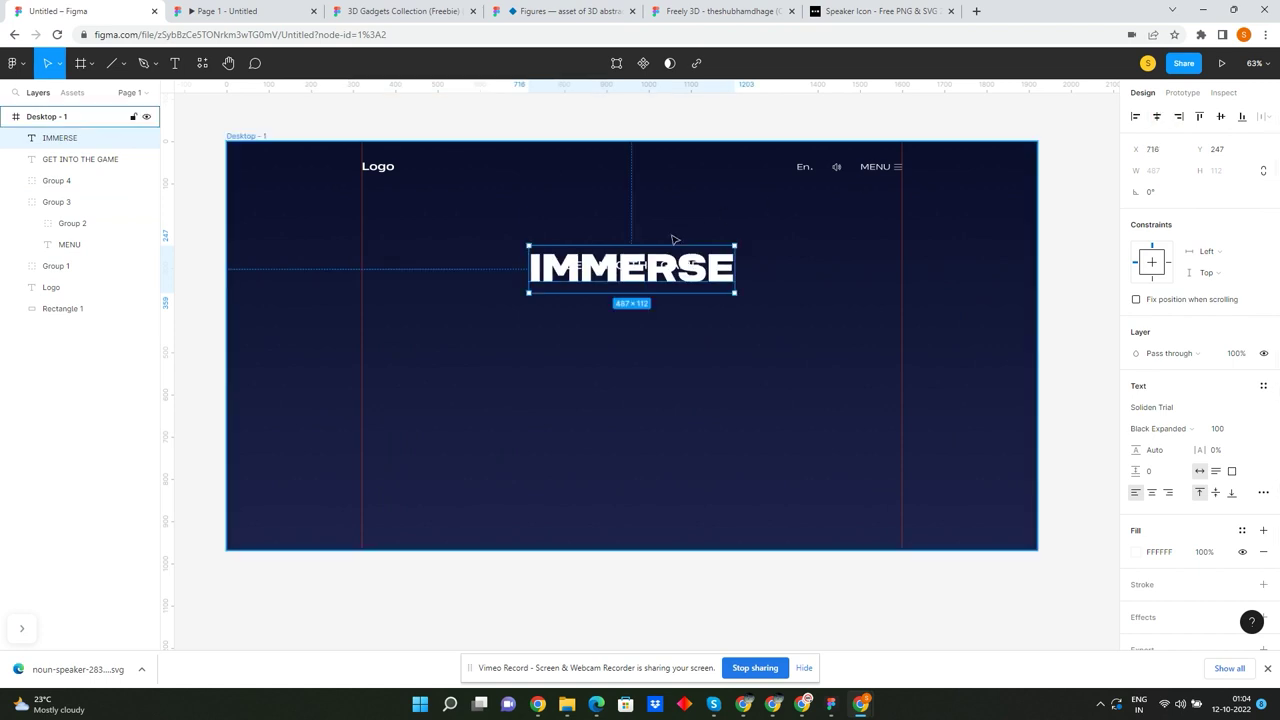
pyautogui.moveTo(665, 278); pyautogui.dragTo(662, 314)
pyautogui.keyDown('shift'); pyautogui.click(640, 270); pyautogui.keyUp('shift')
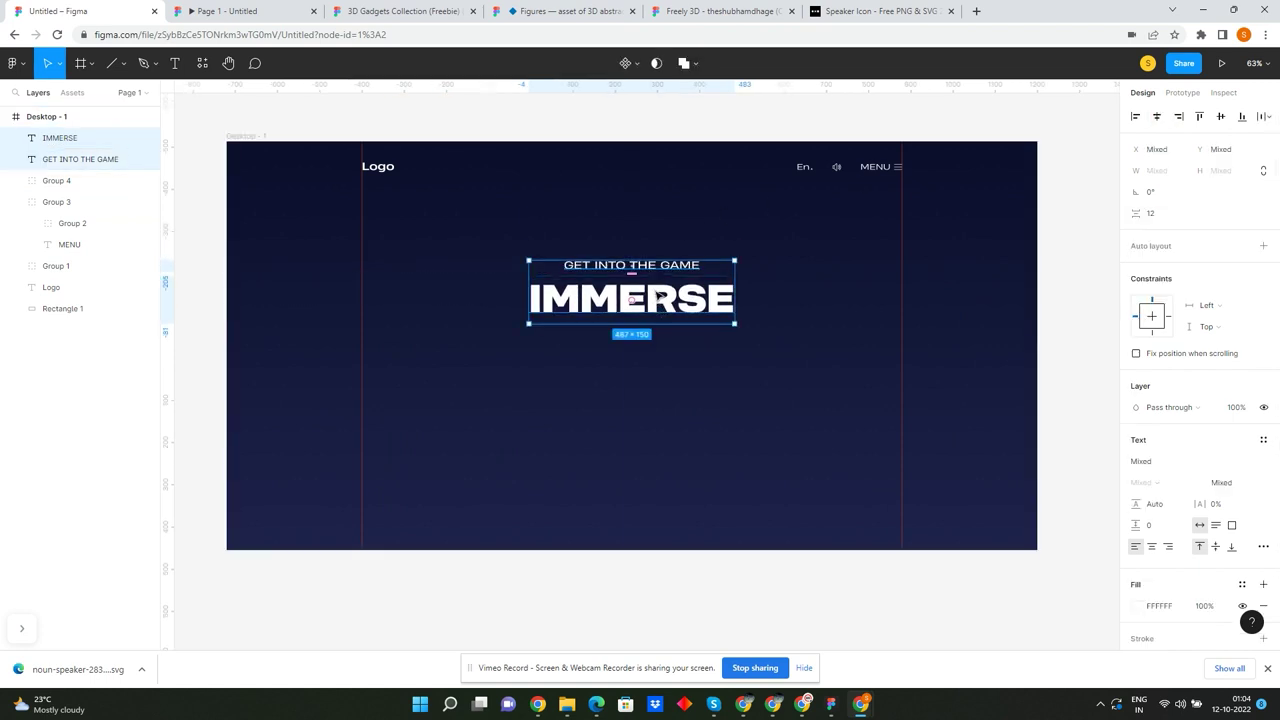
# - Duplicate IMMERSE below the original and retype the copy as SERIES
pyautogui.keyDown('ctrl'); pyautogui.scroll(-3, 645, 280); pyautogui.keyUp('ctrl')
pyautogui.keyDown('ctrl'); pyautogui.scroll(3, 658, 259); pyautogui.keyUp('ctrl')
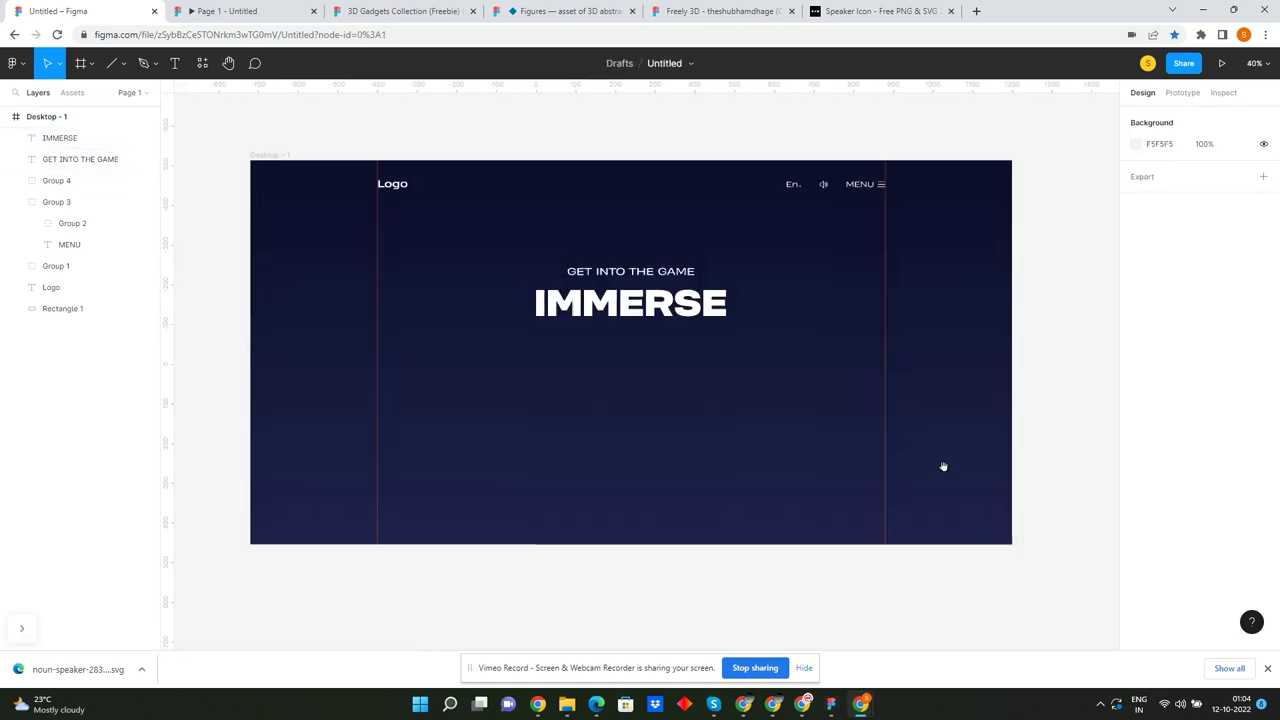
pyautogui.keyDown('alt'); pyautogui.moveTo(663, 313); pyautogui.dragTo(663, 352); pyautogui.keyUp('alt')
pyautogui.keyDown('ctrl'); pyautogui.scroll(3, 663, 352); pyautogui.keyUp('ctrl')
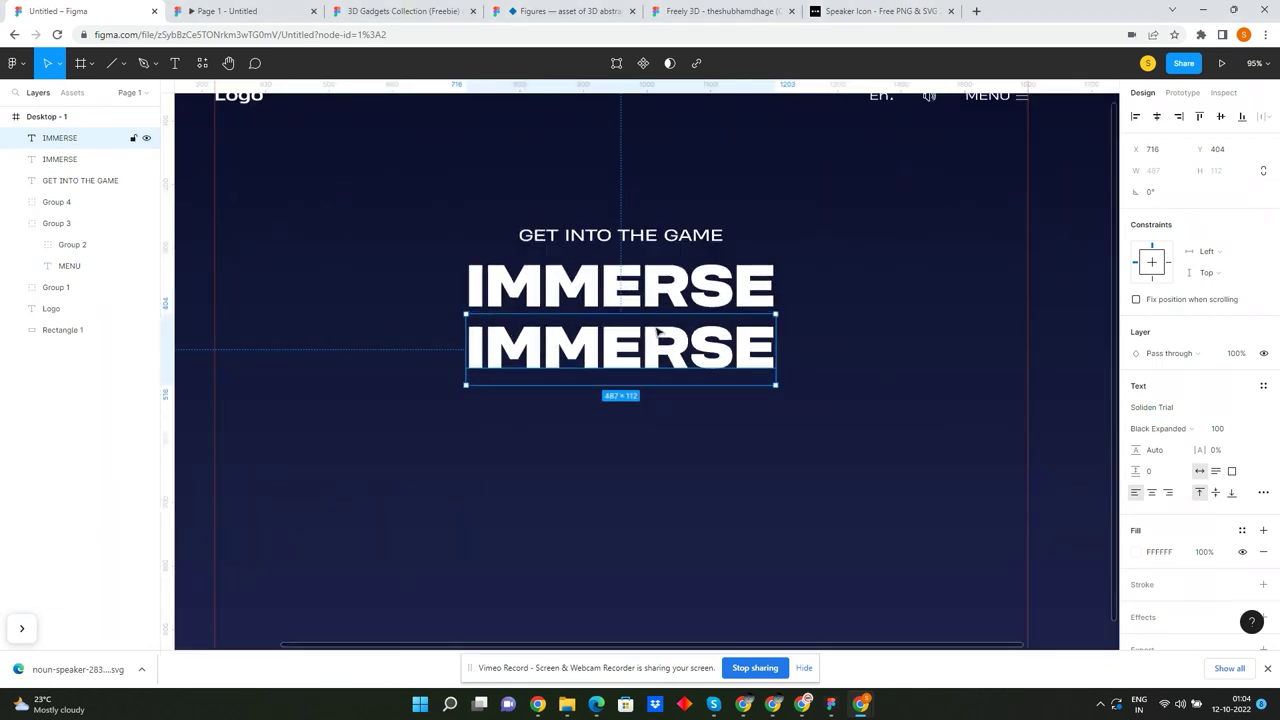
pyautogui.press('Return')
pyautogui.write('SERICE')
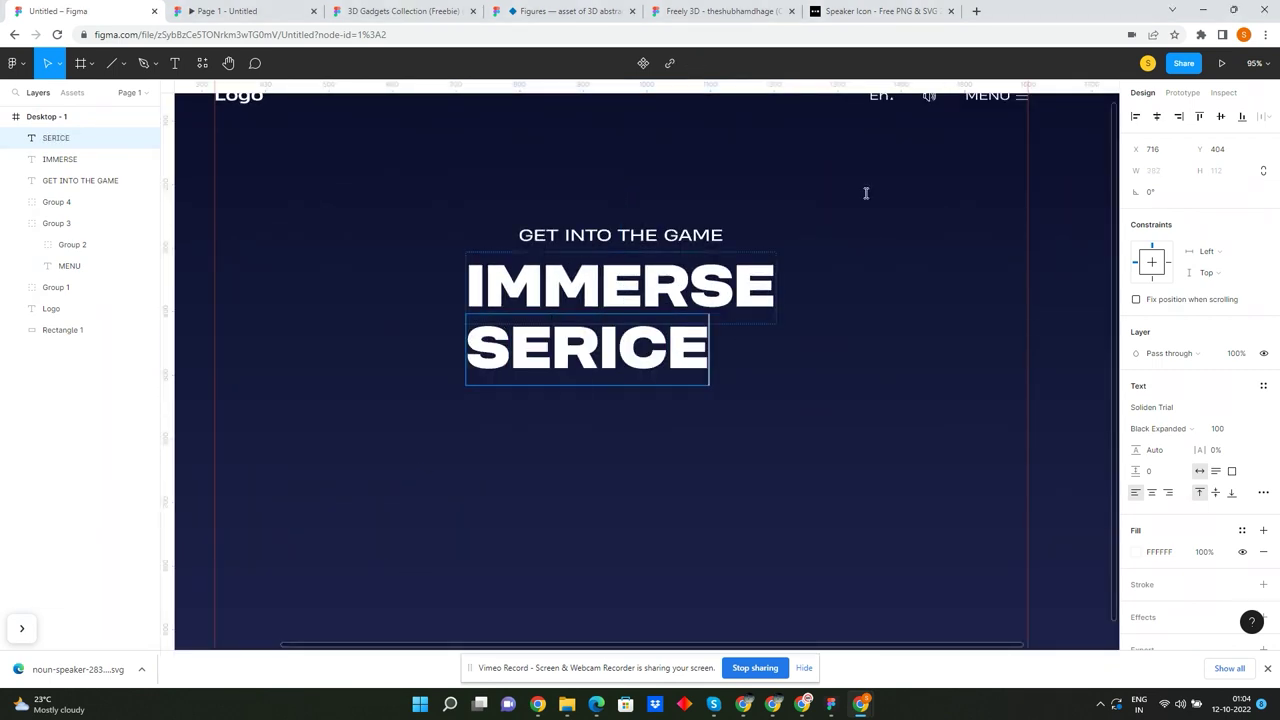
pyautogui.press('BackSpace')
pyautogui.press('BackSpace')
pyautogui.write('ES')
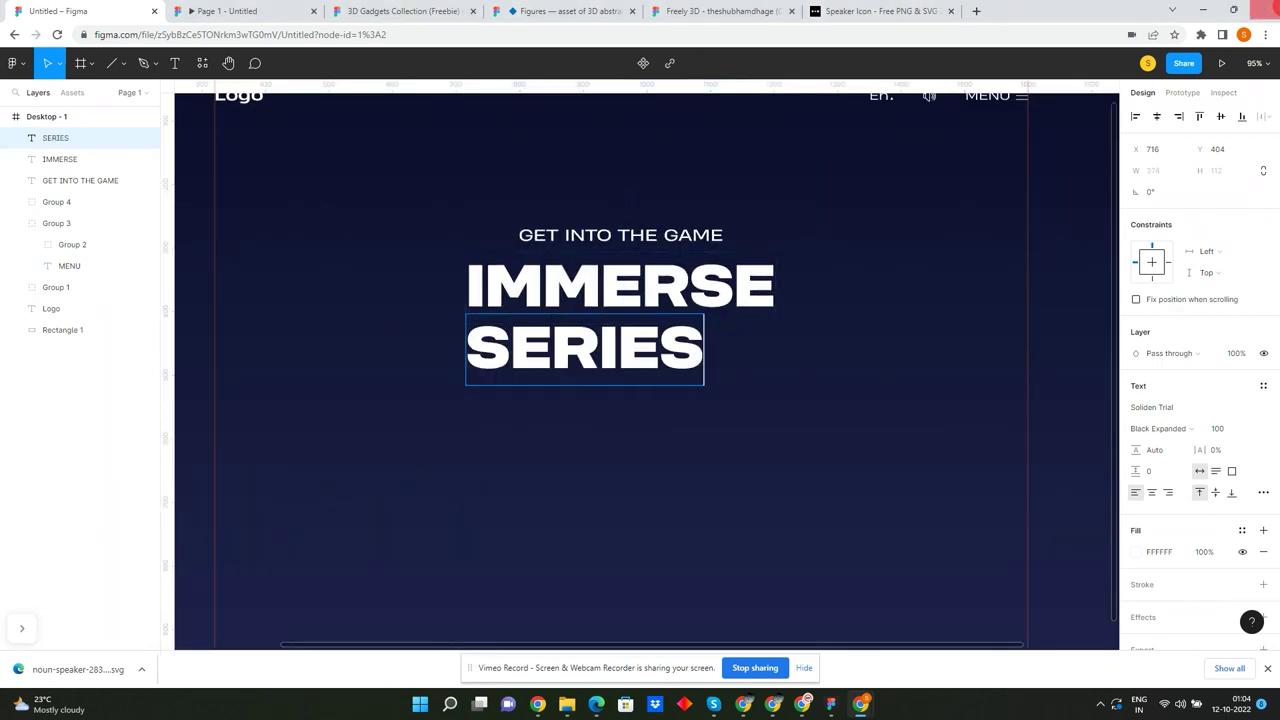
pyautogui.press('Escape')
# - Centre SERIES beneath IMMERSE and clear the selection
pyautogui.moveTo(654, 355); pyautogui.dragTo(688, 360)
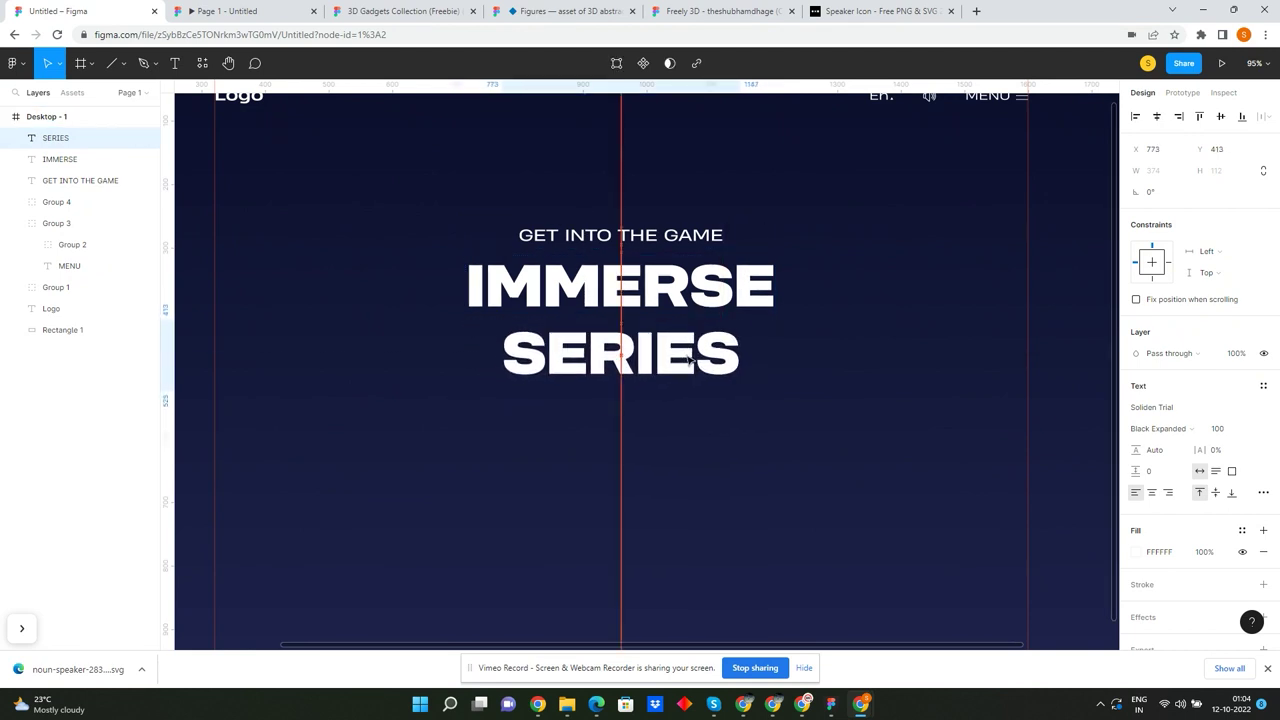
pyautogui.keyDown('ctrl'); pyautogui.scroll(-4, 688, 360); pyautogui.keyUp('ctrl')
pyautogui.moveTo(617, 137); pyautogui.dragTo(331, 405)
pyautogui.keyDown('ctrl'); pyautogui.scroll(2, 692, 435); pyautogui.keyUp('ctrl')
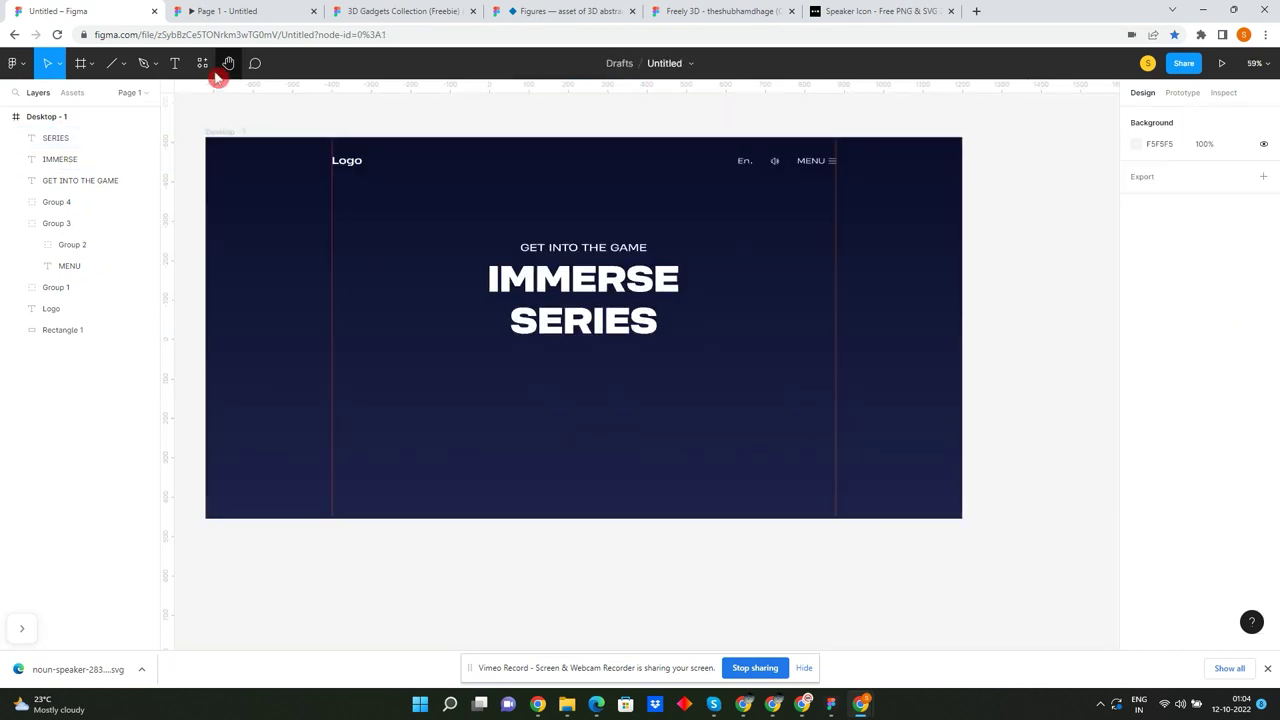
pyautogui.click(203, 63)
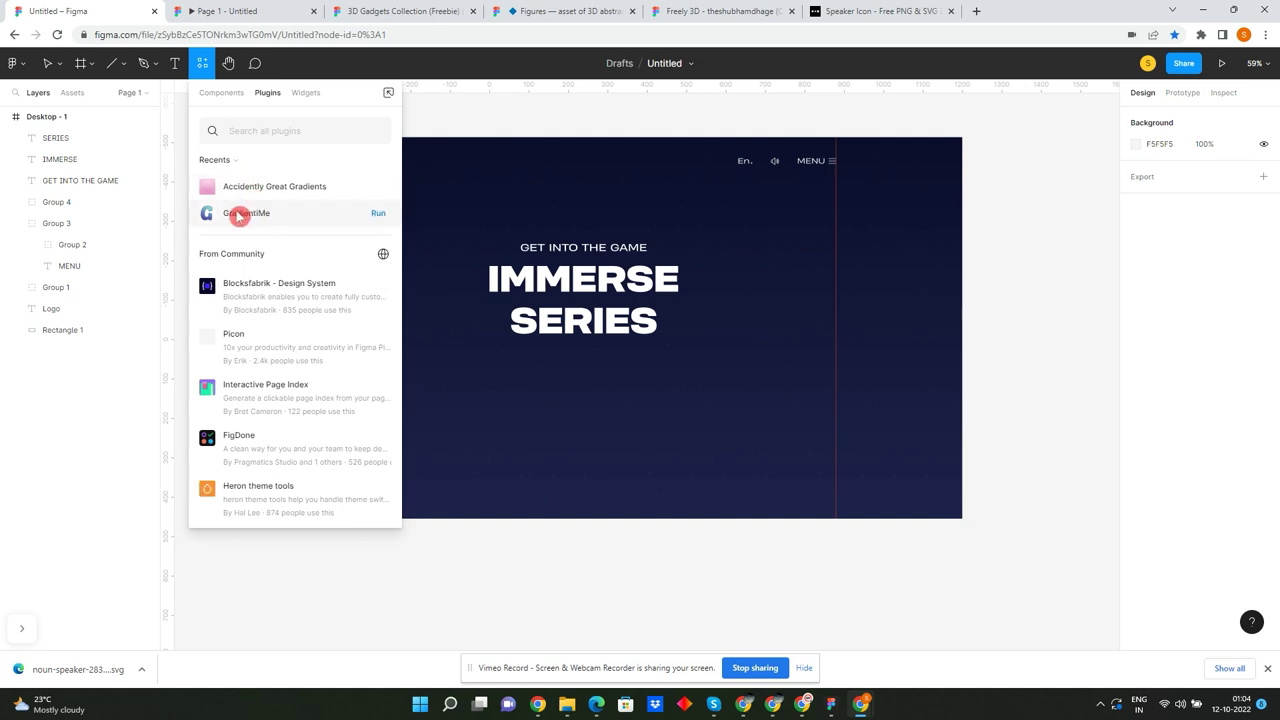
# - Run the GradientMe plugin, update its gradients library and scroll down to the pink gradients
pyautogui.click(253, 214)
pyautogui.click(266, 354)
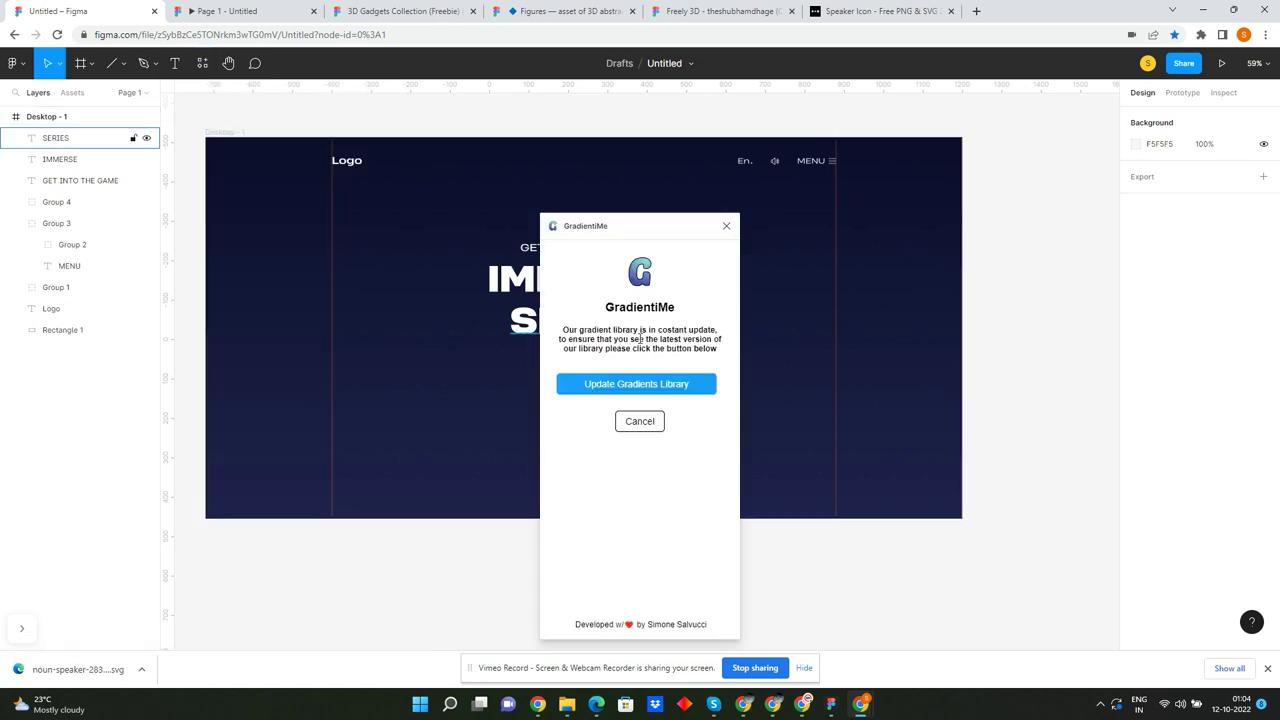
pyautogui.click(646, 389)
pyautogui.scroll(-3, 648, 360)
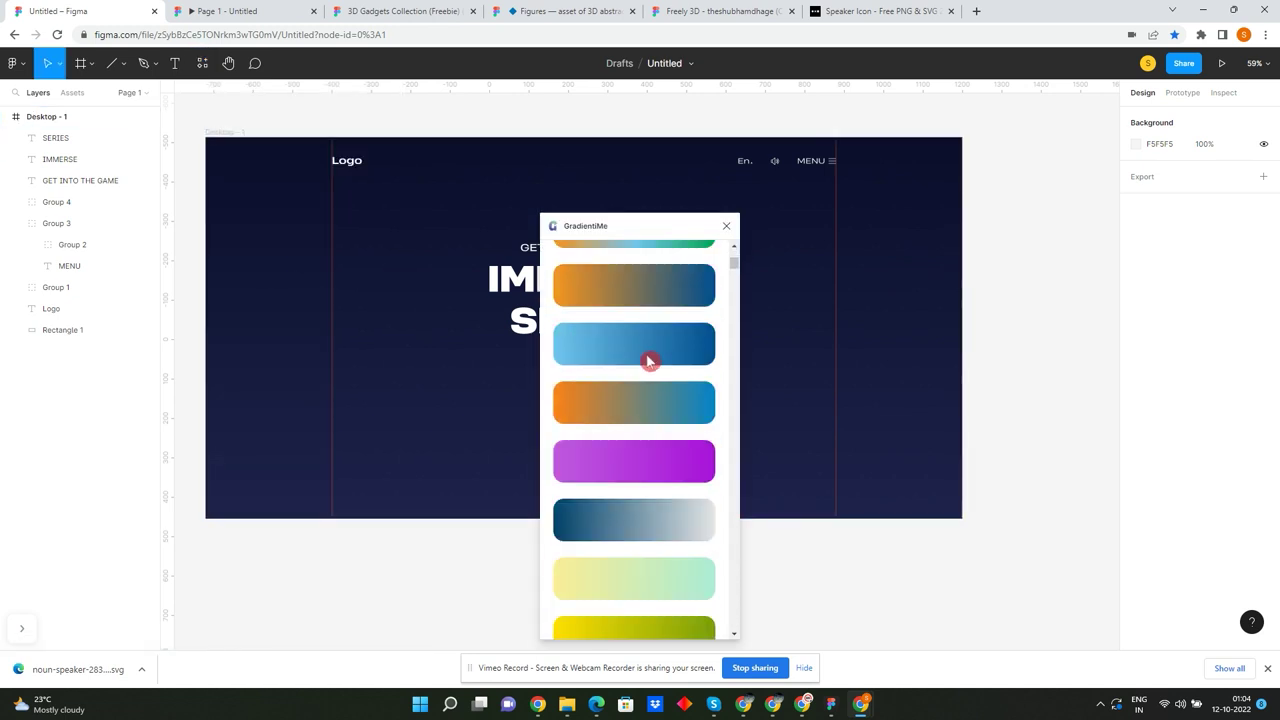
pyautogui.scroll(-3, 649, 362)
pyautogui.scroll(-3, 648, 362)
pyautogui.scroll(-3, 640, 380)
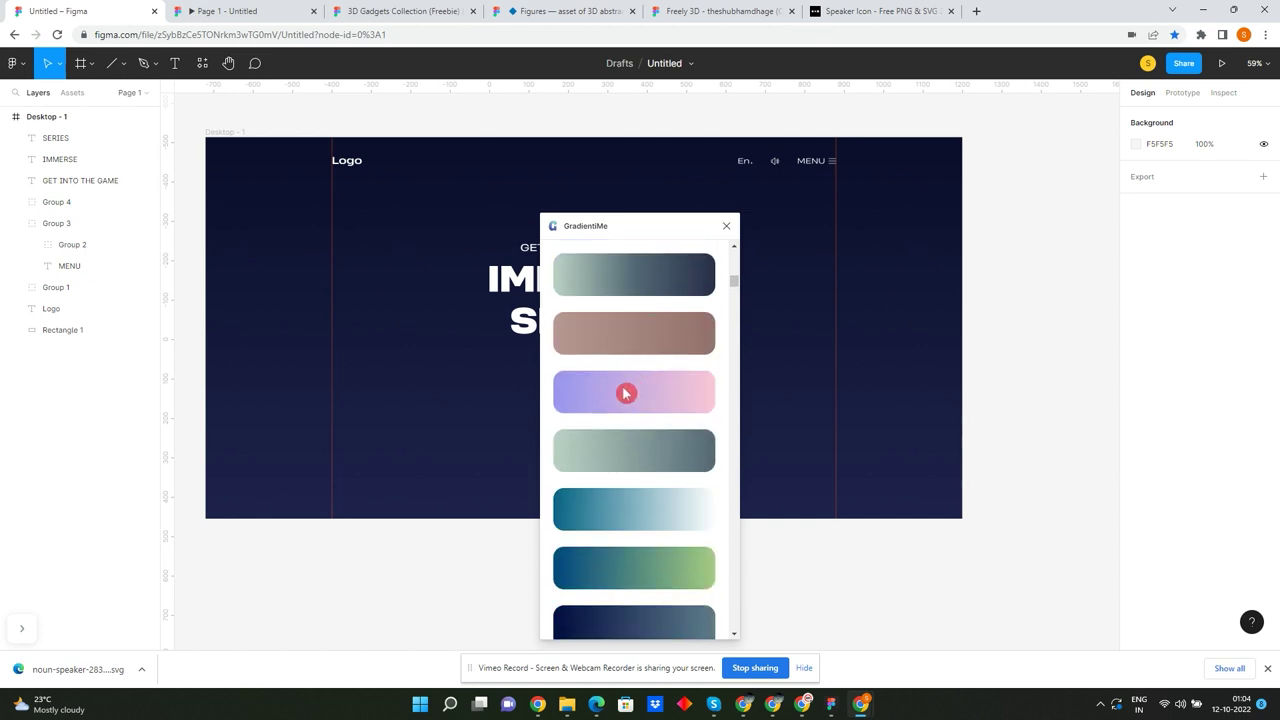
pyautogui.scroll(-3, 656, 392)
pyautogui.scroll(-1, 662, 405)
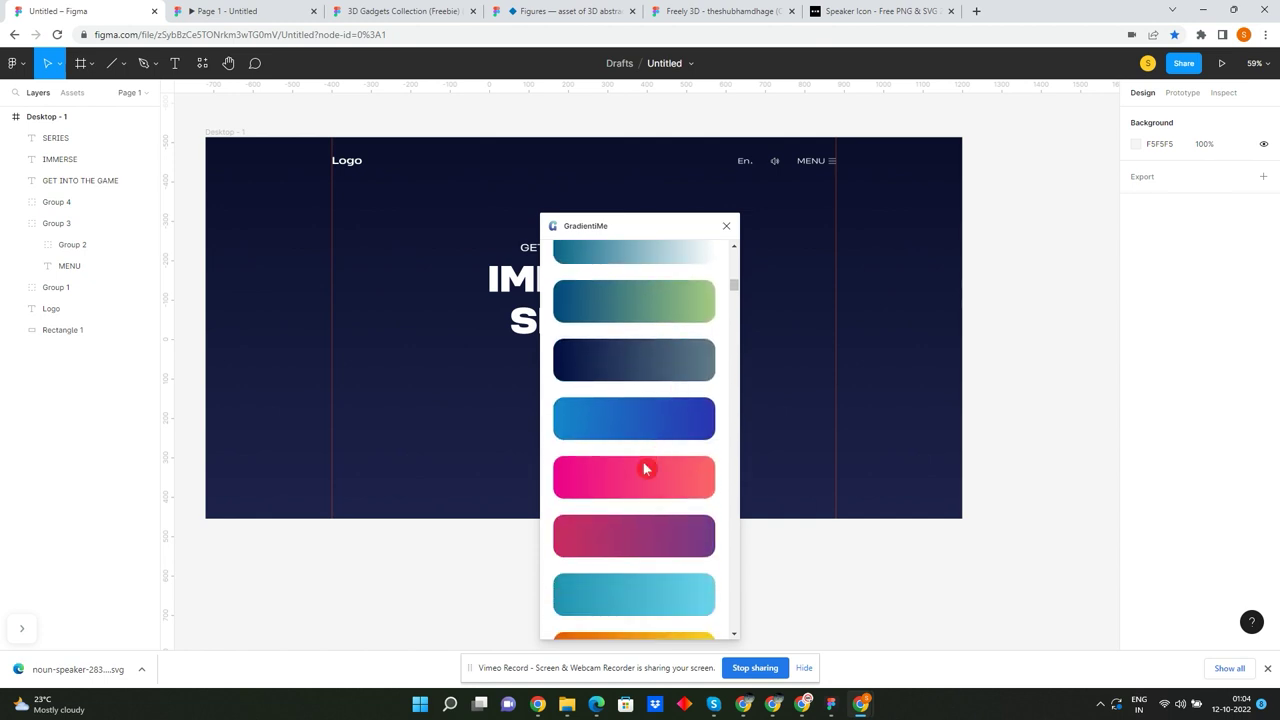
pyautogui.scroll(-2, 823, 349)
# - Add the hot-pink gradient square and move it out below the frame
pyautogui.click(629, 466)
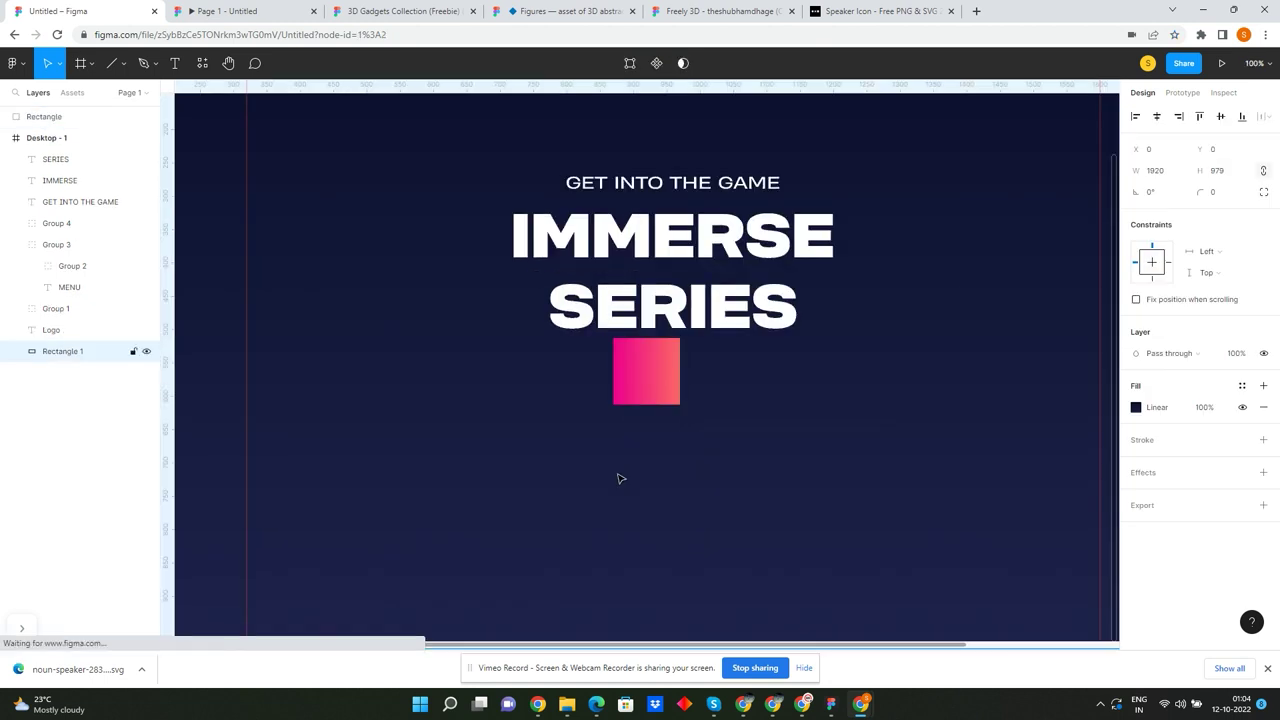
pyautogui.scroll(-5, 651, 312)
pyautogui.press('Escape')
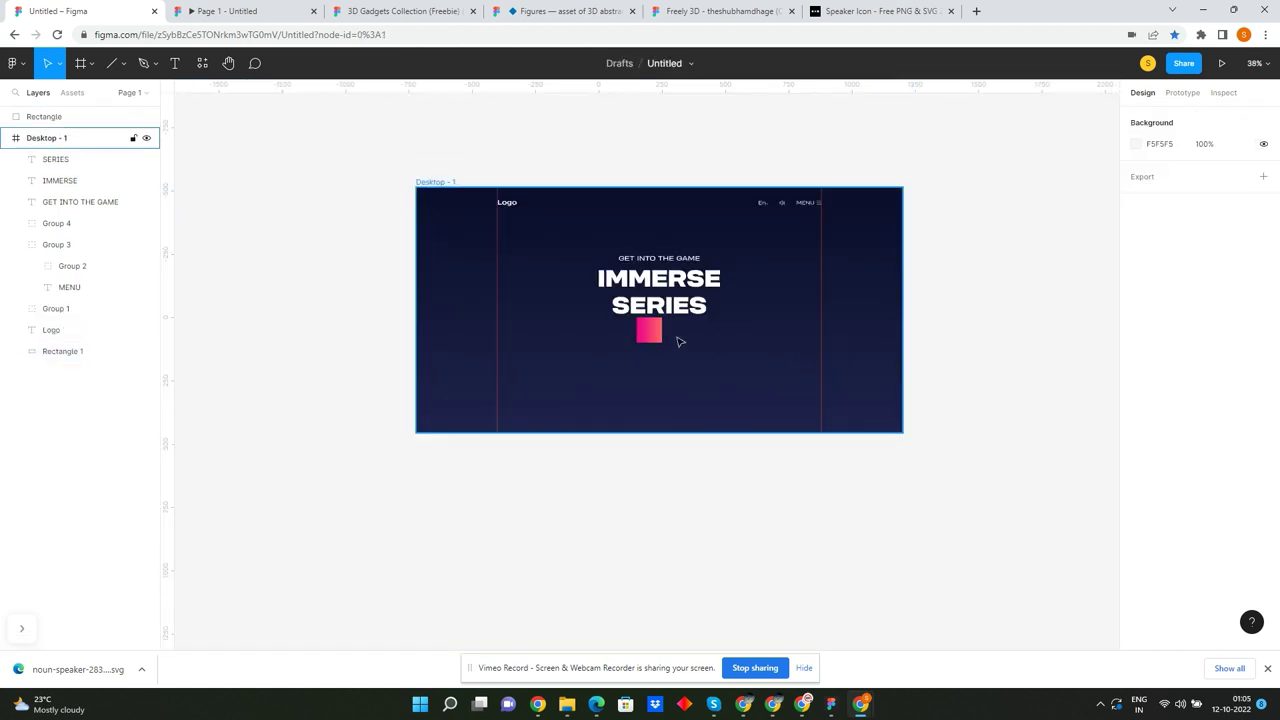
pyautogui.click(650, 333)
pyautogui.moveTo(651, 335); pyautogui.dragTo(665, 492)
pyautogui.scroll(3, 685, 479)
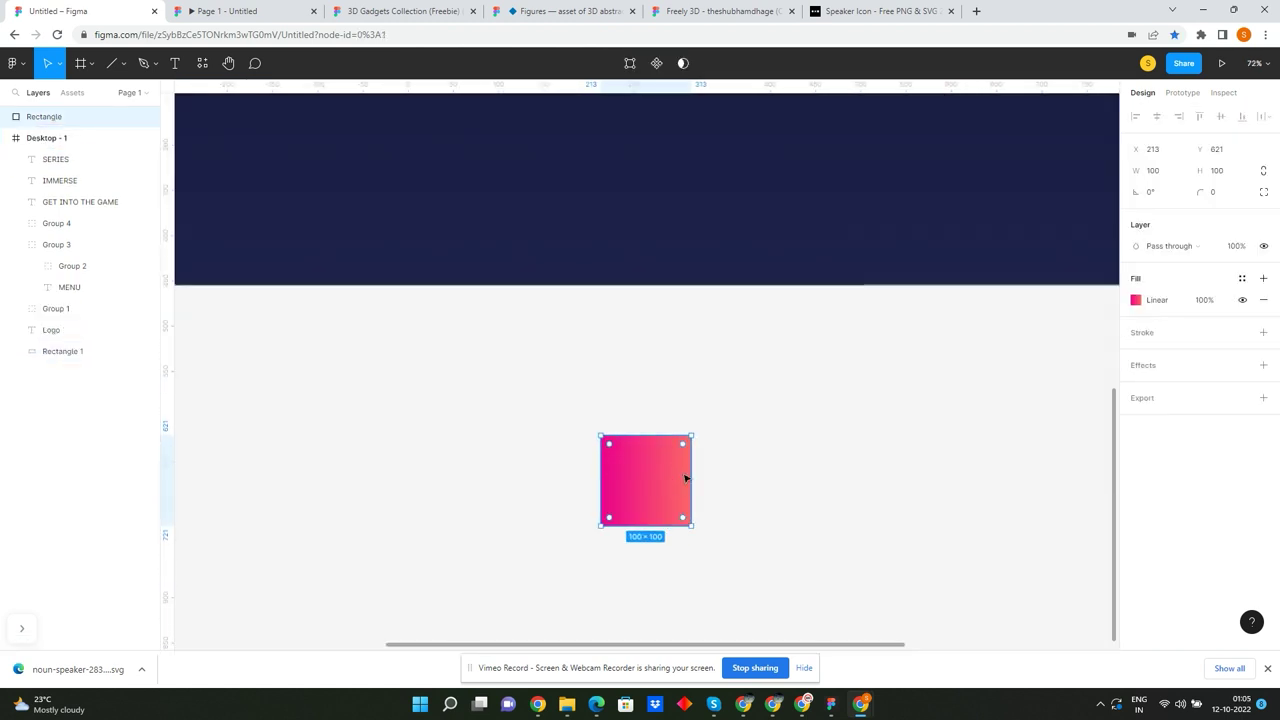
# - Recolour the square's gradient with a light-blue end stop and a purple middle stop, rotated 90°
pyautogui.click(1137, 301)
pyautogui.click(1104, 286)
pyautogui.moveTo(1066, 493); pyautogui.dragTo(1060, 494)
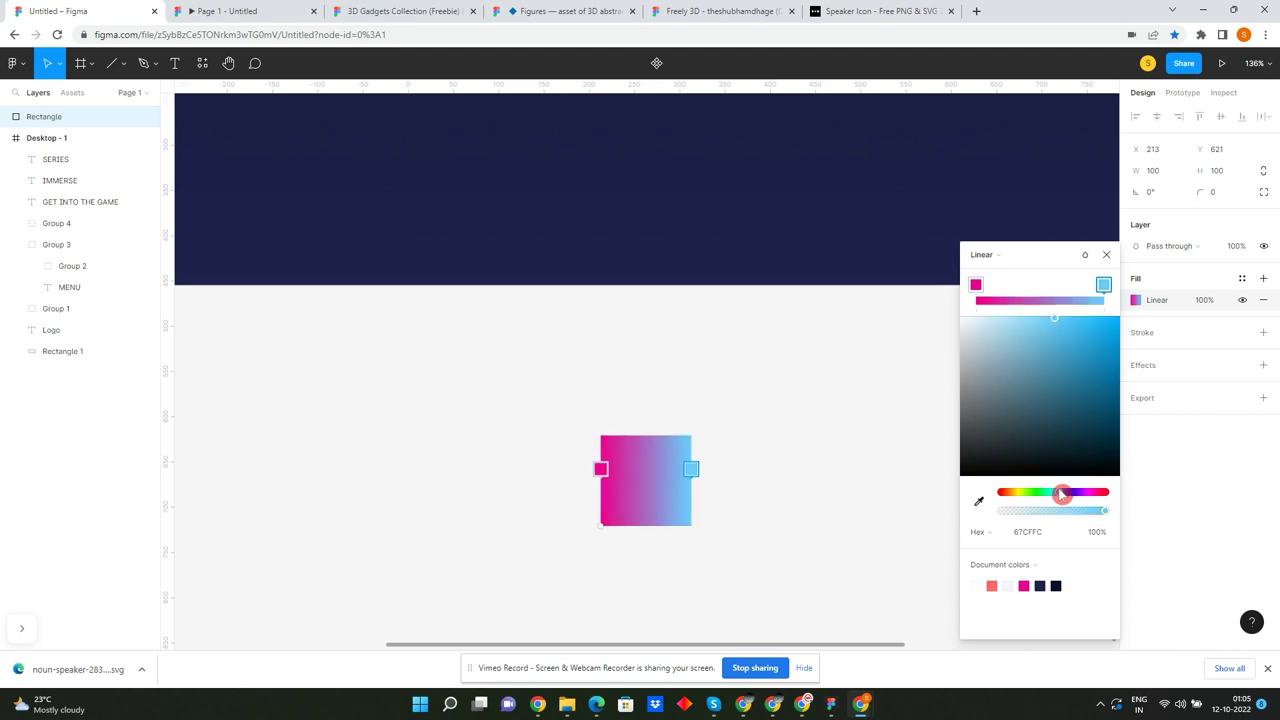
pyautogui.moveTo(697, 474); pyautogui.dragTo(695, 470)
pyautogui.scroll(3, 680, 481)
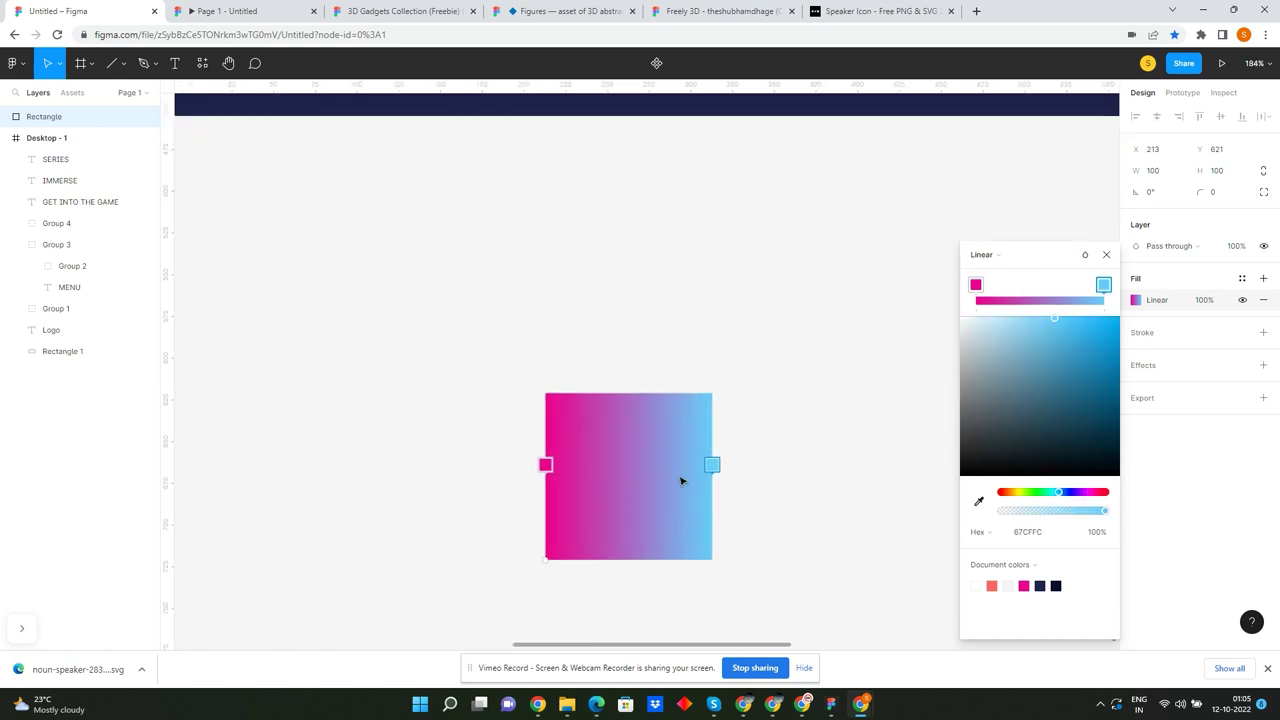
pyautogui.click(637, 464)
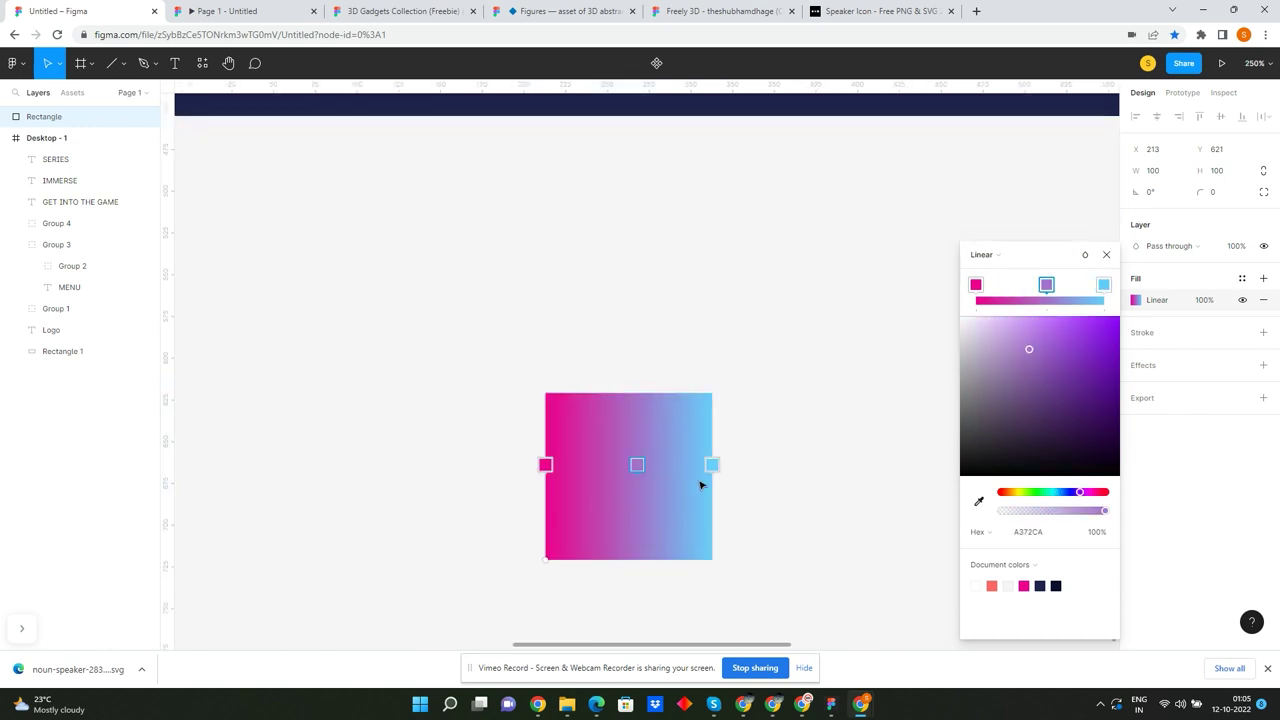
pyautogui.press('Escape')
pyautogui.moveTo(718, 387); pyautogui.dragTo(537, 387)
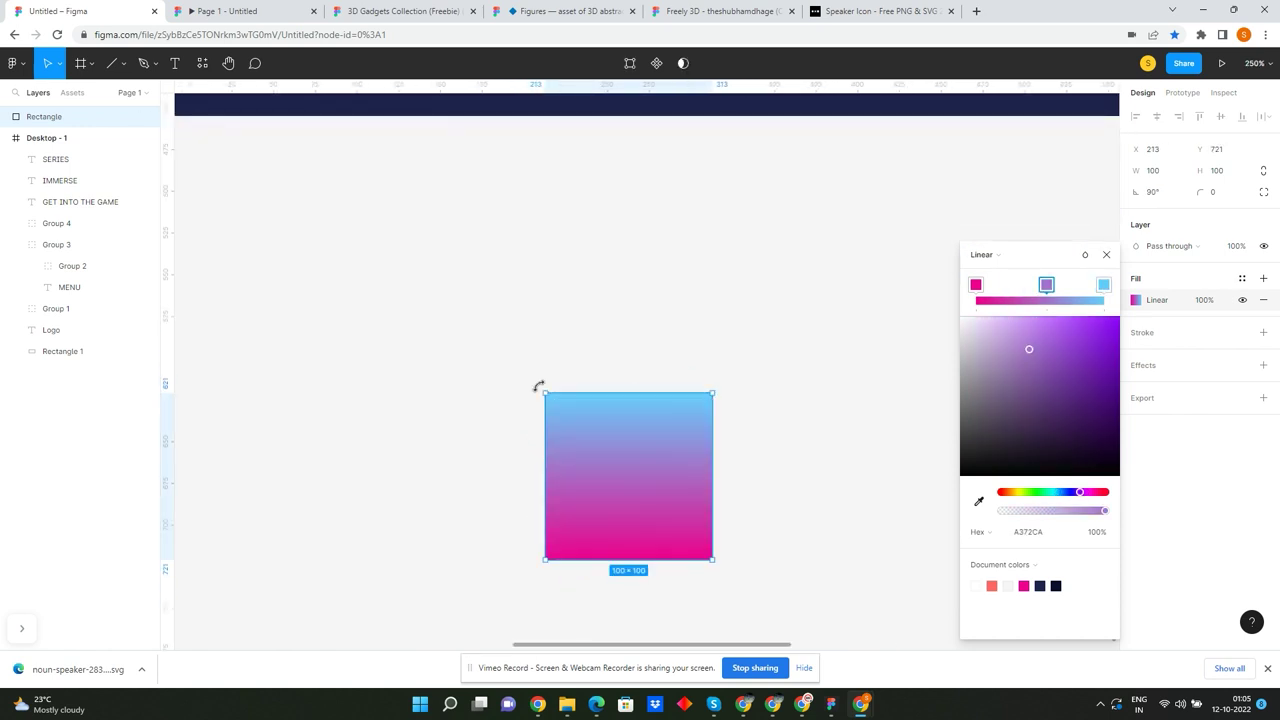
pyautogui.click(675, 343)
# - Move the square right of the frame and save its gradient as colour style 'text gred'
pyautogui.scroll(-5, 597, 417)
pyautogui.moveTo(584, 452); pyautogui.dragTo(853, 285)
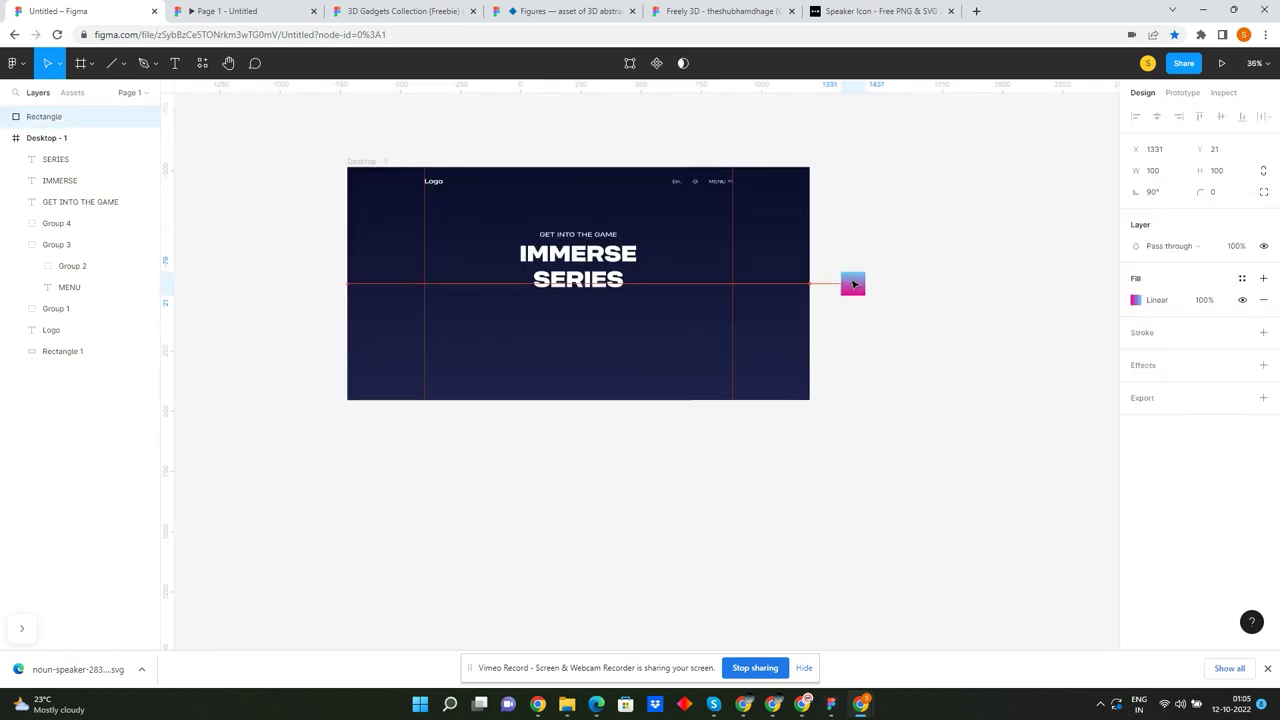
pyautogui.scroll(4, 880, 300)
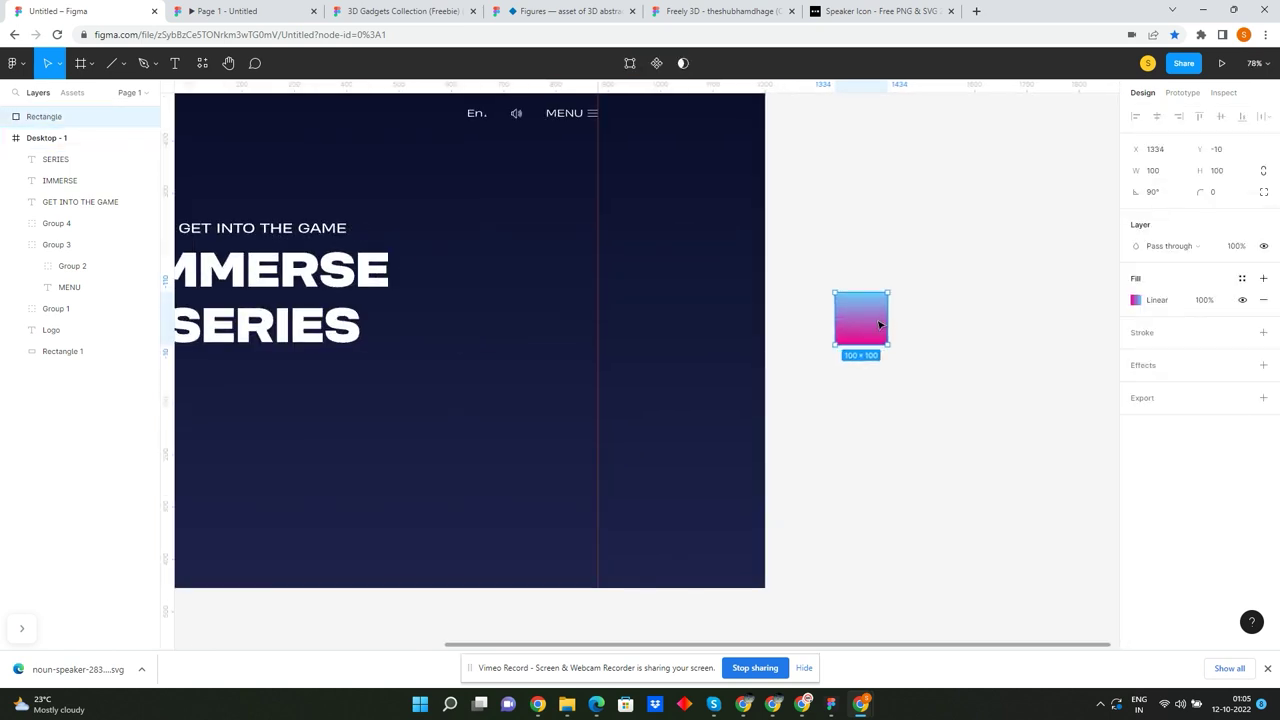
pyautogui.moveTo(877, 330); pyautogui.dragTo(843, 313)
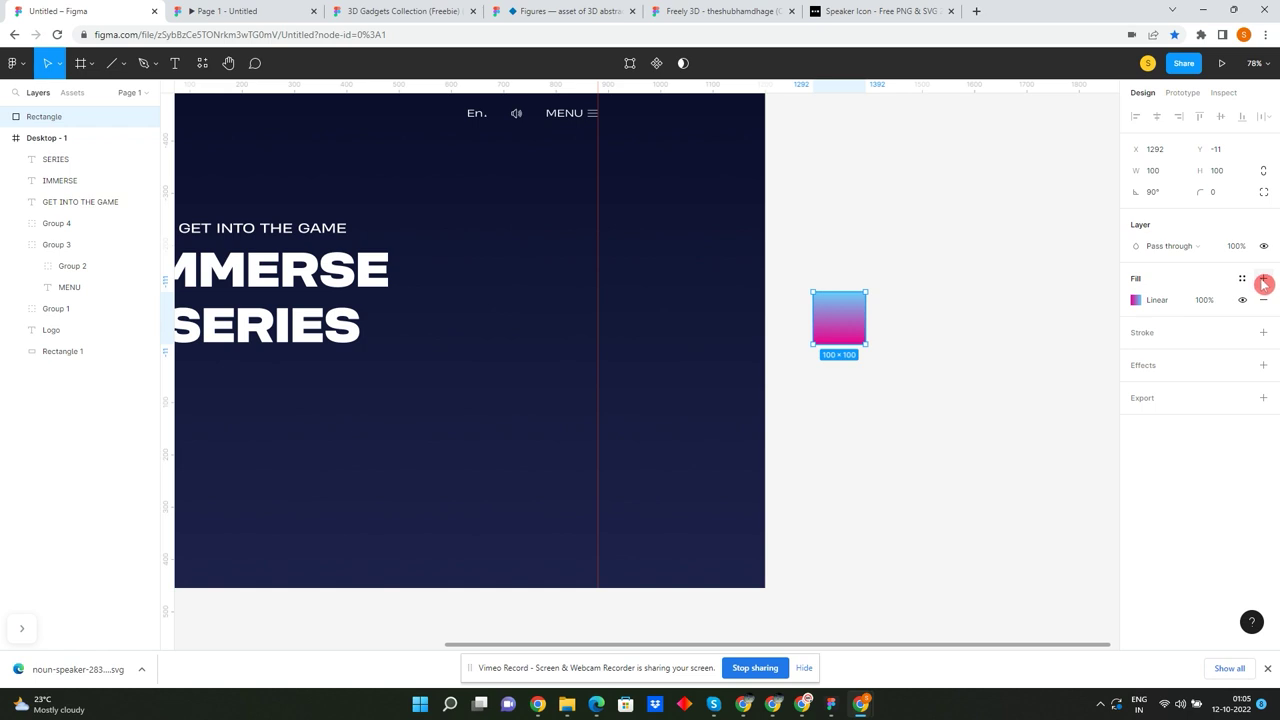
pyautogui.click(1244, 279)
pyautogui.click(1259, 303)
pyautogui.write('text gred')
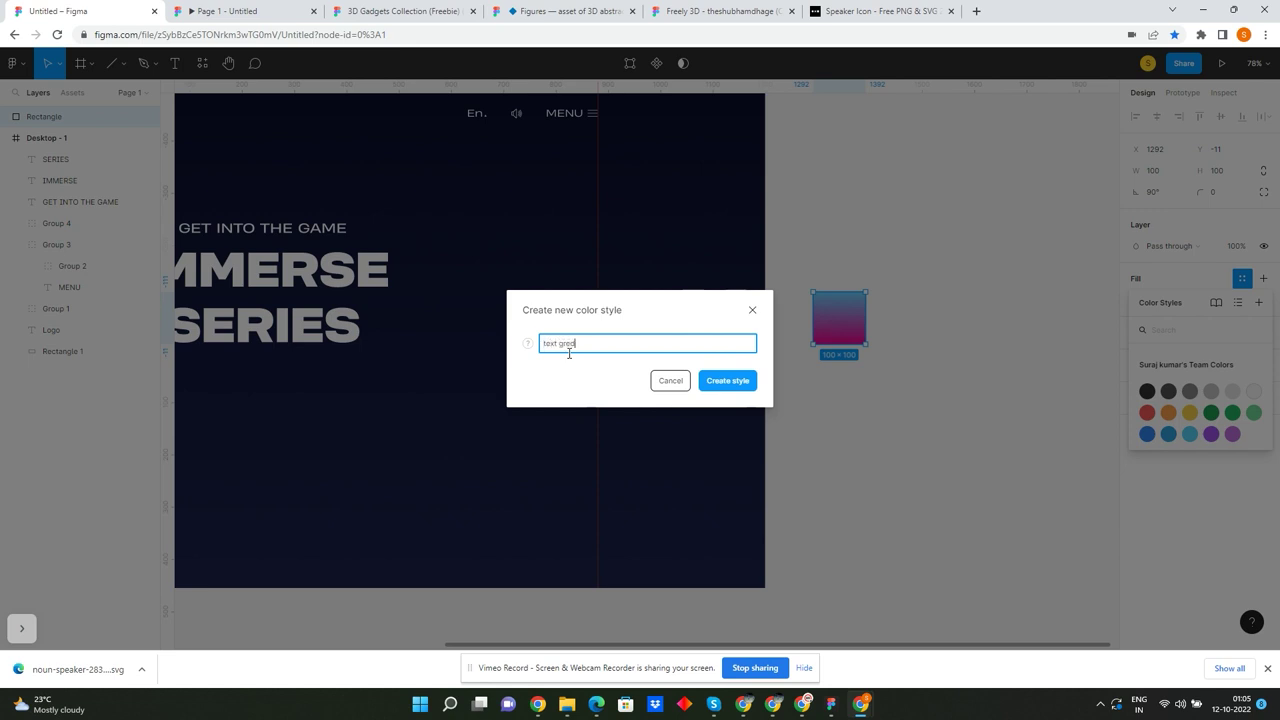
pyautogui.click(720, 382)
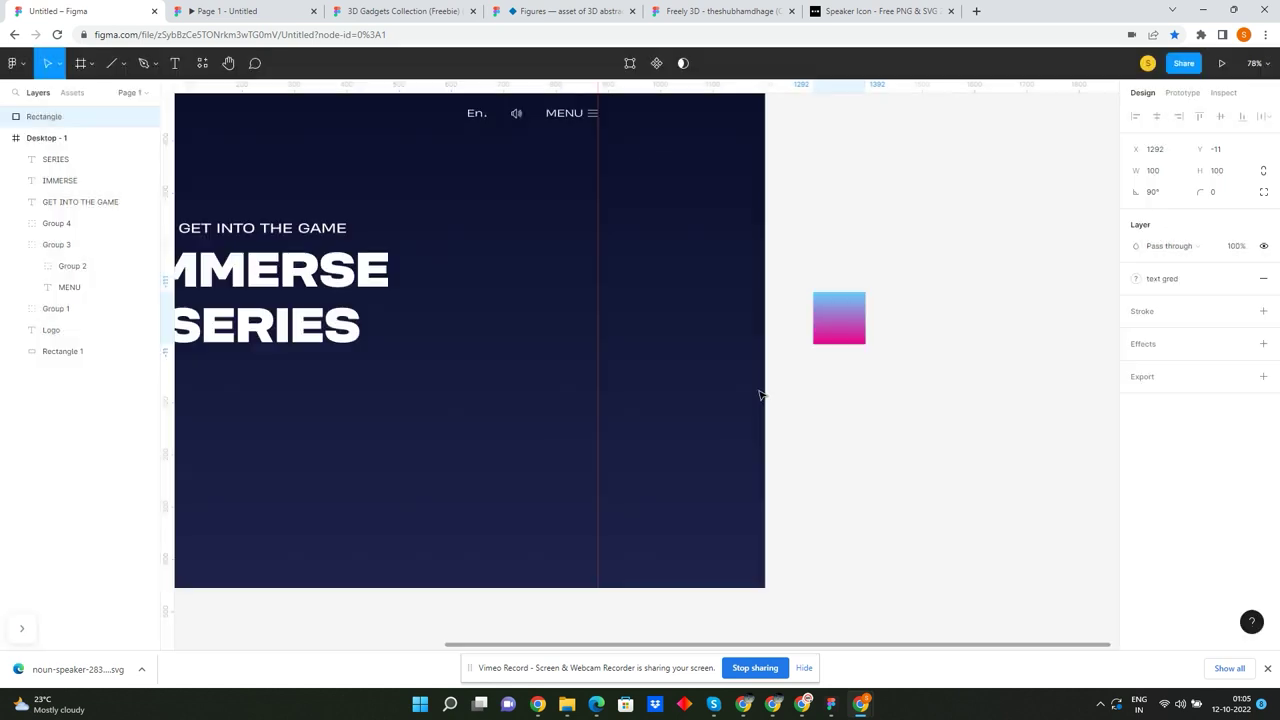
pyautogui.click(869, 216)
pyautogui.scroll(-3, 651, 317)
# - Give SERIES a 2px 'text gred' gradient stroke and hide its white fill
pyautogui.scroll(2, 525, 310)
pyautogui.click(540, 330)
pyautogui.scroll(2, 540, 335)
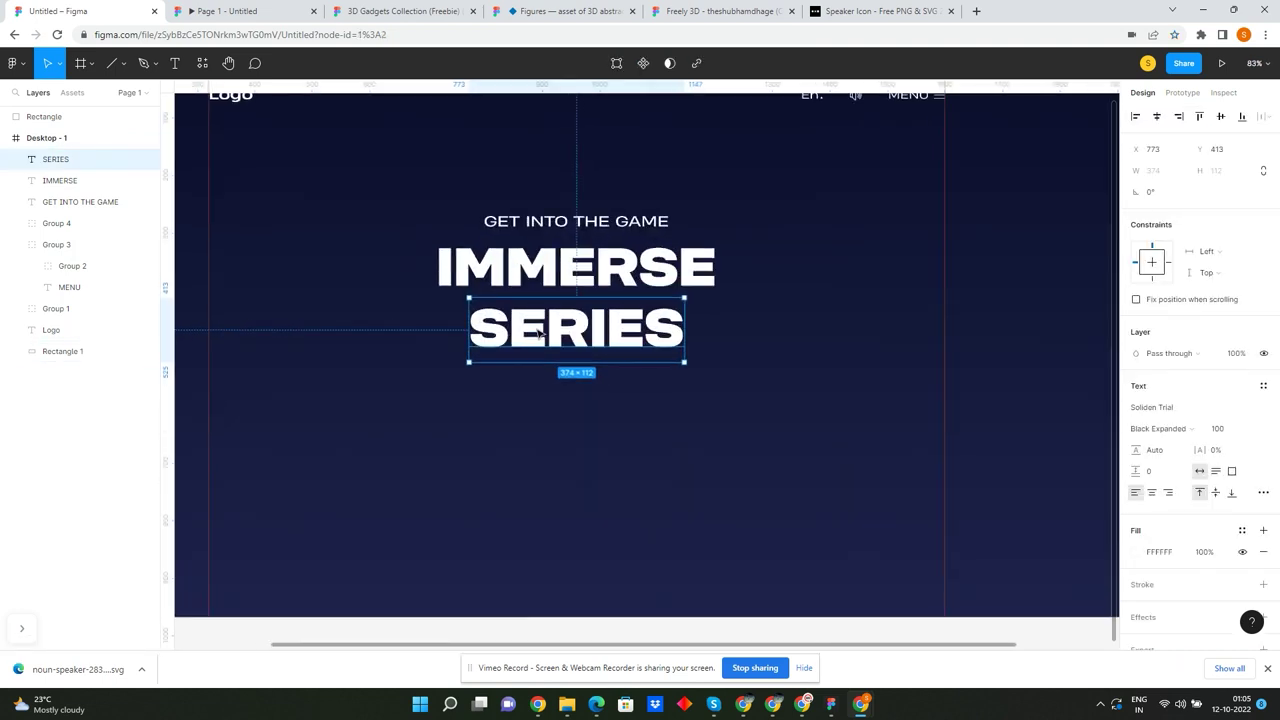
pyautogui.scroll(3, 540, 335)
pyautogui.scroll(-1, 1190, 430)
pyautogui.click(1141, 537)
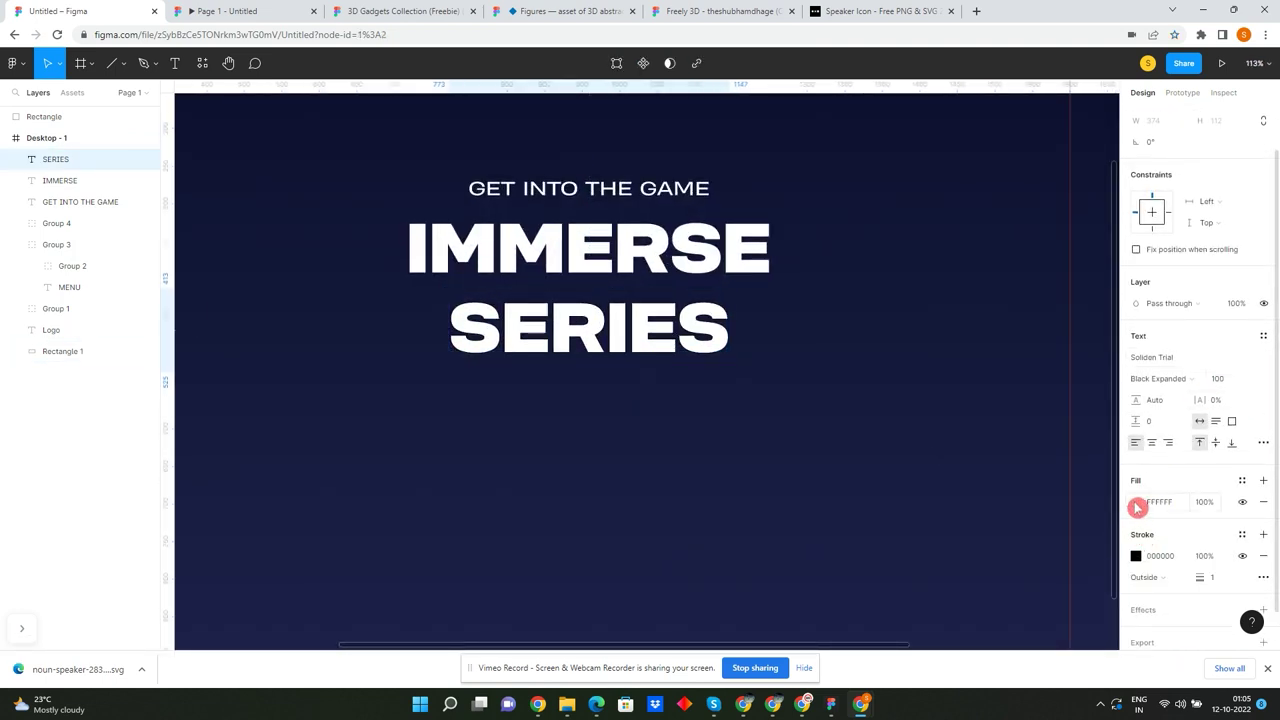
pyautogui.click(1137, 503)
pyautogui.click(1243, 502)
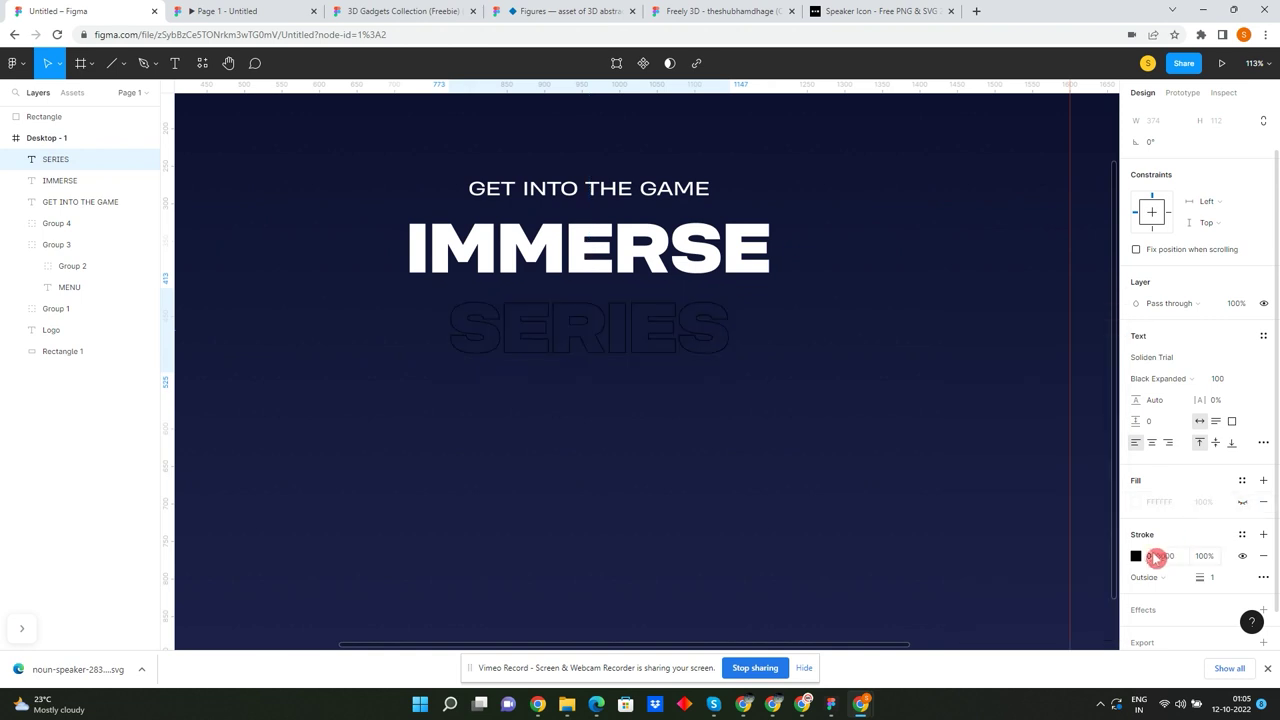
pyautogui.click(1242, 536)
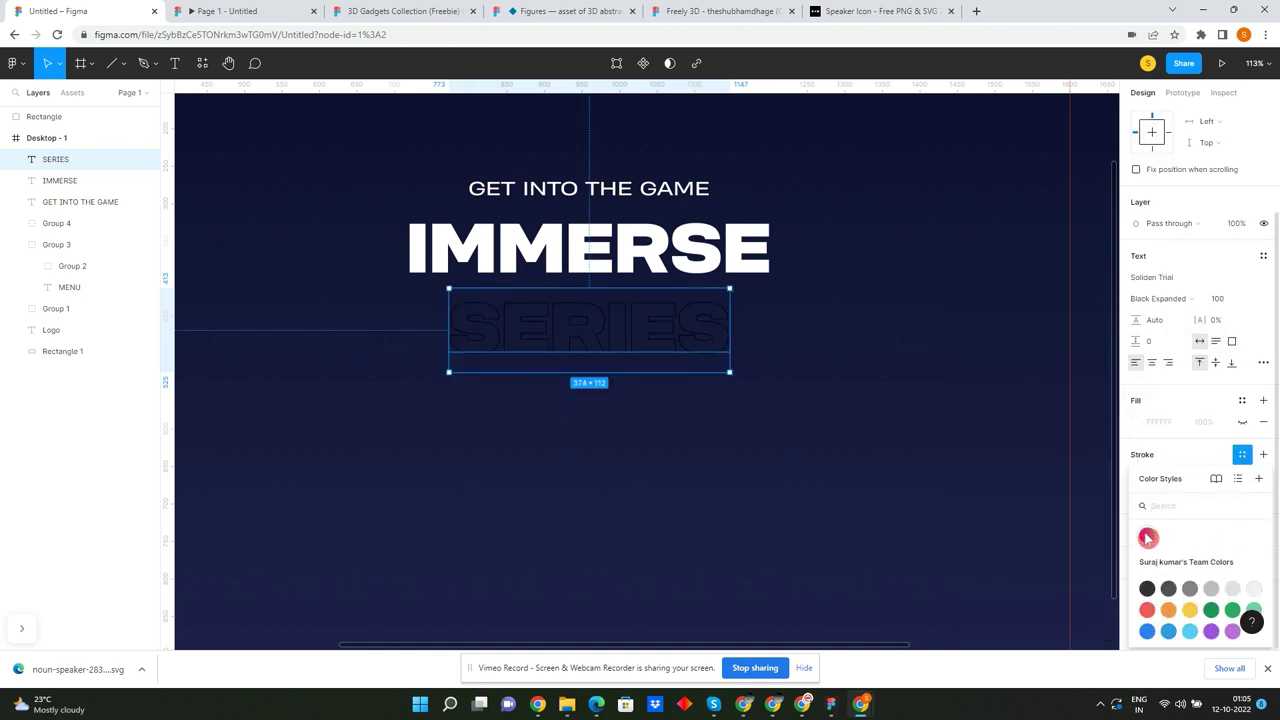
pyautogui.click(1147, 538)
# - Reduce the SERIES font size step by step to 46
pyautogui.keyDown('ctrl'); pyautogui.scroll(5, 618, 335); pyautogui.keyUp('ctrl')
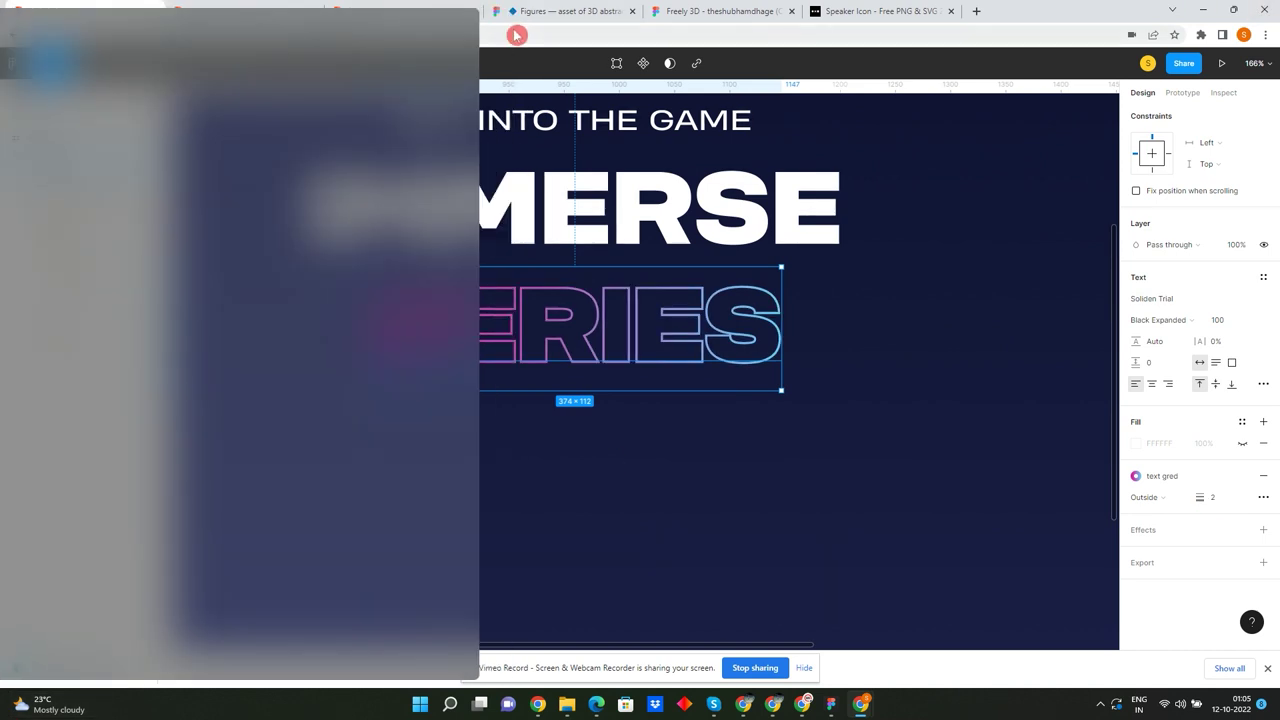
pyautogui.scroll(-5, 588, 302)
pyautogui.keyDown('ctrl'); pyautogui.scroll(3, 588, 302); pyautogui.keyUp('ctrl')
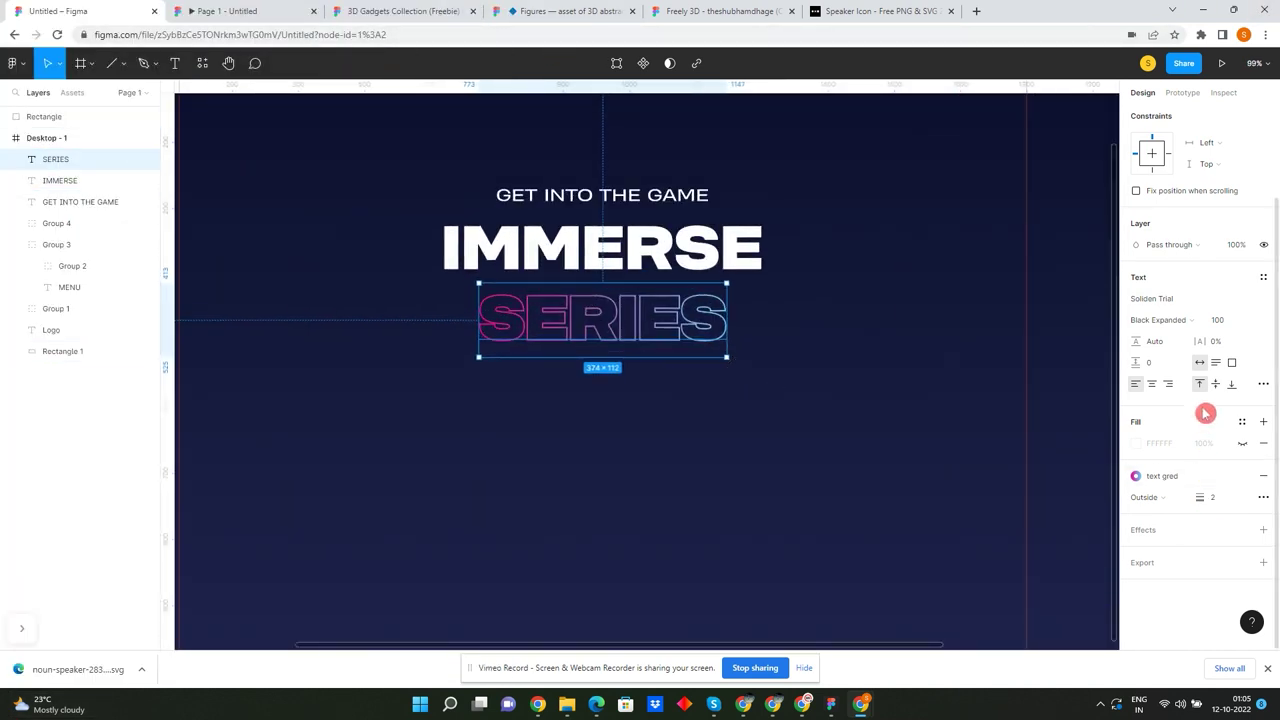
pyautogui.write('85')
pyautogui.press('Return')
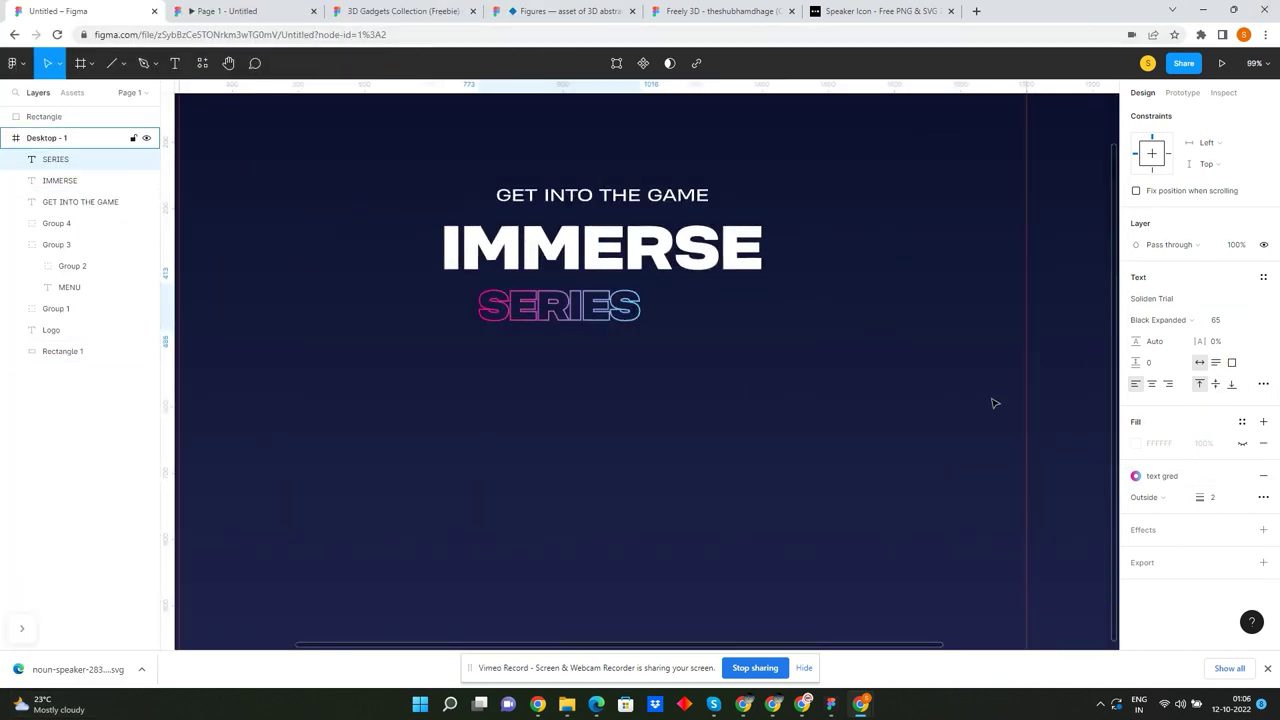
pyautogui.keyDown('ctrl'); pyautogui.scroll(3, 600, 305); pyautogui.keyUp('ctrl')
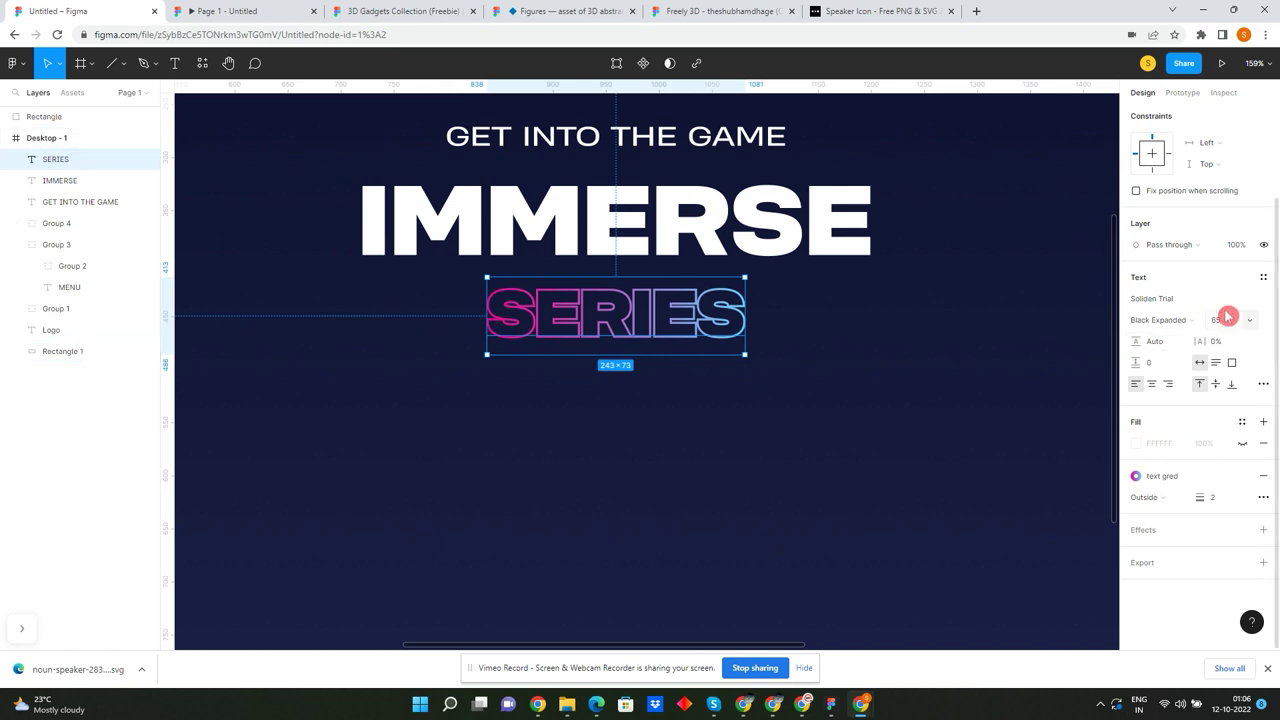
pyautogui.write('56')
pyautogui.press('Return')
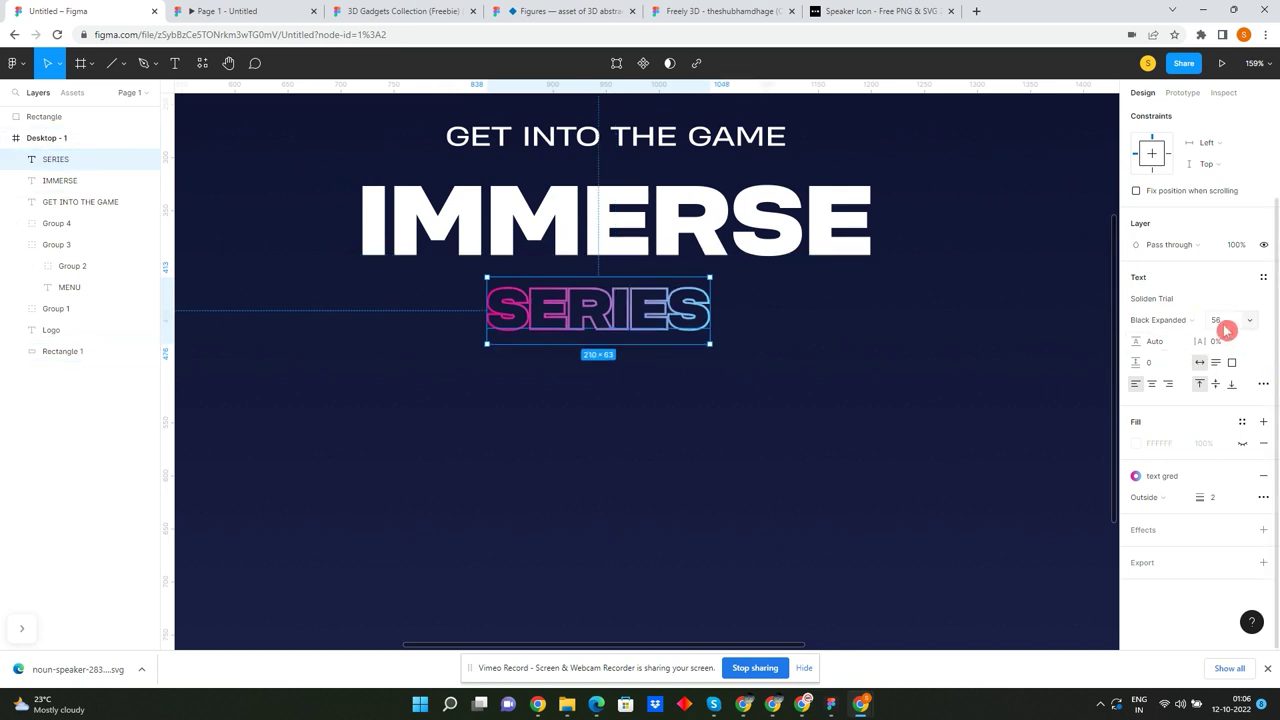
pyautogui.write('46')
pyautogui.press('Return')
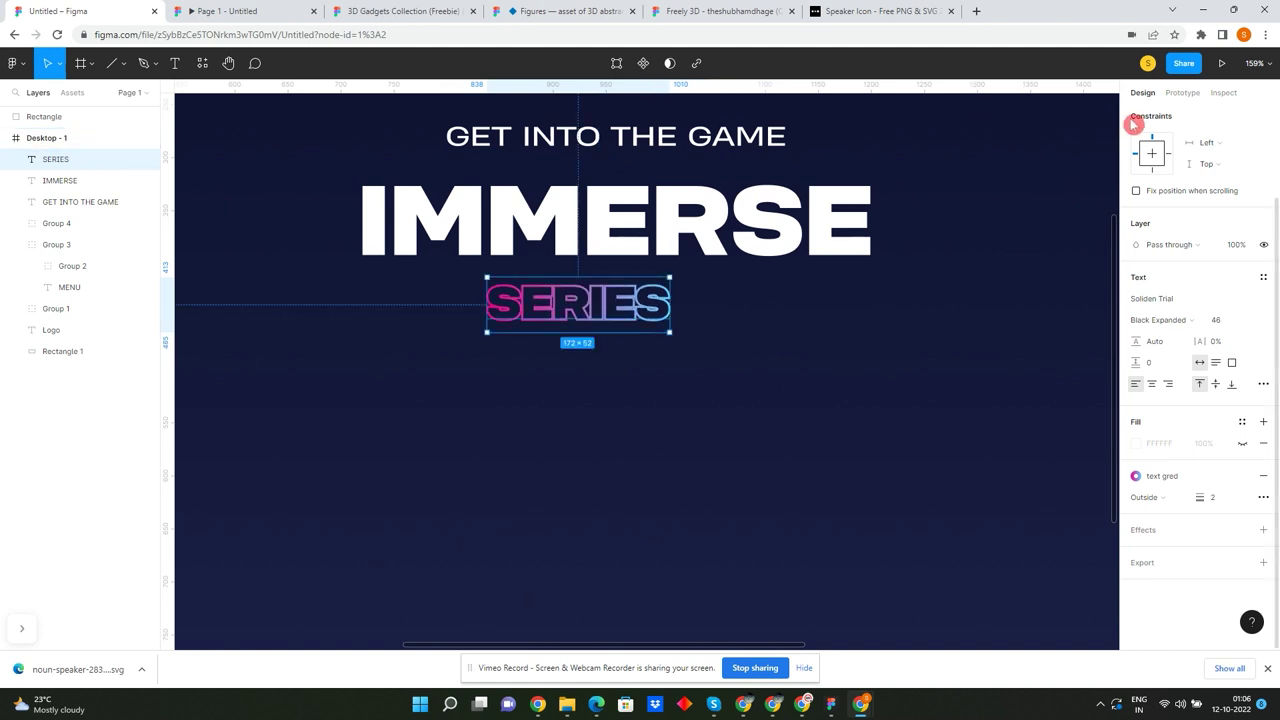
# - Align the three headline texts on their horizontal centres
pyautogui.hotkey('shift', '1')
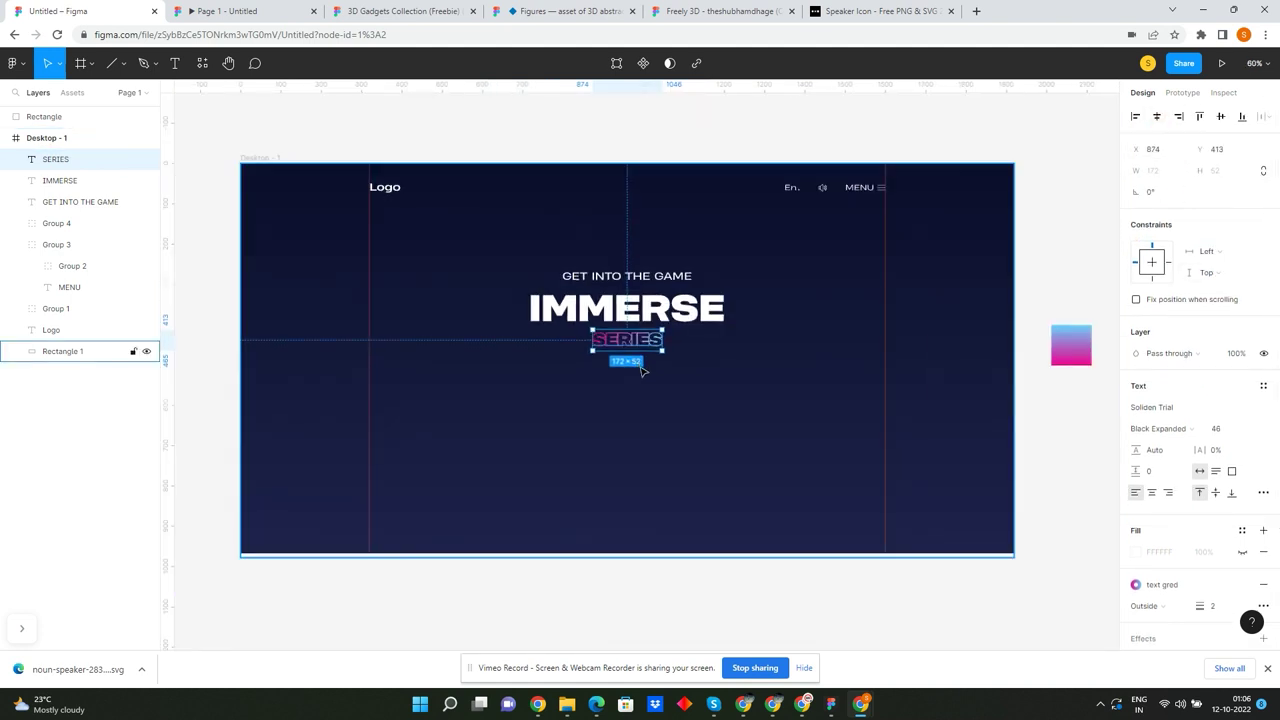
pyautogui.click(343, 249)
pyautogui.moveTo(343, 249); pyautogui.dragTo(909, 500)
pyautogui.click(90, 180)
pyautogui.keyDown('shift'); pyautogui.click(80, 202); pyautogui.keyUp('shift')
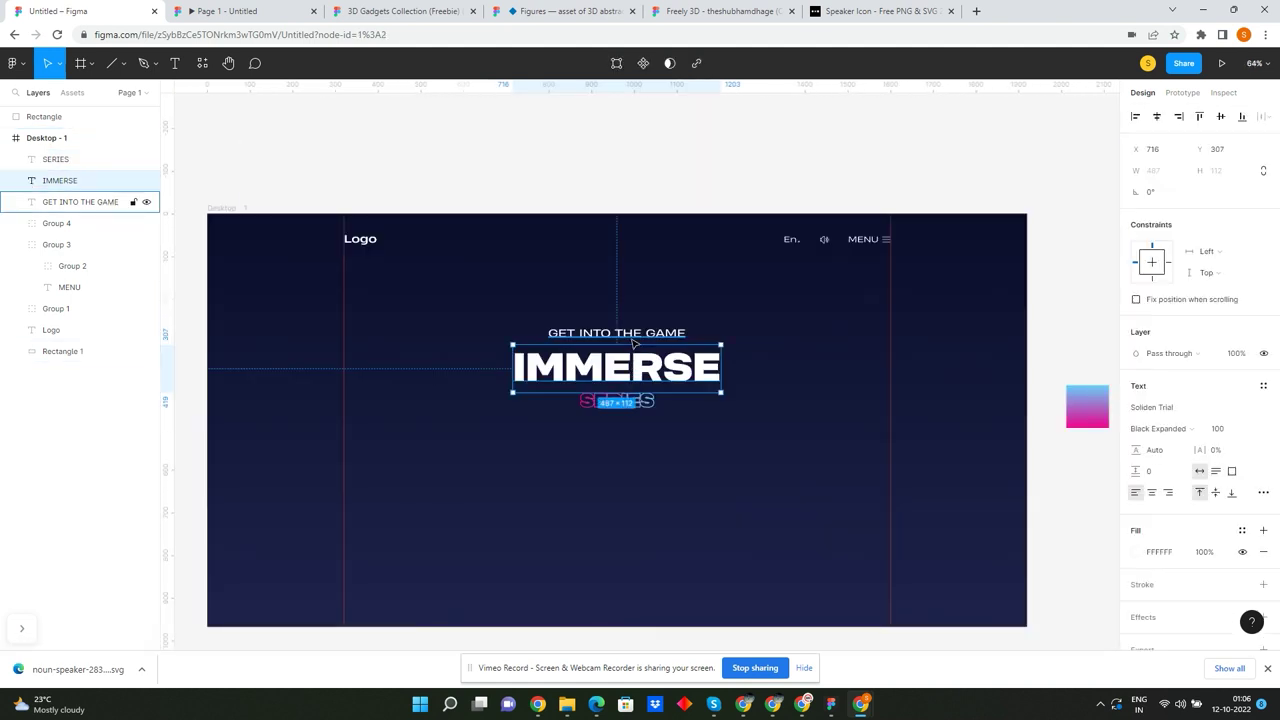
pyautogui.keyDown('shift'); pyautogui.click(630, 405); pyautogui.keyUp('shift')
pyautogui.click(1262, 116)
pyautogui.click(1095, 142)
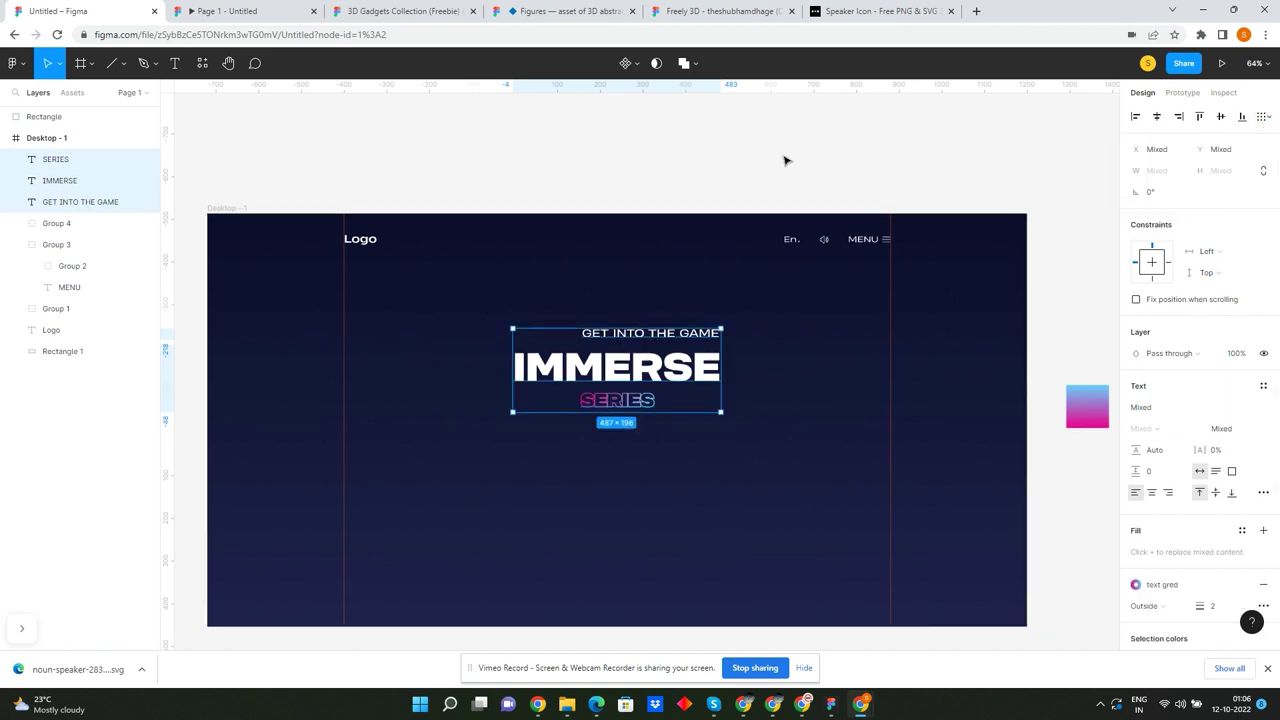
# - Move the three-line headline block up slightly within the hero frame
pyautogui.click(655, 170)
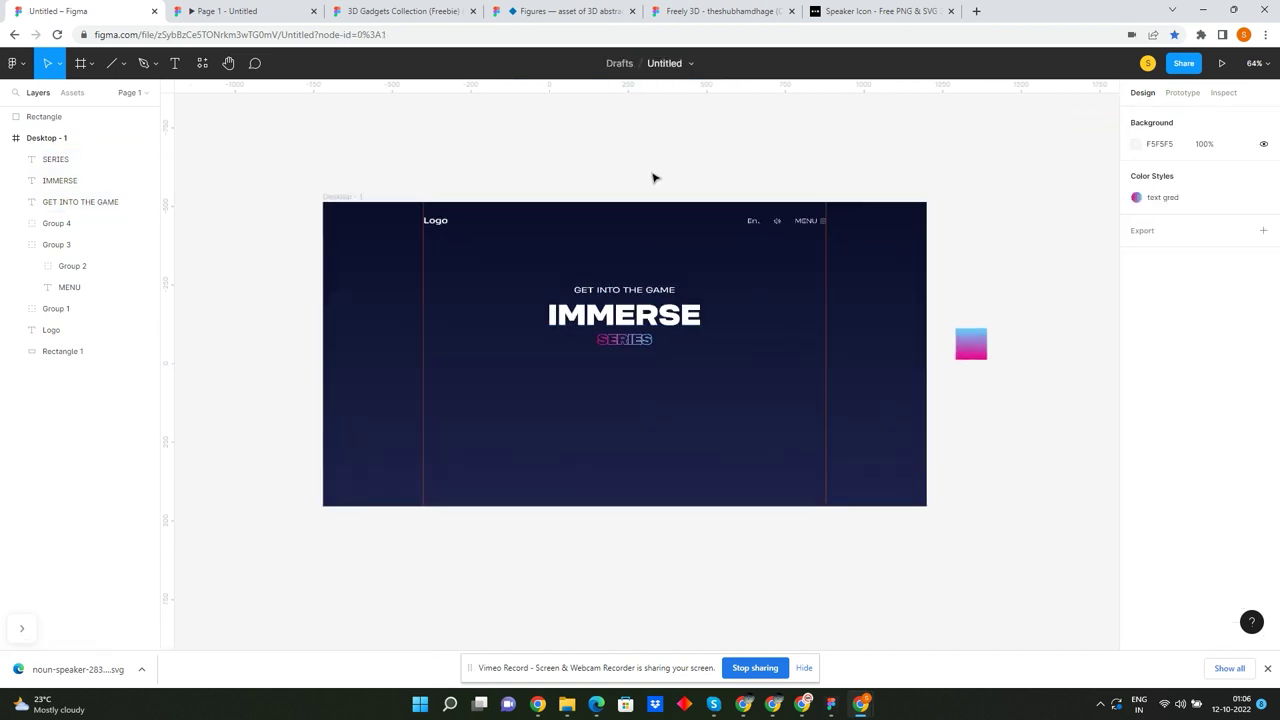
pyautogui.moveTo(294, 191); pyautogui.dragTo(985, 534)
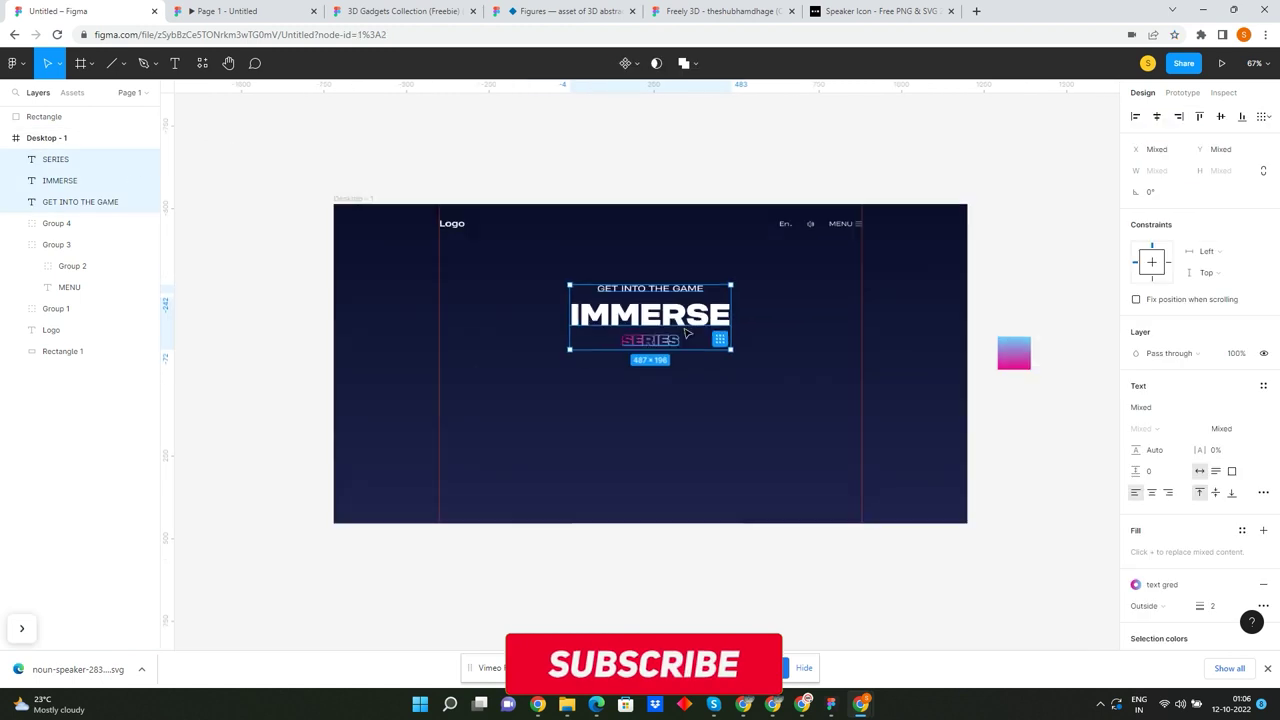
pyautogui.moveTo(377, 226); pyautogui.dragTo(960, 522)
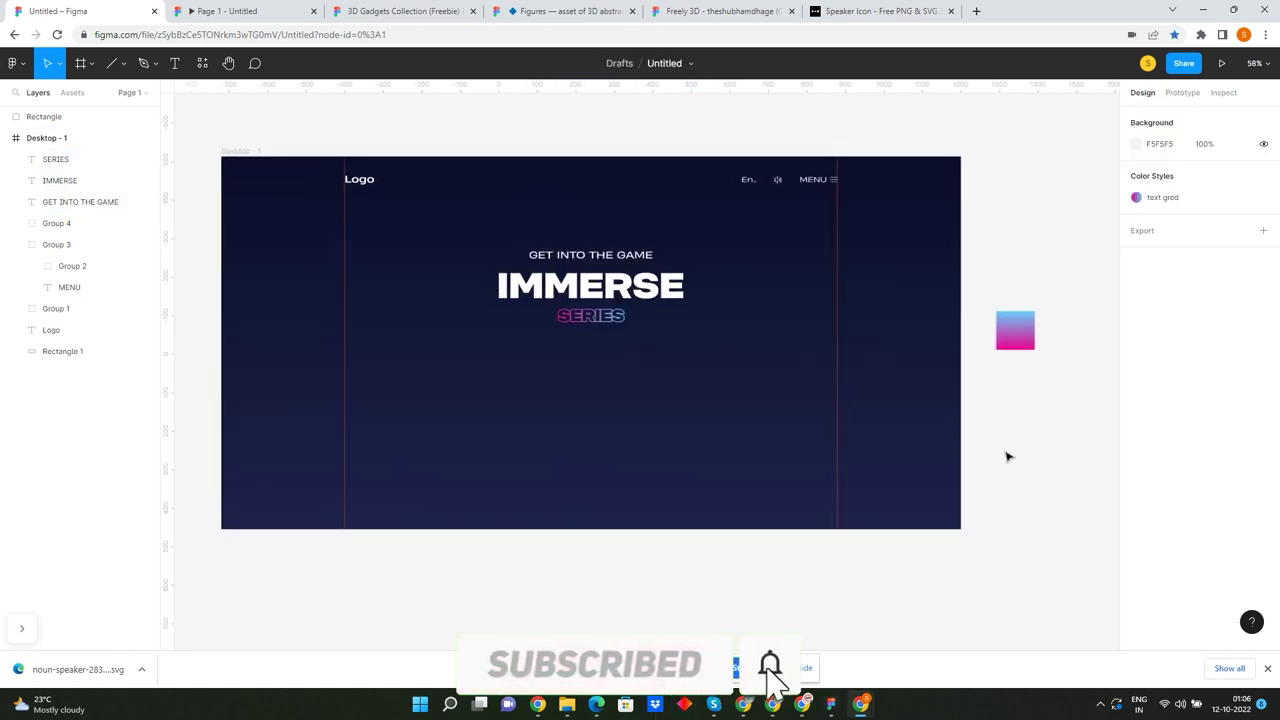
pyautogui.click(80, 201)
pyautogui.keyDown('shift'); pyautogui.click(55, 159); pyautogui.keyUp('shift')
pyautogui.moveTo(625, 296); pyautogui.dragTo(625, 282)
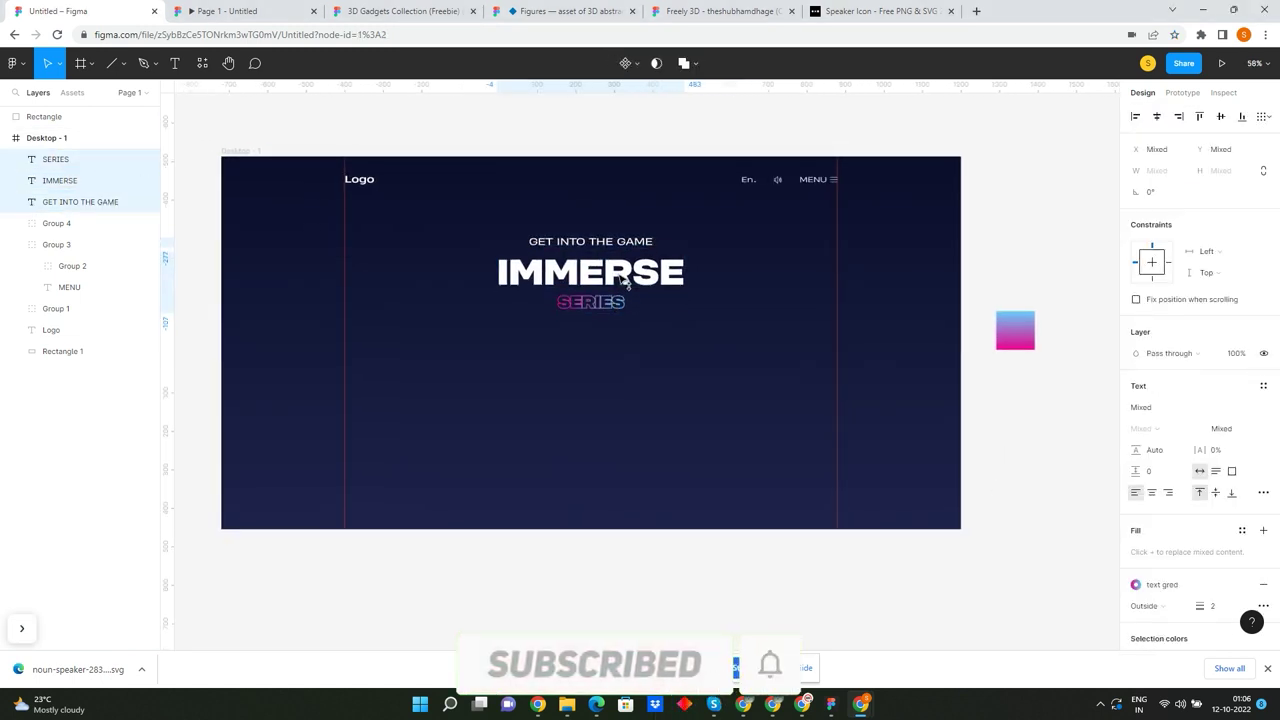
pyautogui.click(580, 140)
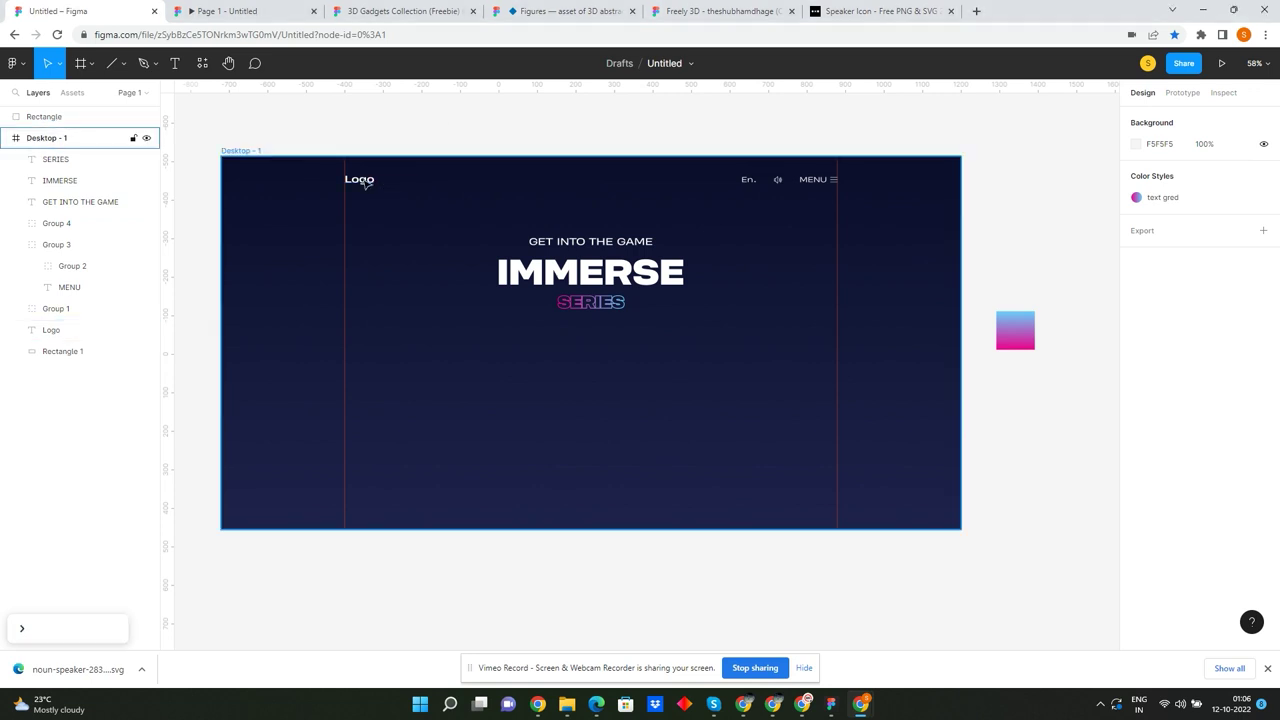
# - Set the Logo text weight to ExtraBold Italic
pyautogui.click(364, 180)
pyautogui.scroll(3, 300, 110)
pyautogui.scroll(3, 308, 124)
pyautogui.click(1162, 432)
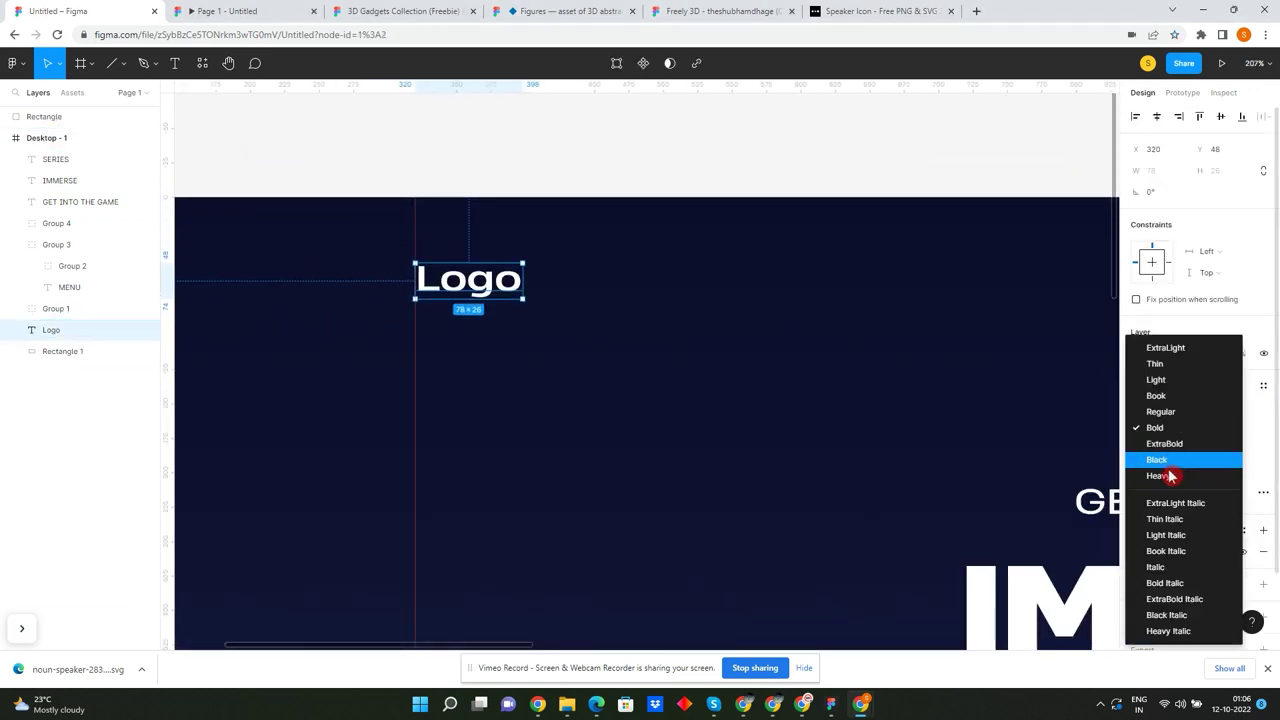
pyautogui.click(1183, 600)
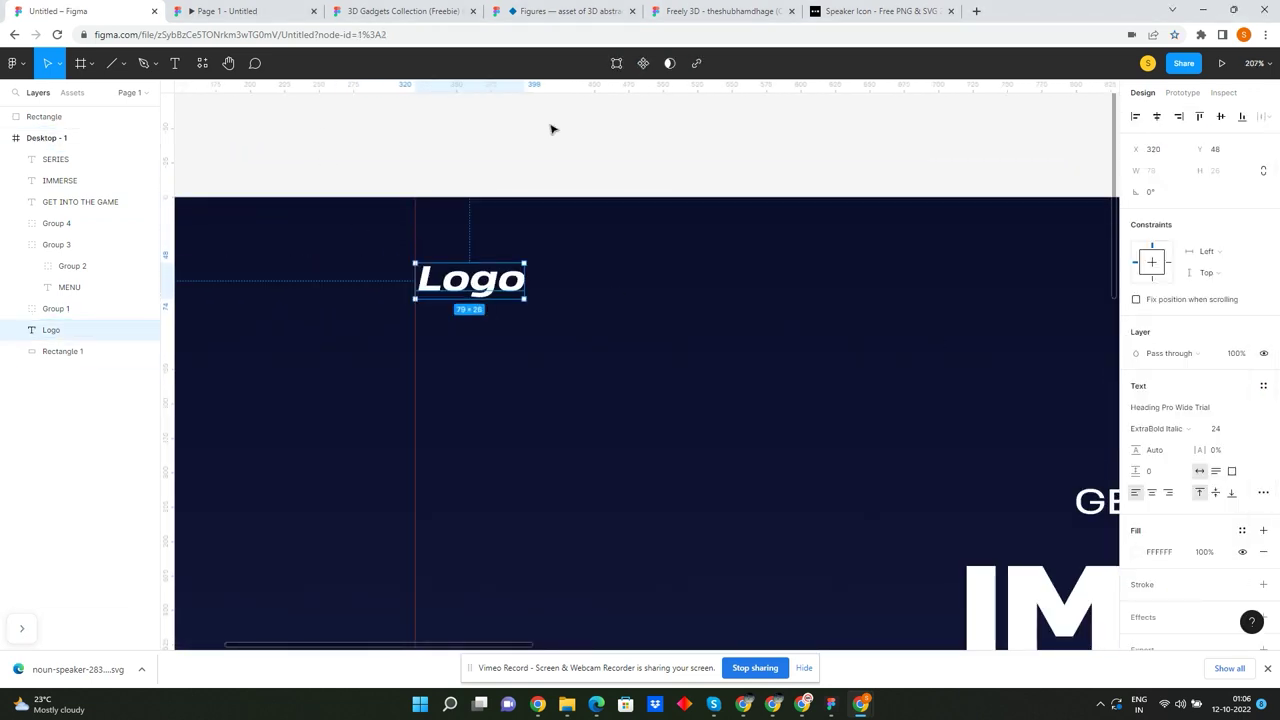
pyautogui.scroll(-4, 463, 236)
pyautogui.scroll(-2, 491, 171)
pyautogui.click(491, 171)
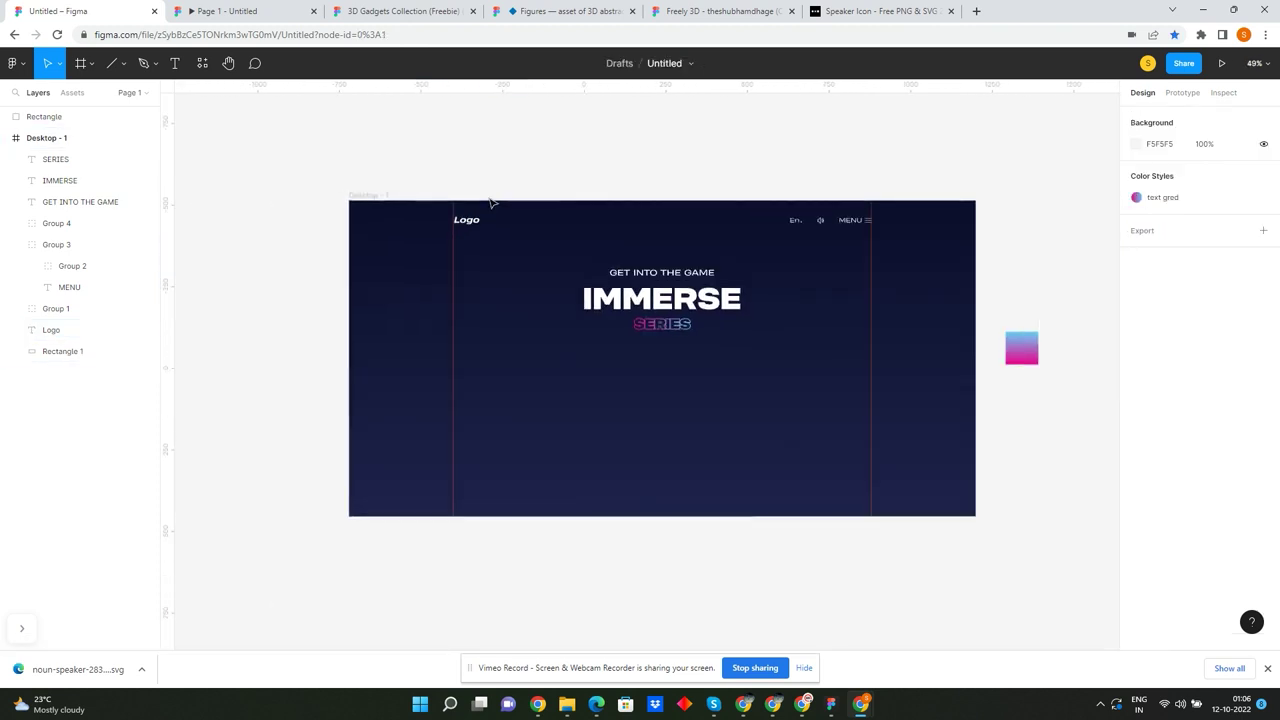
pyautogui.moveTo(334, 188); pyautogui.dragTo(1011, 528)
pyautogui.hotkey('shift', '2')
pyautogui.click(655, 625)
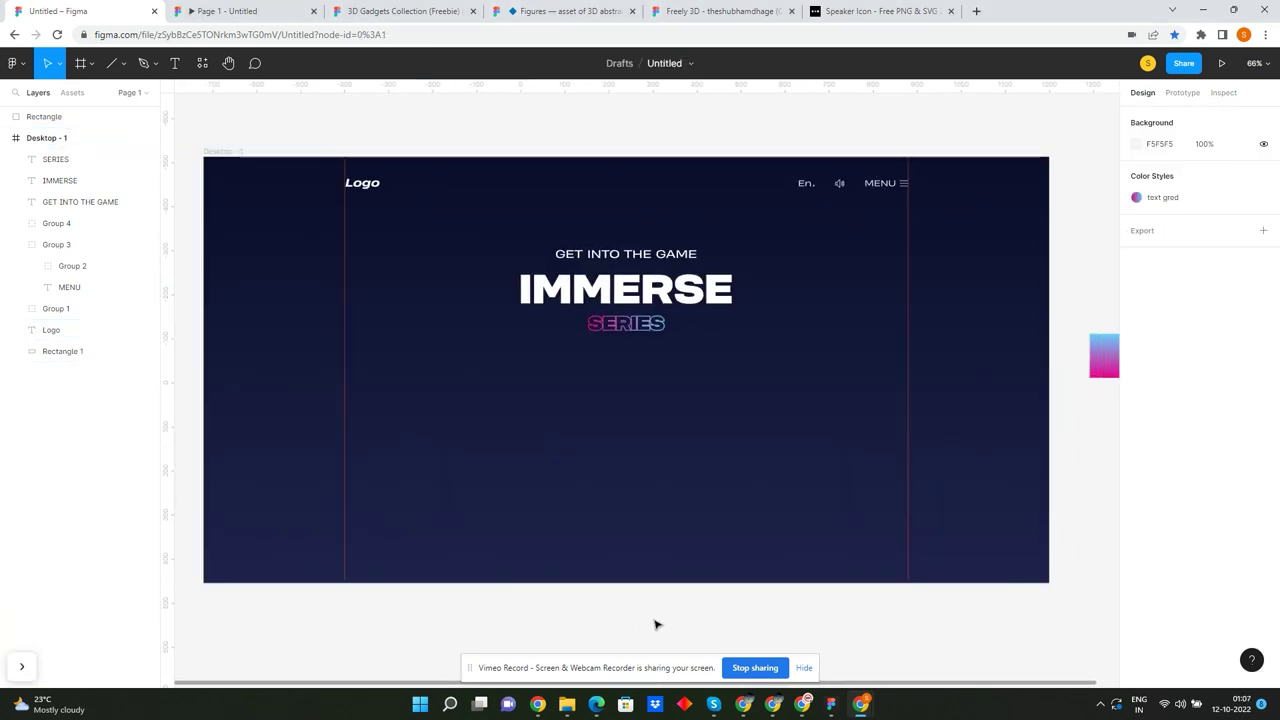
# - In the Figures 3D abstract objects file, select the sphere figure frame
pyautogui.click(190, 8)
pyautogui.click(383, 12)
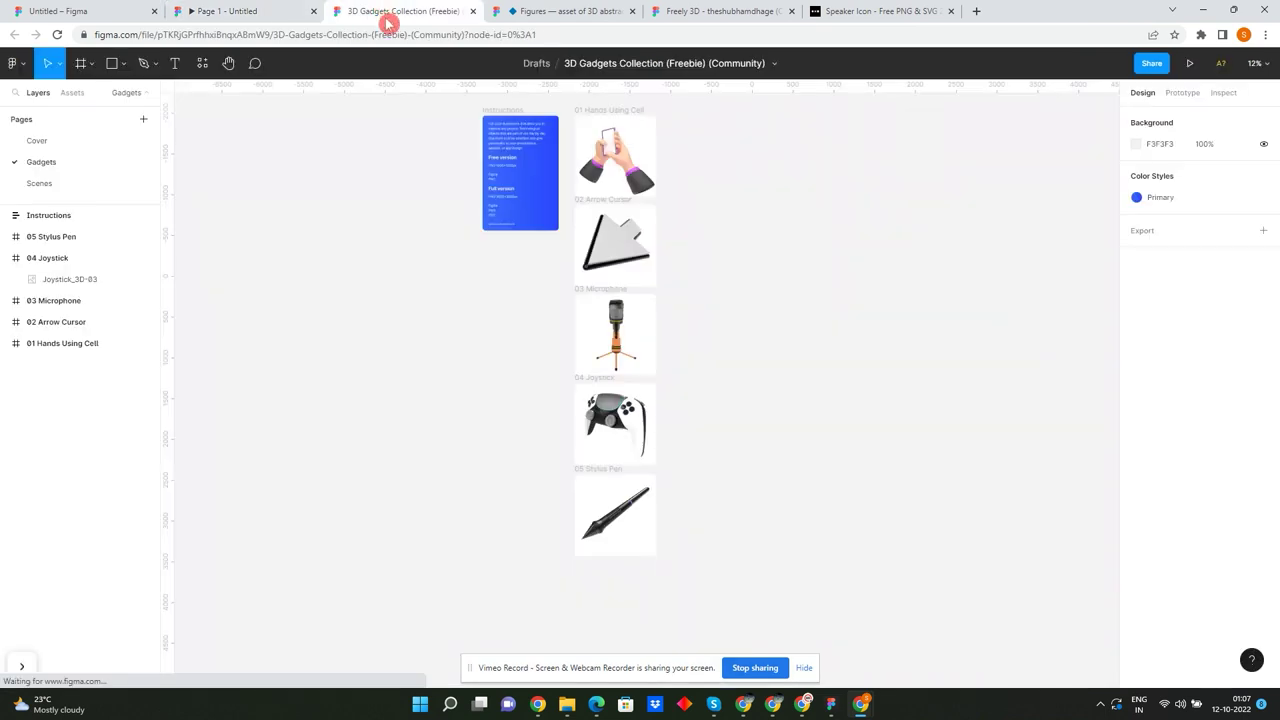
pyautogui.click(210, 7)
pyautogui.click(314, 11)
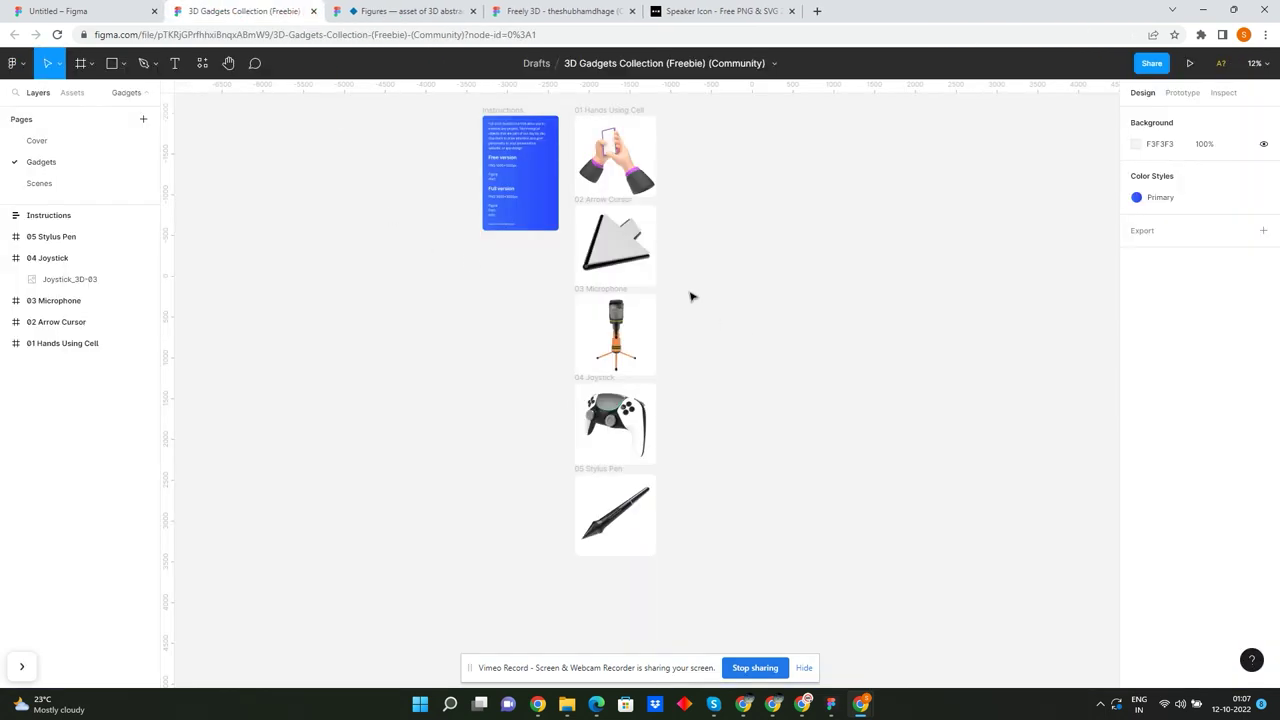
pyautogui.click(405, 11)
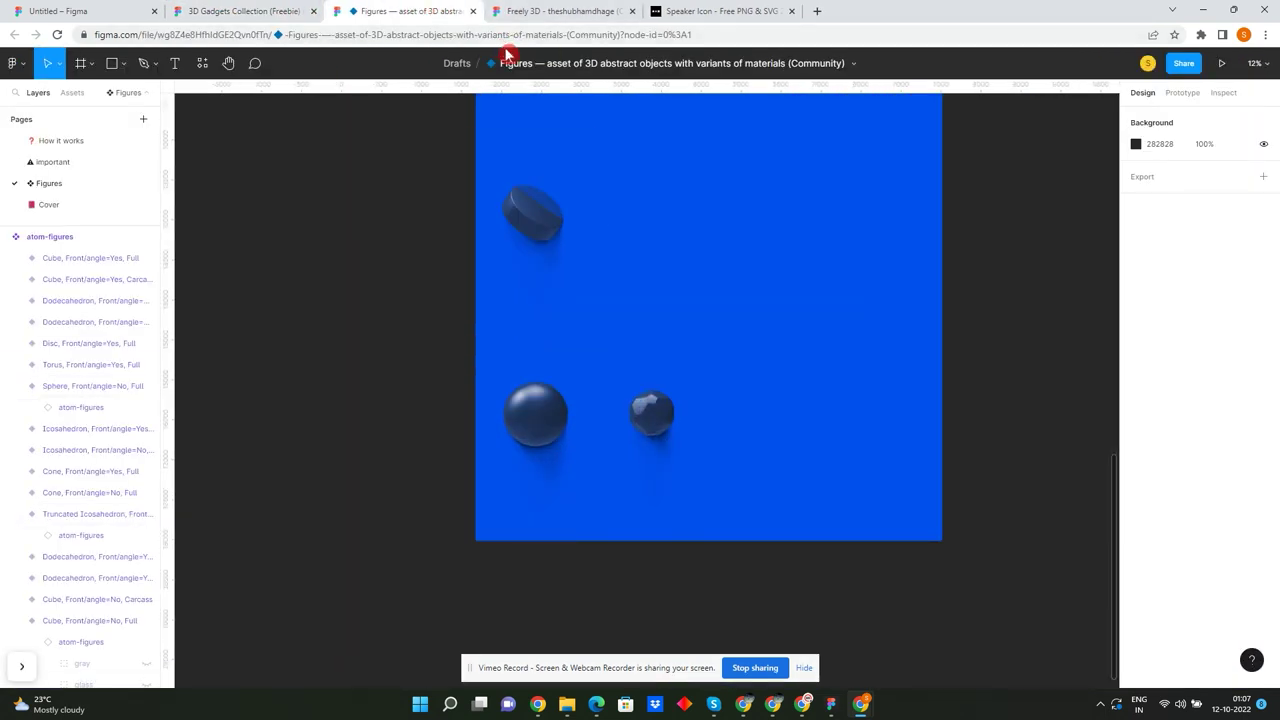
pyautogui.doubleClick(549, 64)
pyautogui.scroll(2, 559, 450)
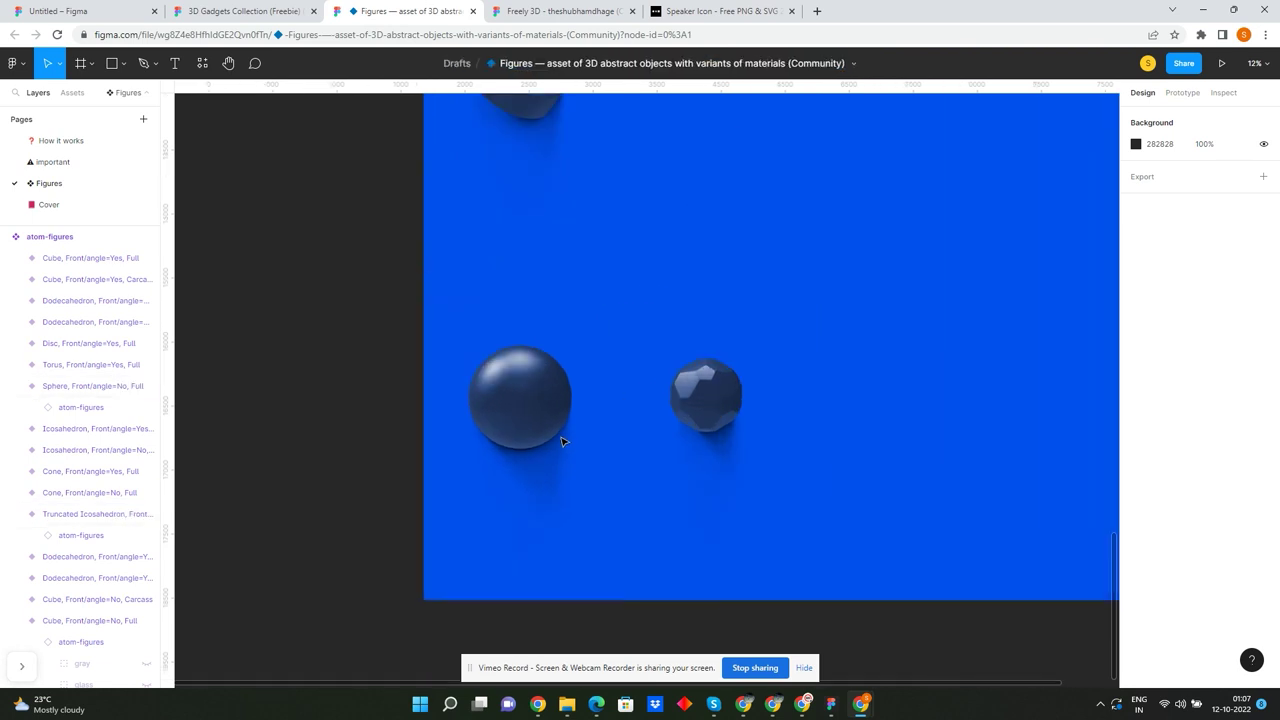
pyautogui.click(563, 437)
# - Copy the sphere figure and return to the IMMERSE hero design
pyautogui.scroll(-3, 563, 400)
pyautogui.scroll(-3, 566, 262)
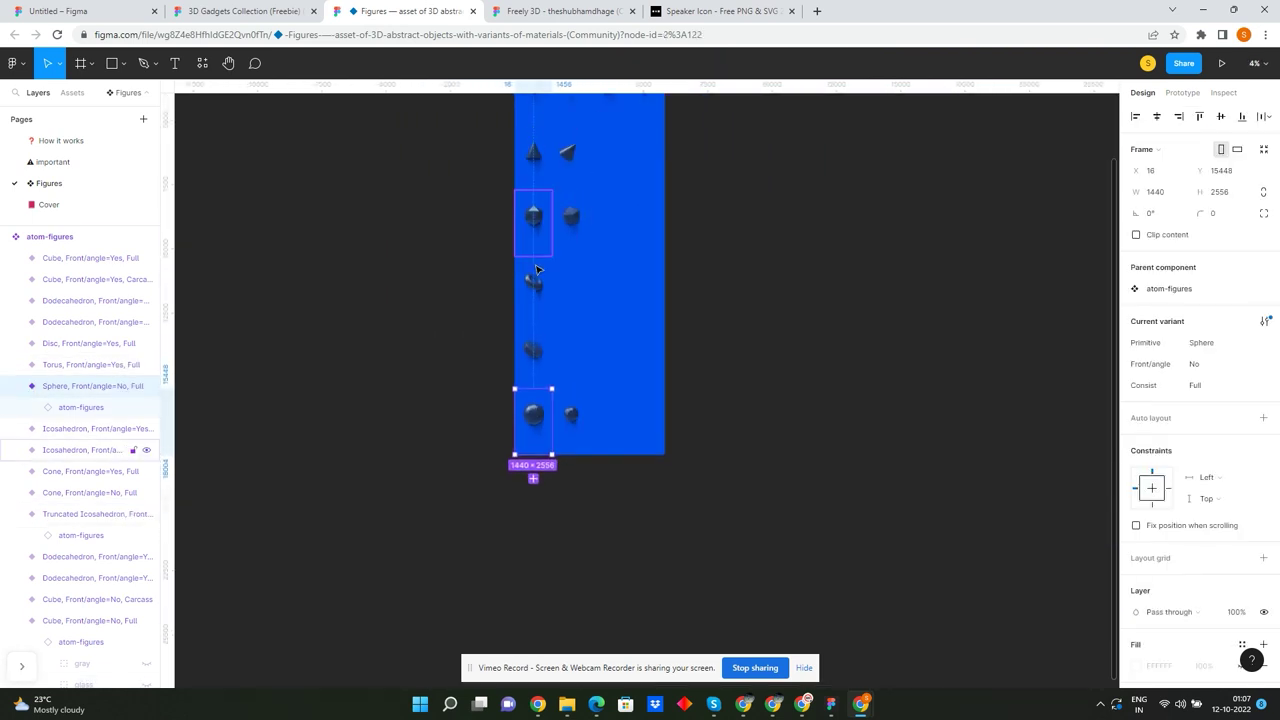
pyautogui.scroll(2, 541, 372)
pyautogui.scroll(5, 545, 364)
pyautogui.scroll(3, 563, 343)
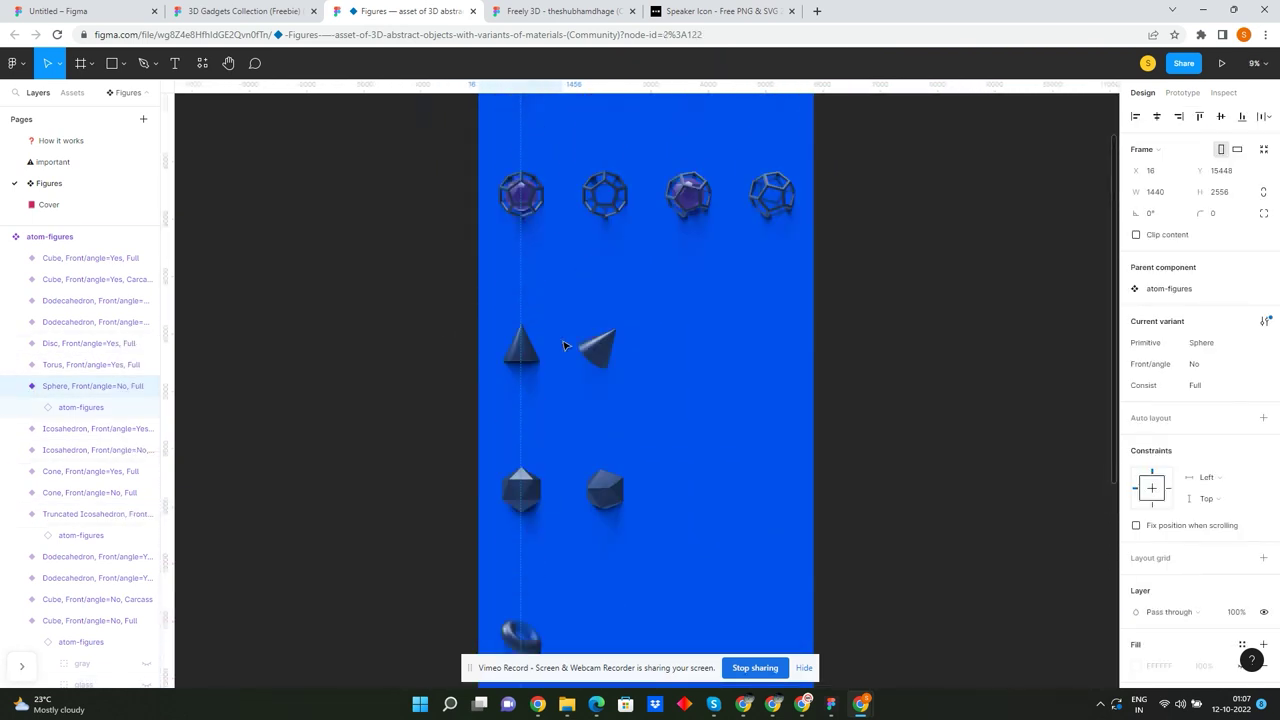
pyautogui.scroll(1, 551, 309)
pyautogui.scroll(1, 565, 300)
pyautogui.scroll(-4, 550, 330)
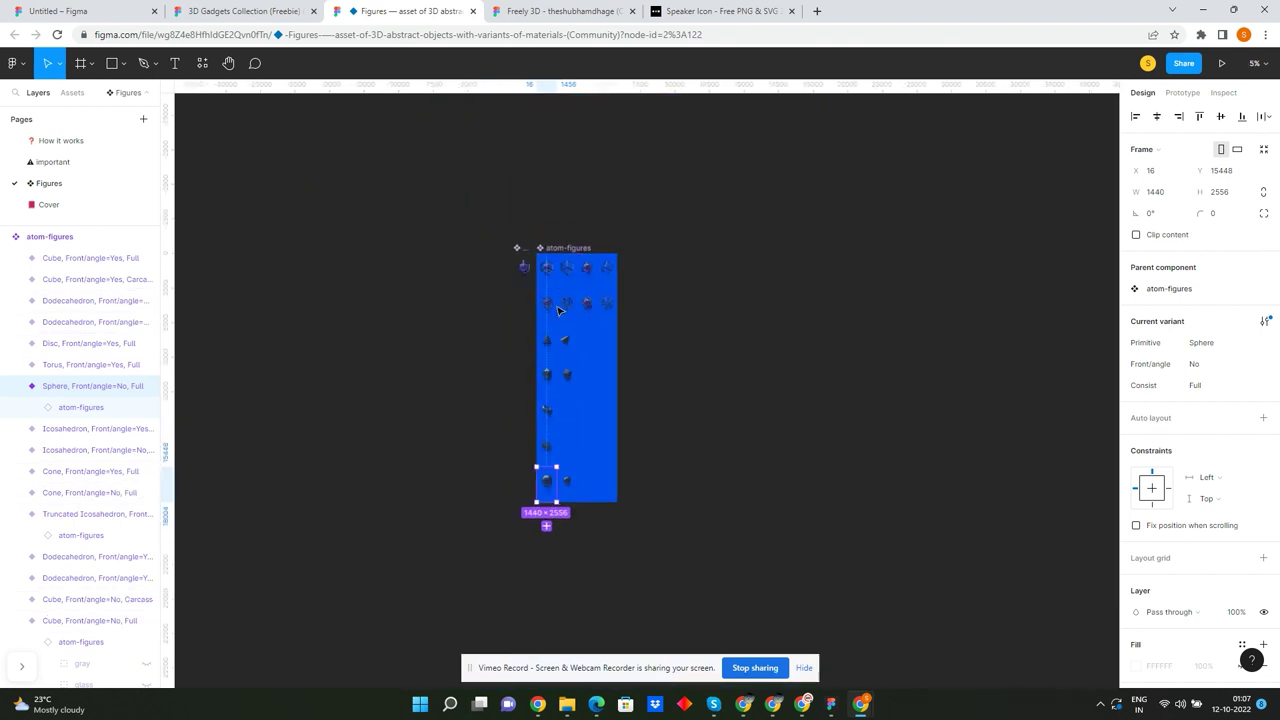
pyautogui.scroll(2, 571, 334)
pyautogui.scroll(1, 588, 316)
pyautogui.scroll(3, 588, 316)
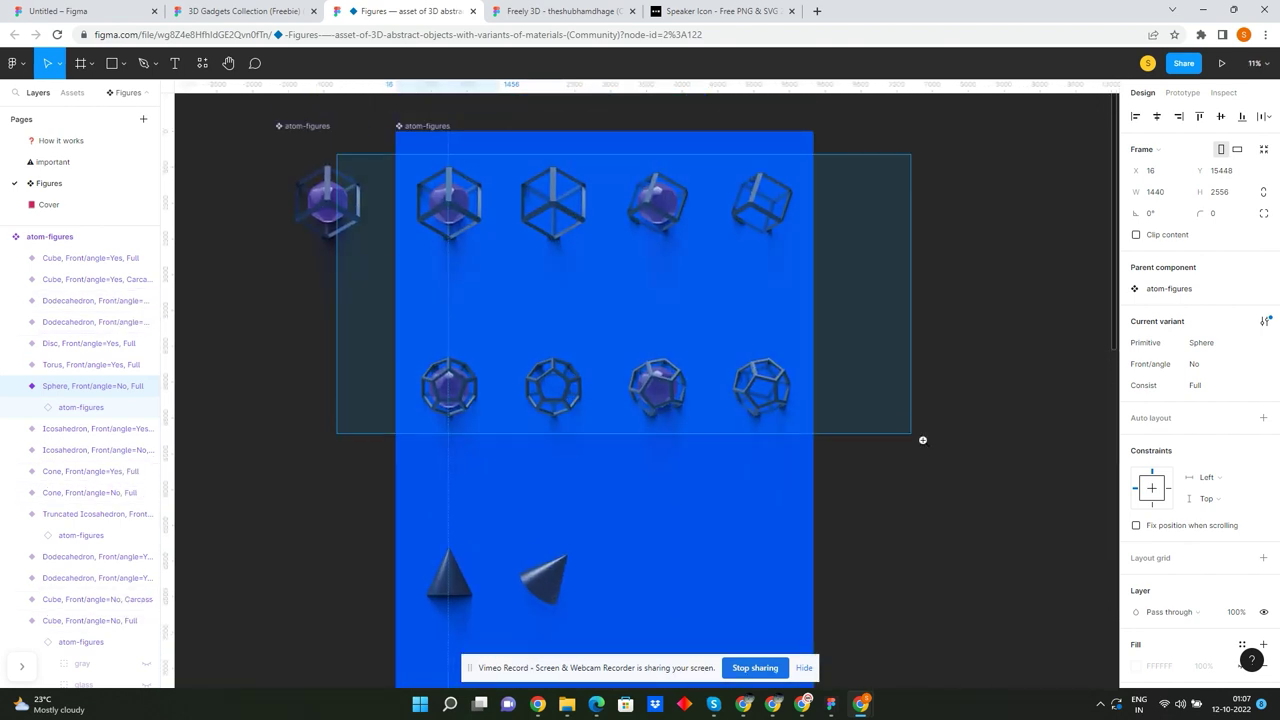
pyautogui.scroll(-1, 580, 340)
pyautogui.scroll(2, 603, 364)
pyautogui.scroll(2, 474, 423)
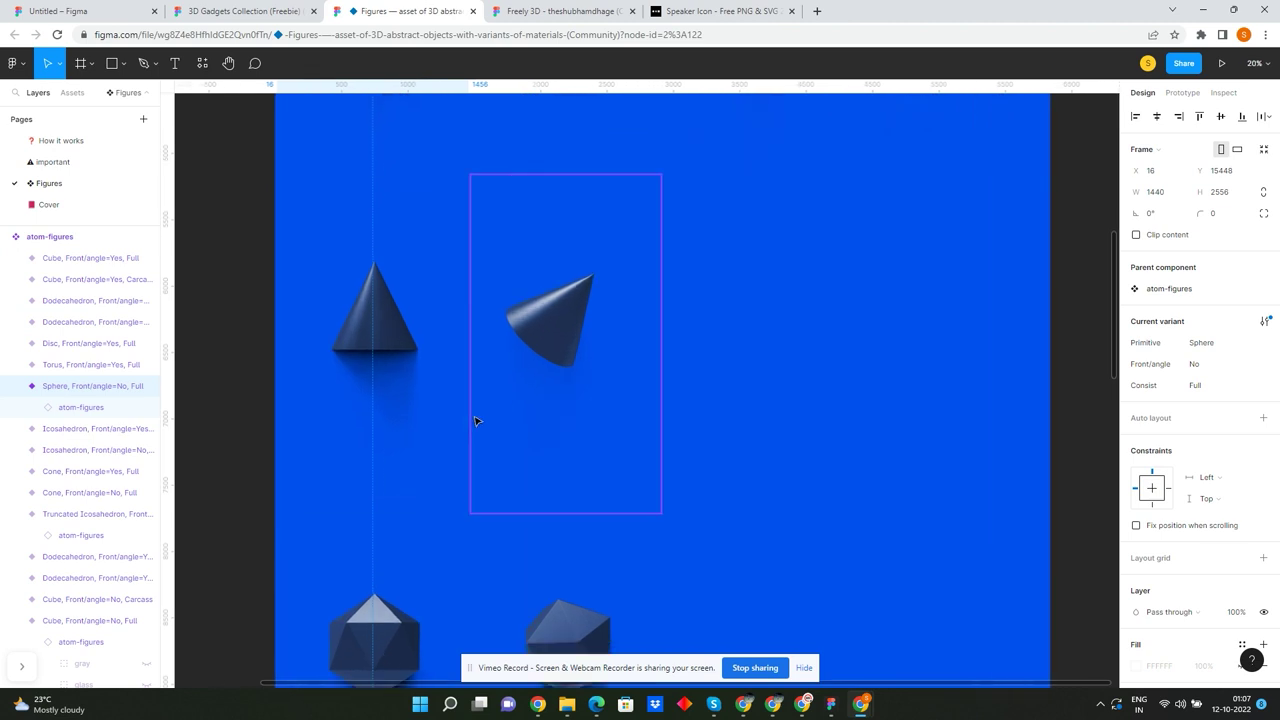
pyautogui.scroll(1, 671, 266)
pyautogui.scroll(-4, 643, 406)
pyautogui.scroll(2, 680, 476)
pyautogui.scroll(-3, 620, 390)
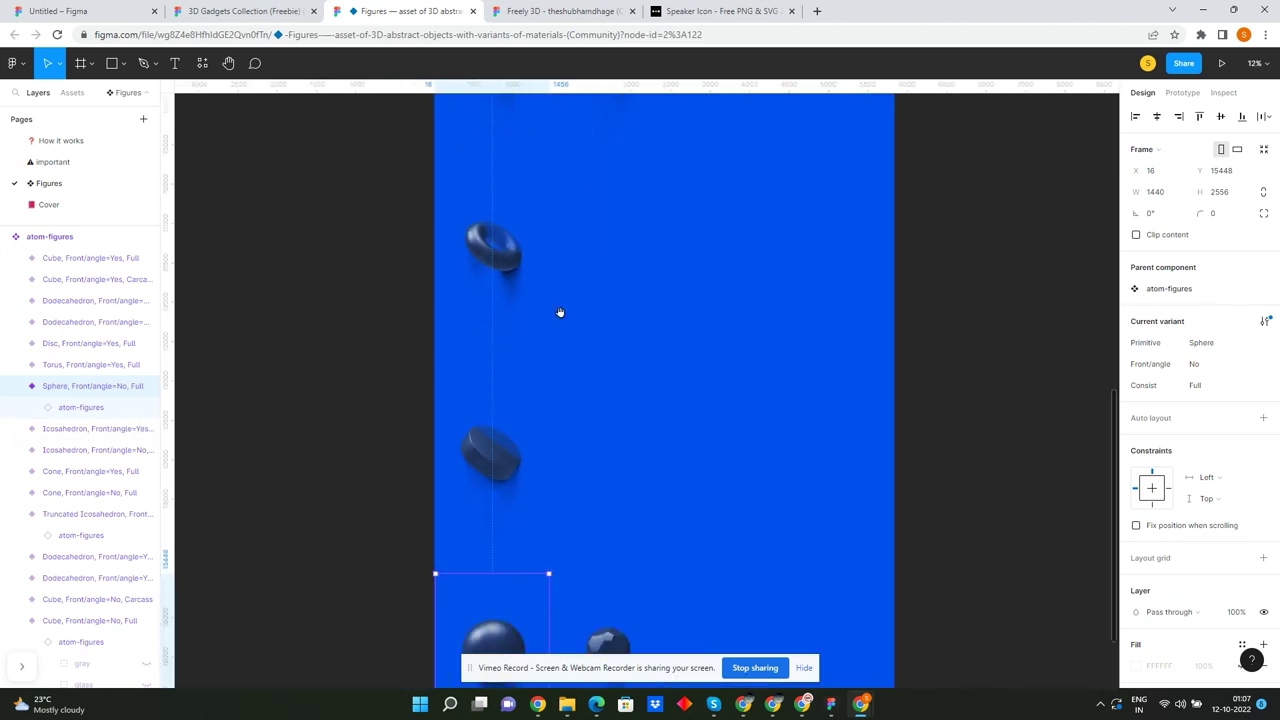
pyautogui.scroll(2, 540, 330)
pyautogui.scroll(1, 551, 303)
pyautogui.scroll(-3, 551, 303)
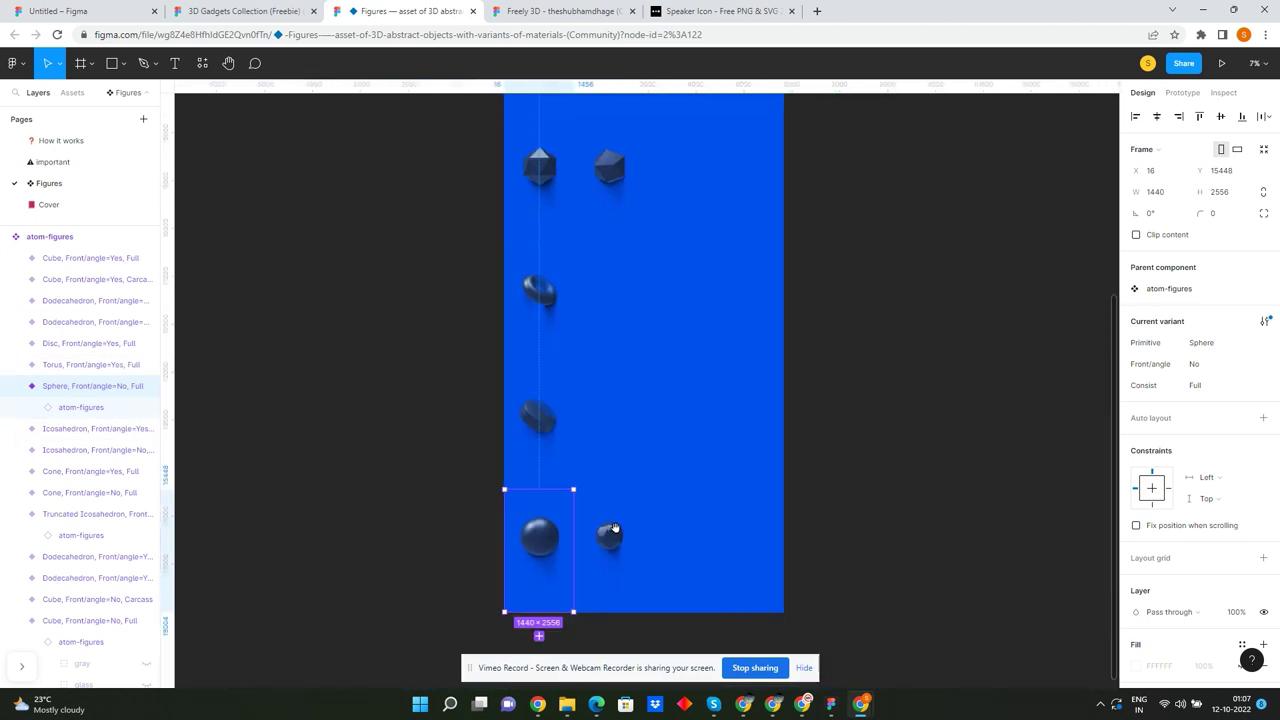
pyautogui.scroll(-3, 540, 330)
pyautogui.scroll(3, 535, 355)
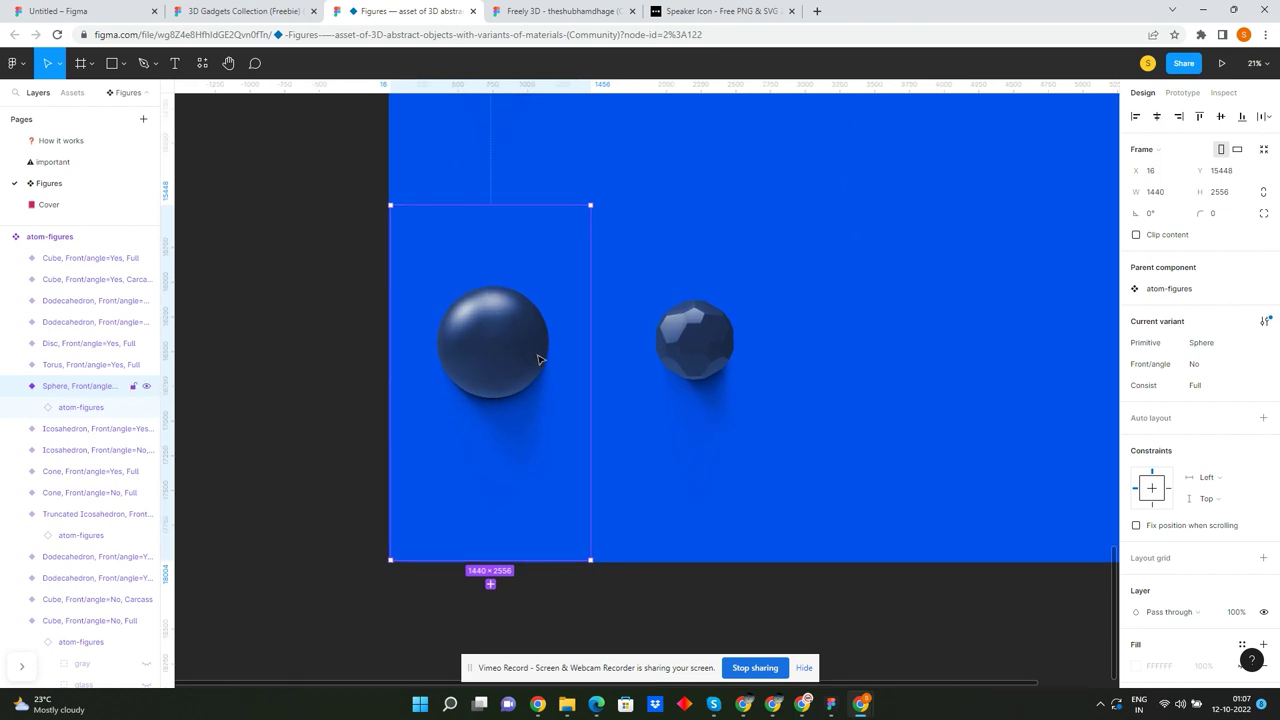
pyautogui.hotkey('ctrl', 'c')
pyautogui.click(60, 11)
pyautogui.click(263, 167)
# - Paste the sphere into the hero frame, centre it horizontally and enlarge it
pyautogui.hotkey('ctrl', 'v')
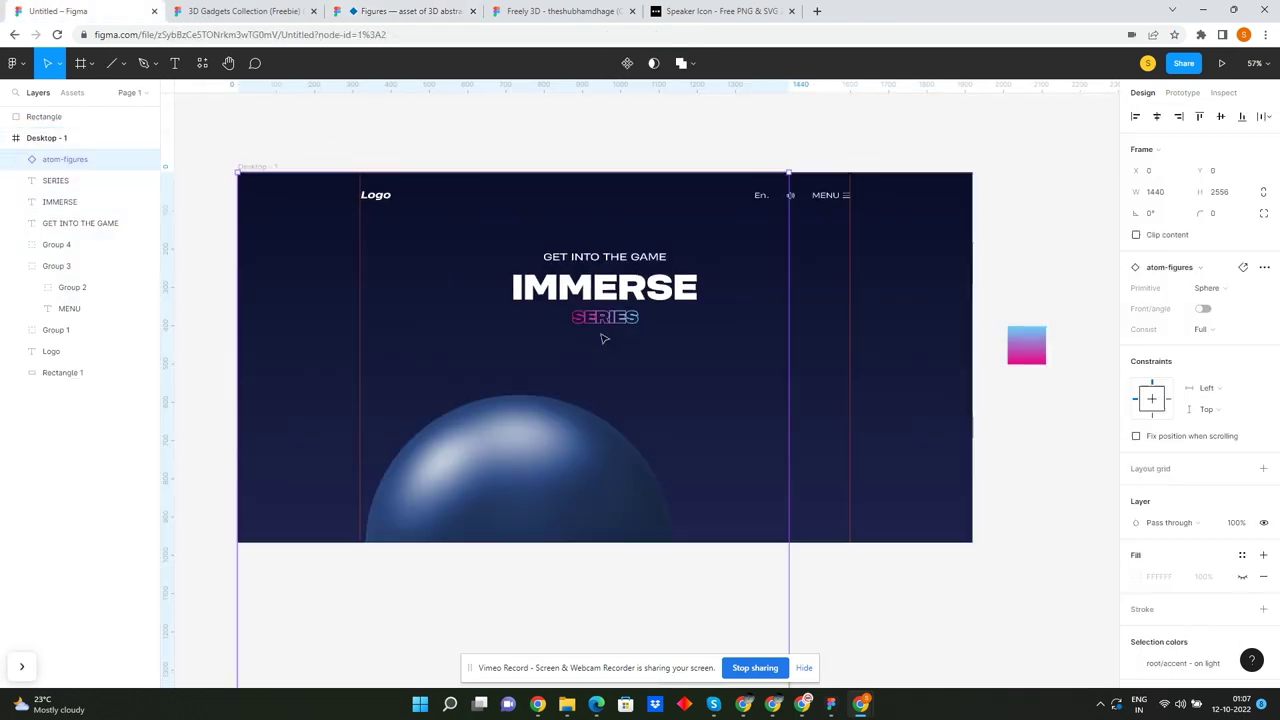
pyautogui.scroll(-3, 603, 338)
pyautogui.scroll(2, 598, 365)
pyautogui.click(1157, 116)
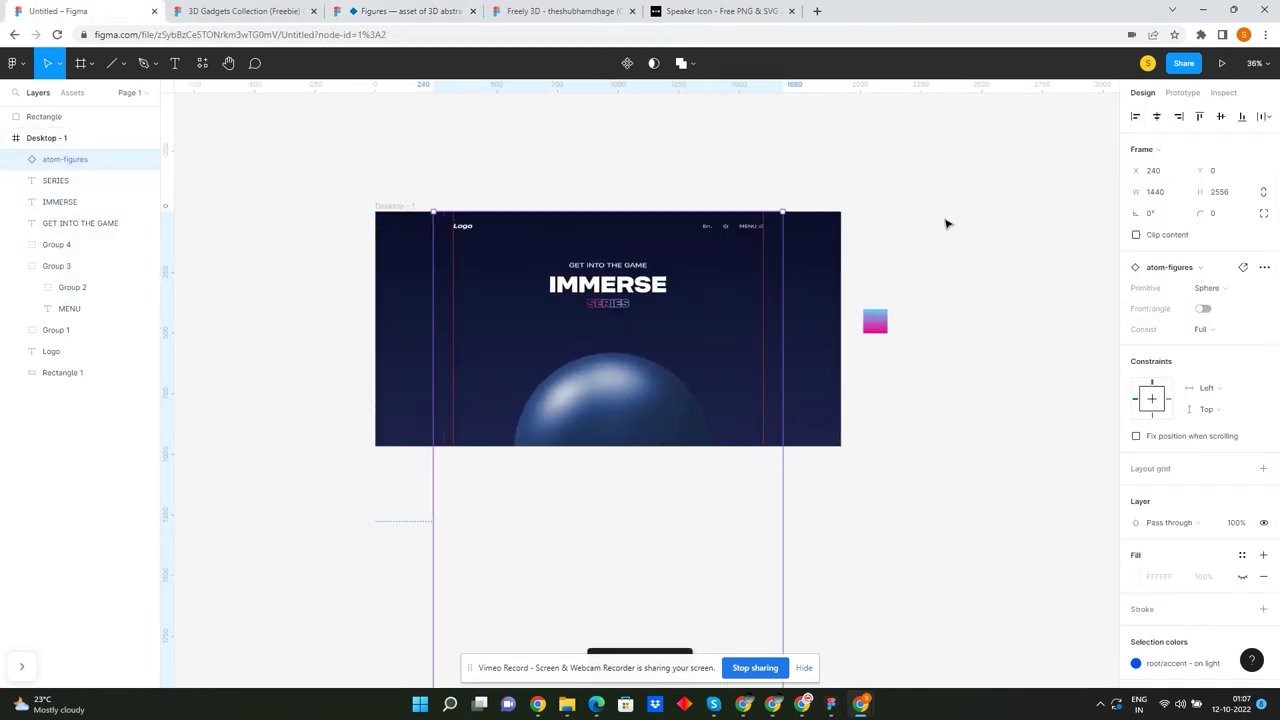
pyautogui.moveTo(785, 212); pyautogui.dragTo(802, 207)
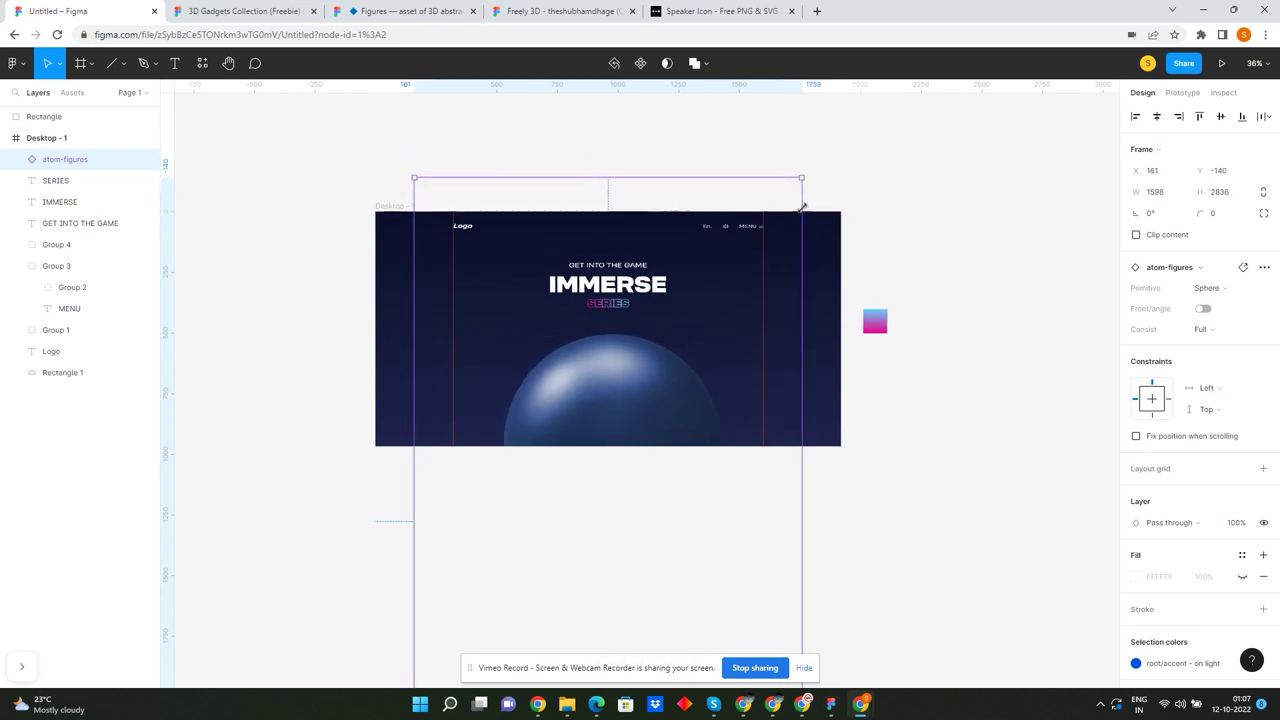
pyautogui.moveTo(706, 374); pyautogui.dragTo(649, 418)
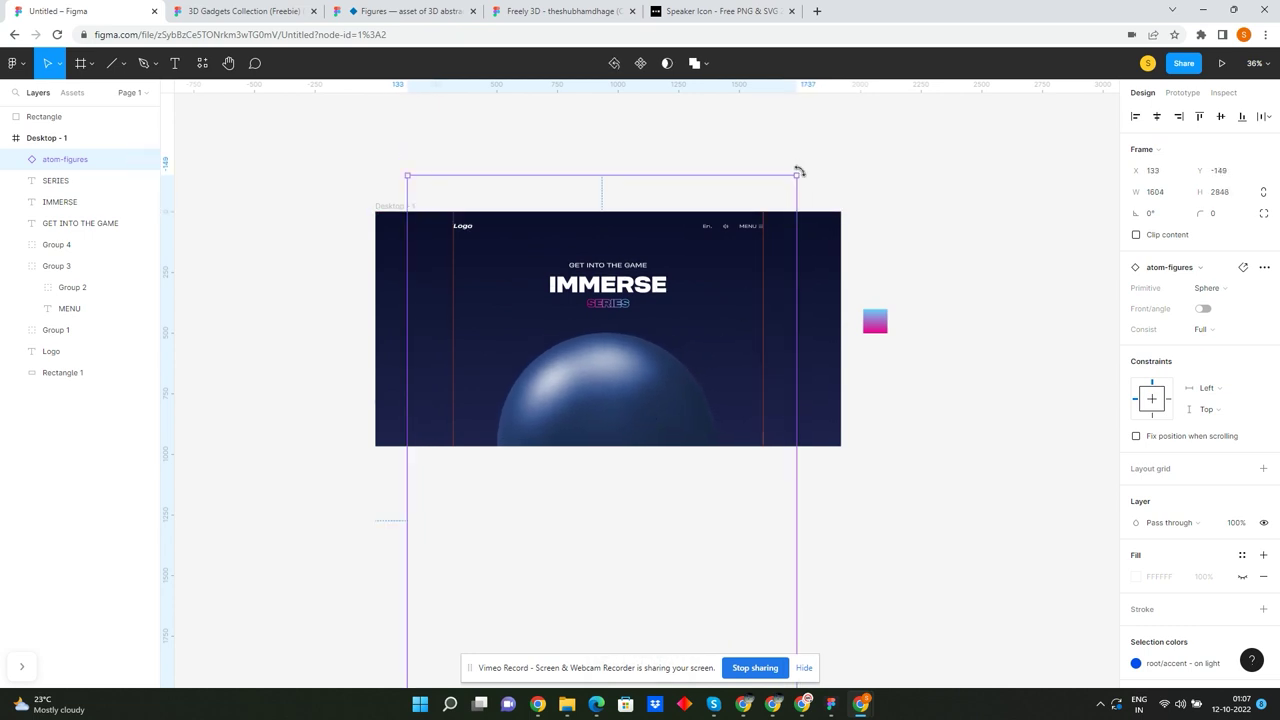
# - Resize the sphere to 1920 wide, recentre it and place it below SERIES
pyautogui.moveTo(798, 172)
pyautogui.mouseDown()
pyautogui.moveTo(854, 146)
pyautogui.moveTo(839, 161)
pyautogui.mouseUp()
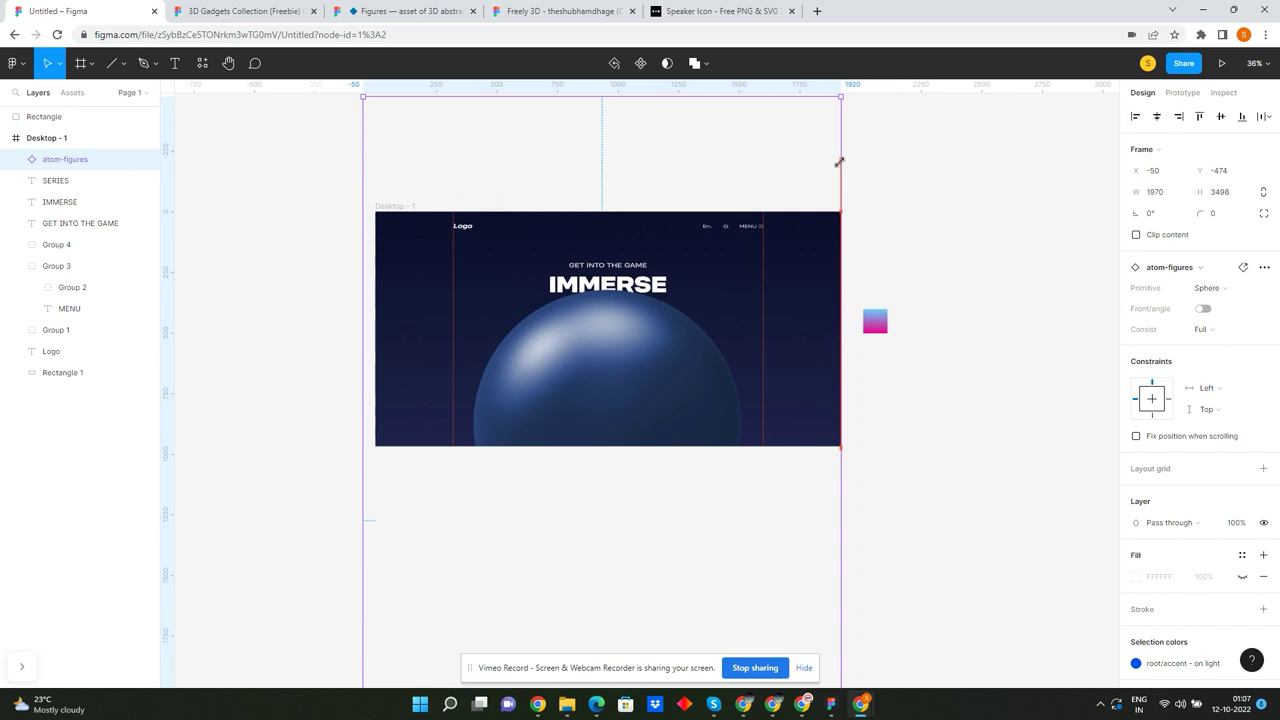
pyautogui.click(1168, 118)
pyautogui.moveTo(700, 368)
pyautogui.mouseDown()
pyautogui.moveTo(672, 418)
pyautogui.moveTo(668, 372)
pyautogui.mouseUp()
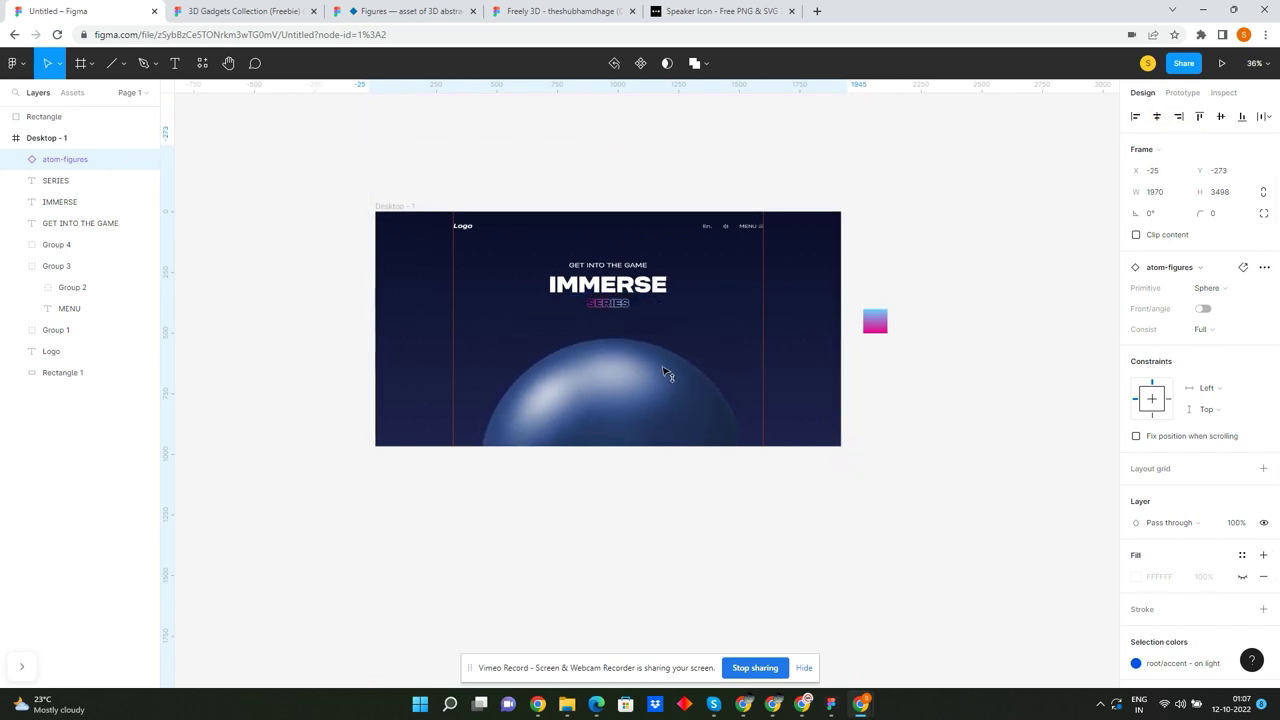
pyautogui.moveTo(846, 141); pyautogui.dragTo(838, 155)
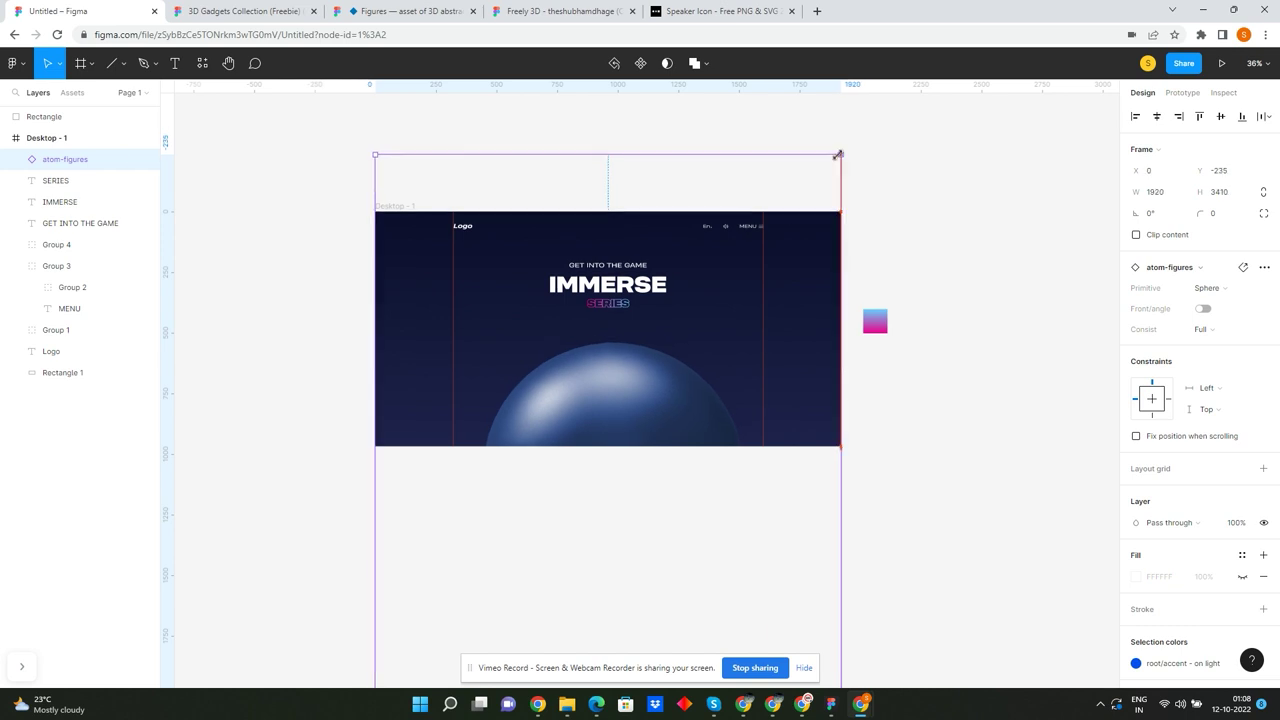
pyautogui.click(726, 132)
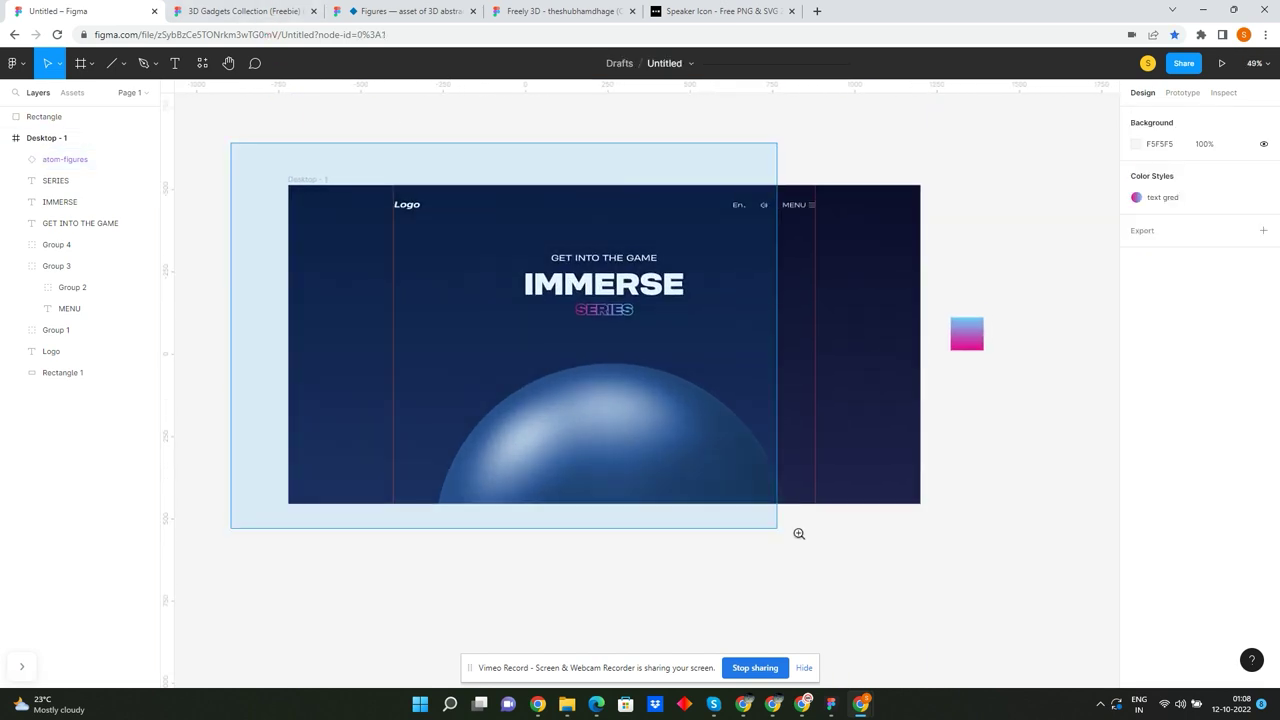
pyautogui.moveTo(229, 146); pyautogui.dragTo(797, 531)
pyautogui.moveTo(963, 565); pyautogui.dragTo(958, 556)
# - Copy the Joystick_3D-03 image from the 3D Gadgets Collection file and paste it into the hero design
pyautogui.click(276, 10)
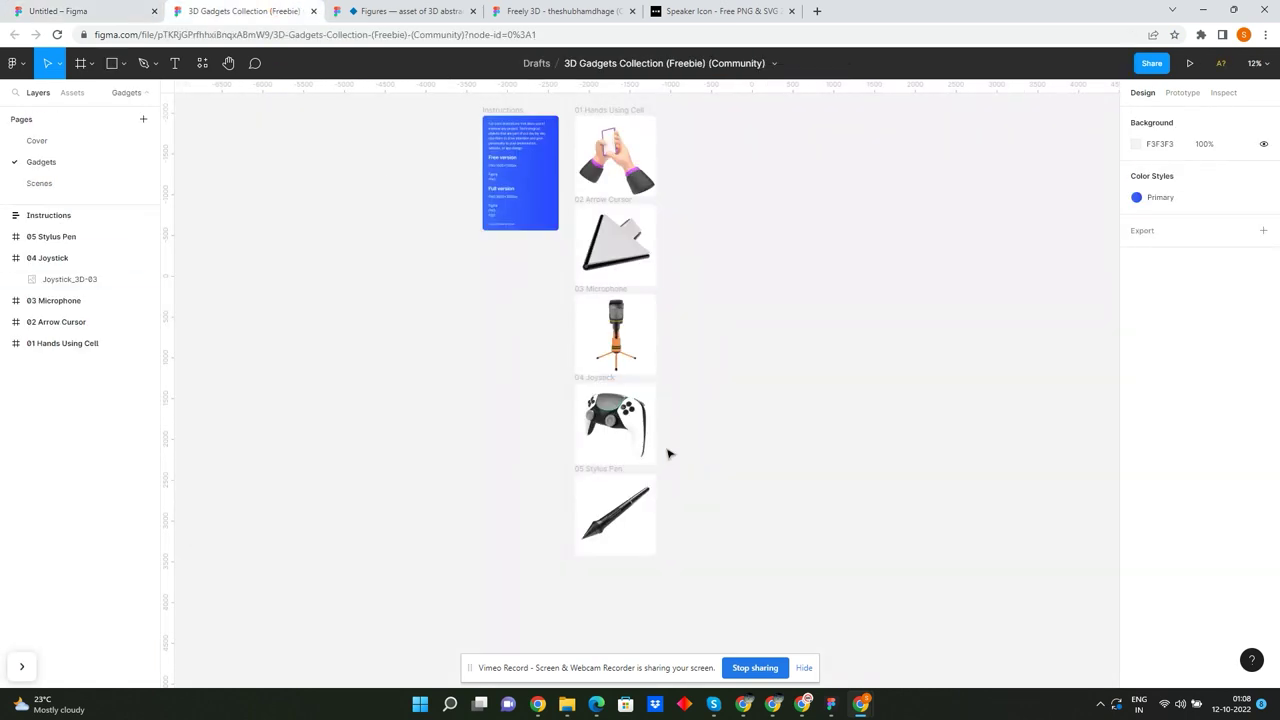
pyautogui.click(620, 340)
pyautogui.scroll(3, 660, 397)
pyautogui.click(622, 435)
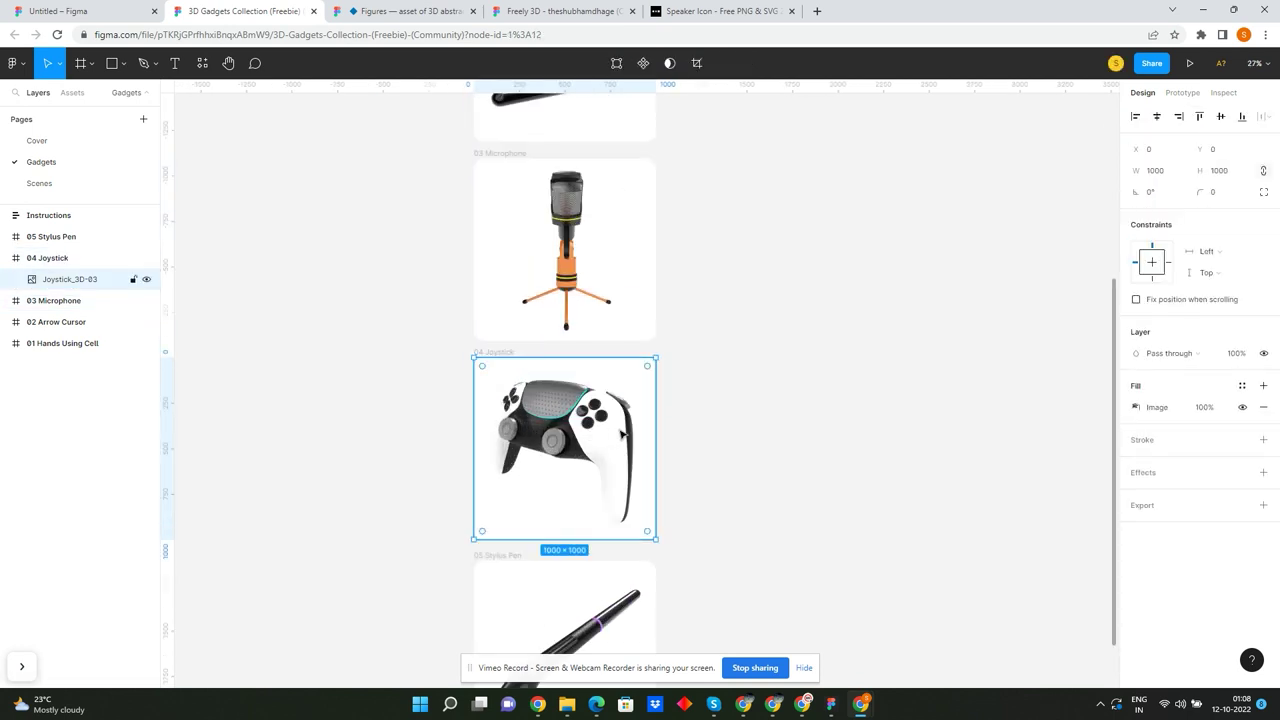
pyautogui.hotkey('ctrl', 'shift', 'Tab')
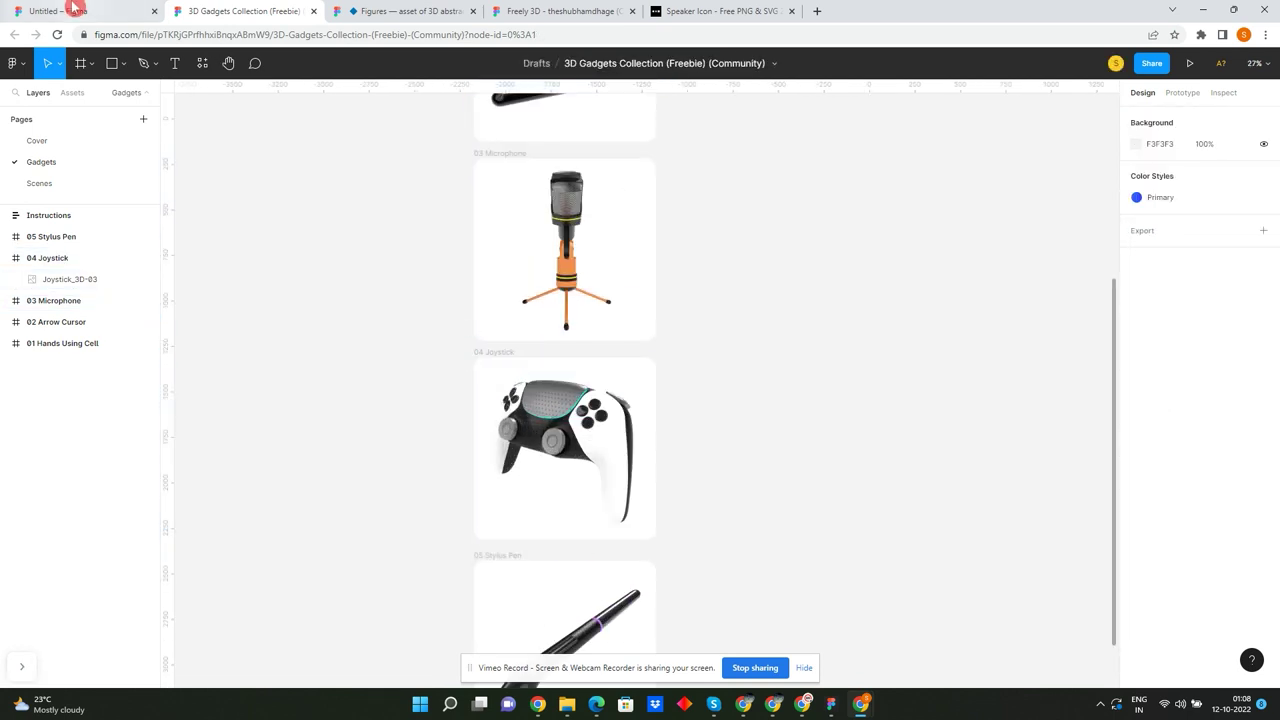
pyautogui.hotkey('ctrl', 'v')
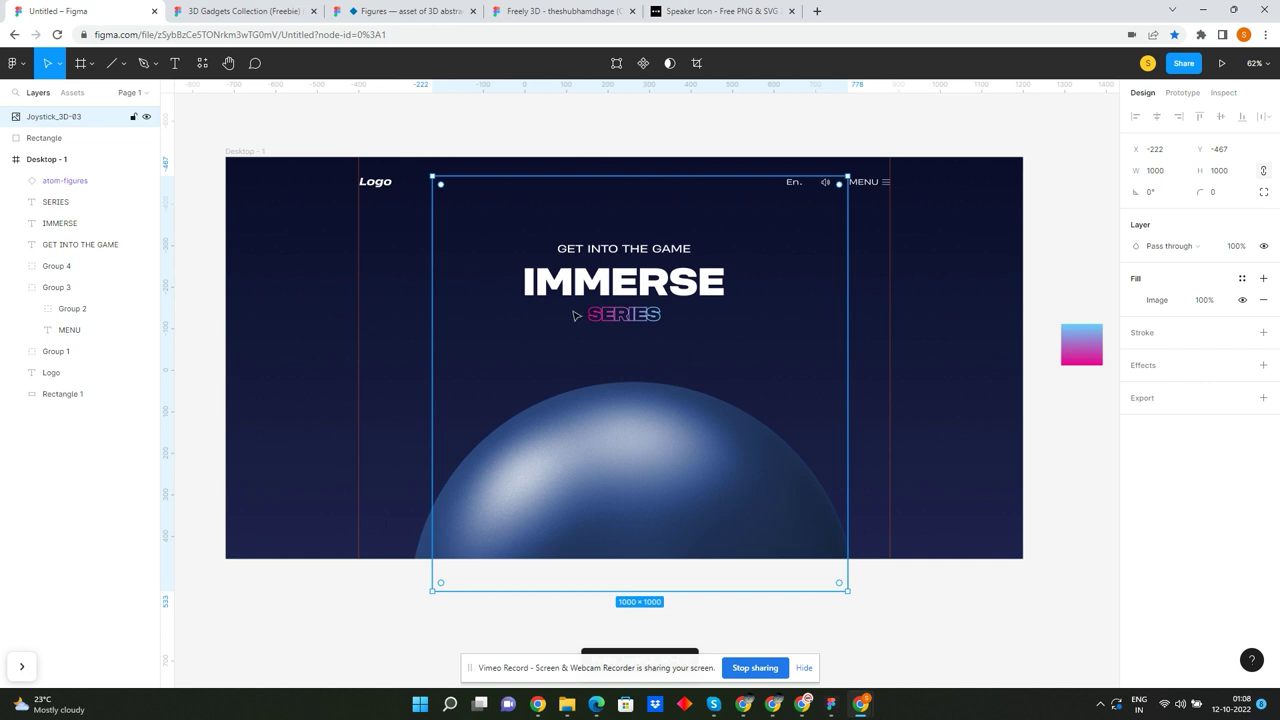
# - Shrink the joystick and centre it over the sphere, undoing an accidental rotation
pyautogui.scroll(-3, 574, 315)
pyautogui.moveTo(709, 237); pyautogui.dragTo(611, 337)
pyautogui.moveTo(560, 400); pyautogui.dragTo(605, 397)
pyautogui.scroll(3, 699, 311)
pyautogui.moveTo(694, 313)
pyautogui.mouseDown()
pyautogui.moveTo(672, 329)
pyautogui.moveTo(651, 307)
pyautogui.mouseUp()
pyautogui.hotkey('ctrl', 'z')
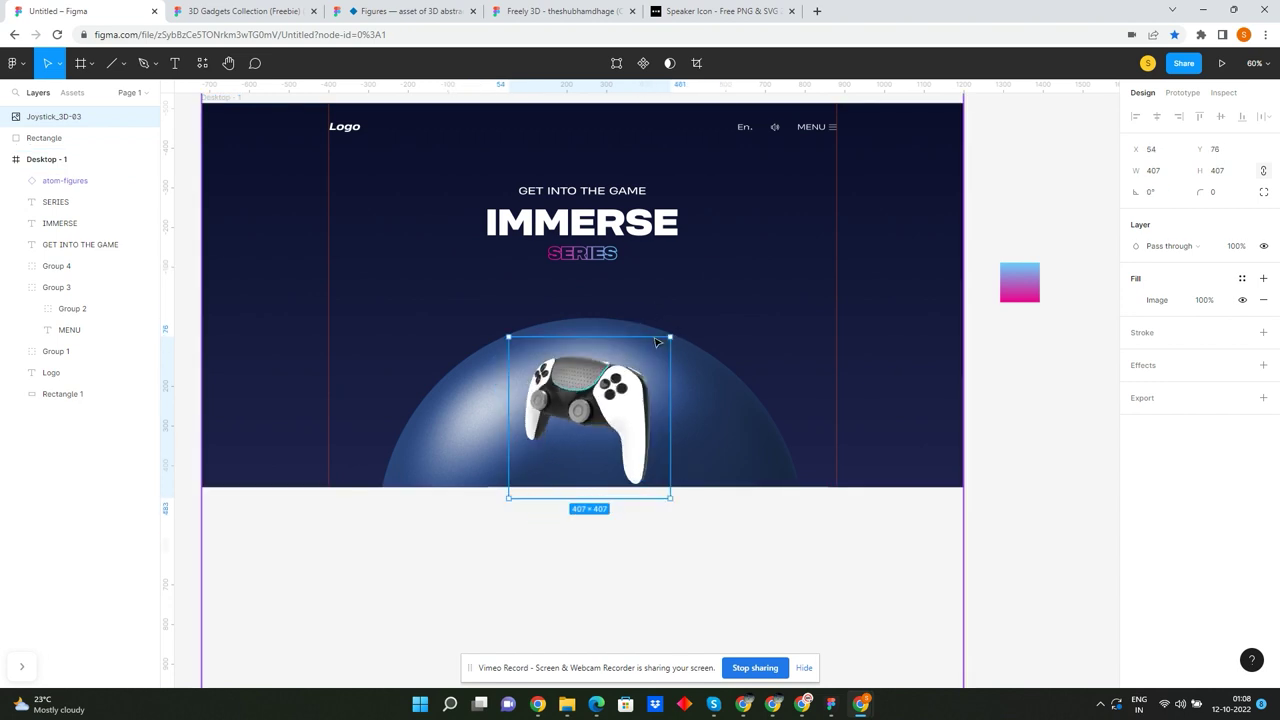
pyautogui.scroll(2, 630, 370)
pyautogui.scroll(1, 630, 370)
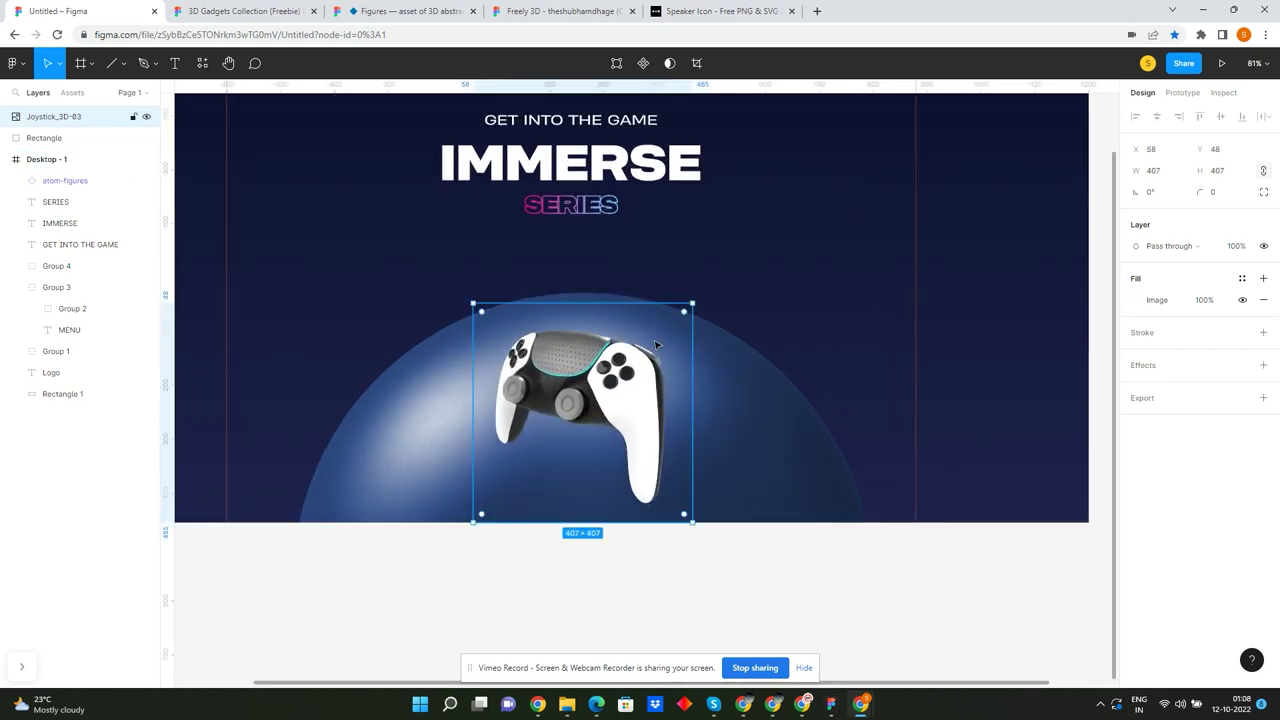
# - Reselect the joystick and enlarge it slightly to about 377 px, restoring it after an accidental delete
pyautogui.click(700, 395)
pyautogui.scroll(-3, 698, 398)
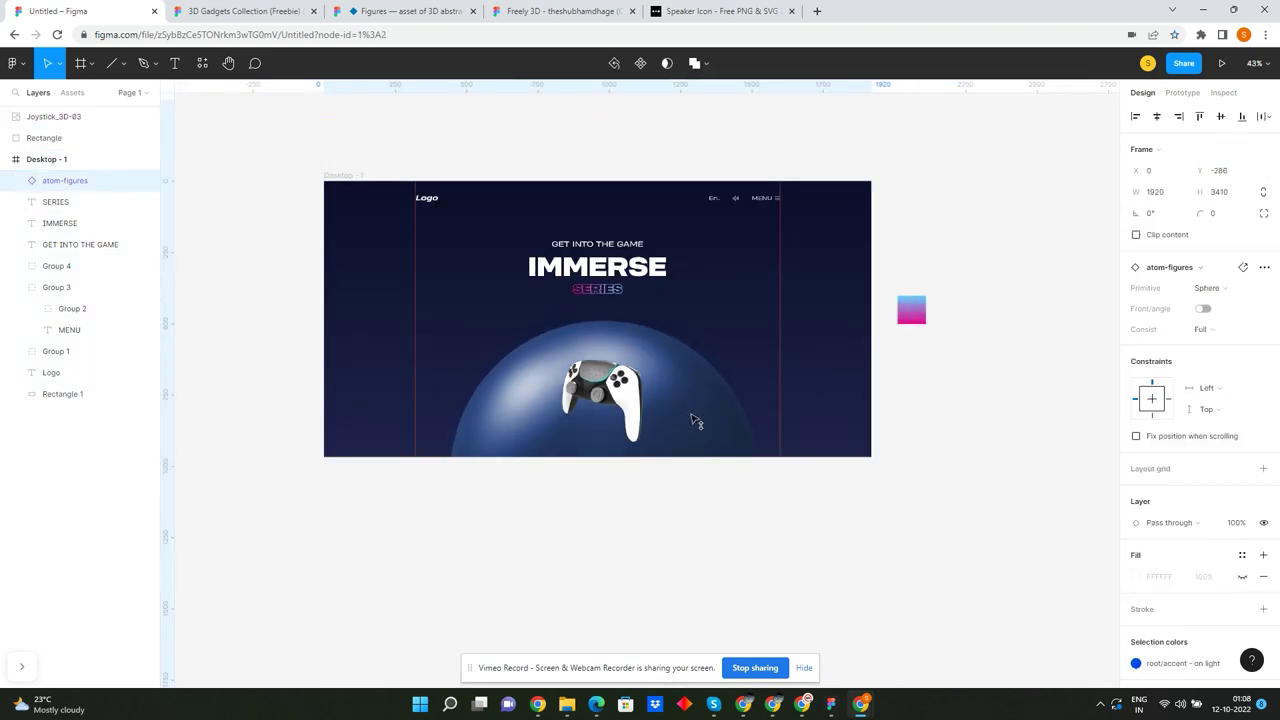
pyautogui.scroll(3, 650, 395)
pyautogui.click(617, 368)
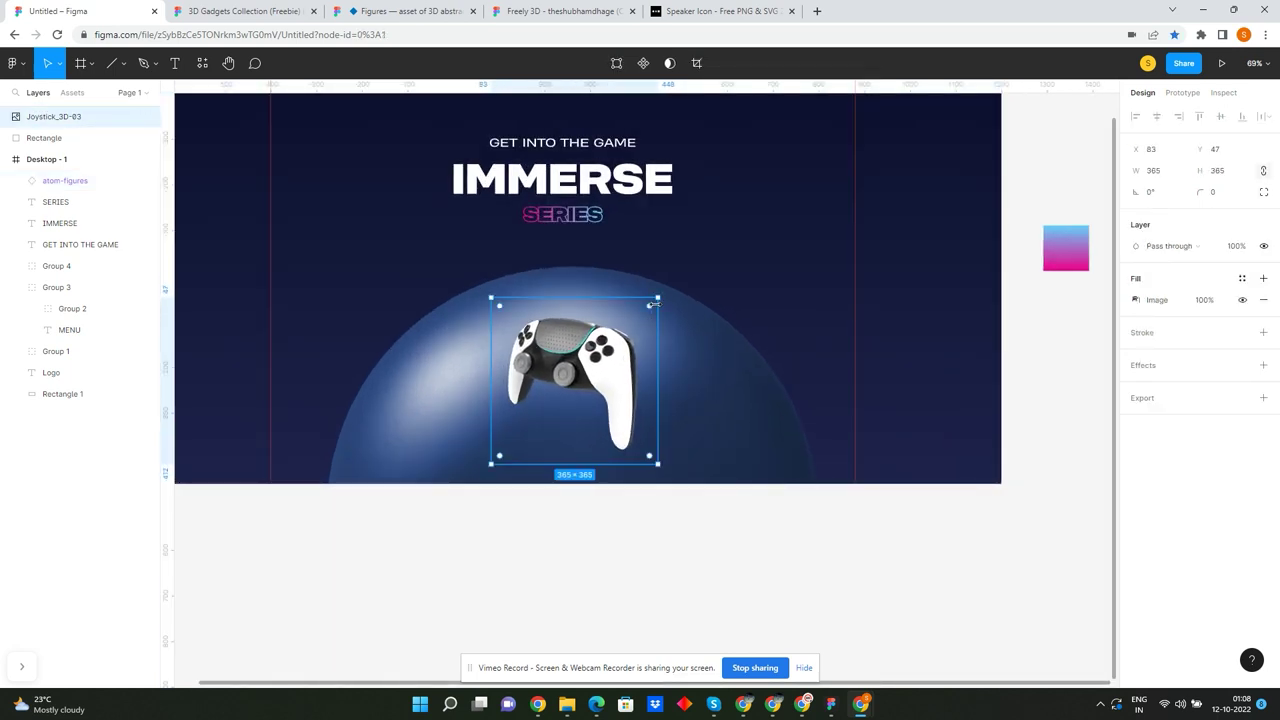
pyautogui.moveTo(652, 304); pyautogui.dragTo(661, 295)
pyautogui.scroll(-3, 493, 440)
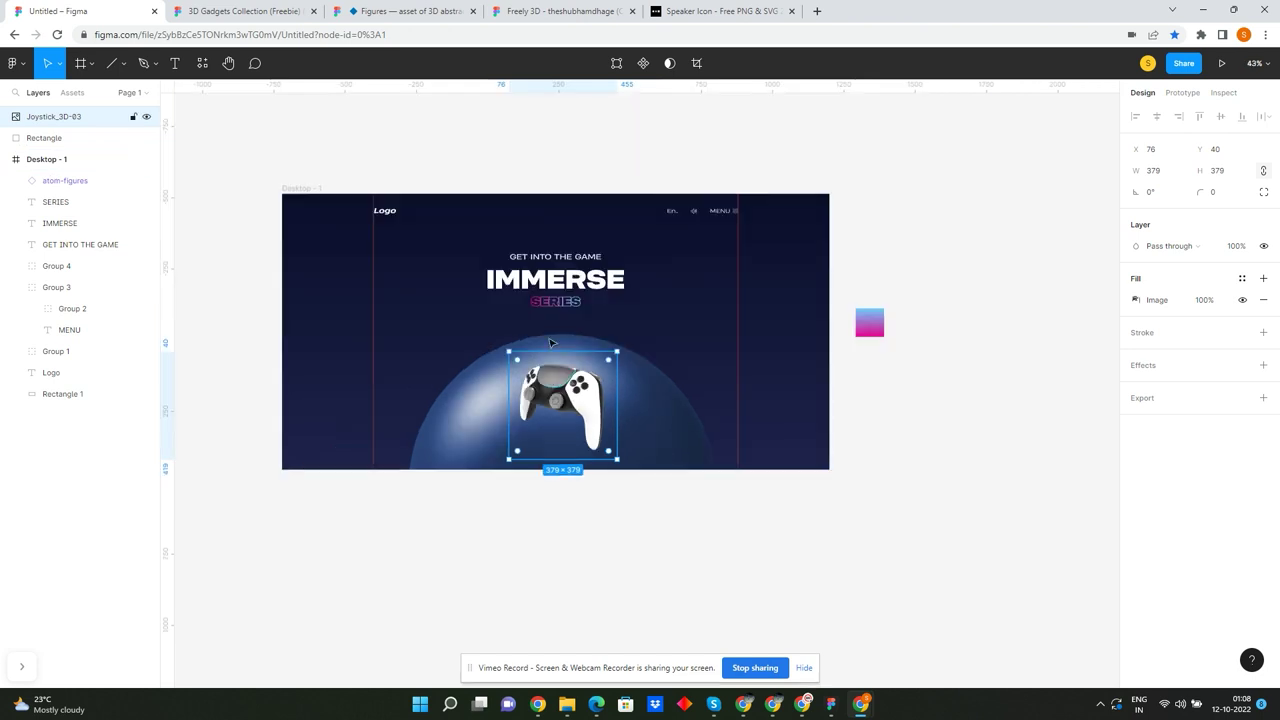
pyautogui.press('Delete')
pyautogui.hotkey('ctrl', 'z')
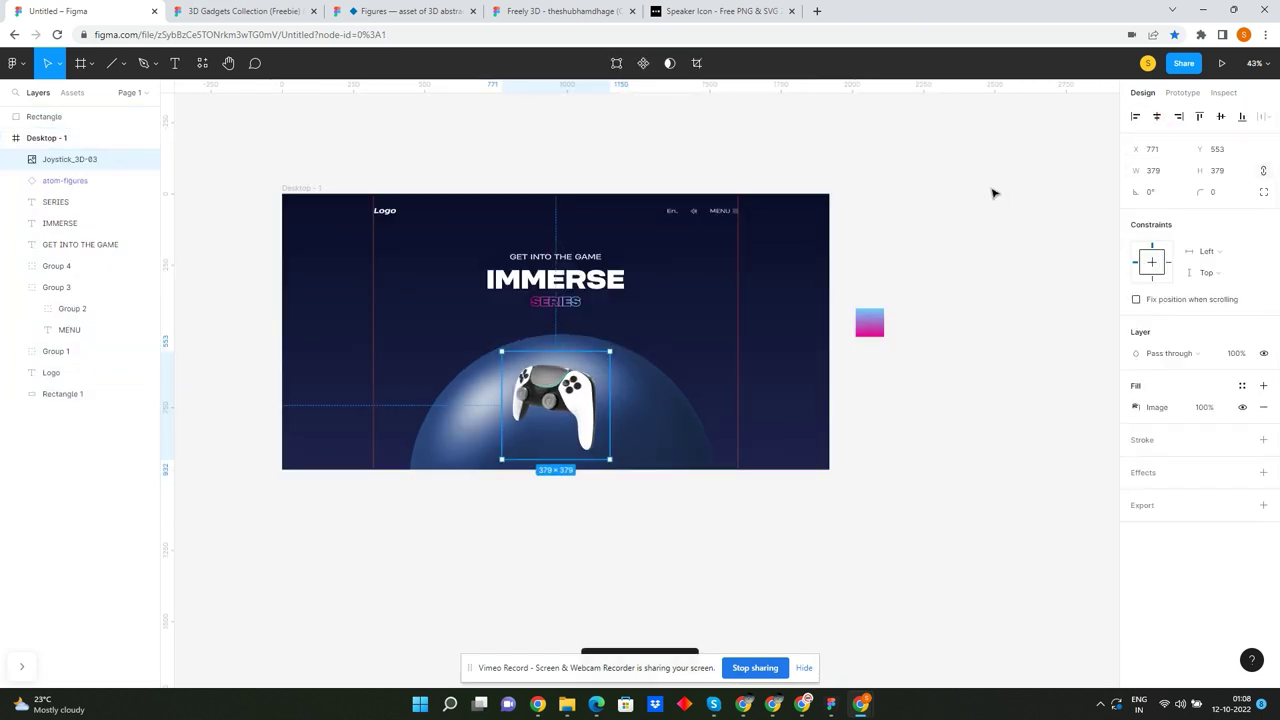
# - Place the joystick inside Desktop - 1 over the sphere at 379×387, then return to the gadgets file
pyautogui.moveTo(304, 188); pyautogui.dragTo(310, 170)
pyautogui.scroll(2, 552, 265)
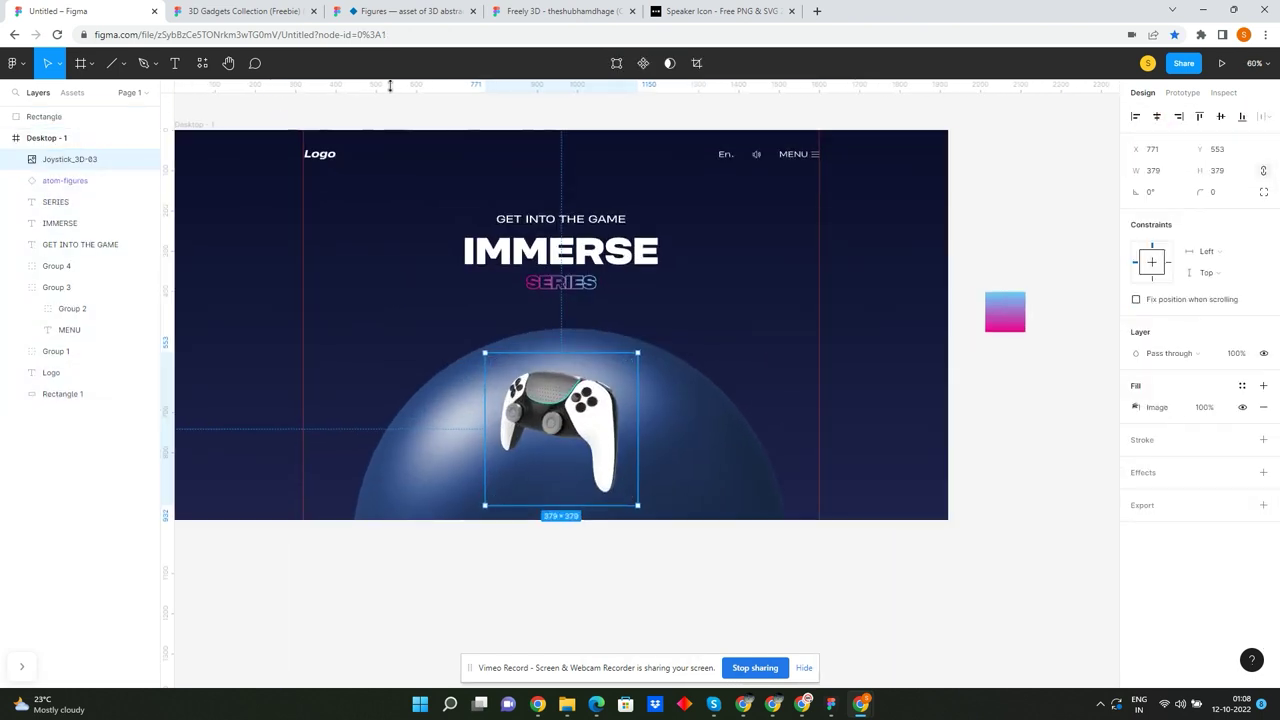
pyautogui.click(571, 421)
pyautogui.moveTo(650, 389); pyautogui.dragTo(657, 382)
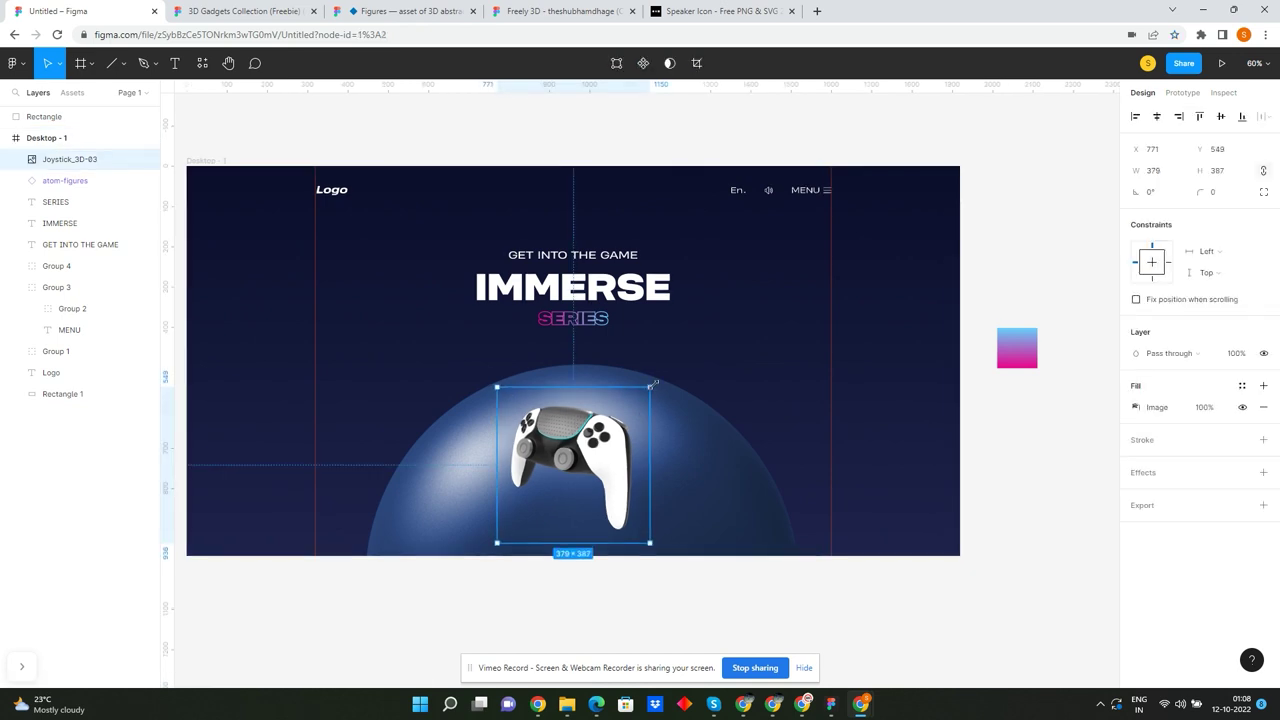
pyautogui.click(398, 140)
pyautogui.hotkey('ctrl', 'Tab')
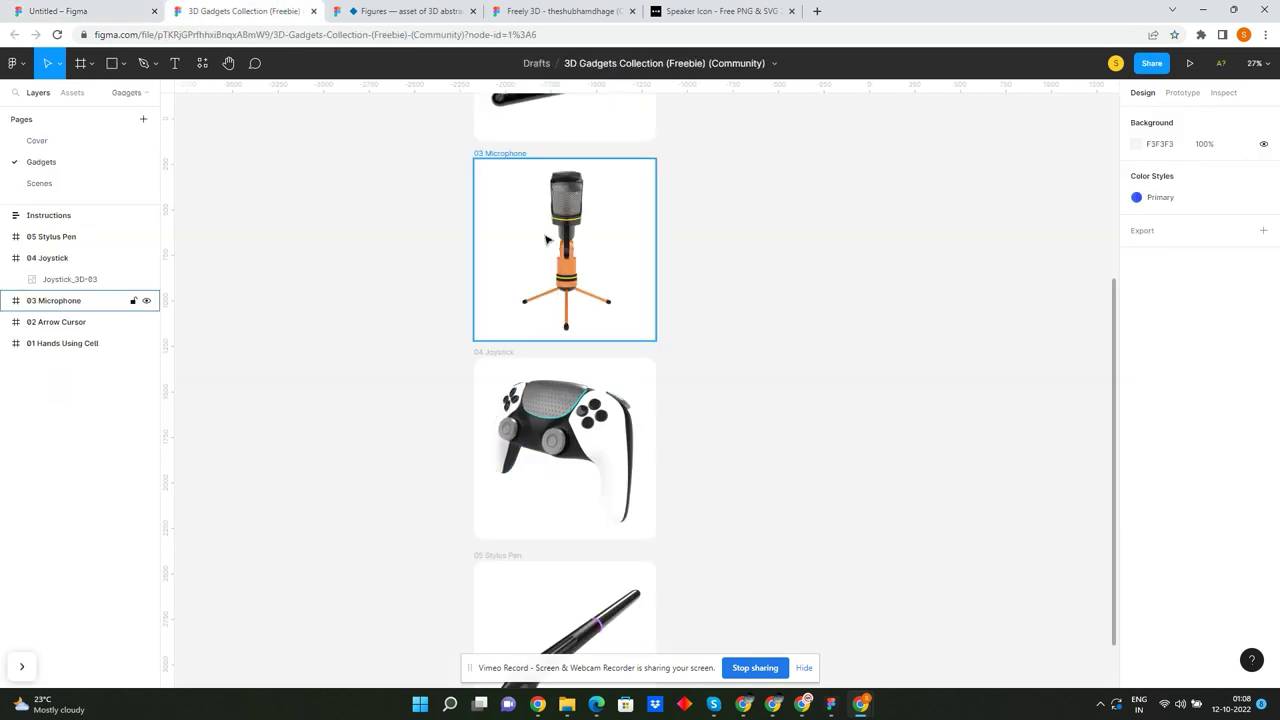
# - Copy the microphone image from the gadgets file and paste it into the hero design
pyautogui.click(547, 239)
pyautogui.doubleClick(568, 240)
pyautogui.press('Escape')
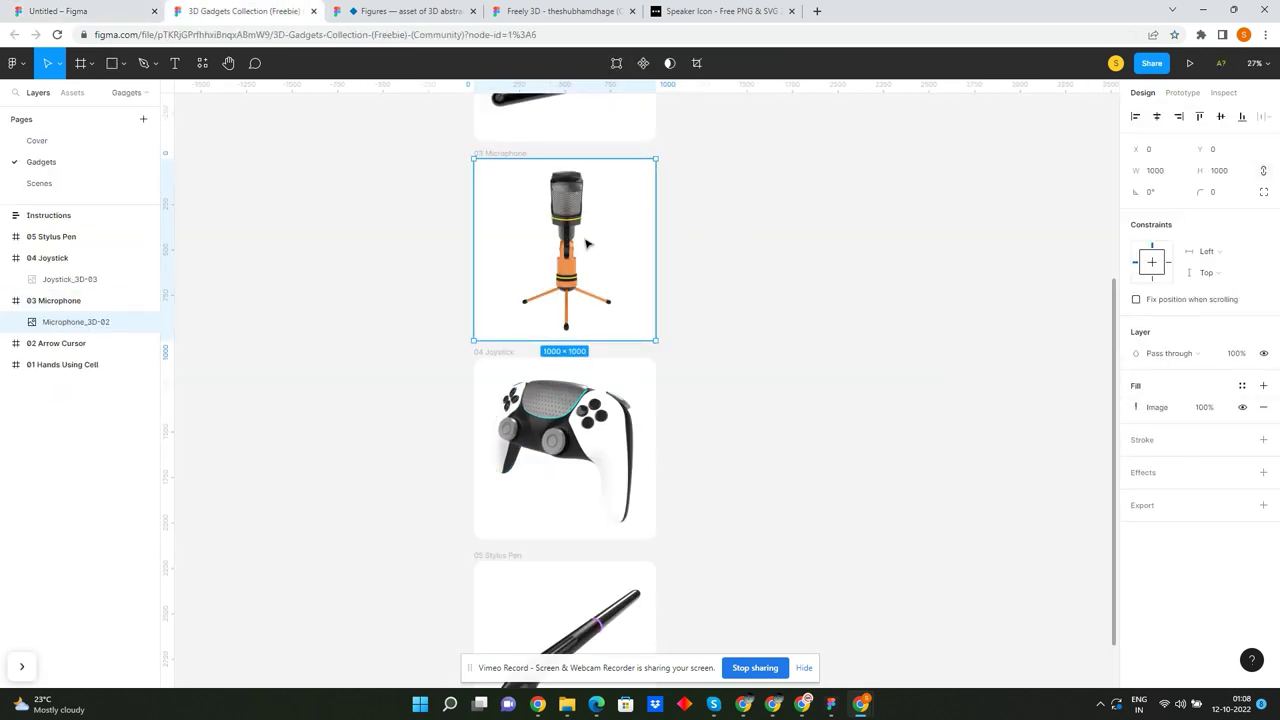
pyautogui.click(150, 14)
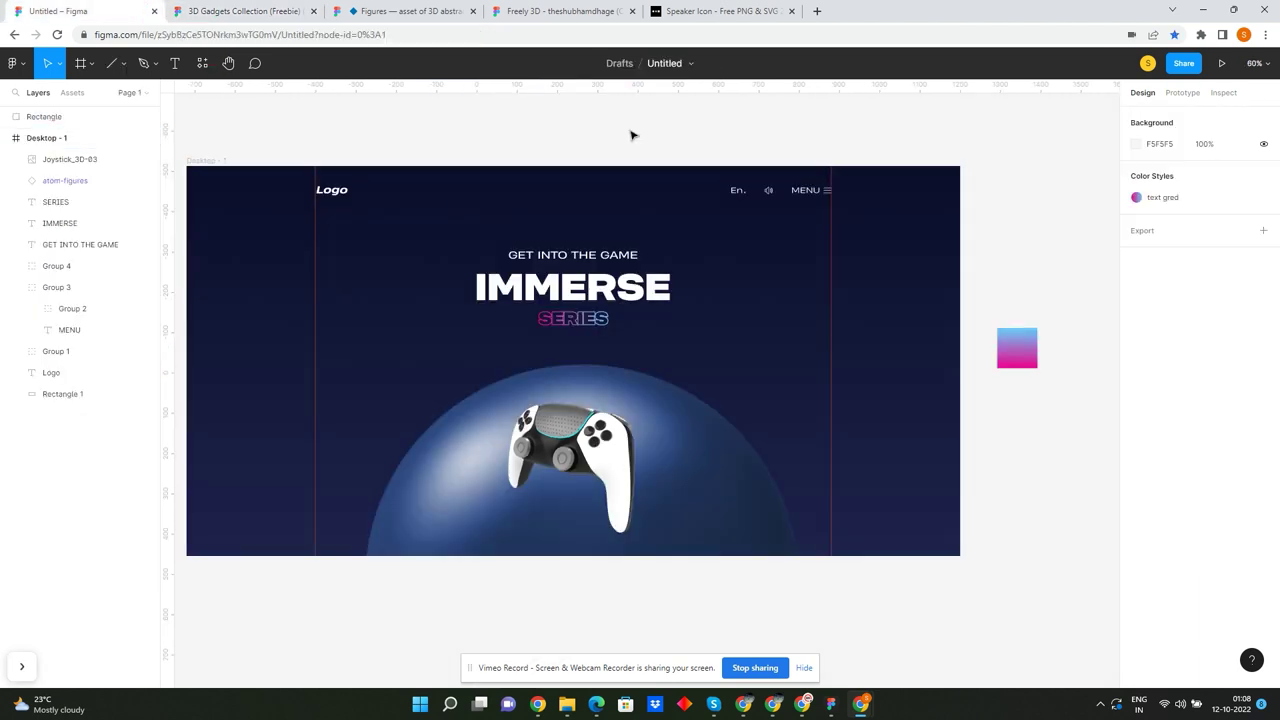
pyautogui.hotkey('ctrl', 'v')
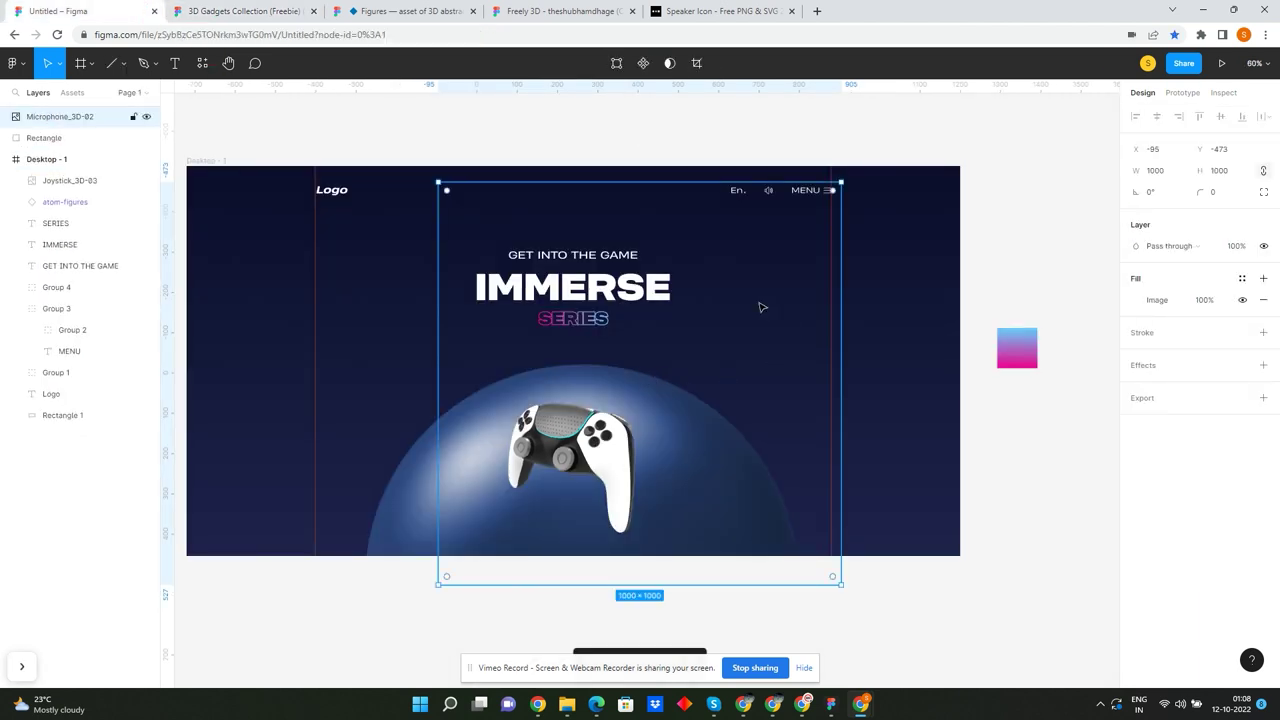
# - Scale the microphone down to 241×241 and place it above-right of the joystick
pyautogui.moveTo(843, 182); pyautogui.dragTo(548, 452)
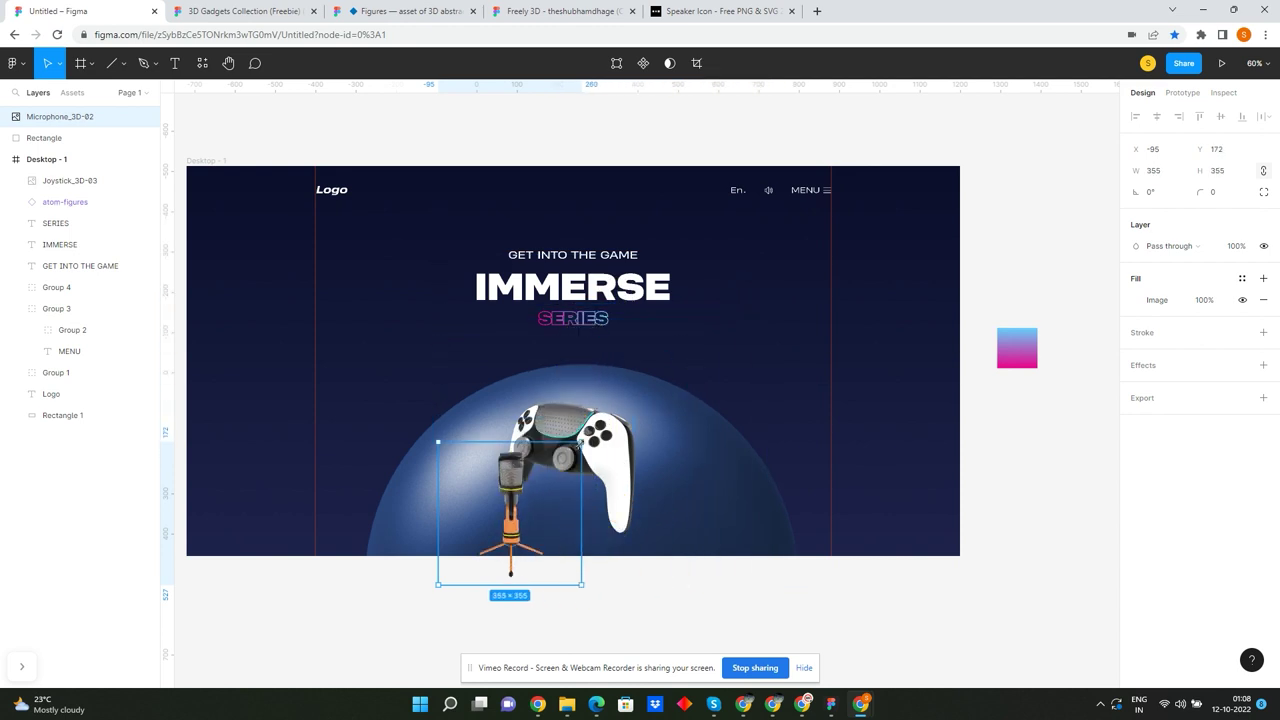
pyautogui.moveTo(519, 553); pyautogui.dragTo(723, 447)
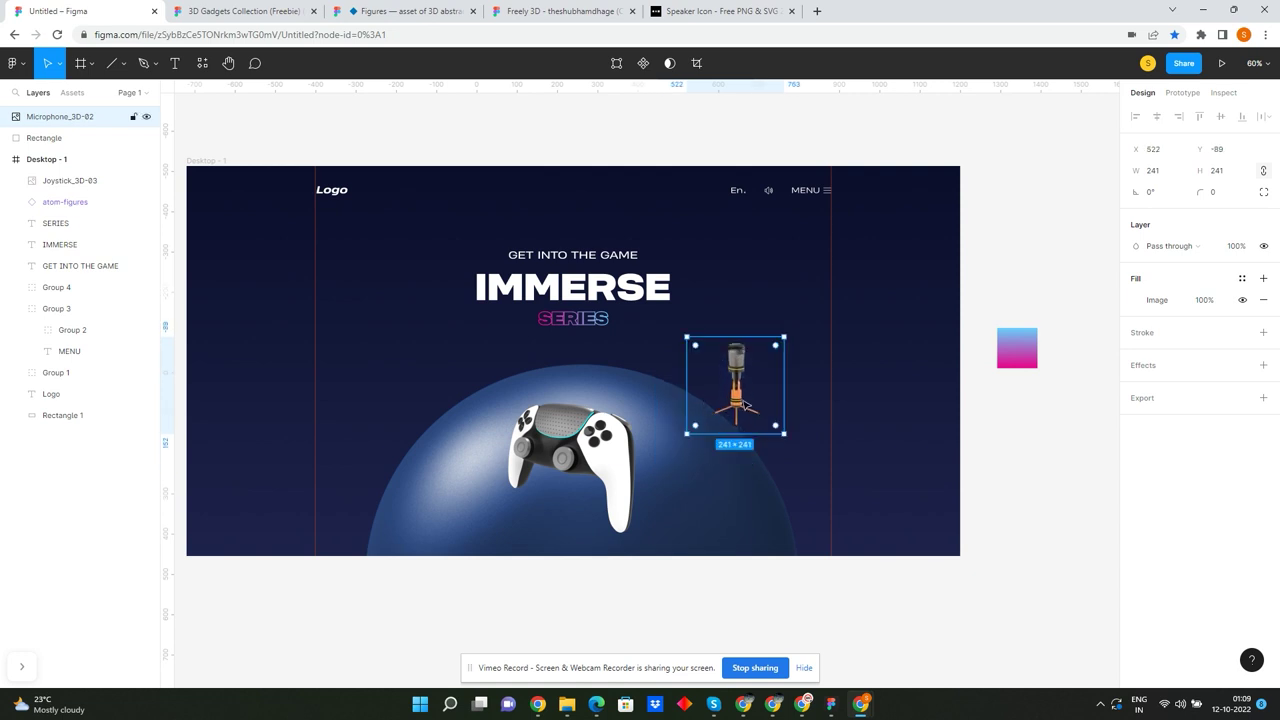
pyautogui.click(580, 146)
pyautogui.click(280, 11)
# - Copy the Stylus Pen image and paste it onto the hero canvas, allowing clipboard access
pyautogui.moveTo(710, 492); pyautogui.dragTo(696, 281)
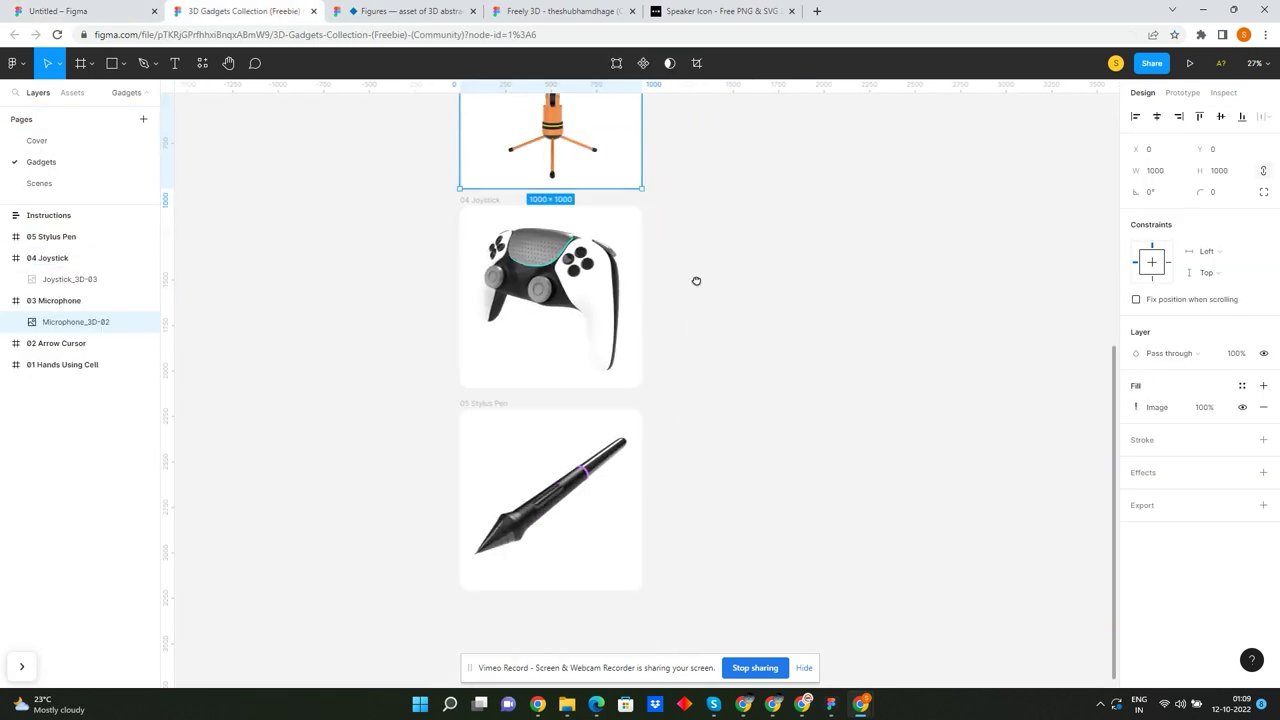
pyautogui.scroll(-2, 696, 281)
pyautogui.click(560, 397)
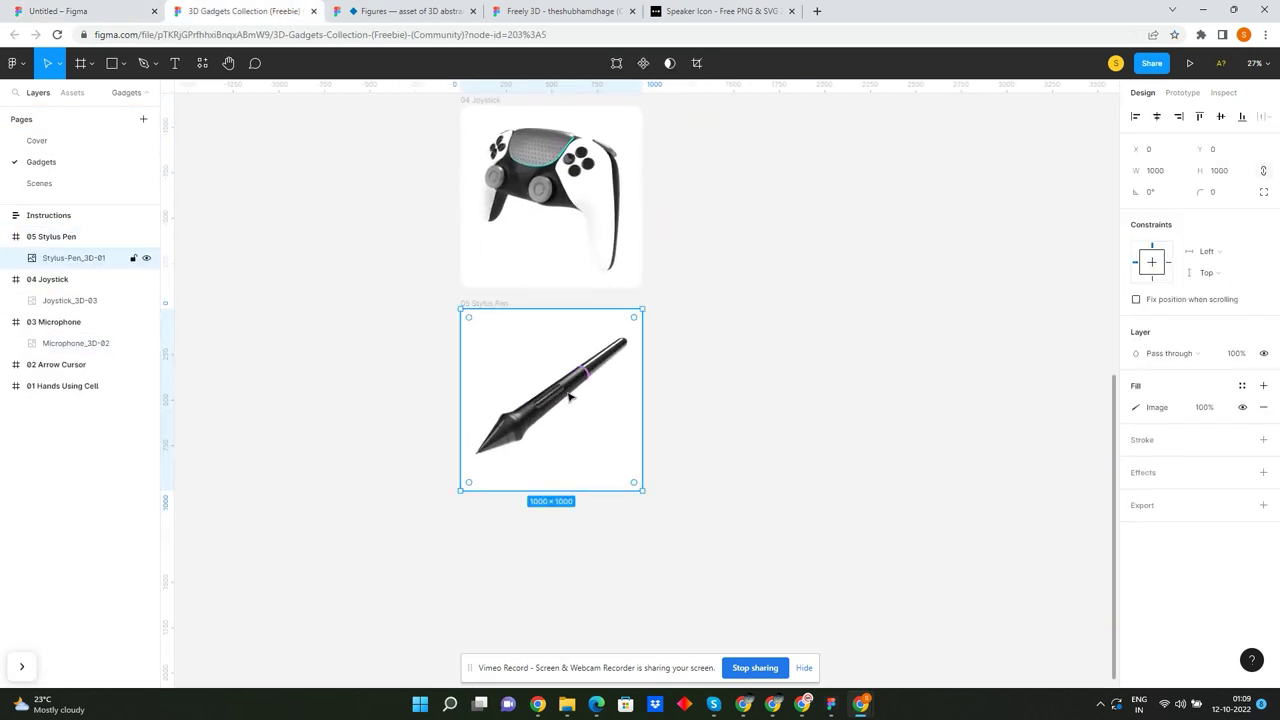
pyautogui.rightClick(567, 390)
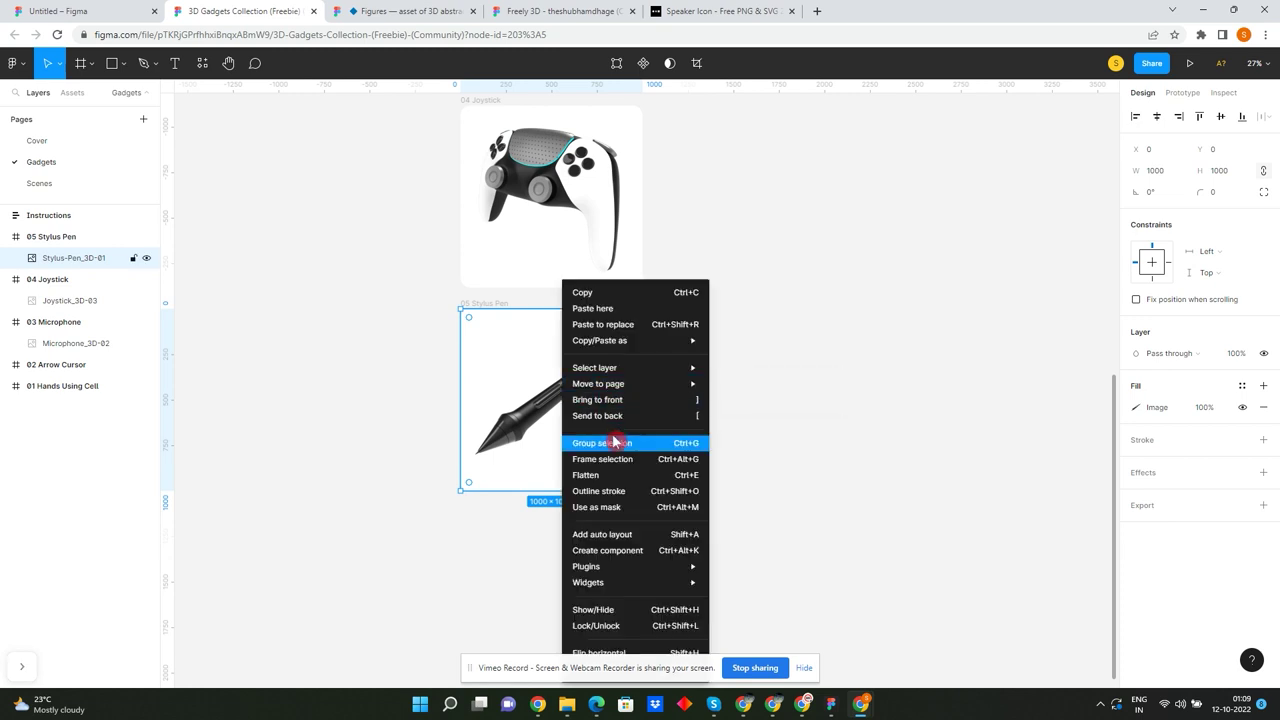
pyautogui.click(584, 292)
pyautogui.hotkey('ctrl', 'shift', 'Tab')
pyautogui.rightClick(550, 143)
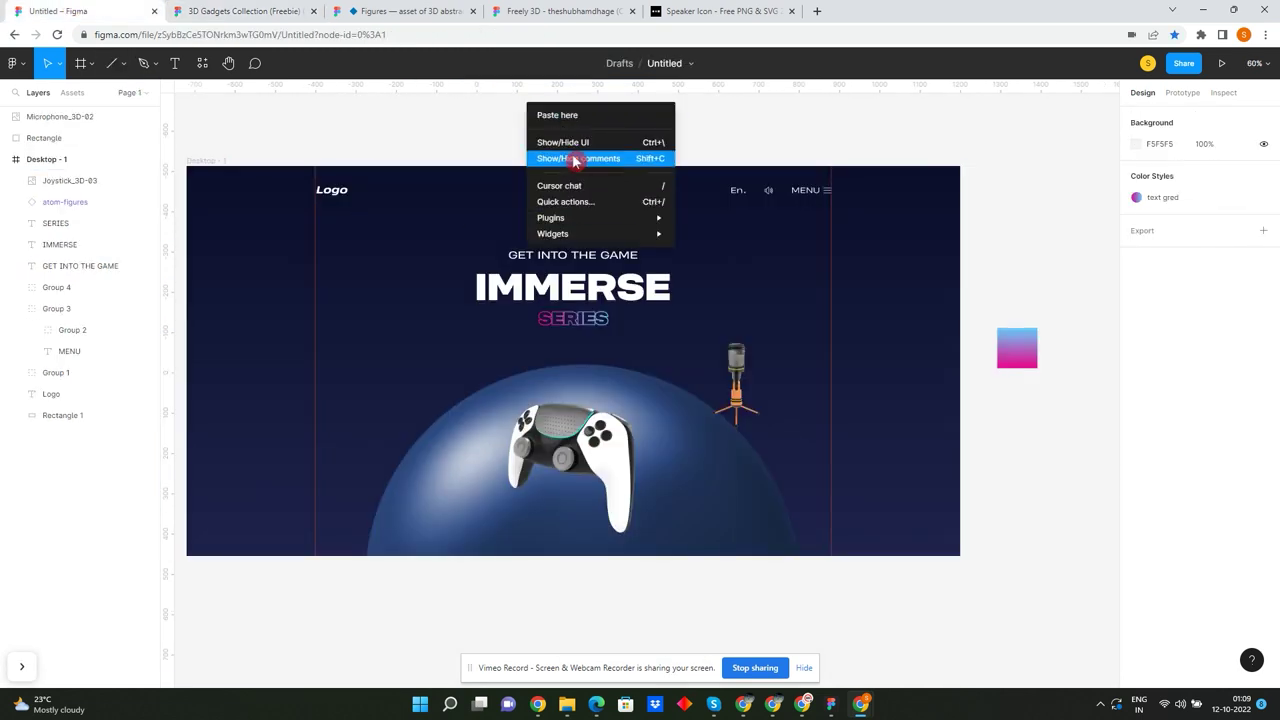
pyautogui.click(558, 114)
pyautogui.click(247, 118)
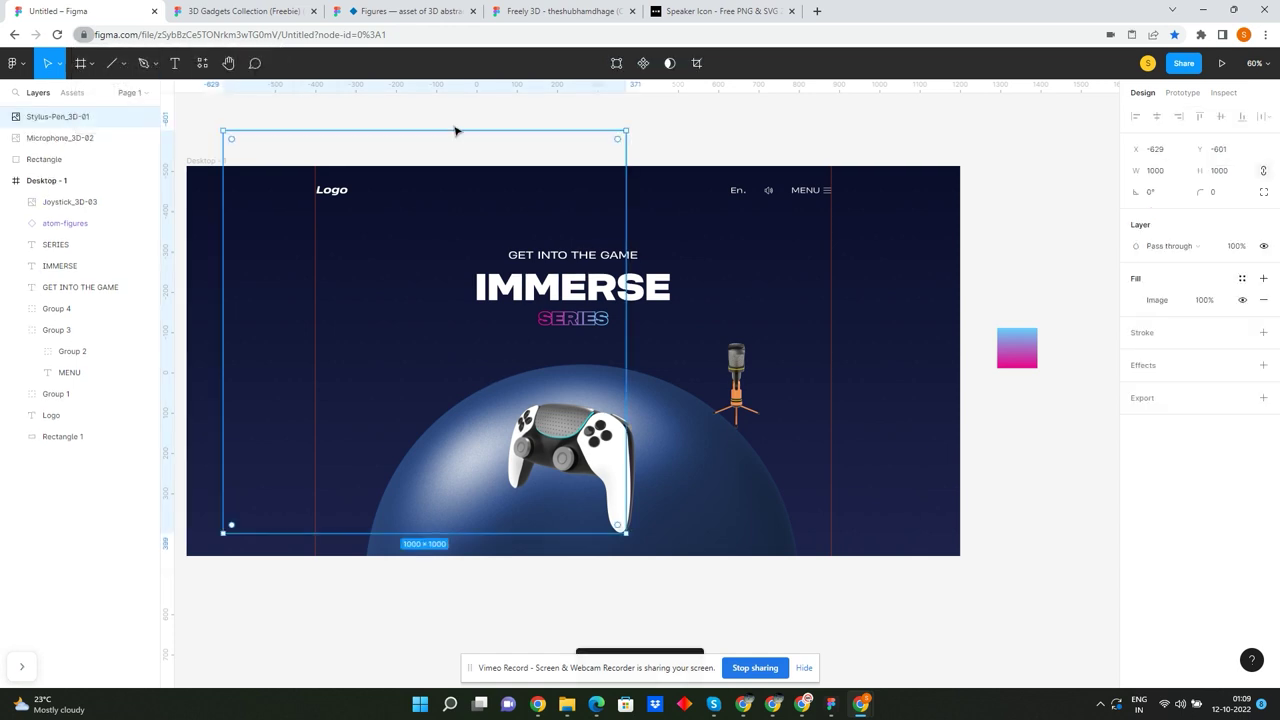
# - Shrink the pen to about 247 px and reposition the microphone beside the controller
pyautogui.scroll(-3, 663, 173)
pyautogui.moveTo(637, 143)
pyautogui.mouseDown()
pyautogui.moveTo(392, 398)
pyautogui.moveTo(561, 296)
pyautogui.mouseUp()
pyautogui.scroll(3, 561, 296)
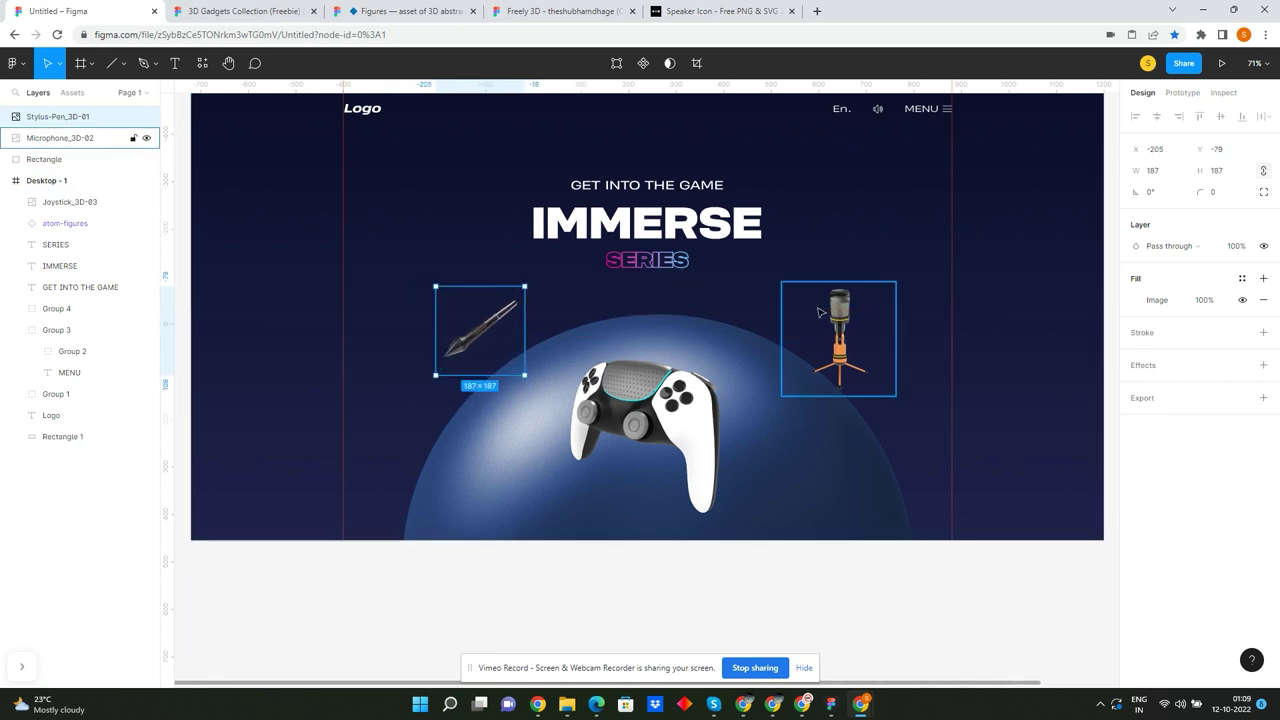
pyautogui.moveTo(818, 312); pyautogui.dragTo(820, 333)
pyautogui.scroll(-3, 613, 400)
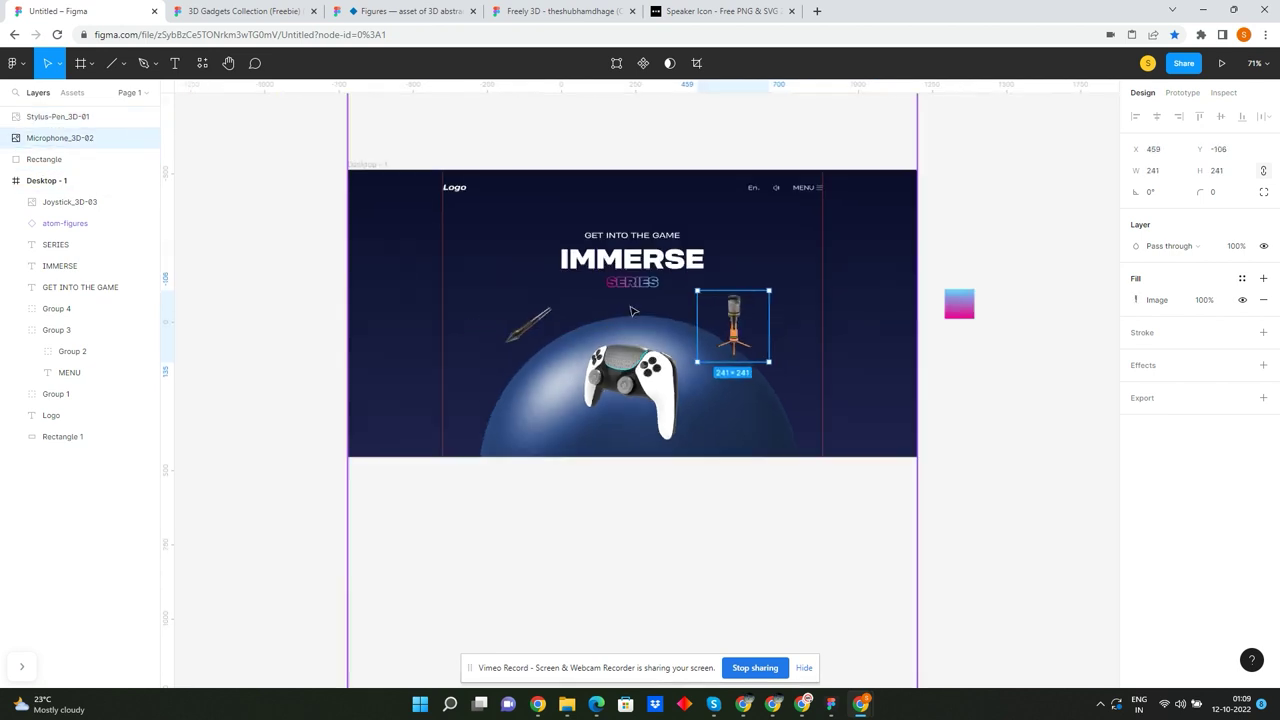
# - Nudge the microphone into alignment and lower its layer order, keeping pen and microphone inside Desktop - 1
pyautogui.moveTo(363, 177); pyautogui.dragTo(894, 463)
pyautogui.moveTo(822, 414); pyautogui.dragTo(825, 414)
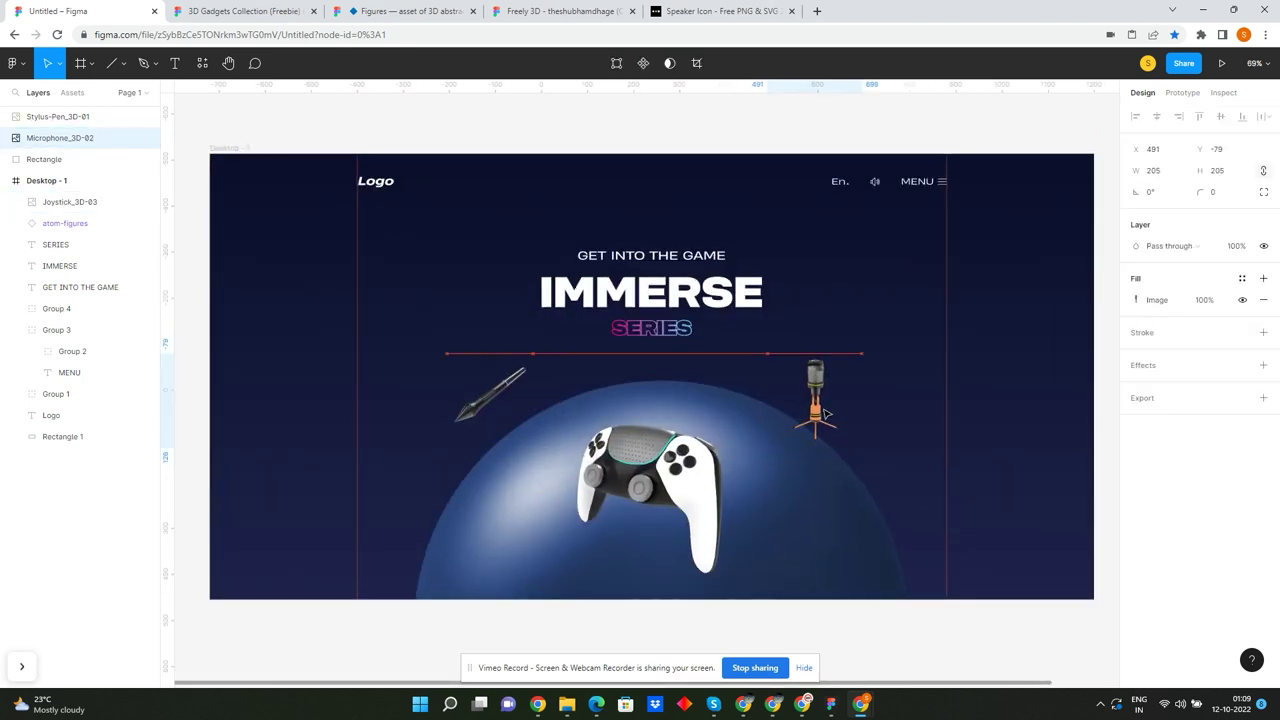
pyautogui.click(706, 447)
pyautogui.press('Escape')
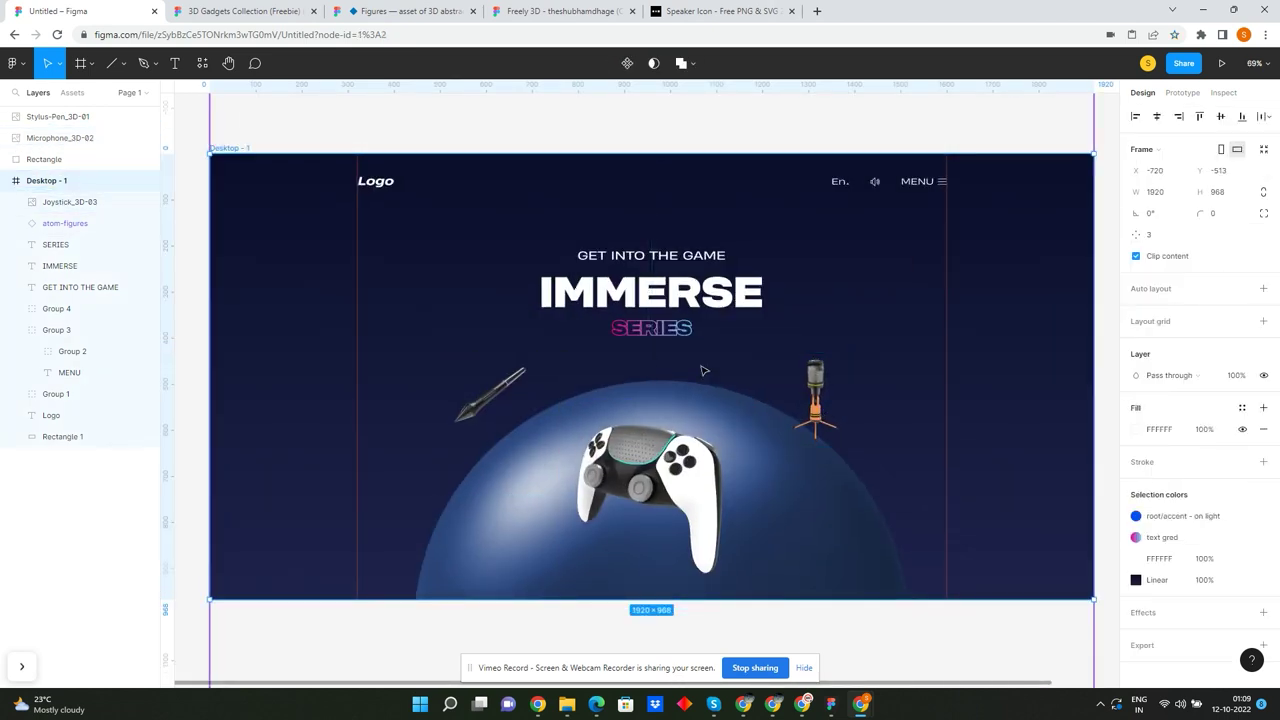
pyautogui.click(818, 383)
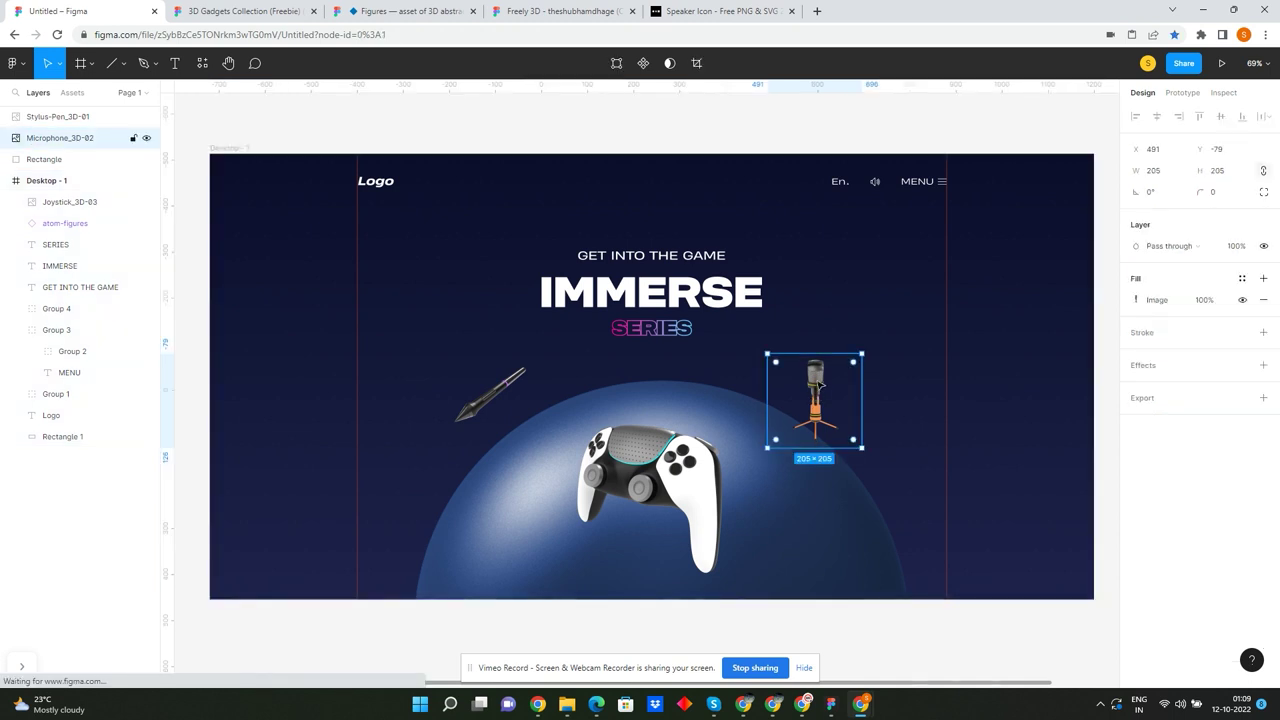
pyautogui.hotkey('ctrl', '[')
pyautogui.scroll(2, 800, 391)
pyautogui.scroll(-4, 685, 347)
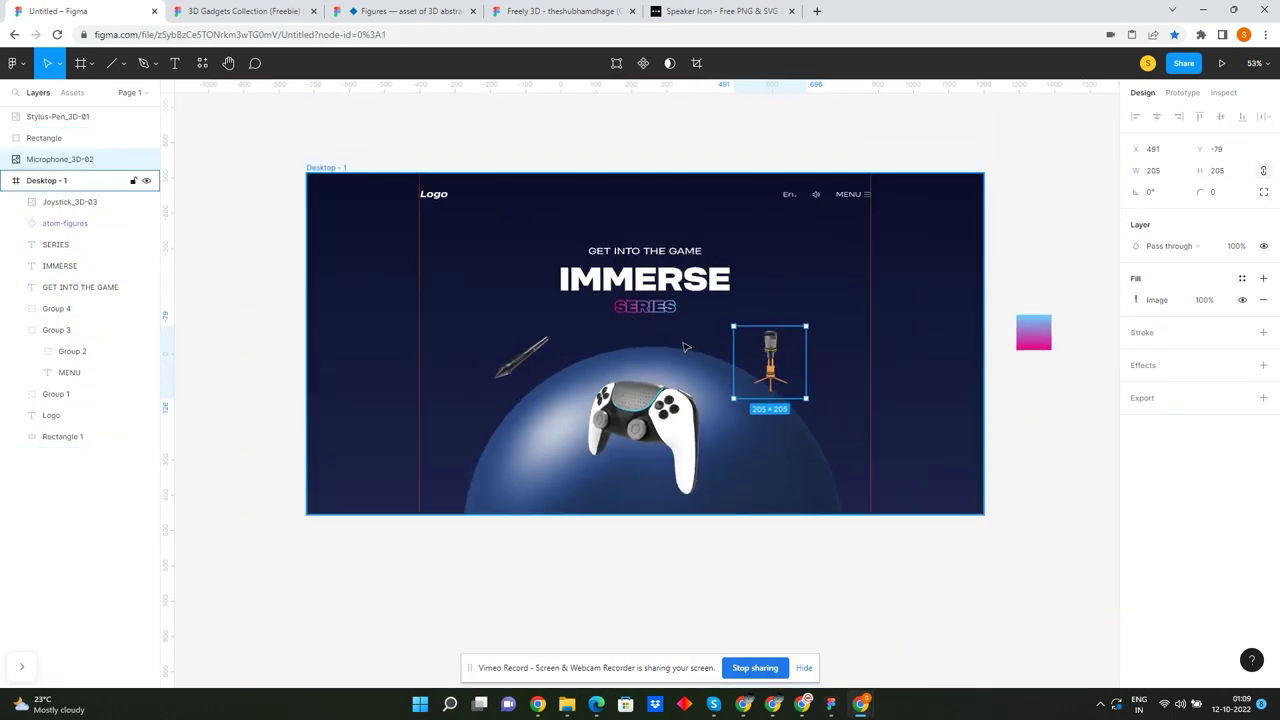
pyautogui.hotkey('ctrl', 'z')
pyautogui.hotkey('ctrl', 'z')
pyautogui.hotkey('ctrl', 'z')
pyautogui.hotkey('ctrl', 'z')
# - Bring the sphere to the front, undoing an accidental vertical stretch of the selected layers
pyautogui.scroll(-3, 738, 463)
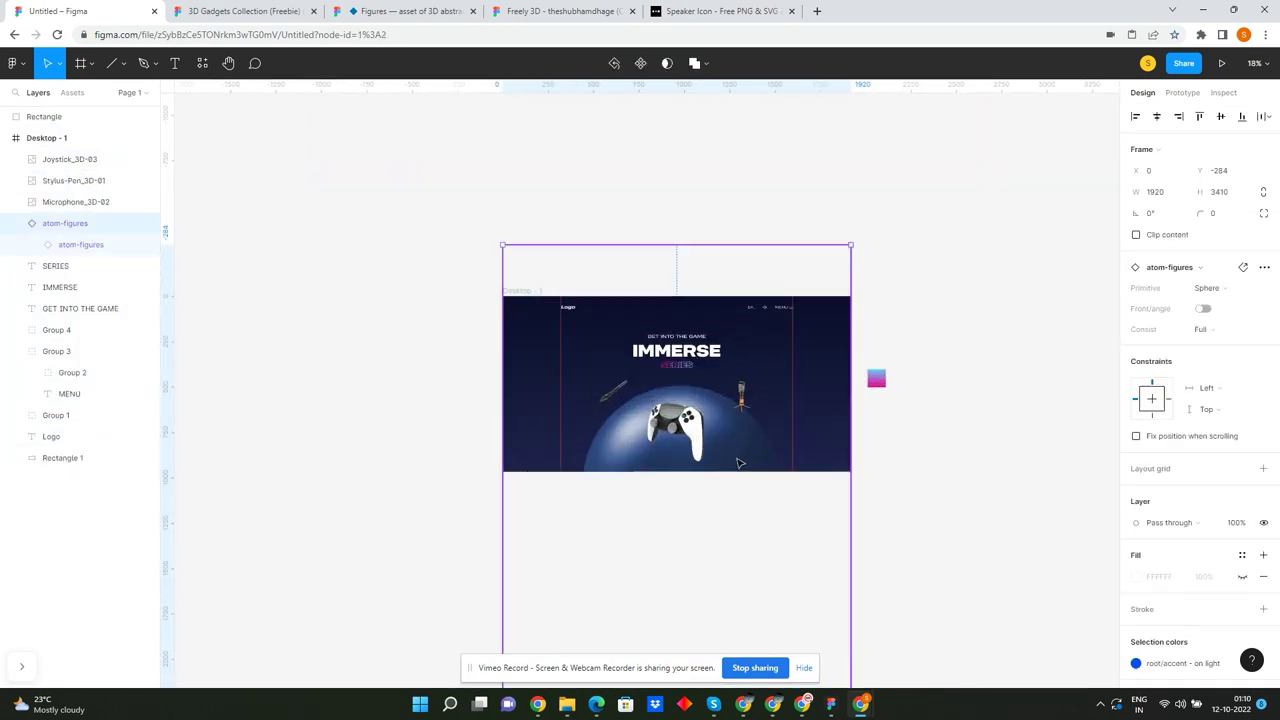
pyautogui.hotkey('ctrl', 'shift', ']')
pyautogui.scroll(2, 722, 435)
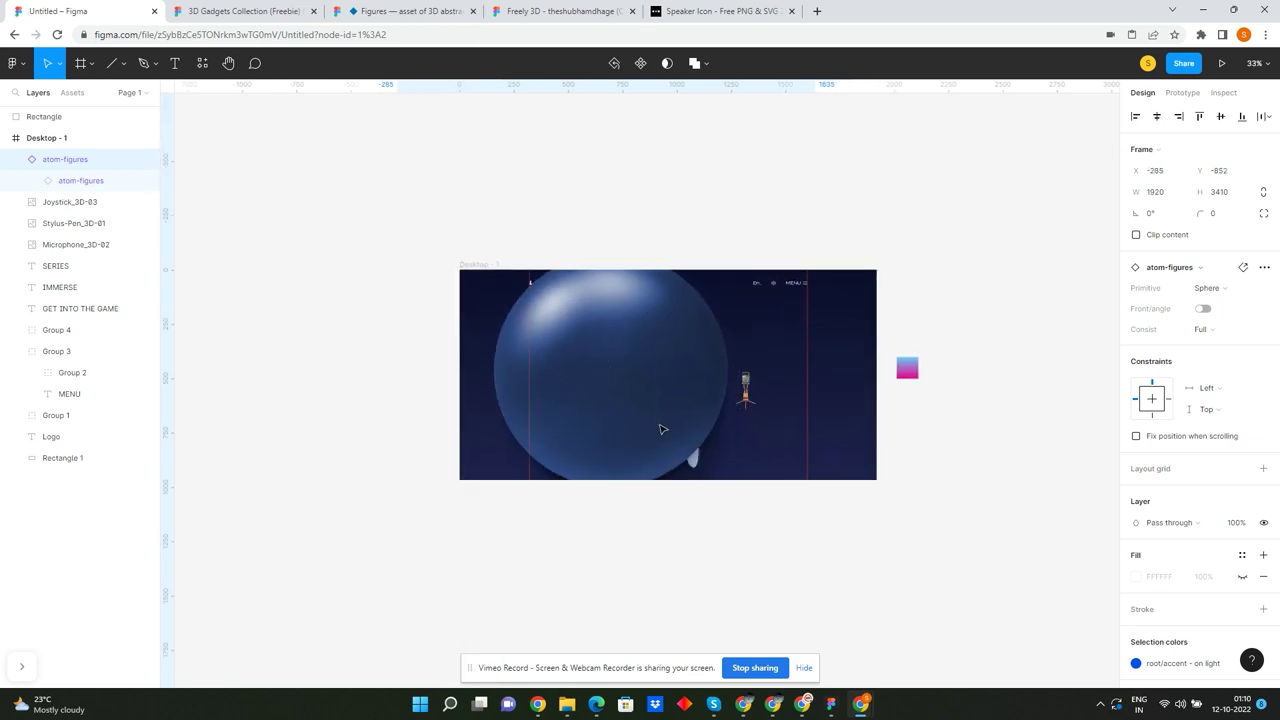
pyautogui.moveTo(860, 569); pyautogui.dragTo(572, 414)
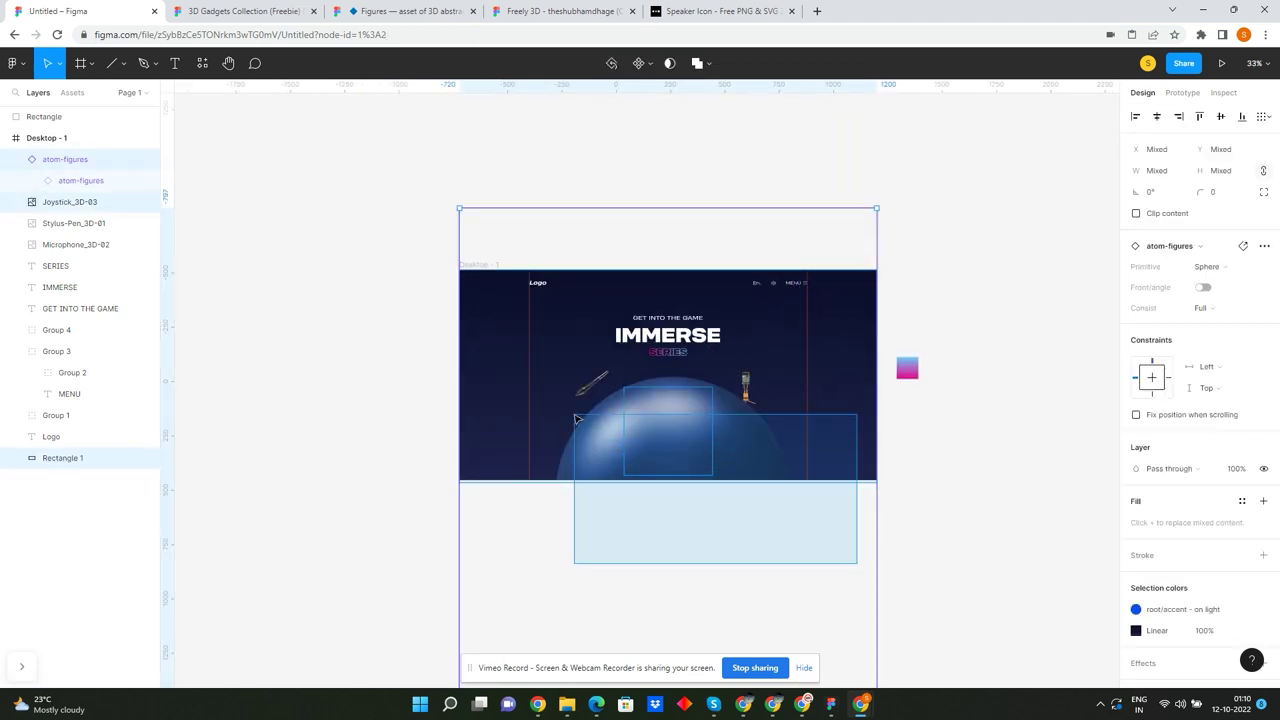
pyautogui.moveTo(775, 688); pyautogui.dragTo(775, 463)
pyautogui.hotkey('ctrl', 'z')
pyautogui.click(945, 545)
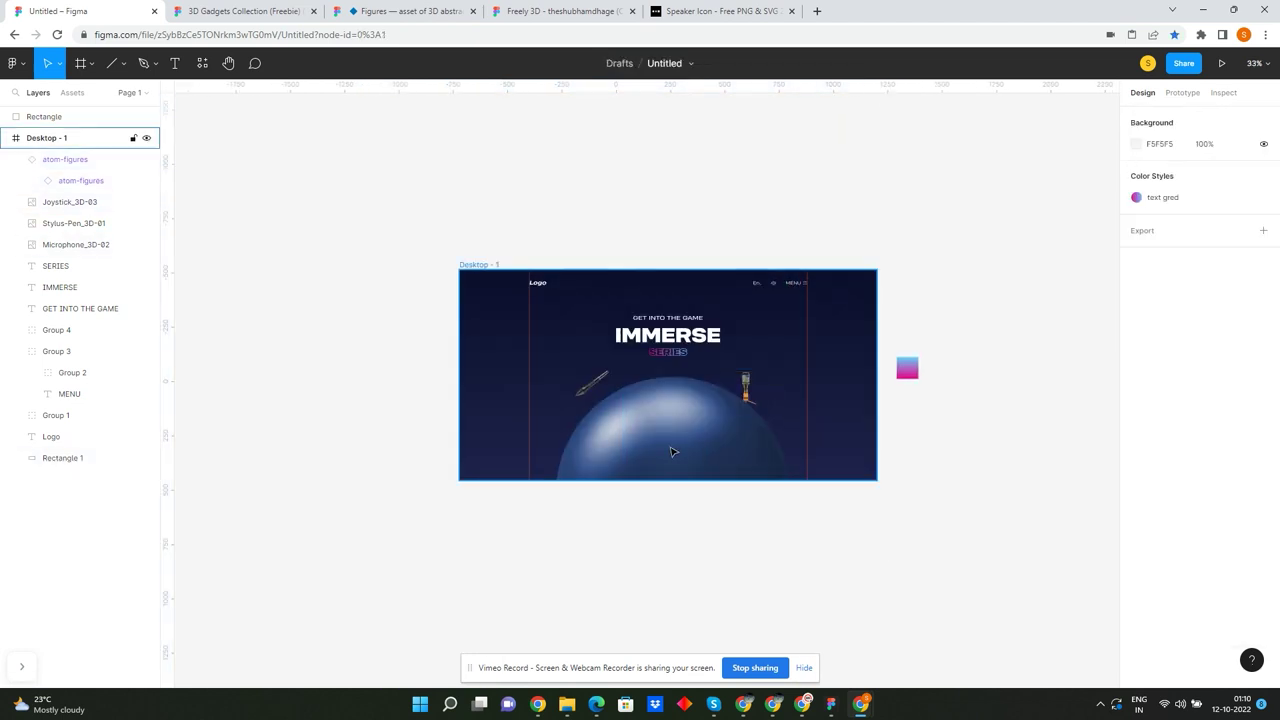
# - Send the atom-figures sphere back one step so the joystick renders in front of it
pyautogui.click(672, 452)
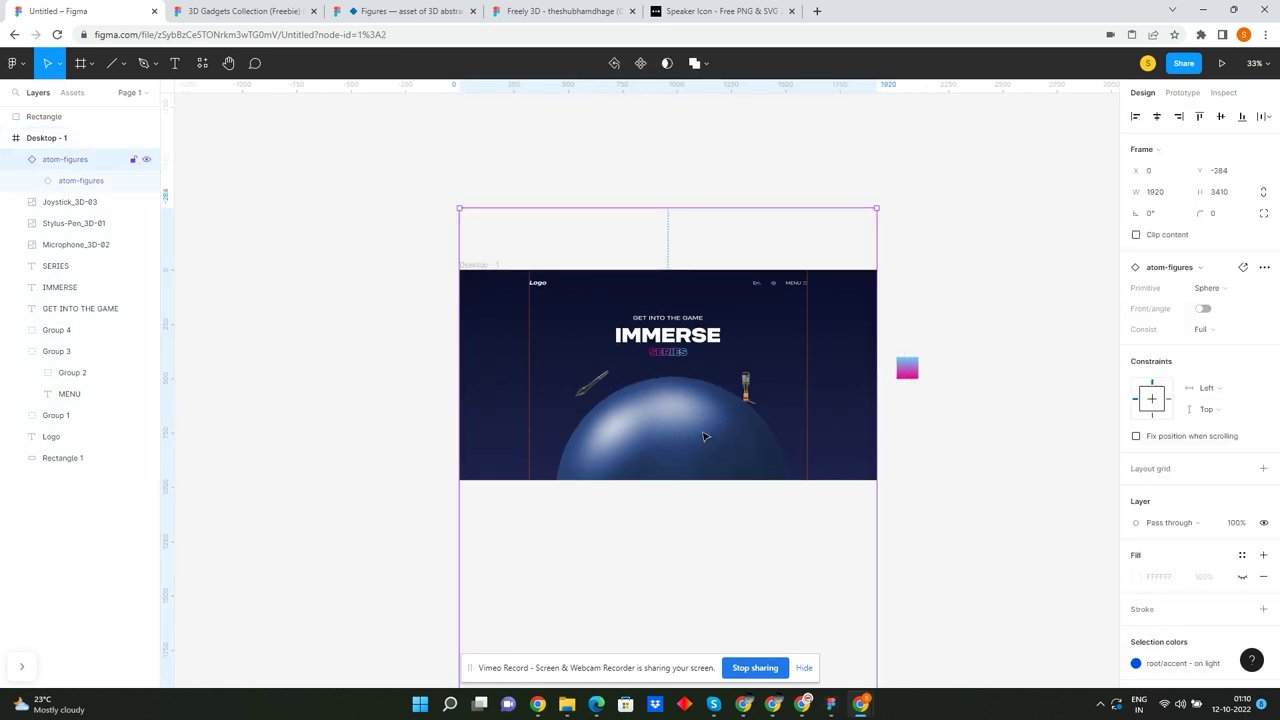
pyautogui.hotkey('ctrl', '[')
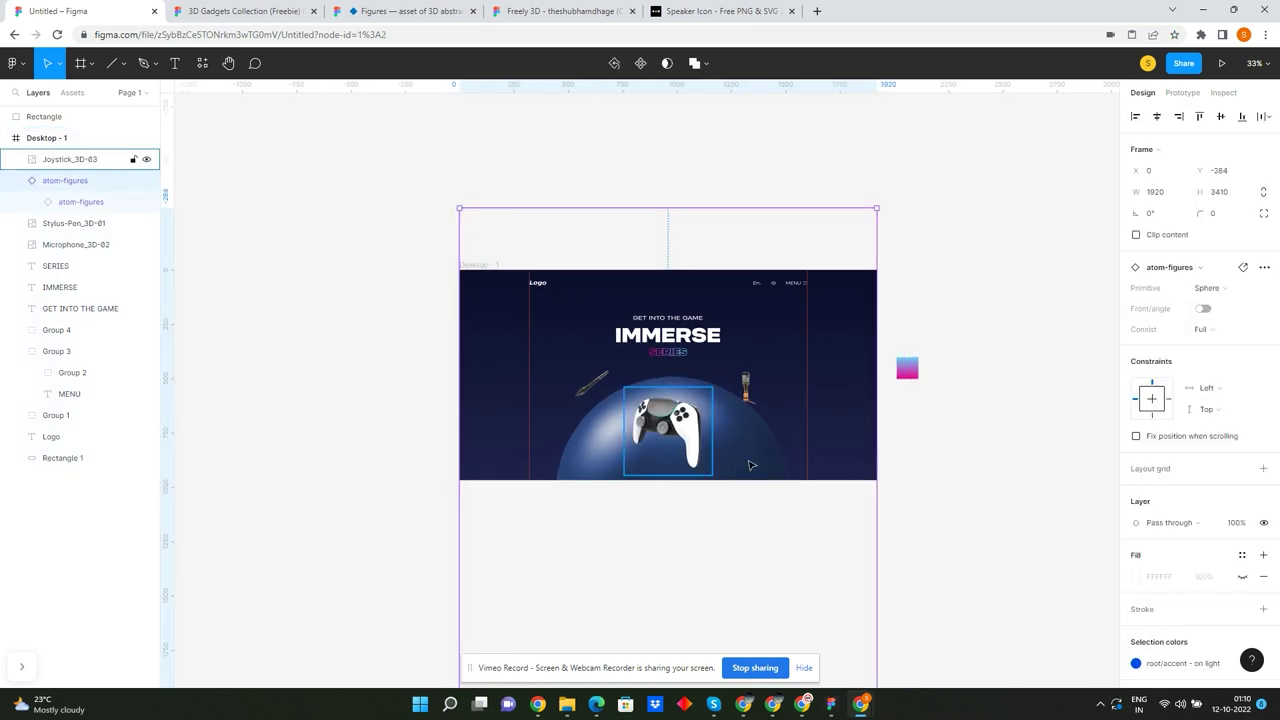
pyautogui.scroll(2, 751, 465)
pyautogui.scroll(3, 620, 420)
pyautogui.scroll(-5, 460, 200)
# - Reselect the sphere and marquee-select the hero frame items to check the layering
pyautogui.click(343, 177)
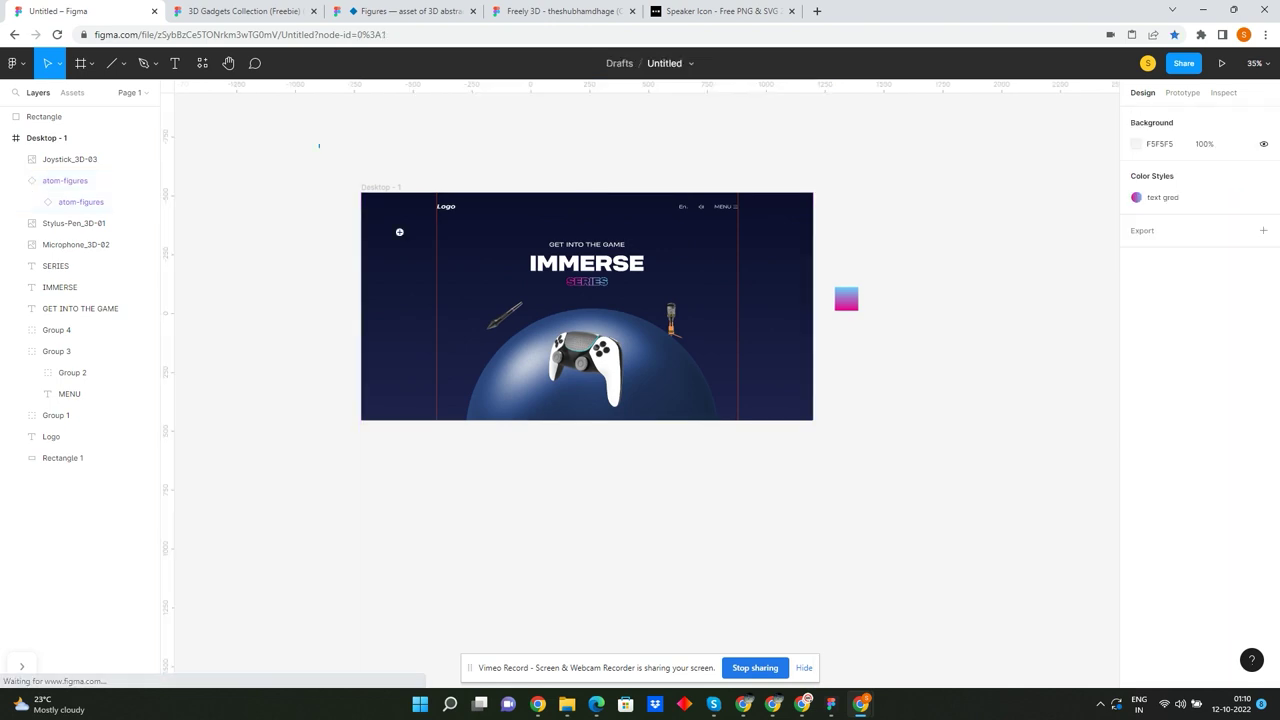
pyautogui.scroll(3, 560, 220)
pyautogui.scroll(2, 700, 360)
pyautogui.click(786, 372)
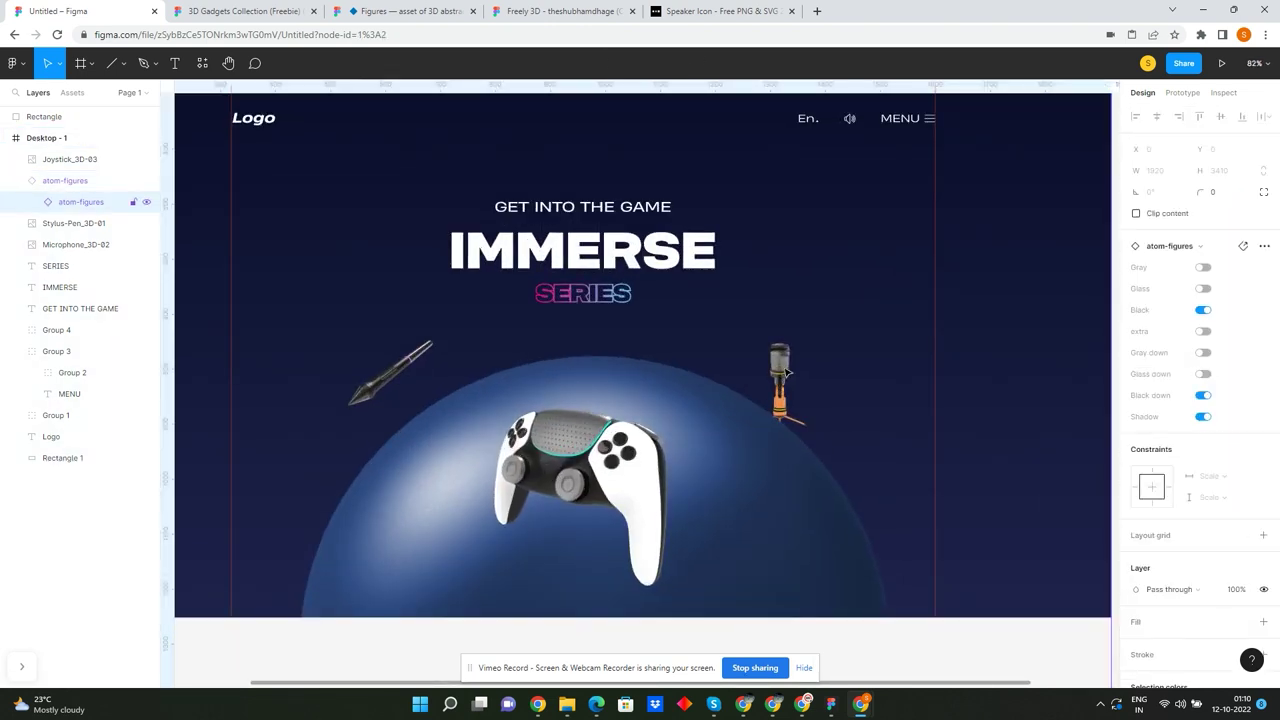
pyautogui.scroll(-3, 786, 372)
pyautogui.click(523, 214)
pyautogui.moveTo(491, 229); pyautogui.dragTo(903, 525)
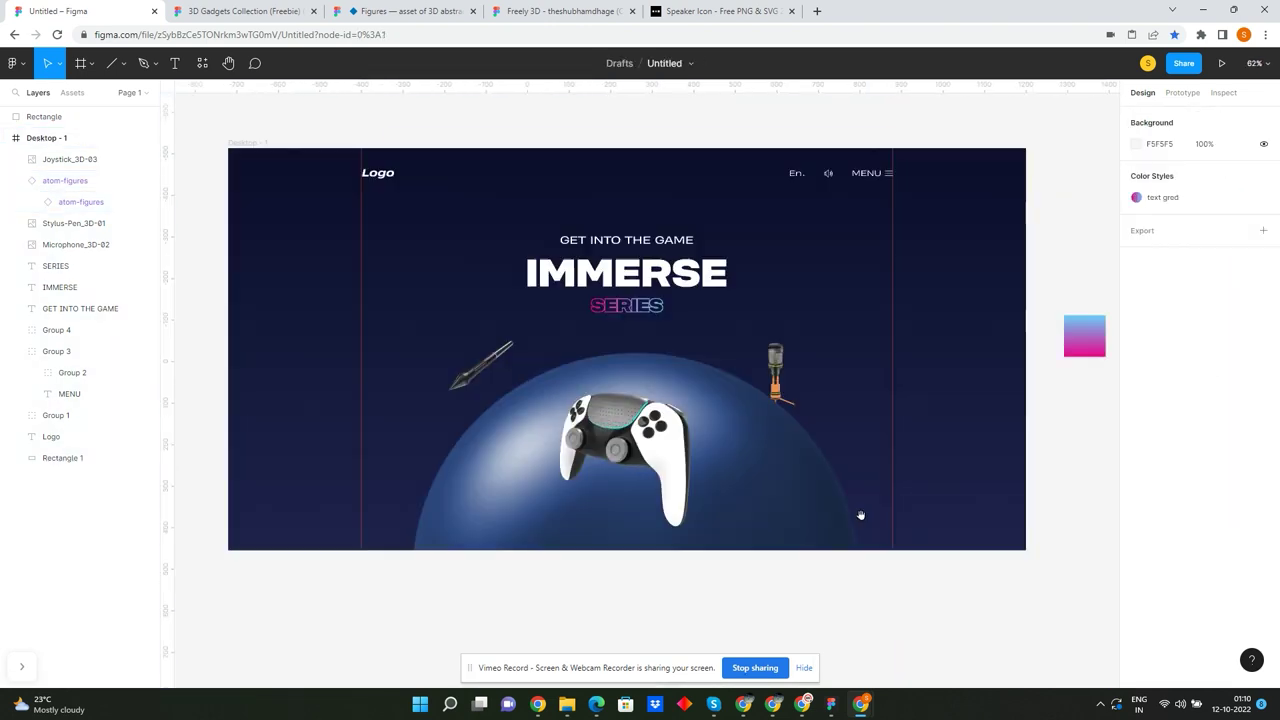
pyautogui.scroll(-1, 860, 515)
# - Paste the Foghc 1 cloud image and move it into the hero above the controller
pyautogui.hotkey('ctrl', 'v')
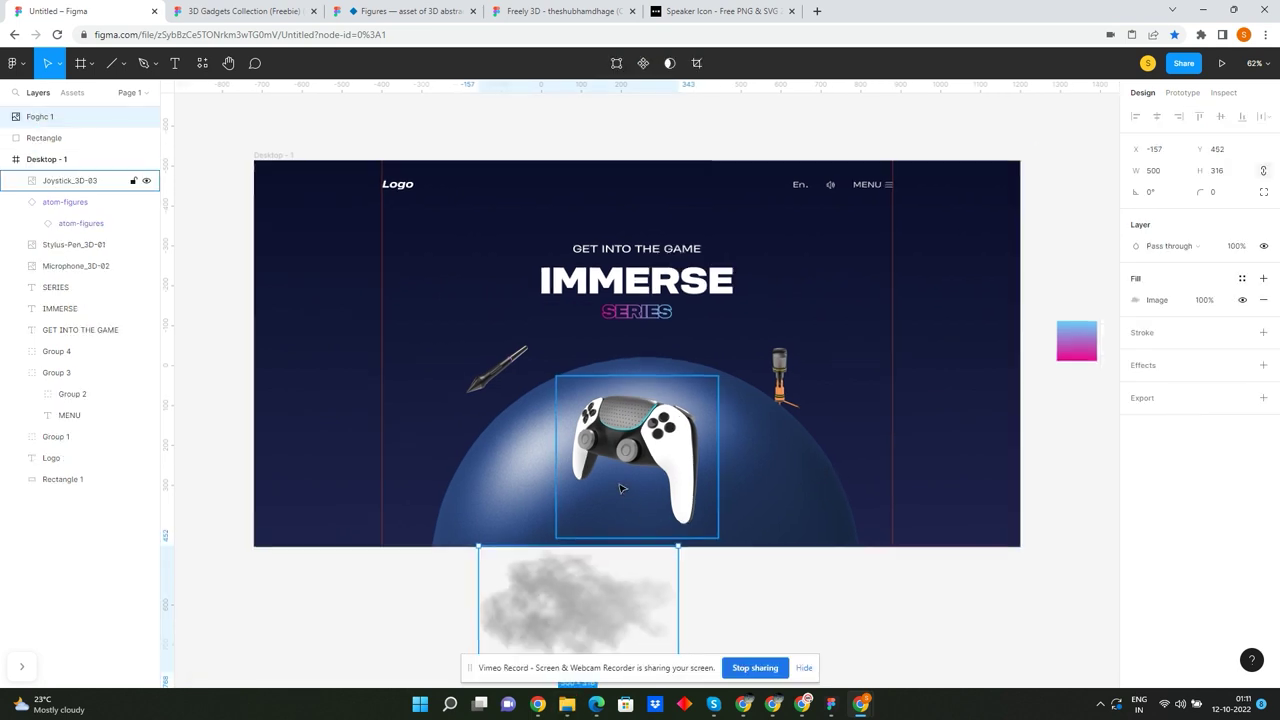
pyautogui.scroll(-2, 669, 597)
pyautogui.click(669, 597)
pyautogui.moveTo(600, 565); pyautogui.dragTo(664, 413)
pyautogui.scroll(1, 484, 287)
pyautogui.scroll(1, 484, 287)
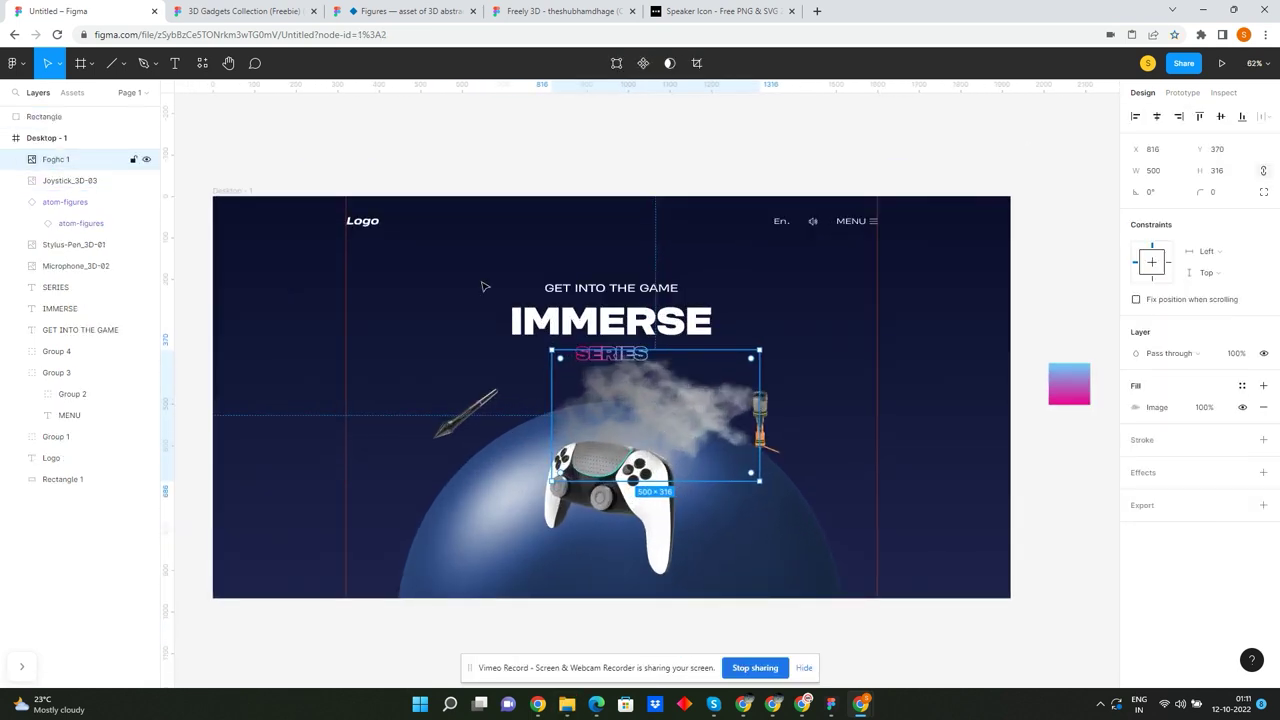
pyautogui.scroll(-1, 484, 287)
pyautogui.scroll(2, 931, 574)
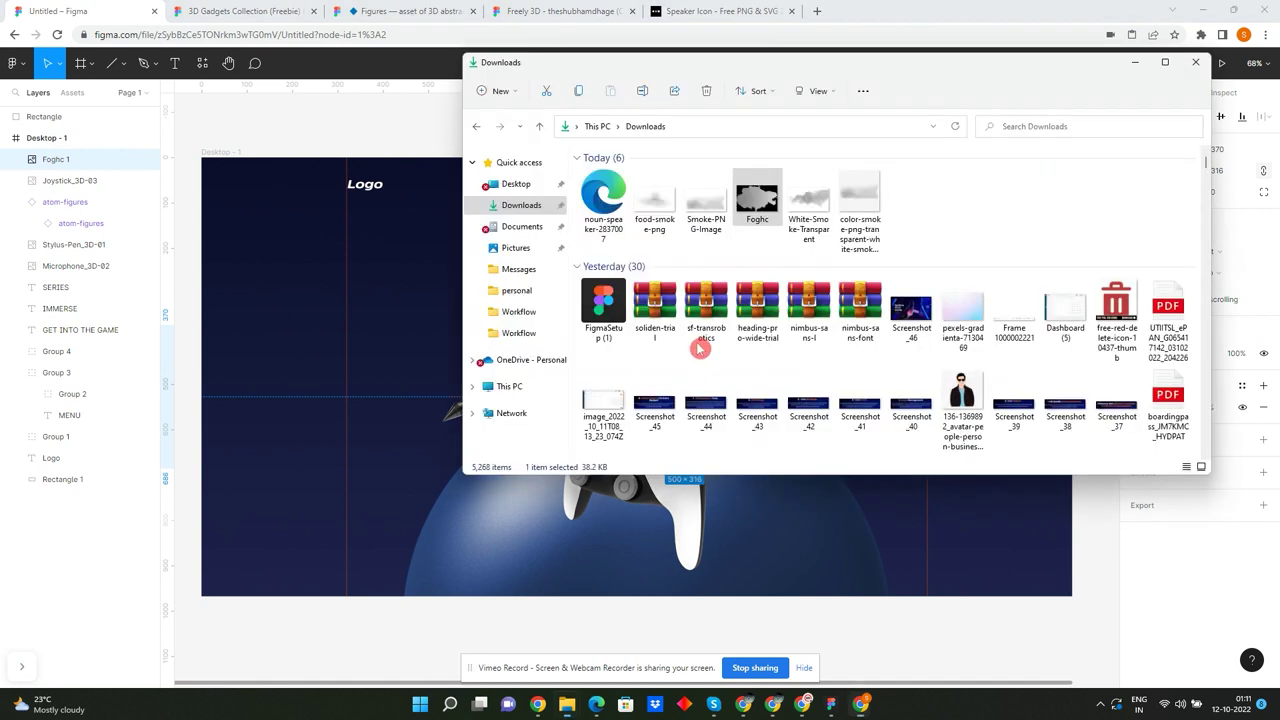
# - Give the cloud the Overlay blend mode, enlarge it to 594×376, and move it left
pyautogui.click(1204, 422)
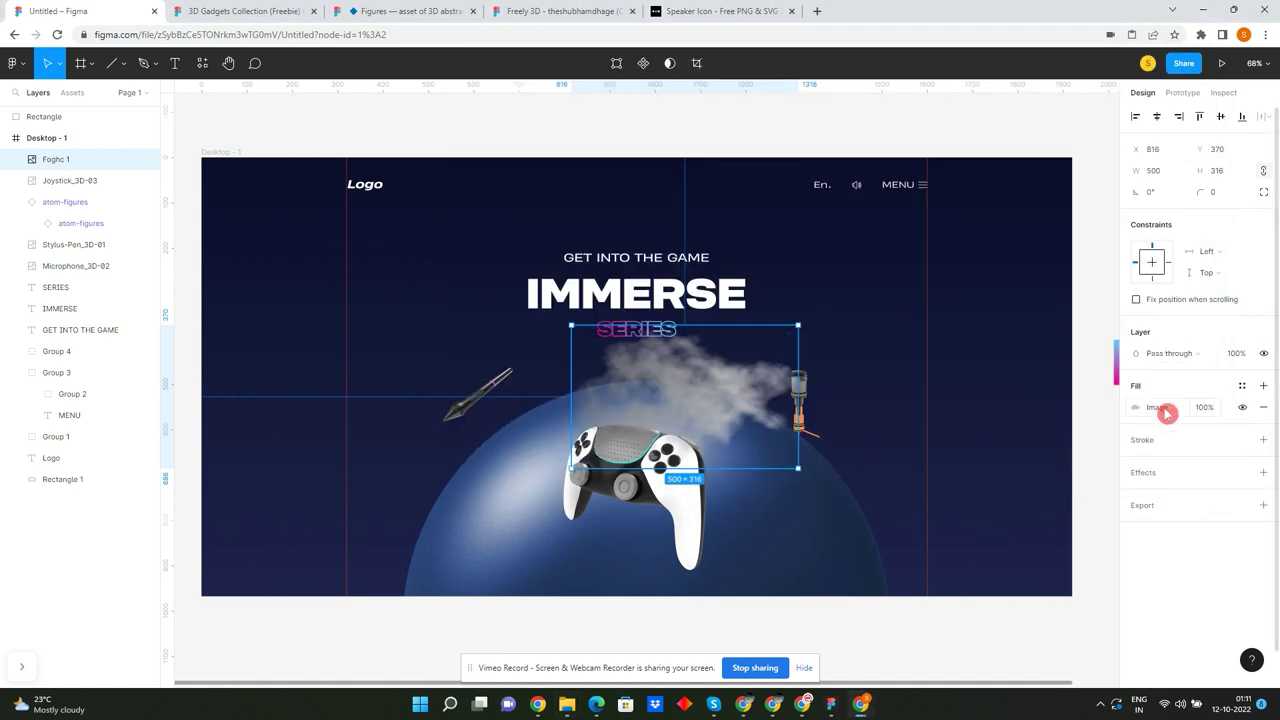
pyautogui.click(1172, 354)
pyautogui.click(1160, 515)
pyautogui.moveTo(690, 400); pyautogui.dragTo(760, 405)
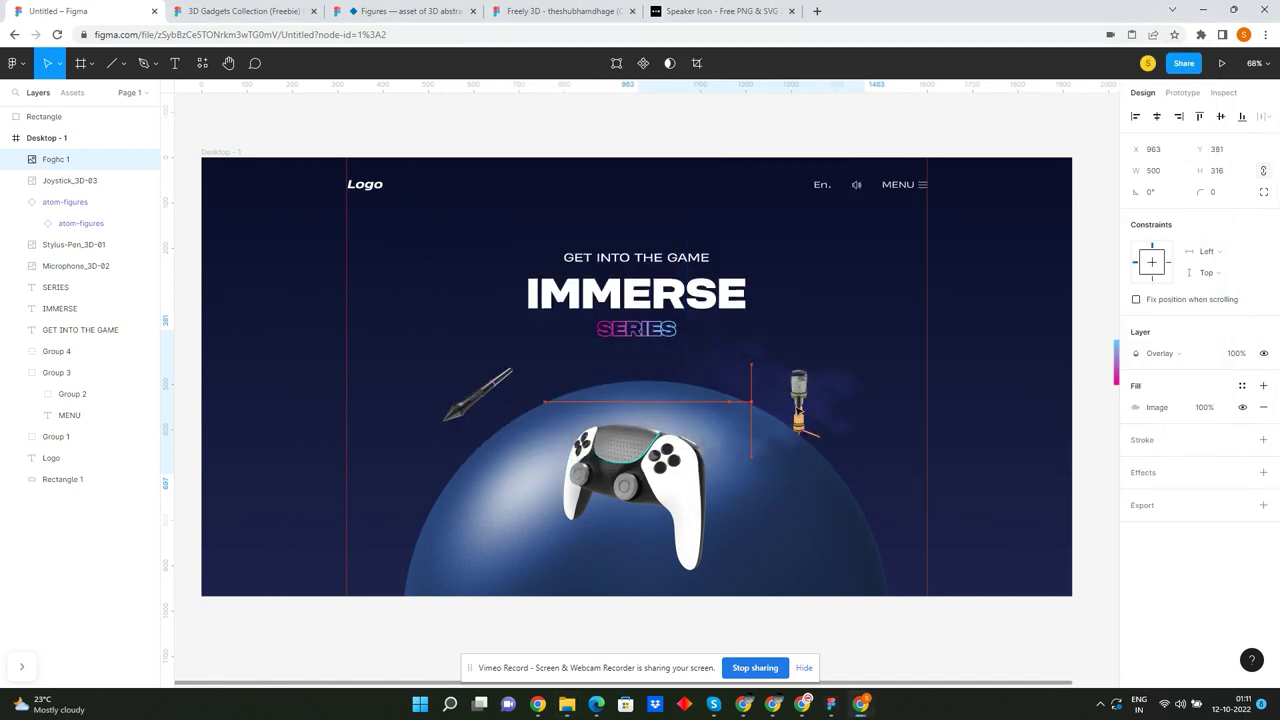
pyautogui.moveTo(882, 472); pyautogui.dragTo(903, 486)
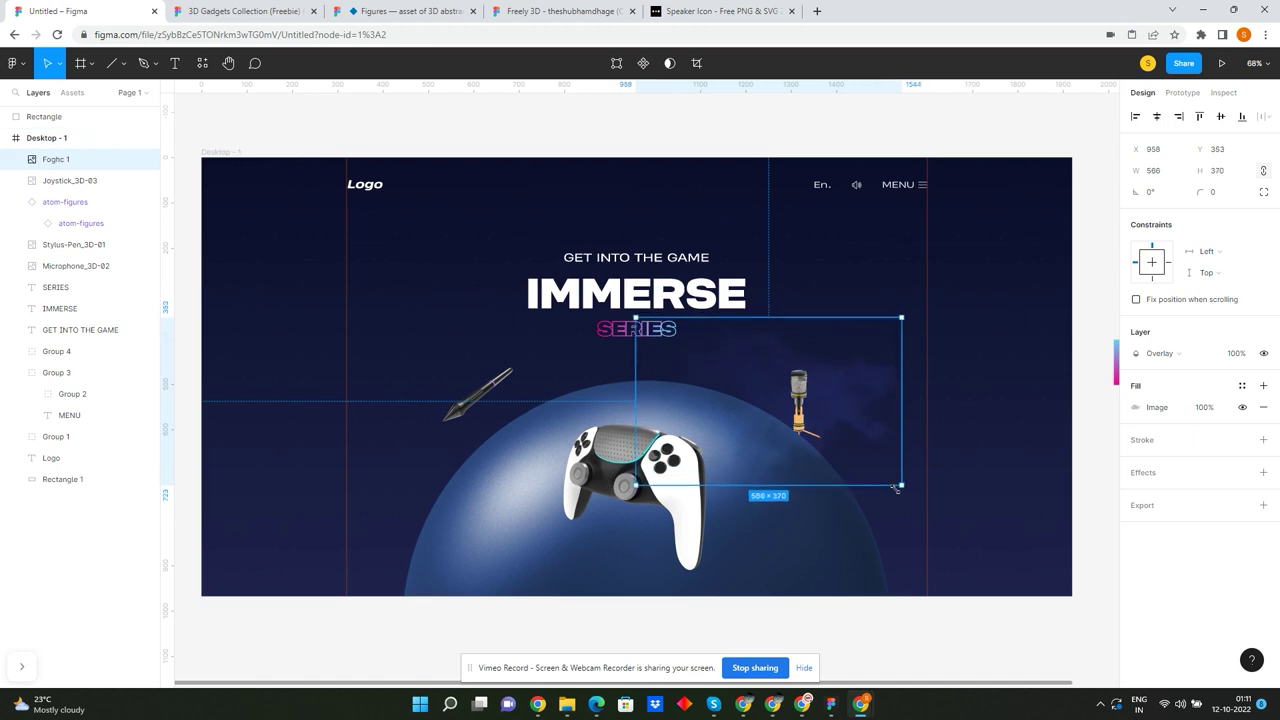
pyautogui.moveTo(856, 423); pyautogui.dragTo(695, 359)
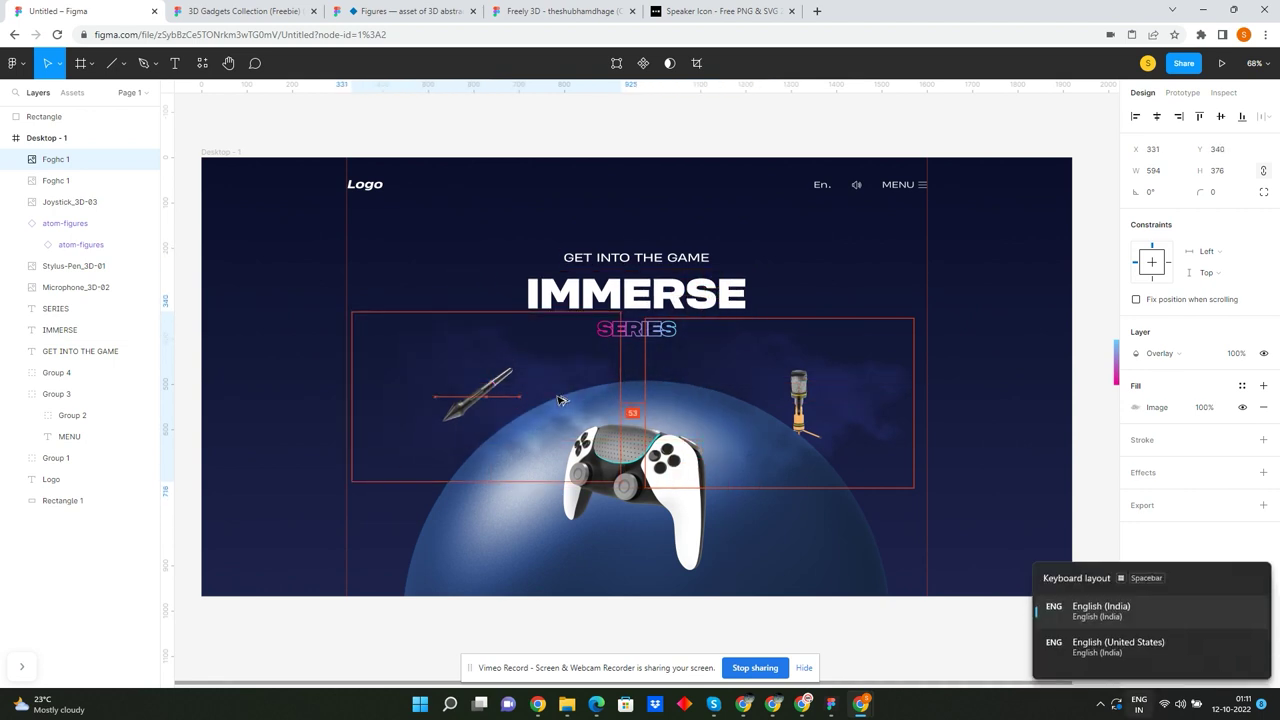
pyautogui.moveTo(695, 359); pyautogui.dragTo(522, 407)
# - Send the cloud to the bottom, raise it two layers, and place it left of the controller, undoing a stray copy
pyautogui.hotkey('ctrl', 'shift', '[')
pyautogui.hotkey('ctrl', ']')
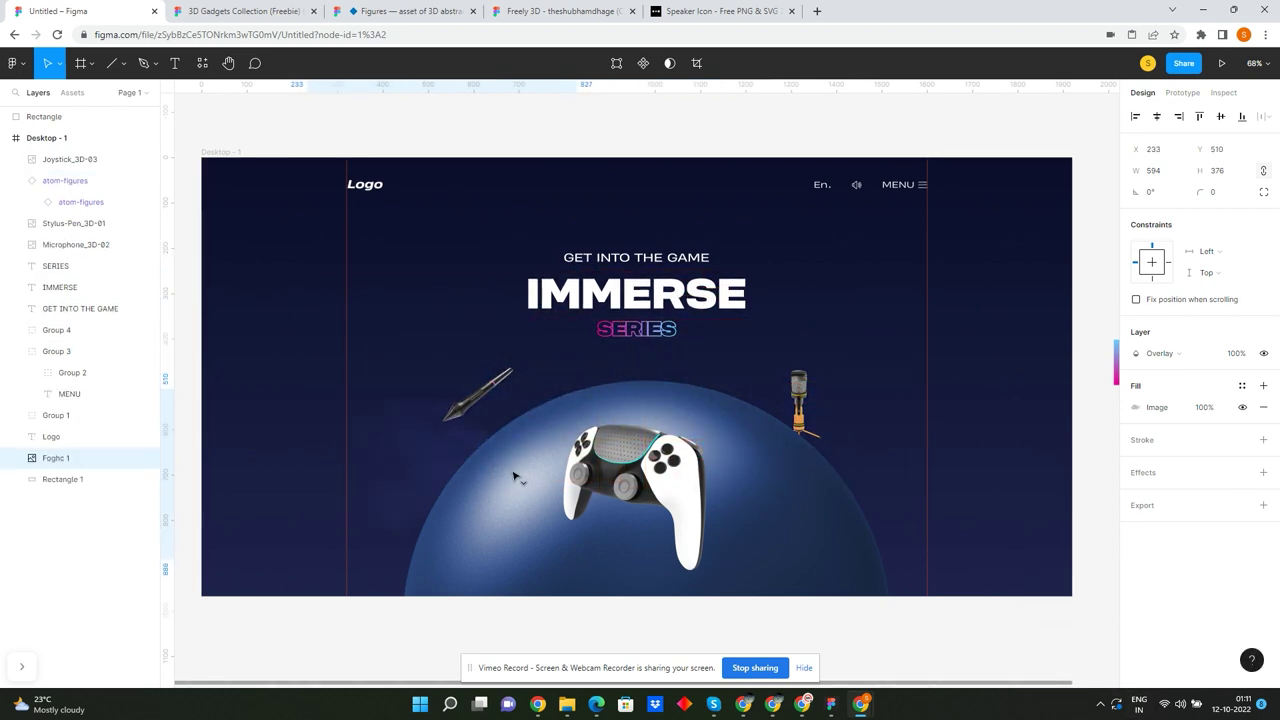
pyautogui.hotkey('ctrl', ']')
pyautogui.moveTo(520, 482)
pyautogui.mouseDown()
pyautogui.moveTo(543, 392)
pyautogui.moveTo(785, 392)
pyautogui.mouseUp()
pyautogui.hotkey('ctrl', 'z')
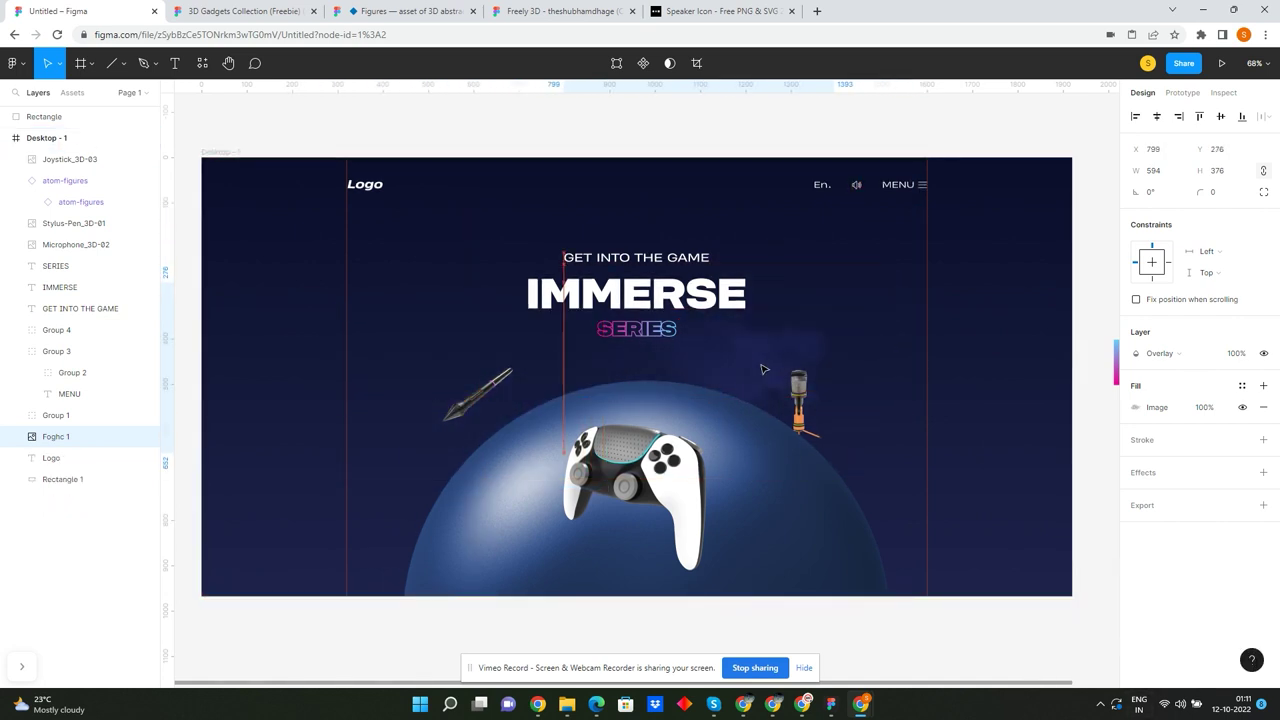
pyautogui.hotkey('ctrl', 'z')
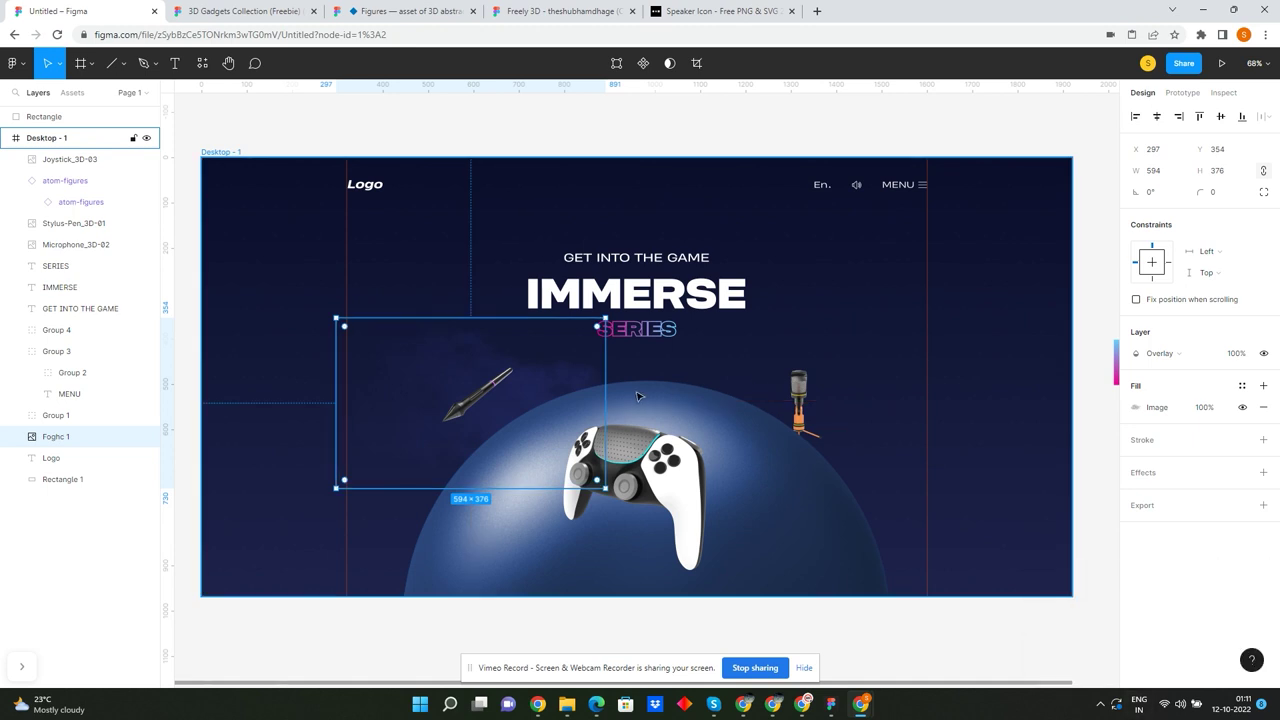
# - Duplicate Foghc 1 to the right, enlarge the copy to 936×592, and rotate it 150°
pyautogui.click(560, 382)
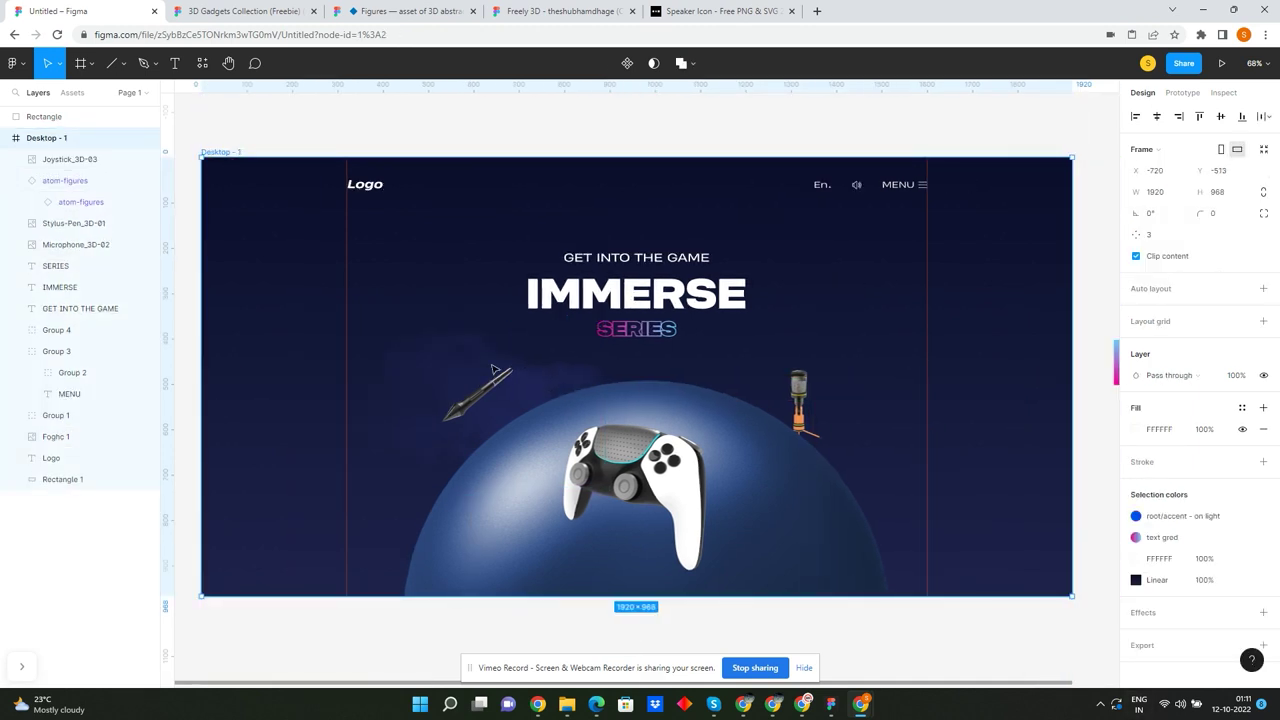
pyautogui.click(462, 373)
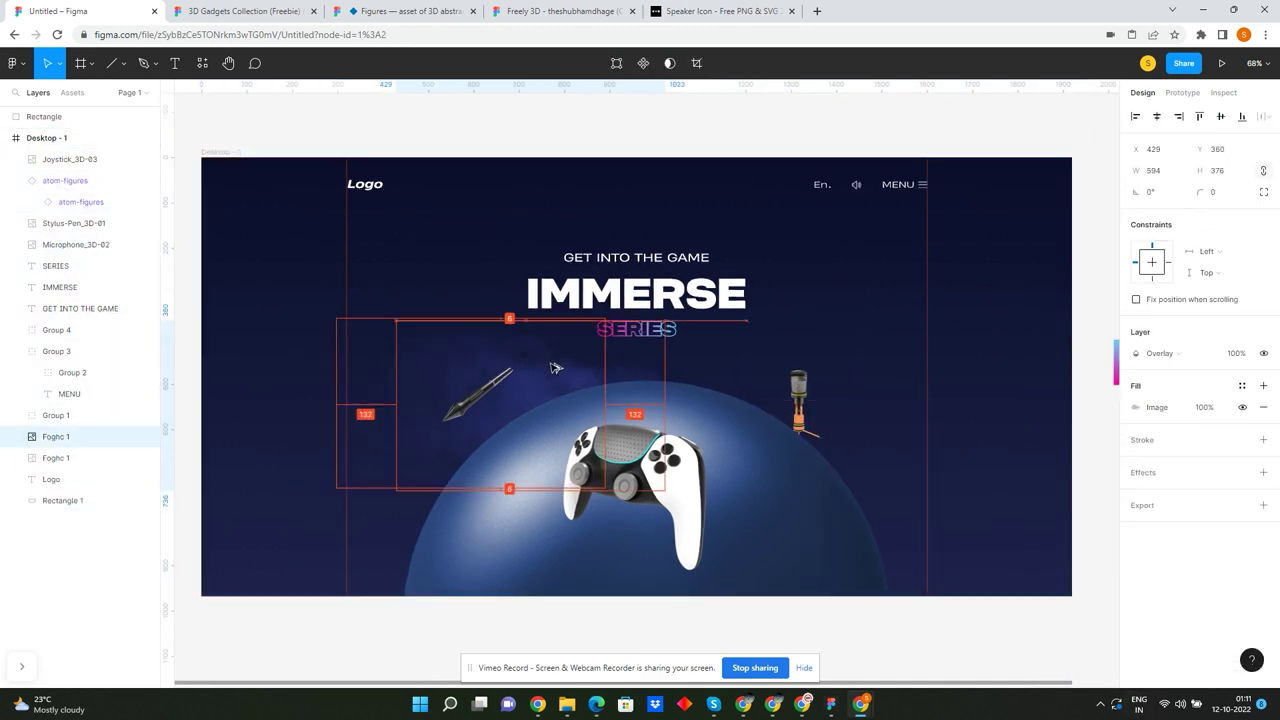
pyautogui.moveTo(462, 373); pyautogui.dragTo(727, 373)
pyautogui.moveTo(841, 320); pyautogui.dragTo(920, 289)
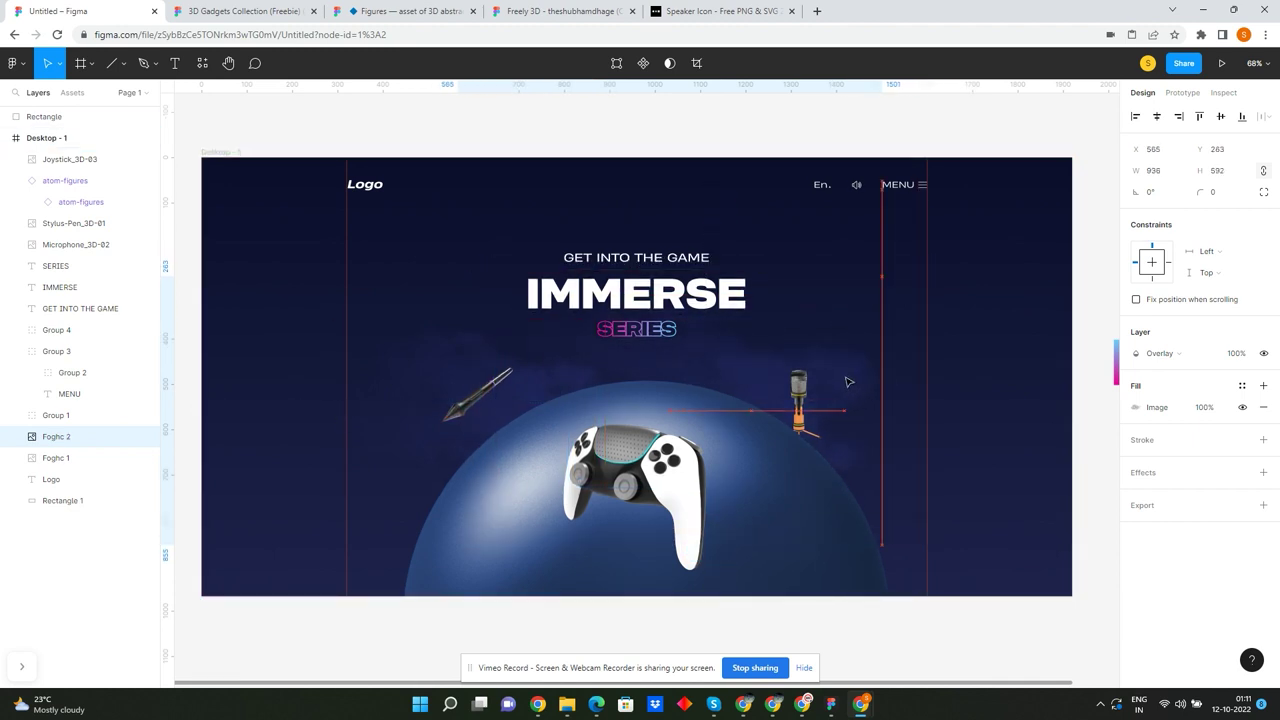
pyautogui.moveTo(898, 286); pyautogui.dragTo(724, 343)
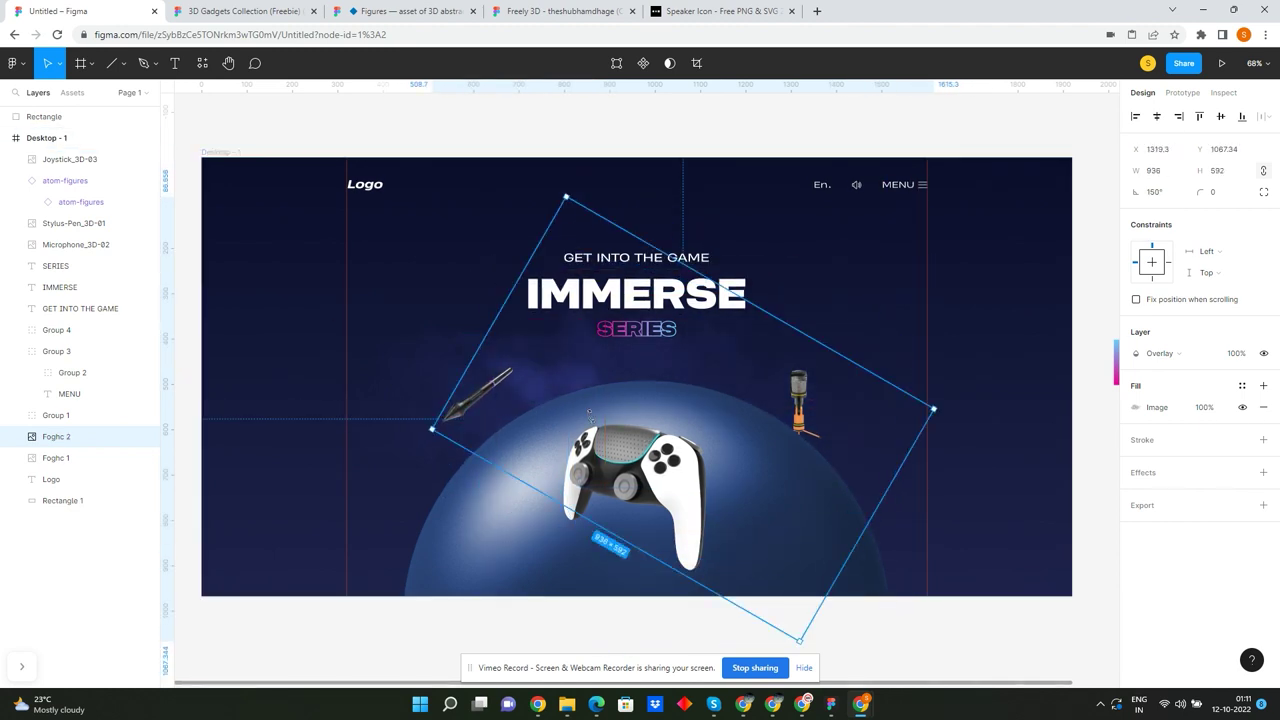
# - Duplicate the rotated fog further right and rotate this third fog layer to 15°
pyautogui.moveTo(573, 375); pyautogui.dragTo(762, 387)
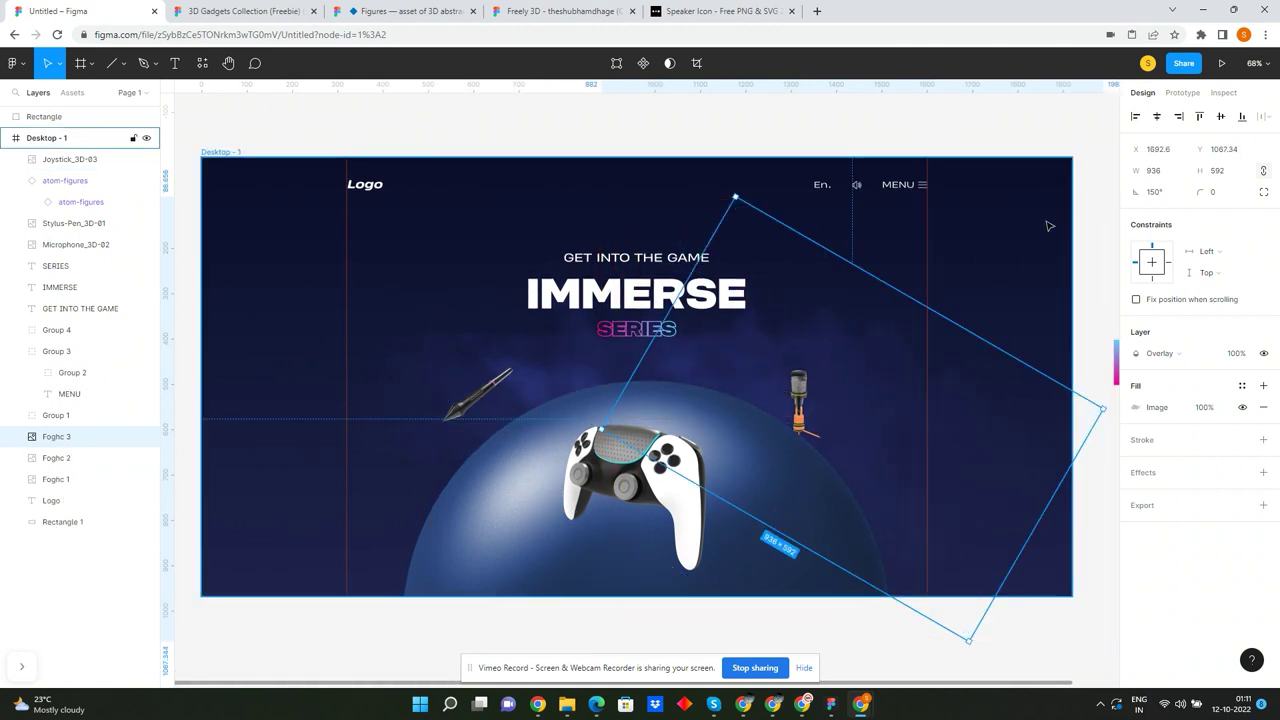
pyautogui.moveTo(733, 195)
pyautogui.mouseDown()
pyautogui.moveTo(1087, 530)
pyautogui.moveTo(1051, 571)
pyautogui.moveTo(934, 433)
pyautogui.moveTo(902, 433)
pyautogui.mouseUp()
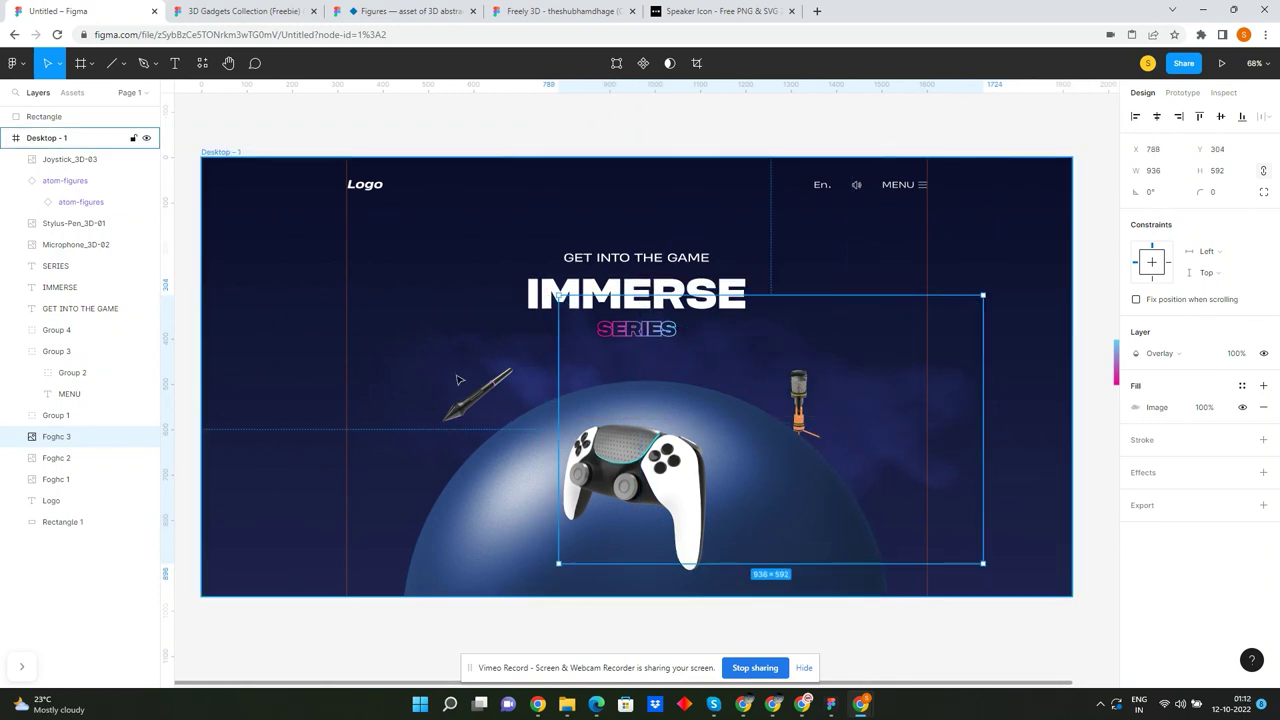
pyautogui.press('Escape')
# - Zoom into the hero frame and select only the Microphone_3D-02 image
pyautogui.scroll(-5, 750, 385)
pyautogui.moveTo(431, 223); pyautogui.dragTo(972, 557)
pyautogui.keyDown('ctrl'); pyautogui.click(773, 381); pyautogui.keyUp('ctrl')
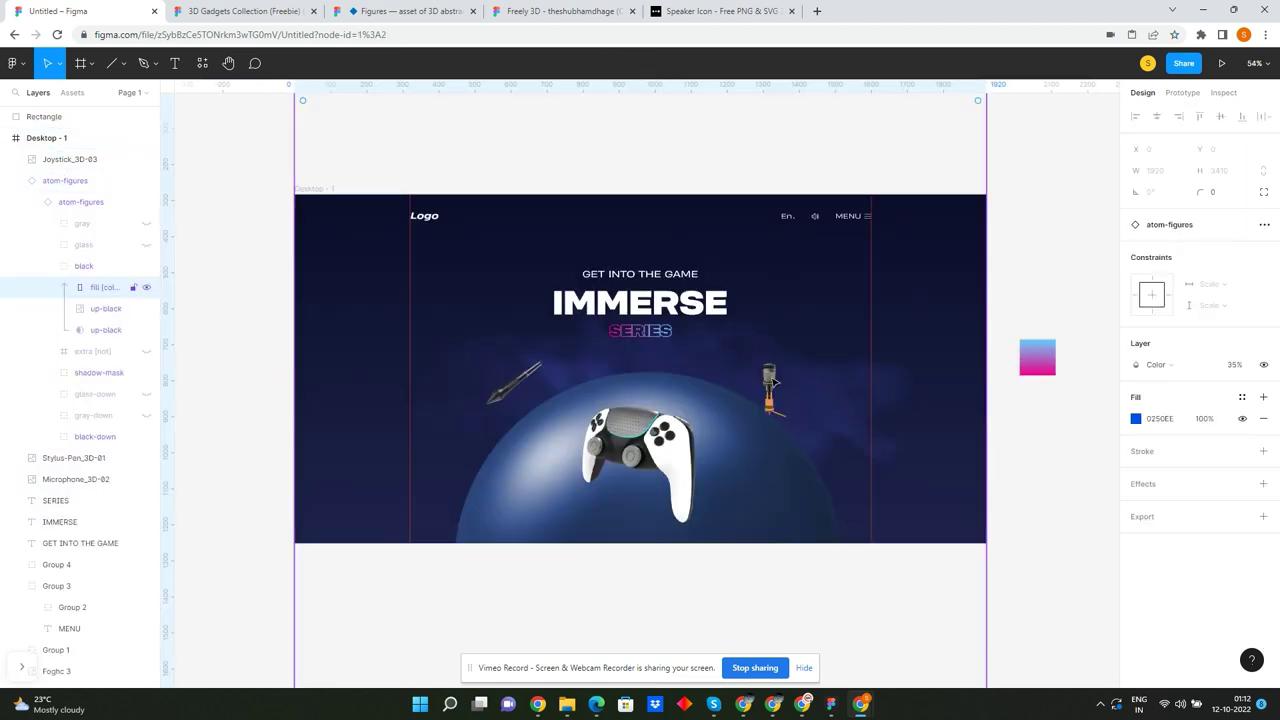
pyautogui.click(773, 381)
pyautogui.keyDown('shift'); pyautogui.click(767, 402); pyautogui.keyUp('shift')
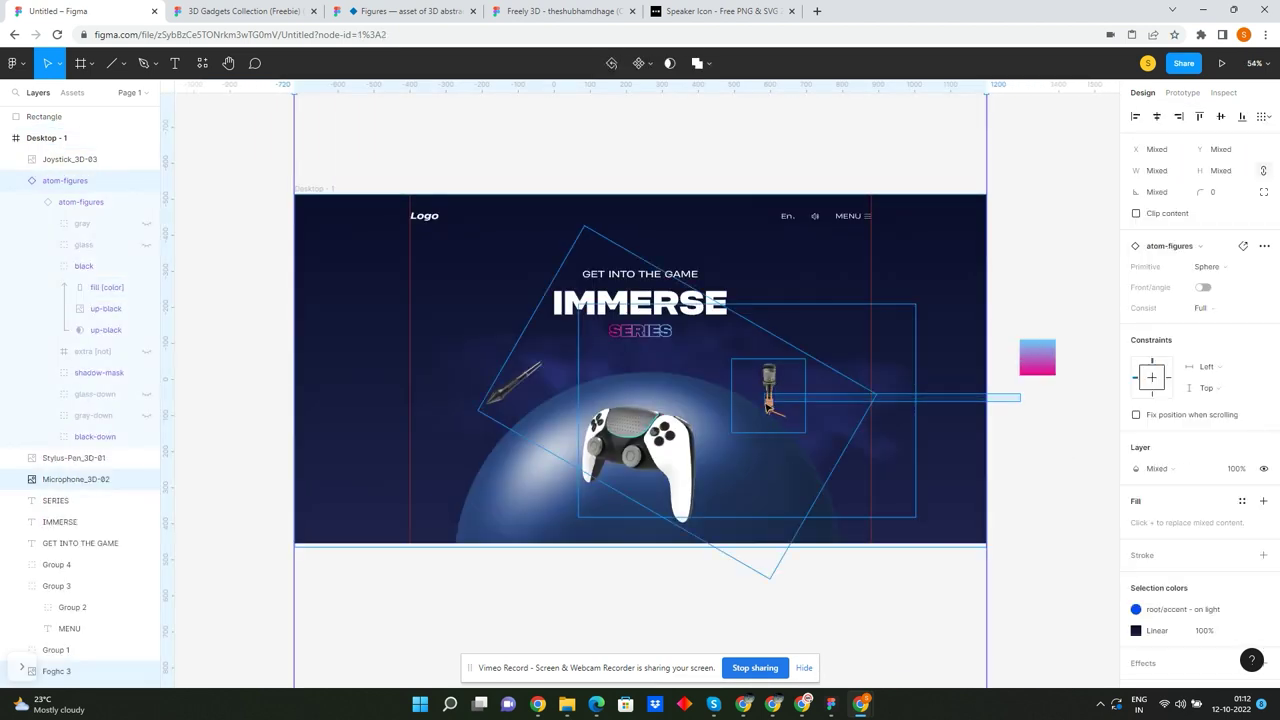
pyautogui.click(768, 395)
pyautogui.scroll(3, 775, 404)
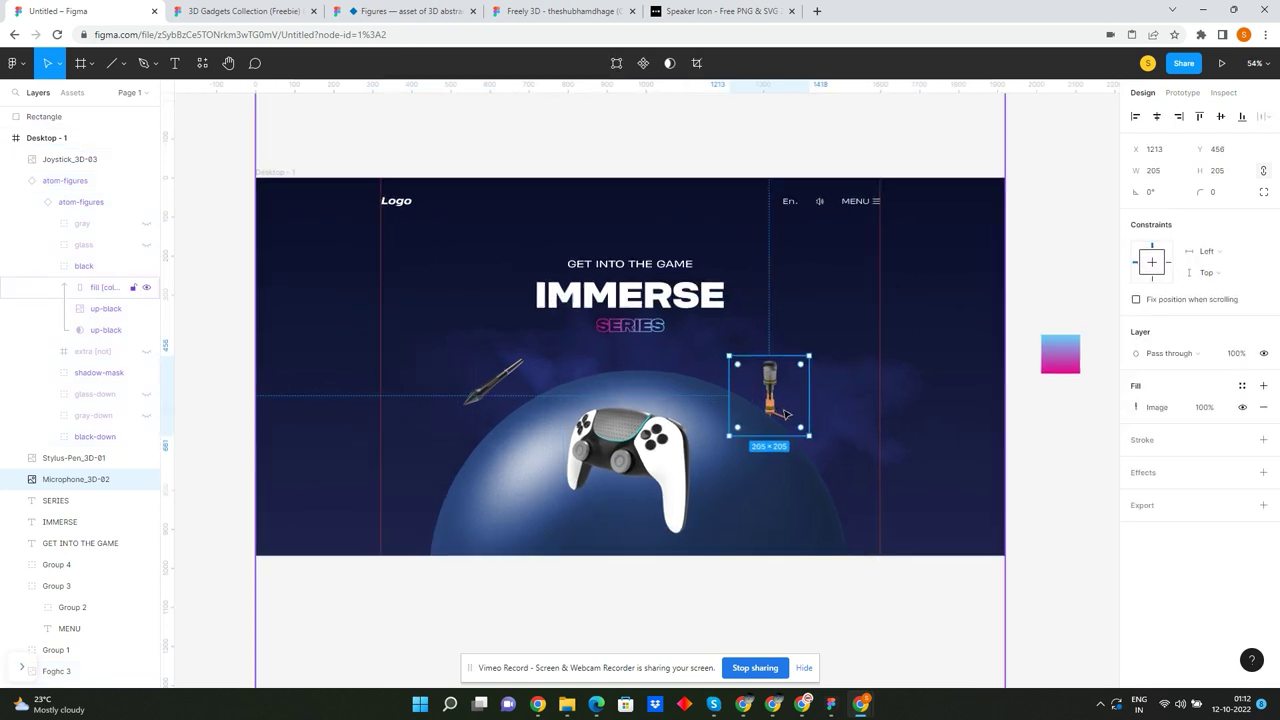
# - Set the microphone's image fill opacity to 40%
pyautogui.click(1209, 408)
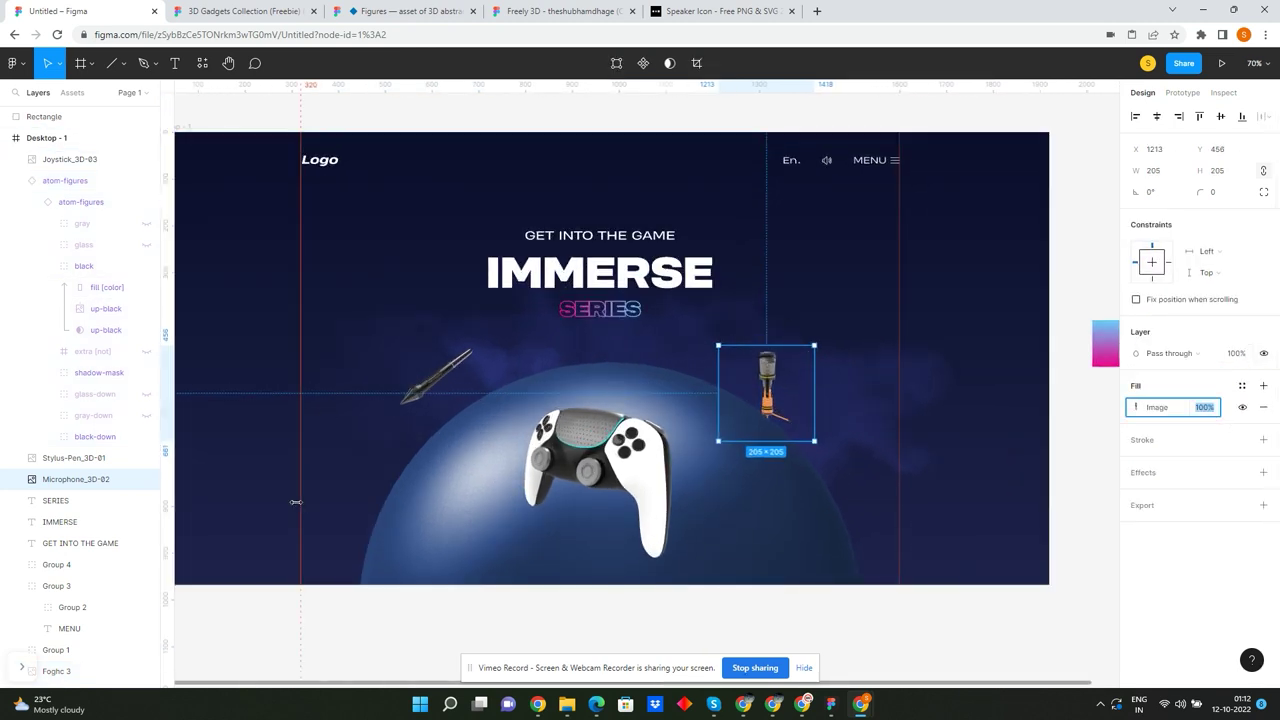
pyautogui.write('60')
pyautogui.press('Return')
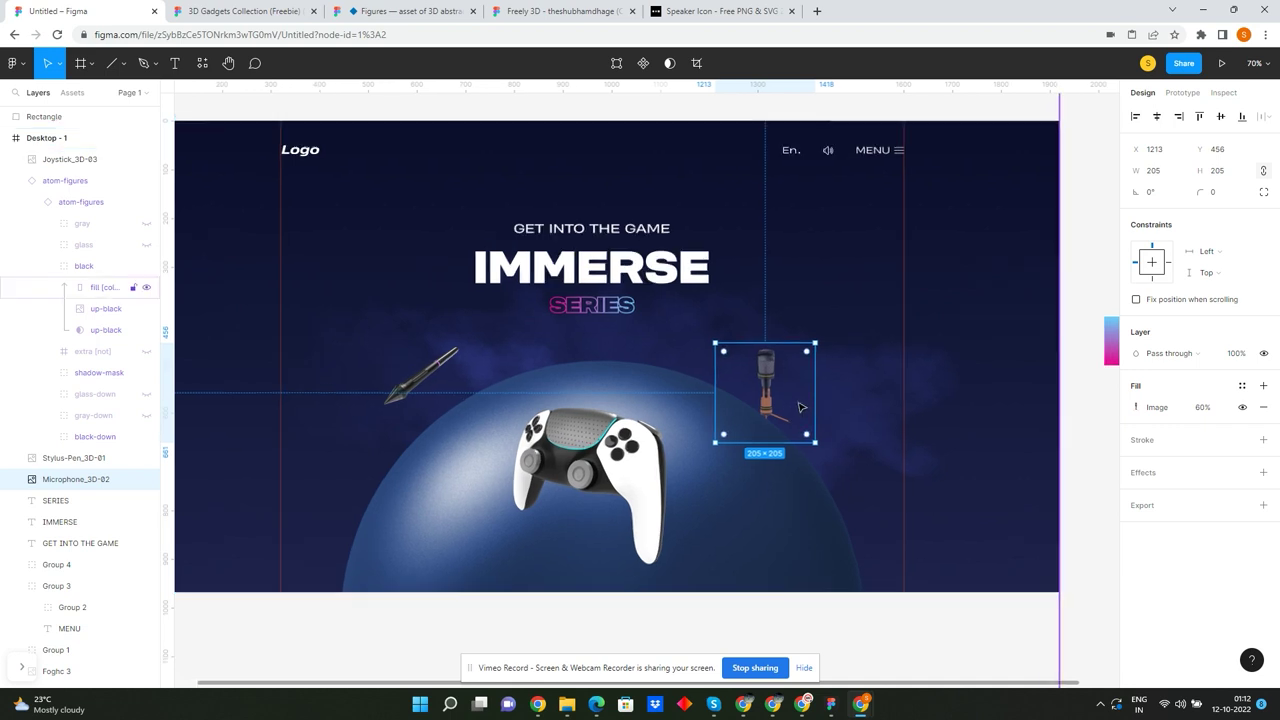
pyautogui.scroll(2, 800, 407)
pyautogui.click(1203, 407)
pyautogui.write('4')
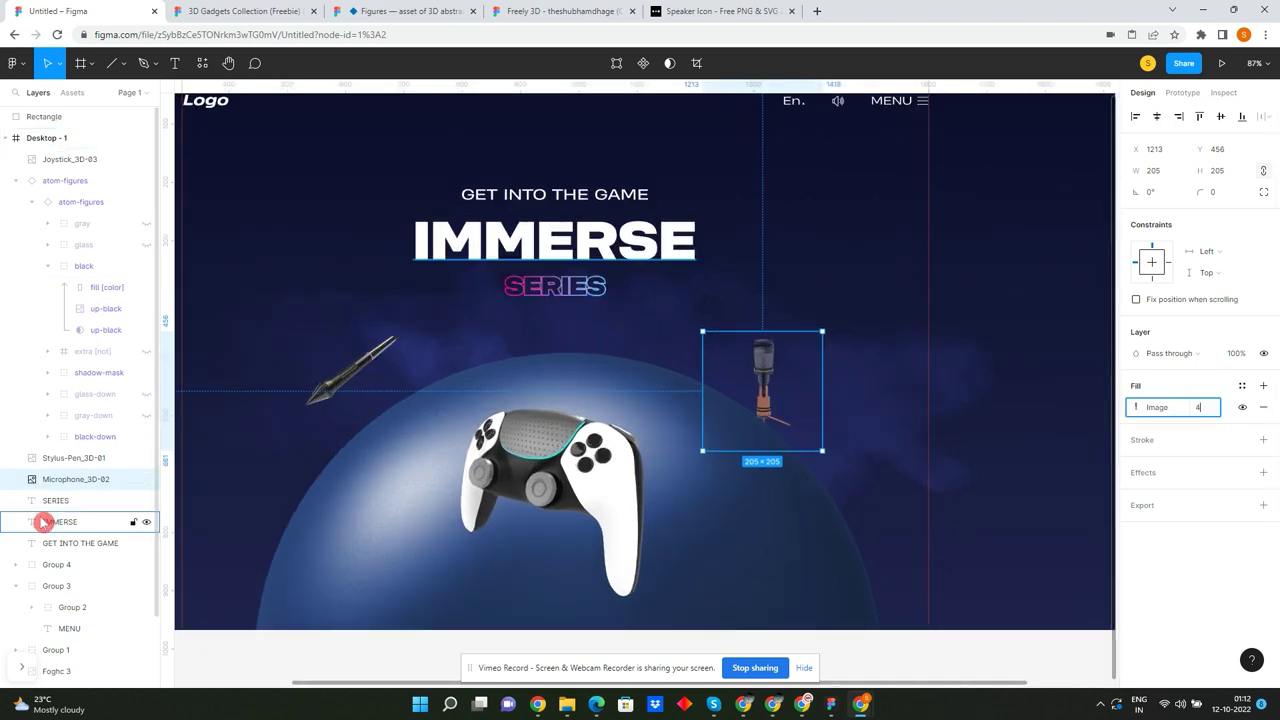
pyautogui.write('0')
pyautogui.press('Return')
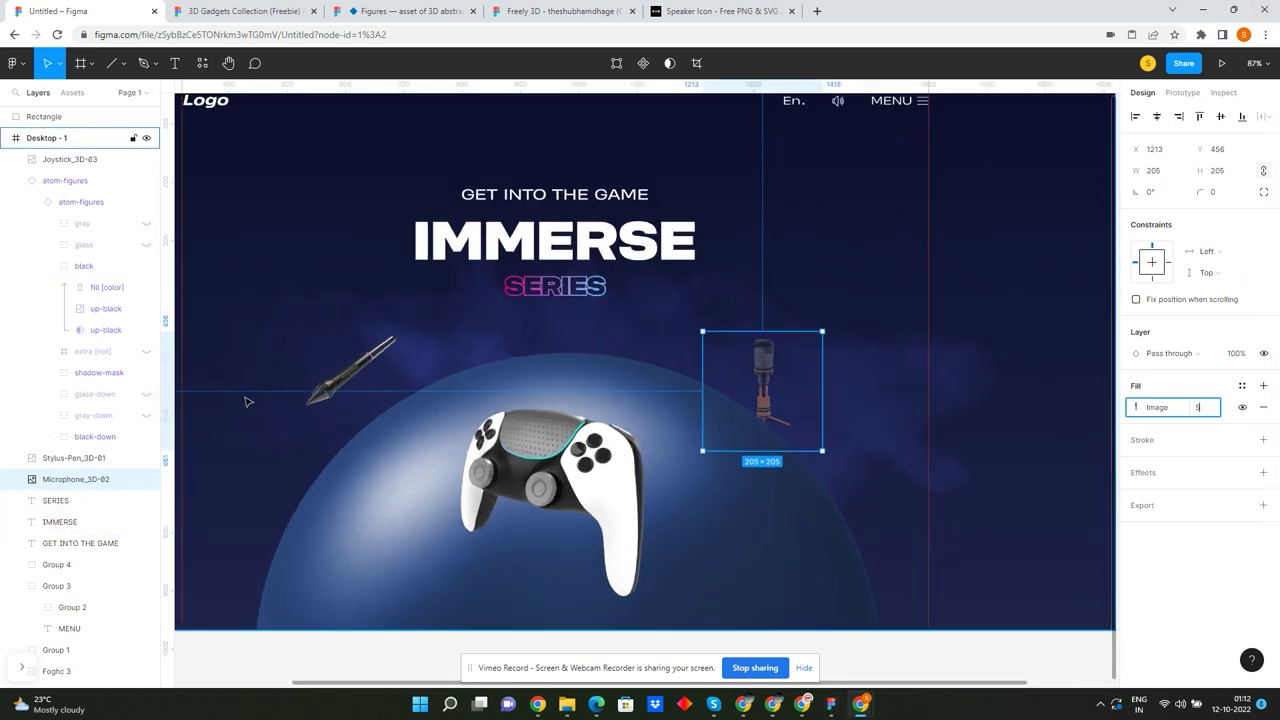
# - Box-select Stylus-Pen_3D-01 and set its fill opacity to 50%
pyautogui.click(600, 384)
pyautogui.scroll(-5, 600, 384)
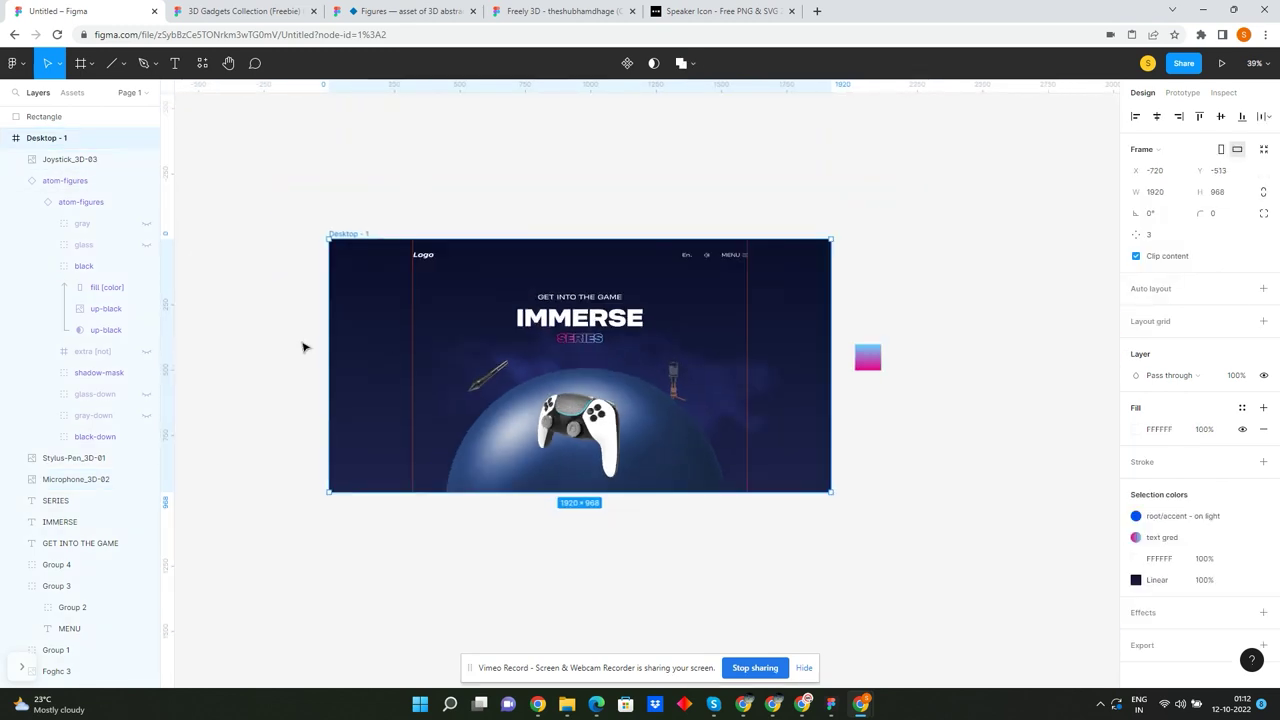
pyautogui.moveTo(300, 365); pyautogui.dragTo(440, 400)
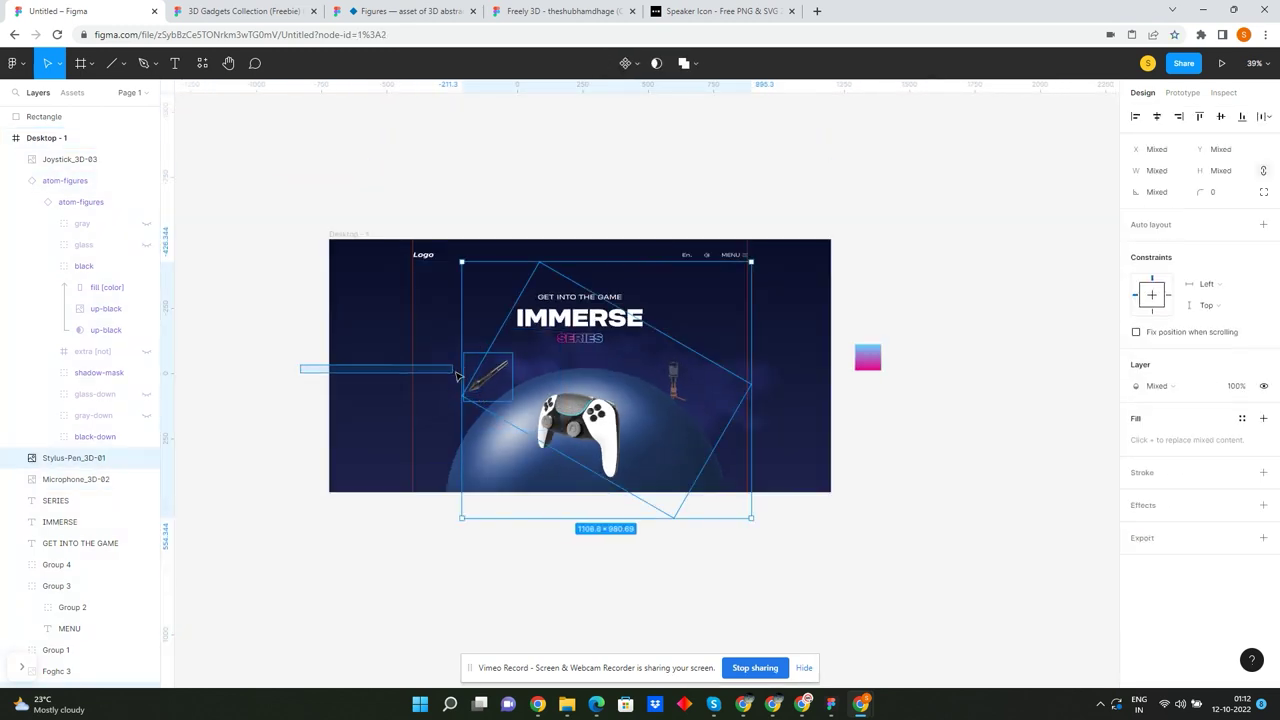
pyautogui.moveTo(455, 376); pyautogui.dragTo(462, 377)
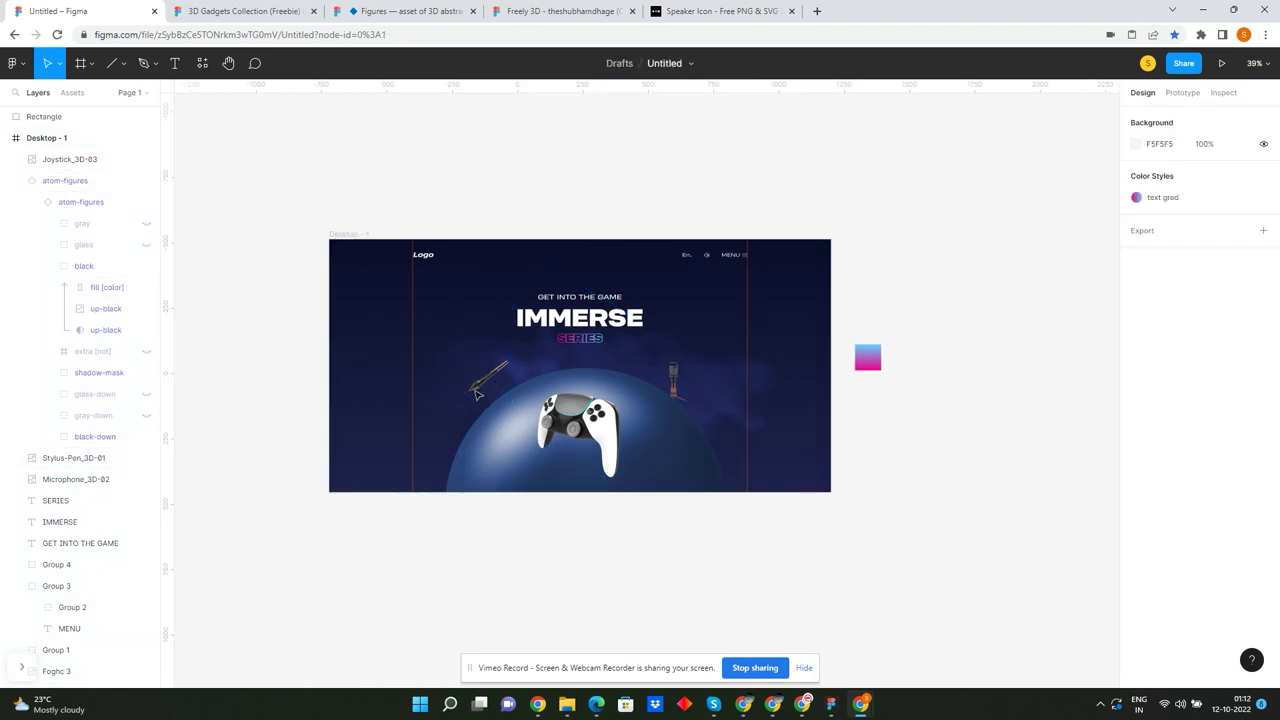
pyautogui.moveTo(289, 337); pyautogui.dragTo(480, 380)
pyautogui.scroll(5, 505, 384)
pyautogui.click(1210, 409)
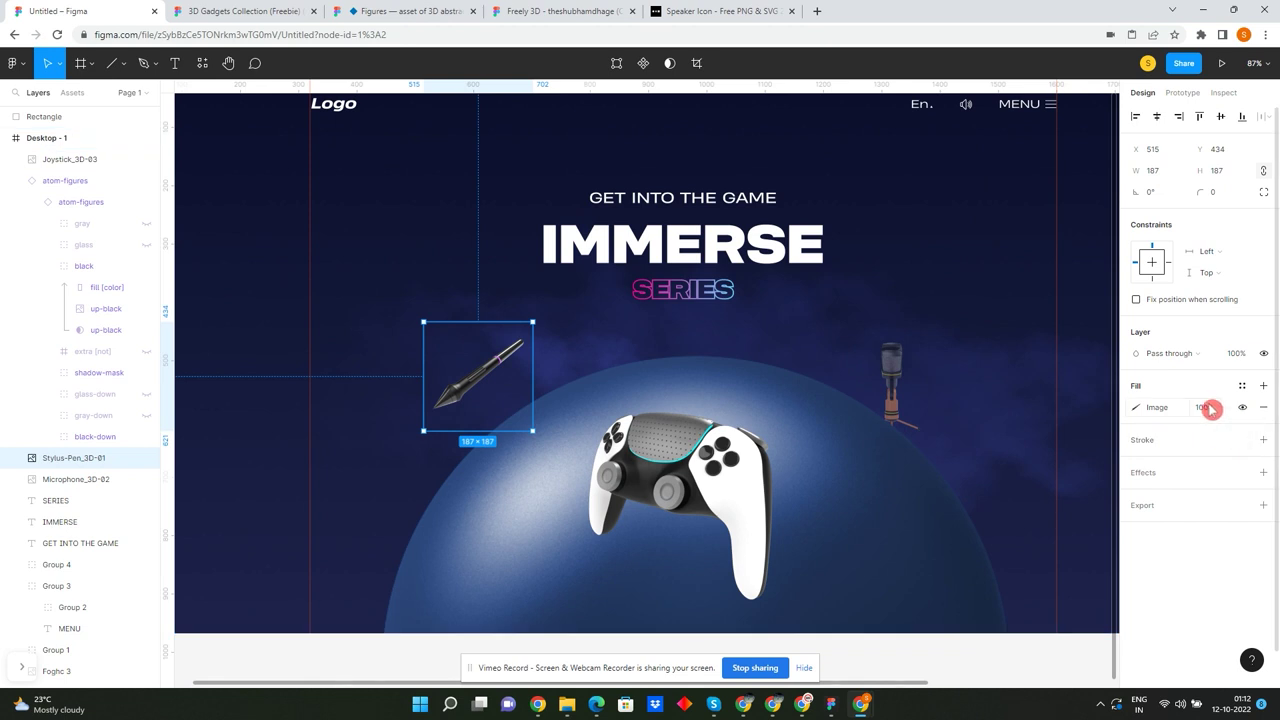
pyautogui.write('5')
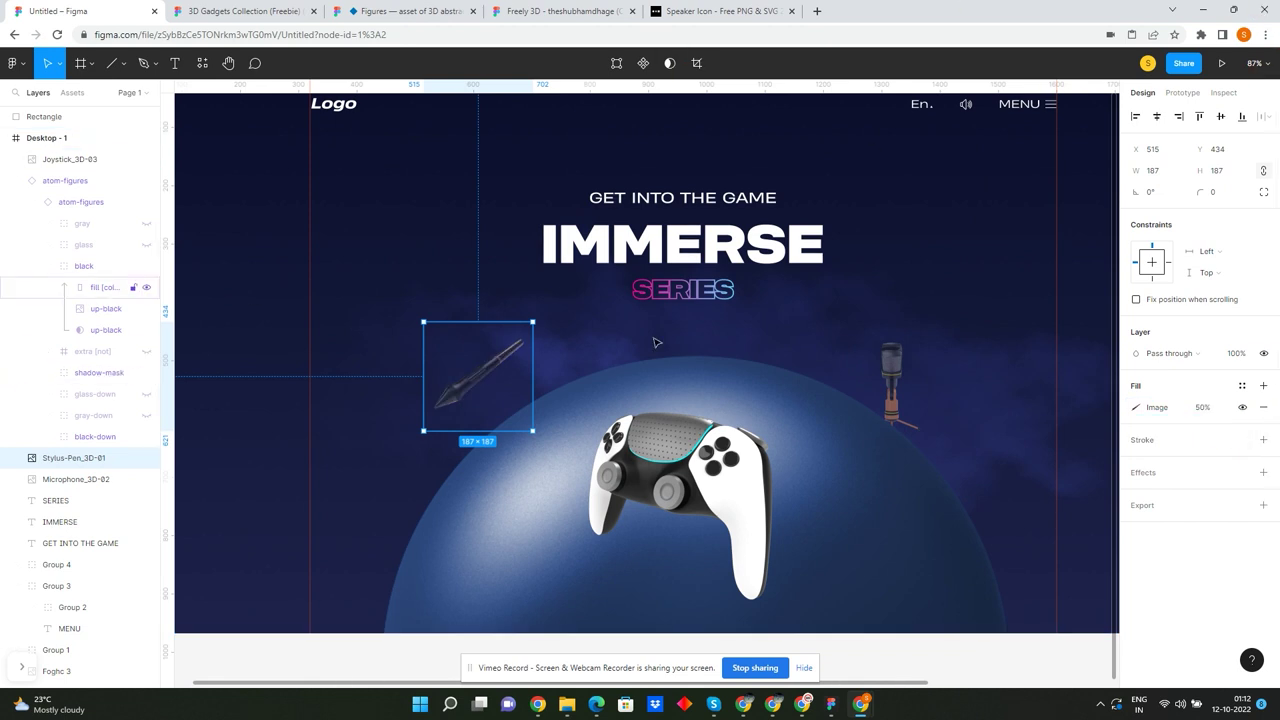
pyautogui.scroll(-5, 577, 226)
pyautogui.click(533, 133)
# - Zoom onto the hero frame and draw a 60×60 circle over the microphone
pyautogui.moveTo(252, 138); pyautogui.dragTo(1000, 557)
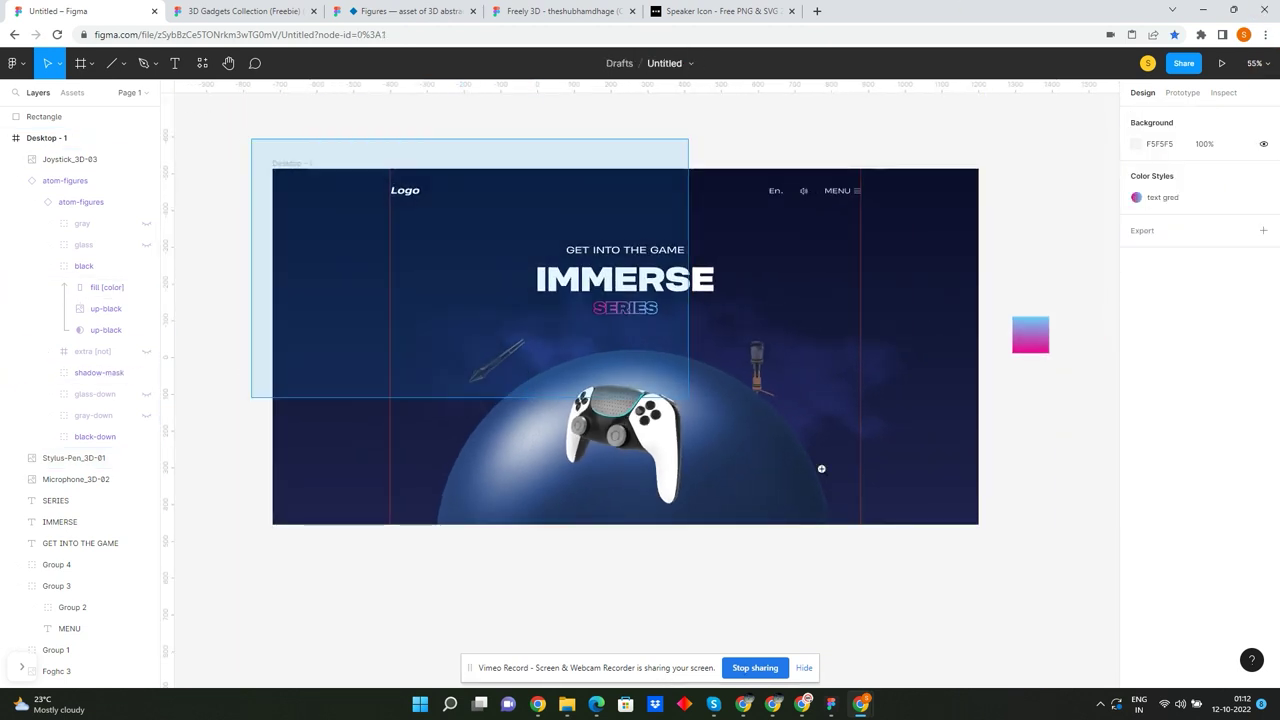
pyautogui.hotkey('shift', '2')
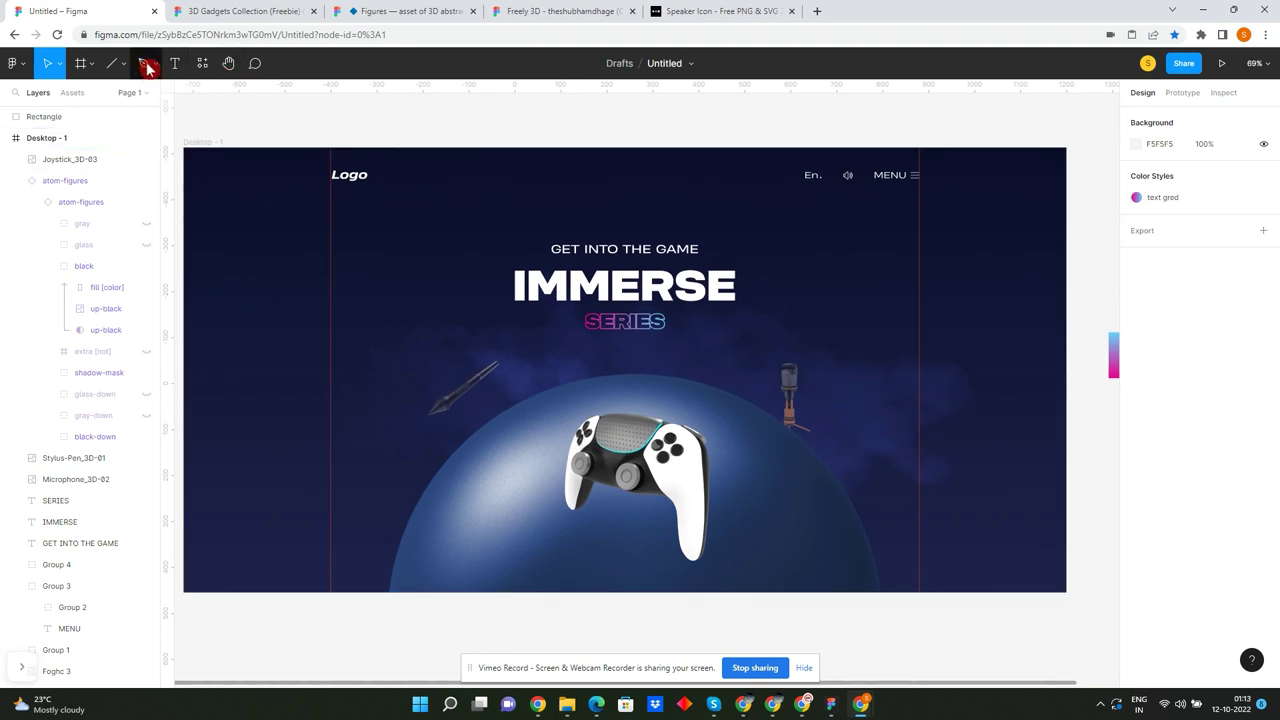
pyautogui.click(120, 63)
pyautogui.click(75, 146)
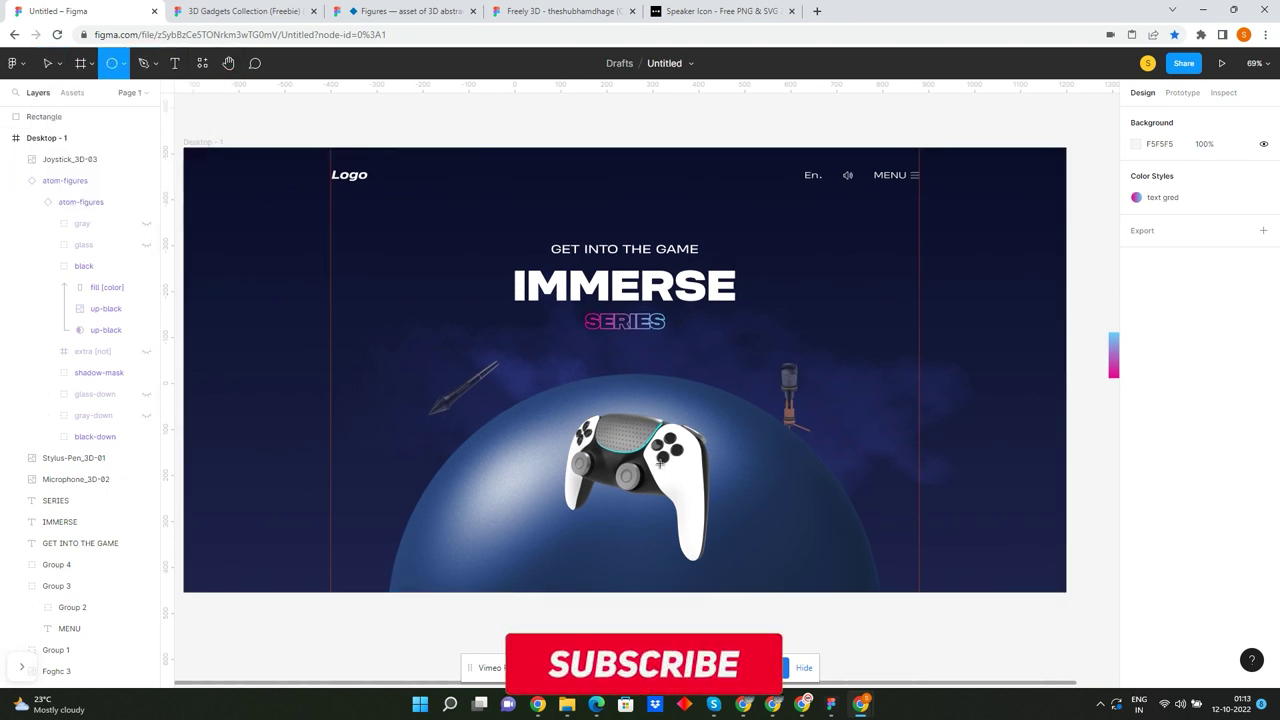
pyautogui.keyDown('ctrl'); pyautogui.scroll(5, 785, 440); pyautogui.keyUp('ctrl')
pyautogui.moveTo(765, 335); pyautogui.dragTo(820, 386)
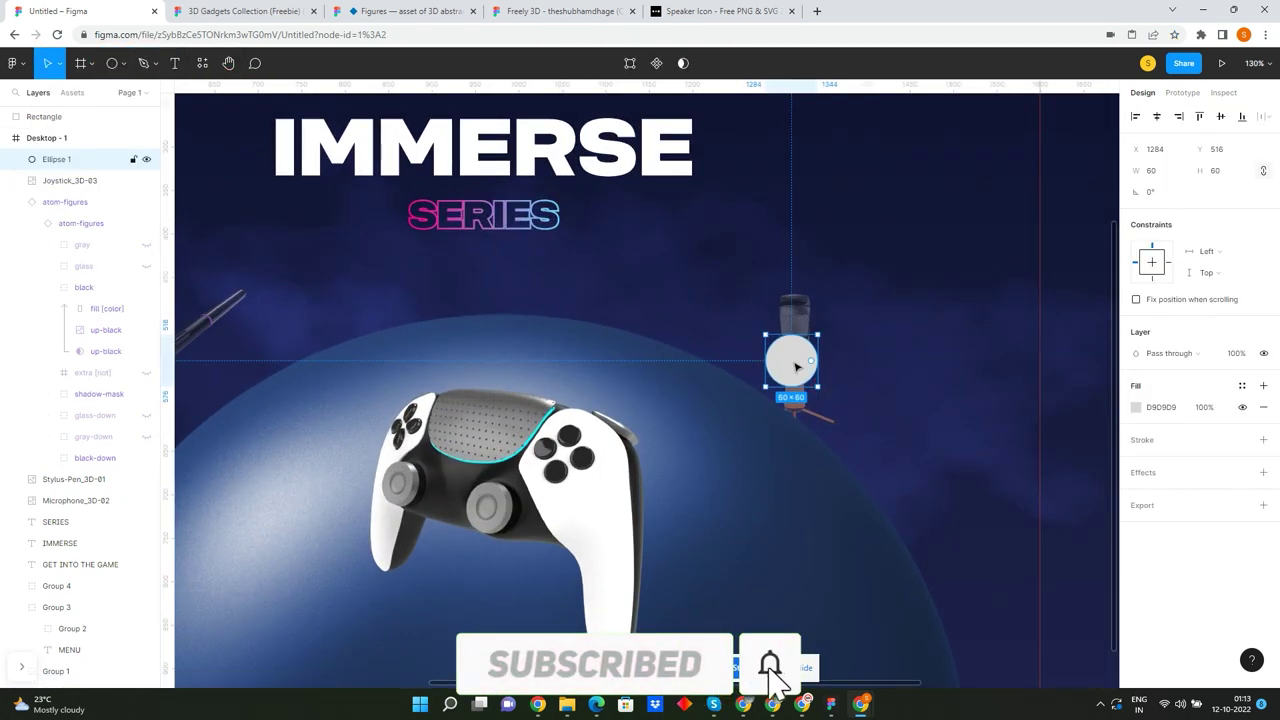
# - Remove the circle's fill and give it a stroke using the text grad gradient style
pyautogui.click(1157, 440)
pyautogui.click(1243, 409)
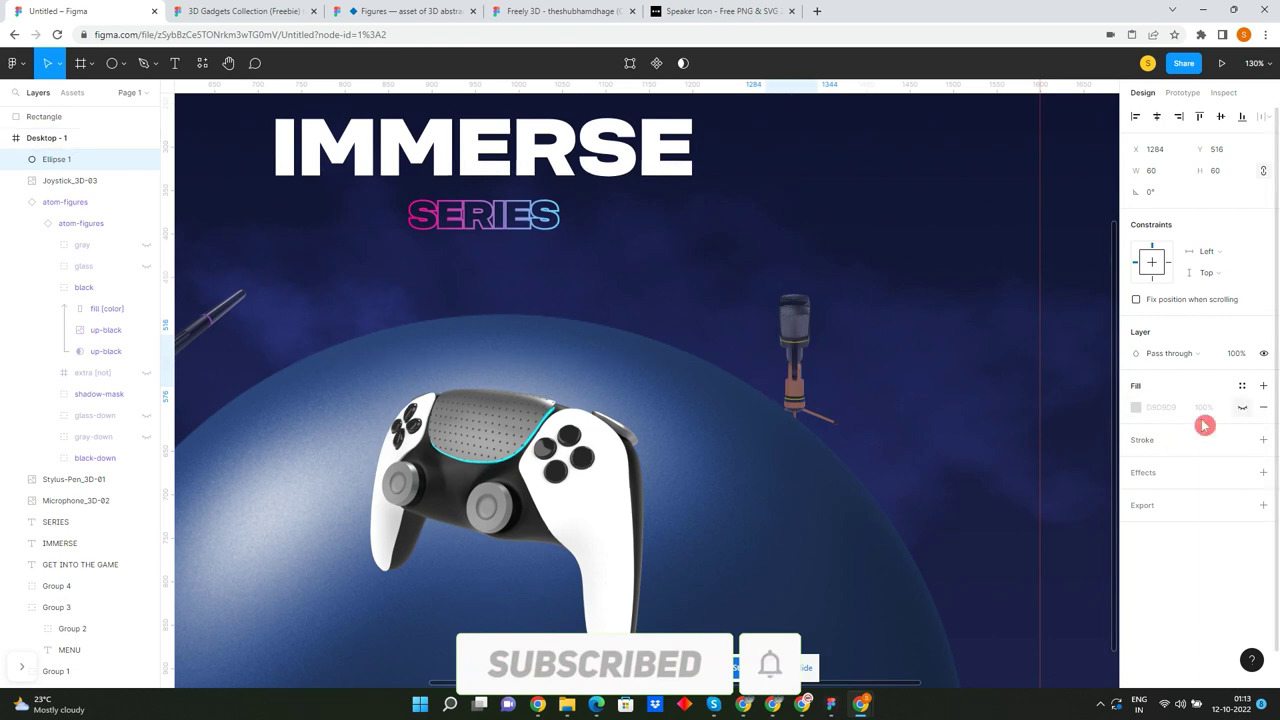
pyautogui.click(1148, 446)
pyautogui.hotkey('shift', '2')
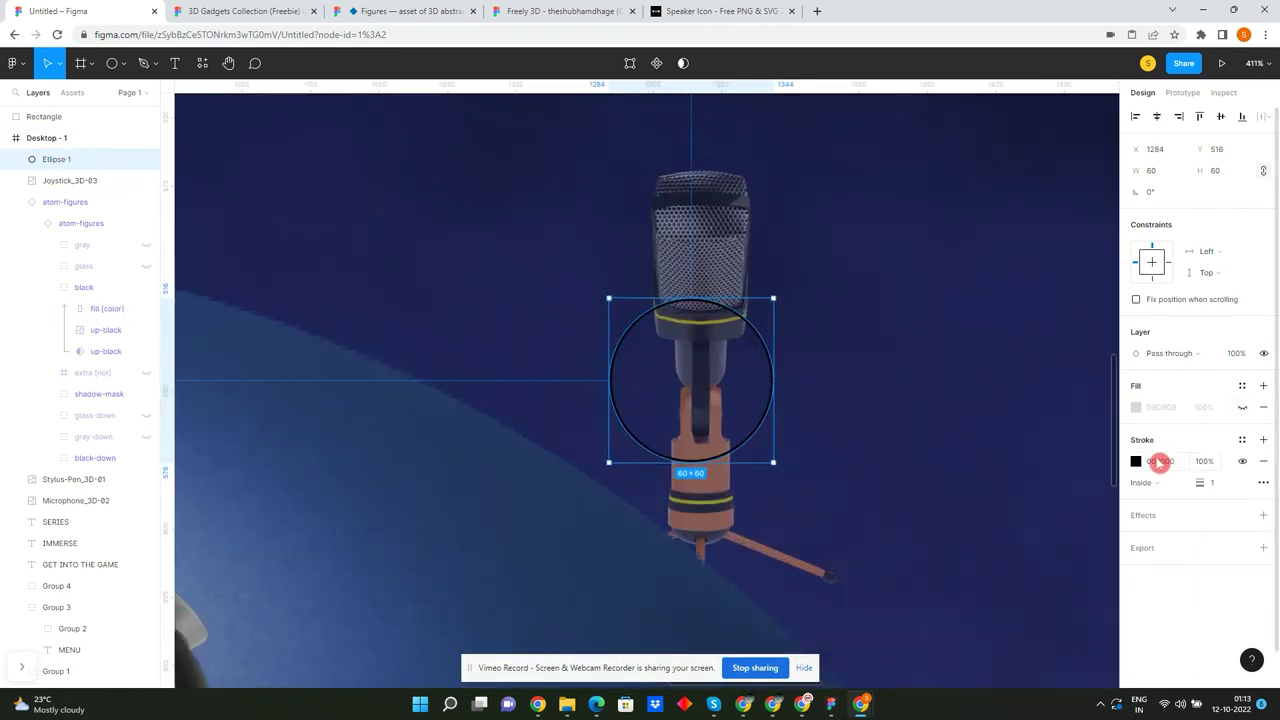
pyautogui.click(1241, 443)
pyautogui.click(1133, 500)
# - Deselect the ring to preview it, then reselect the ring around the microphone
pyautogui.scroll(-5, 700, 375)
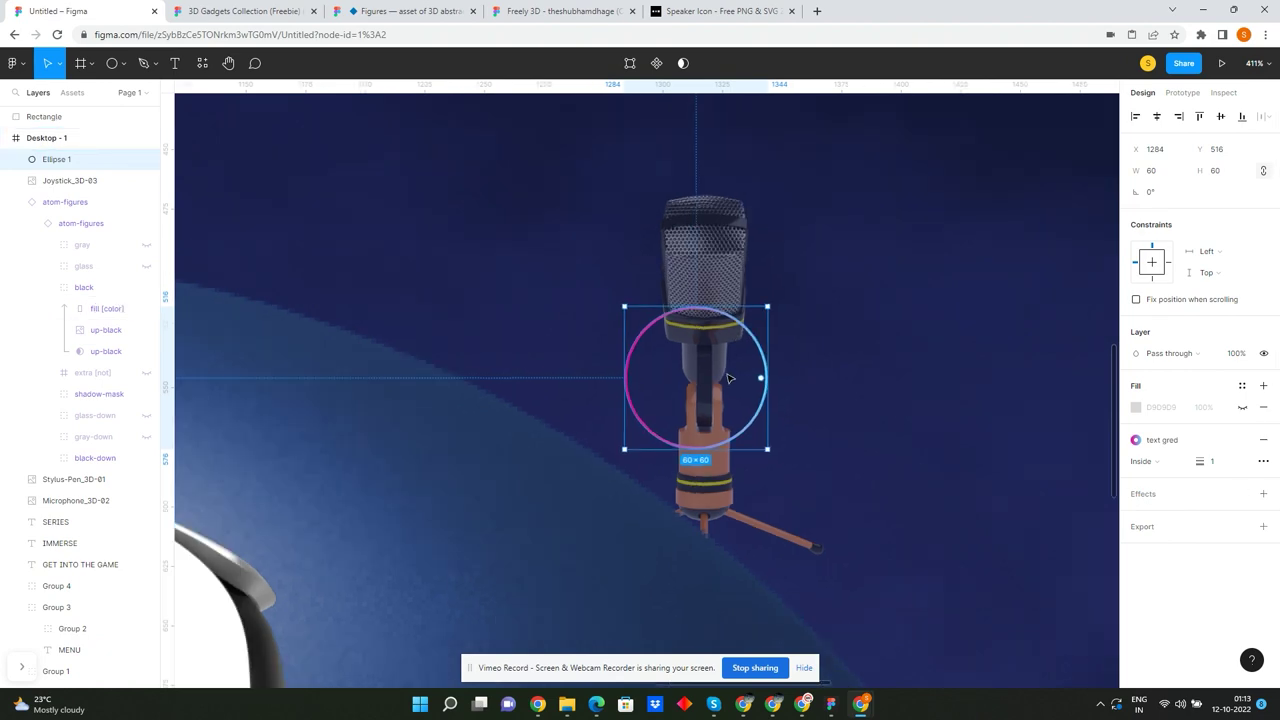
pyautogui.scroll(-5, 728, 380)
pyautogui.moveTo(346, 157); pyautogui.dragTo(814, 508)
pyautogui.scroll(5, 814, 508)
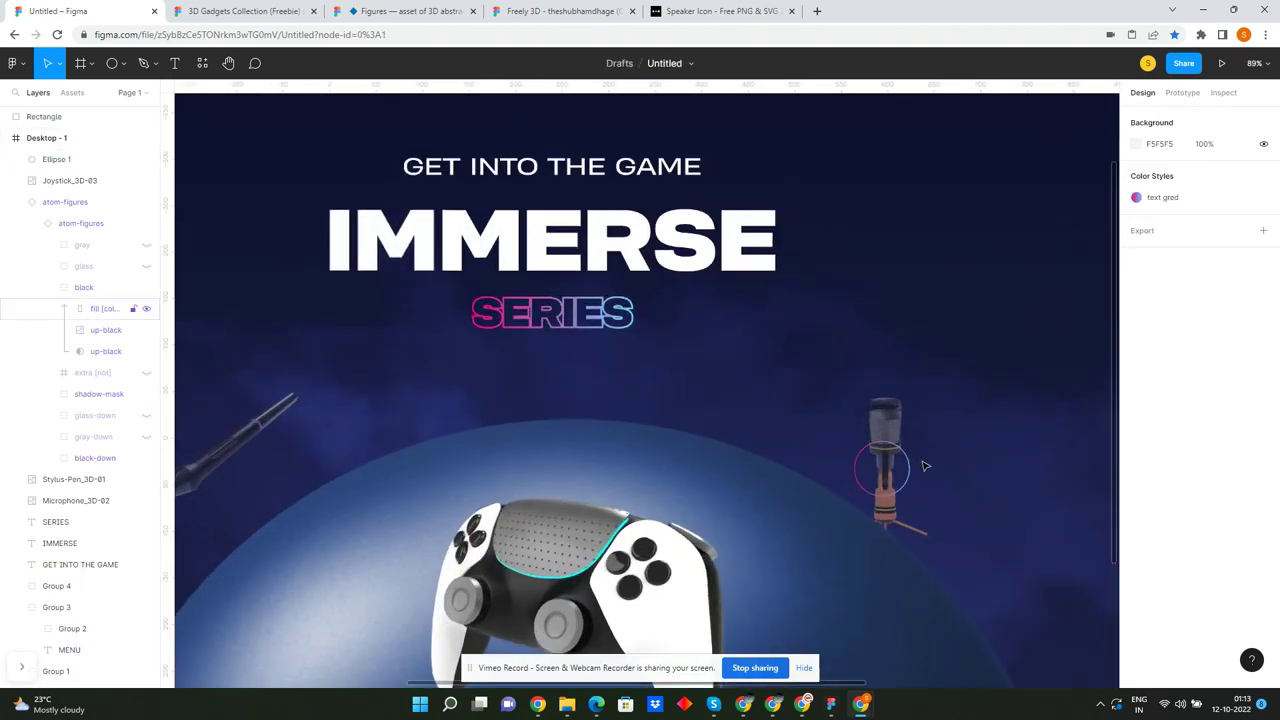
pyautogui.click(912, 474)
pyautogui.scroll(5, 944, 519)
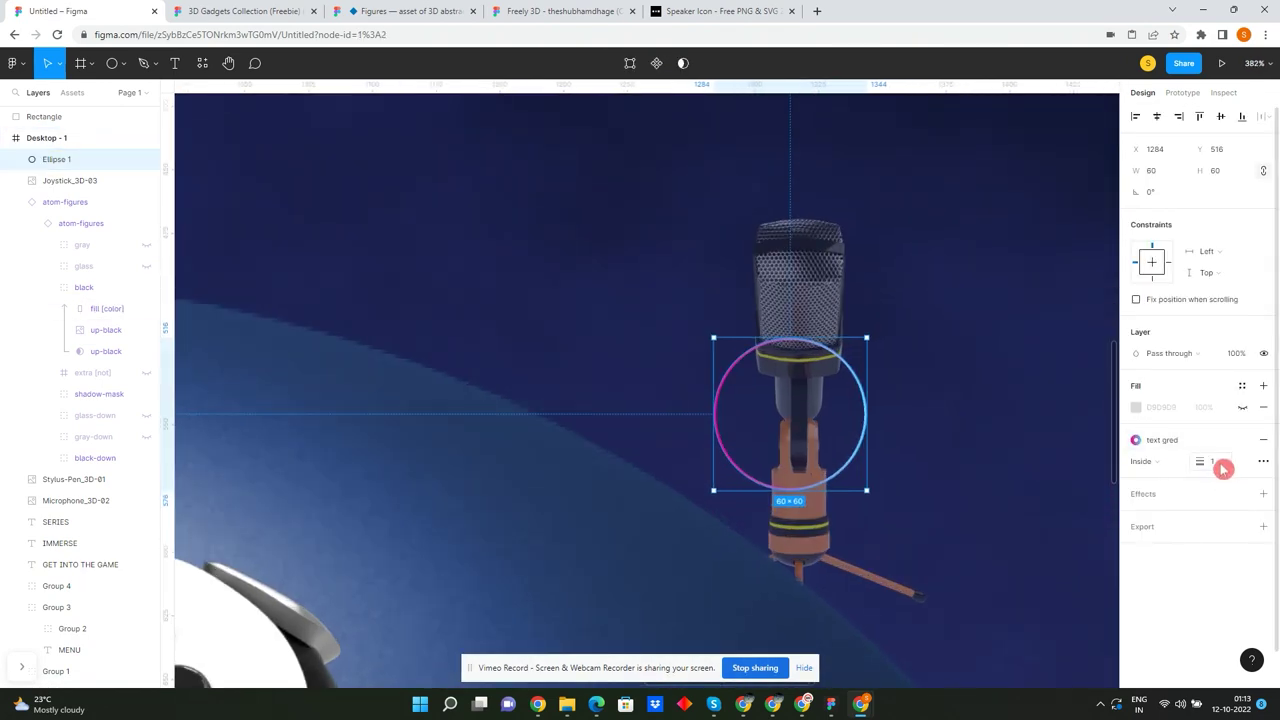
# - Go to the Noun Project speaker icon page and type 'the' in the icon search
pyautogui.click(720, 11)
pyautogui.click(620, 116)
pyautogui.write('the')
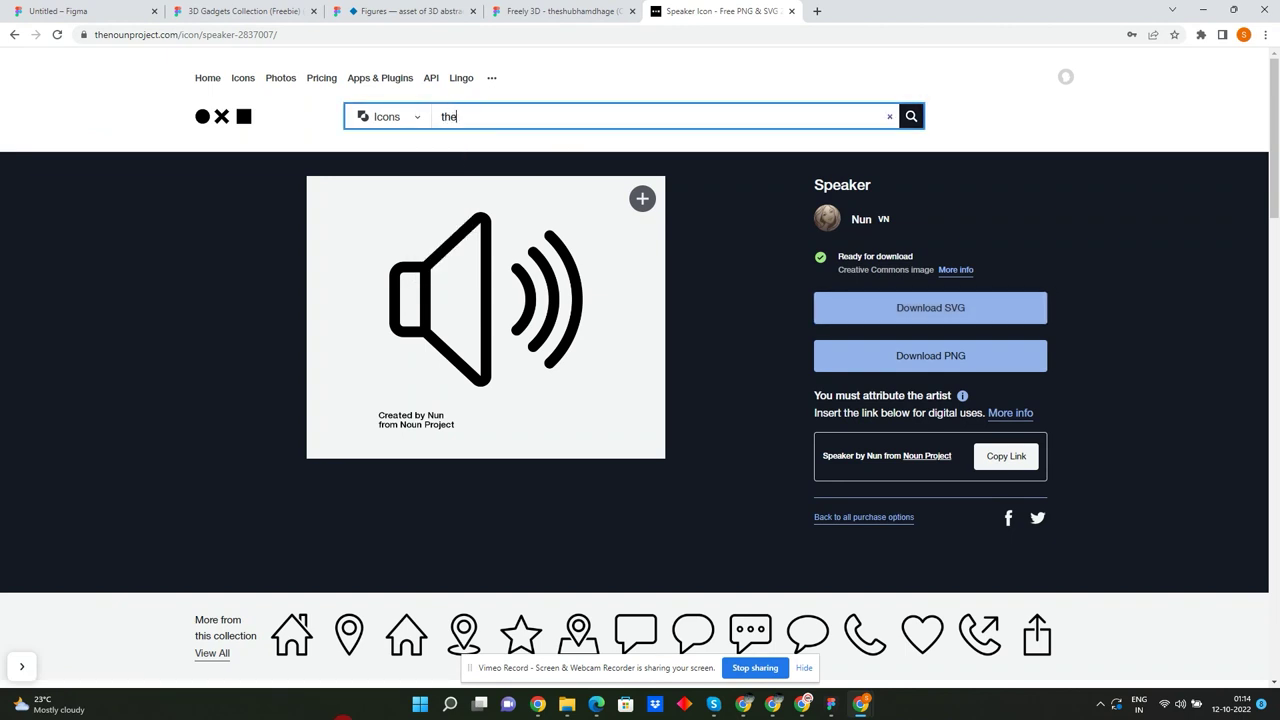
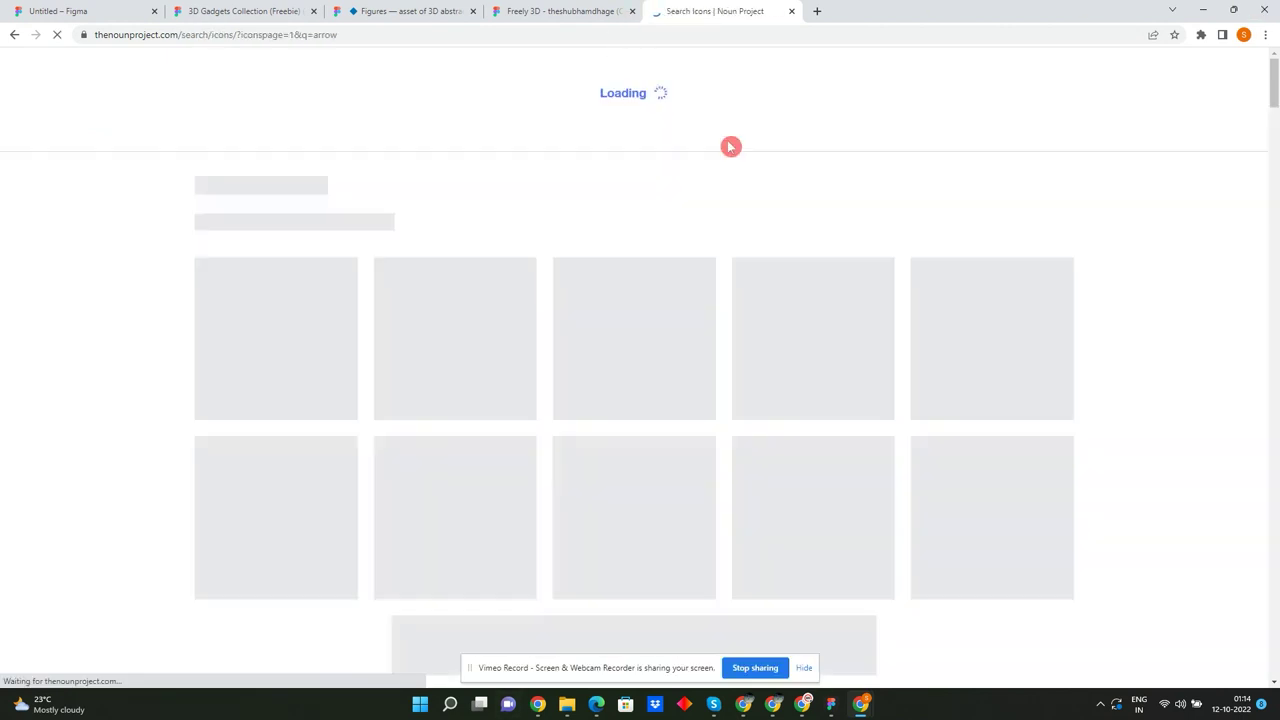
# - Find the plain up-arrow icon in the 'arrow' results on The Noun Project
pyautogui.scroll(-4, 712, 207)
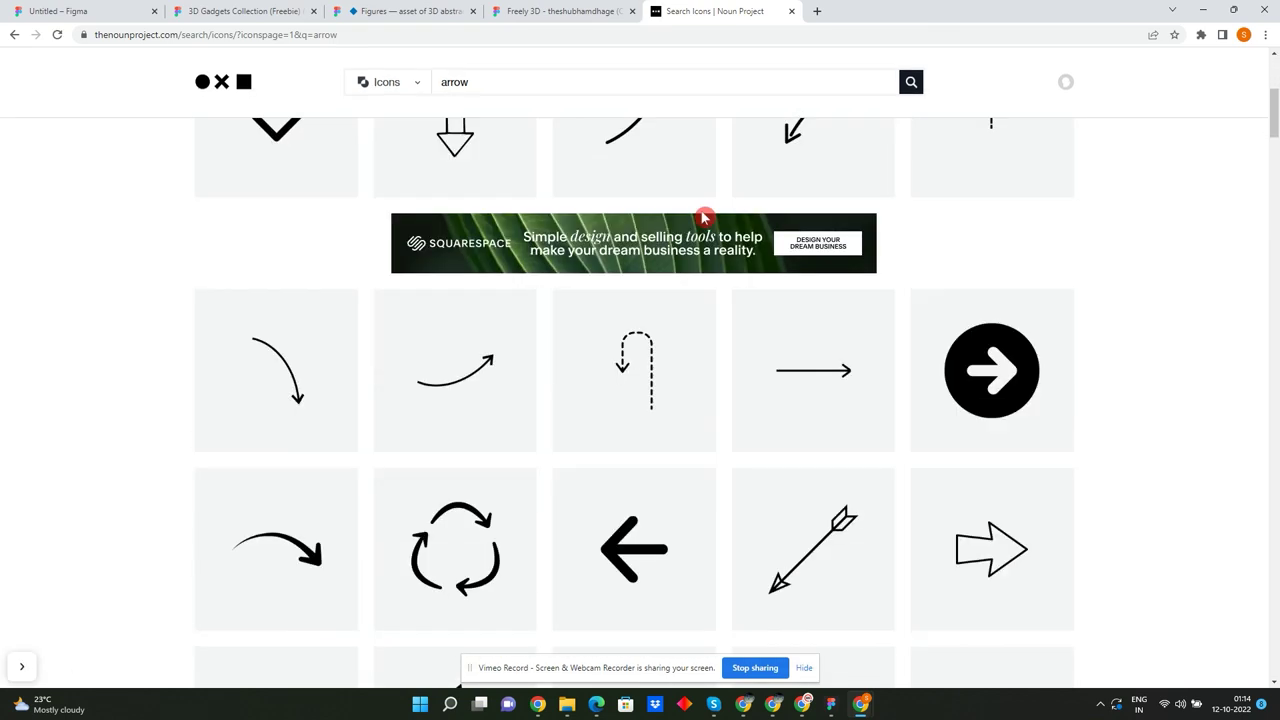
pyautogui.scroll(-1, 705, 217)
pyautogui.scroll(-3, 720, 251)
pyautogui.scroll(-3, 723, 257)
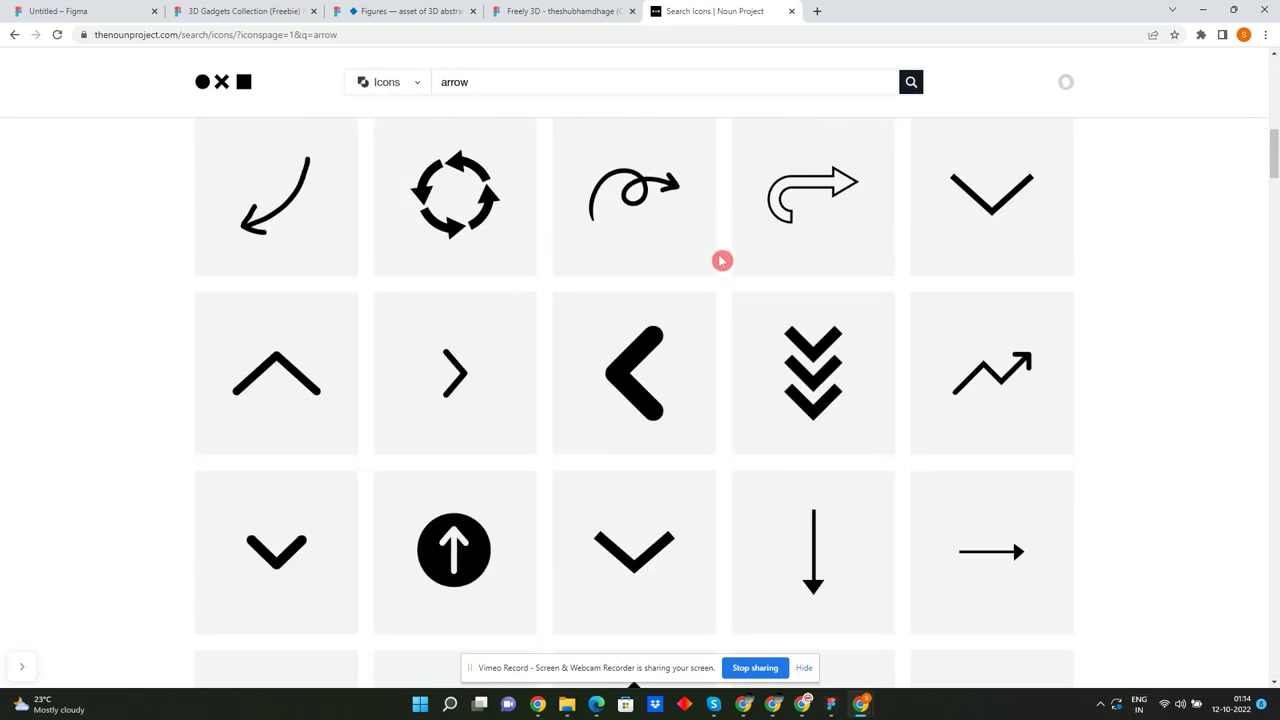
pyautogui.scroll(-4, 723, 260)
pyautogui.scroll(-3, 730, 276)
pyautogui.scroll(-1, 725, 275)
pyautogui.scroll(-1, 721, 274)
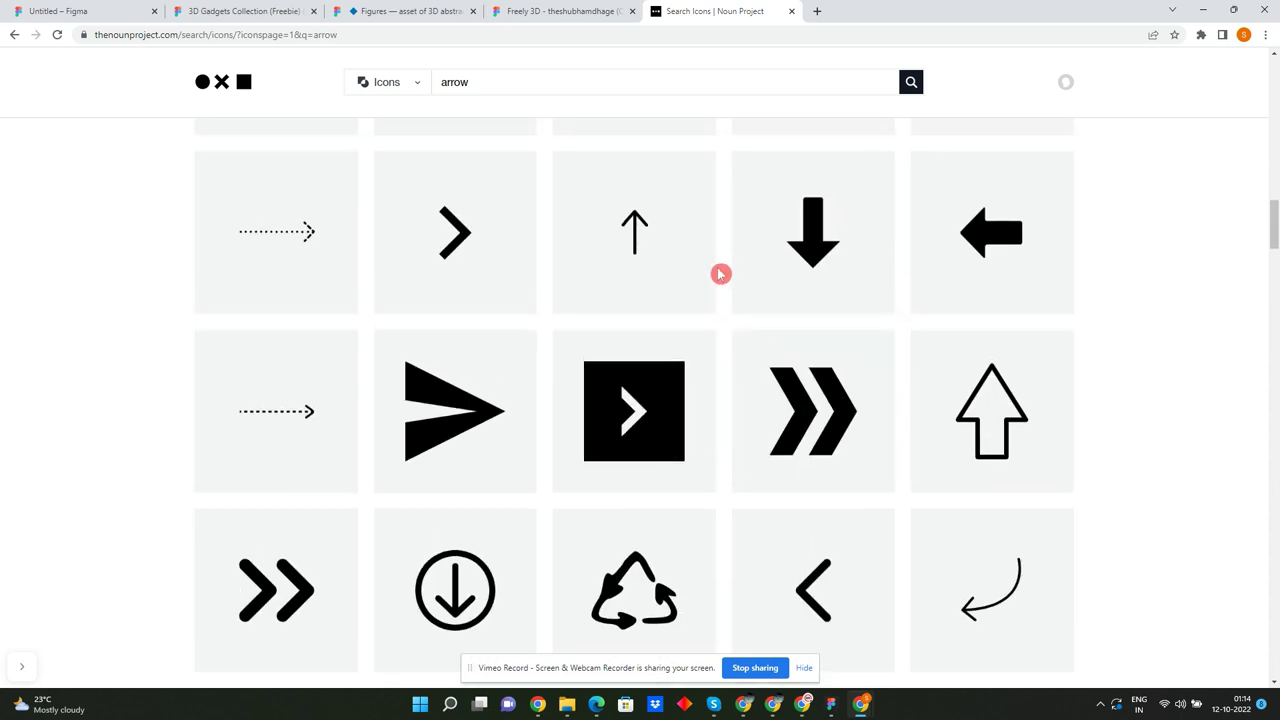
pyautogui.click(655, 257)
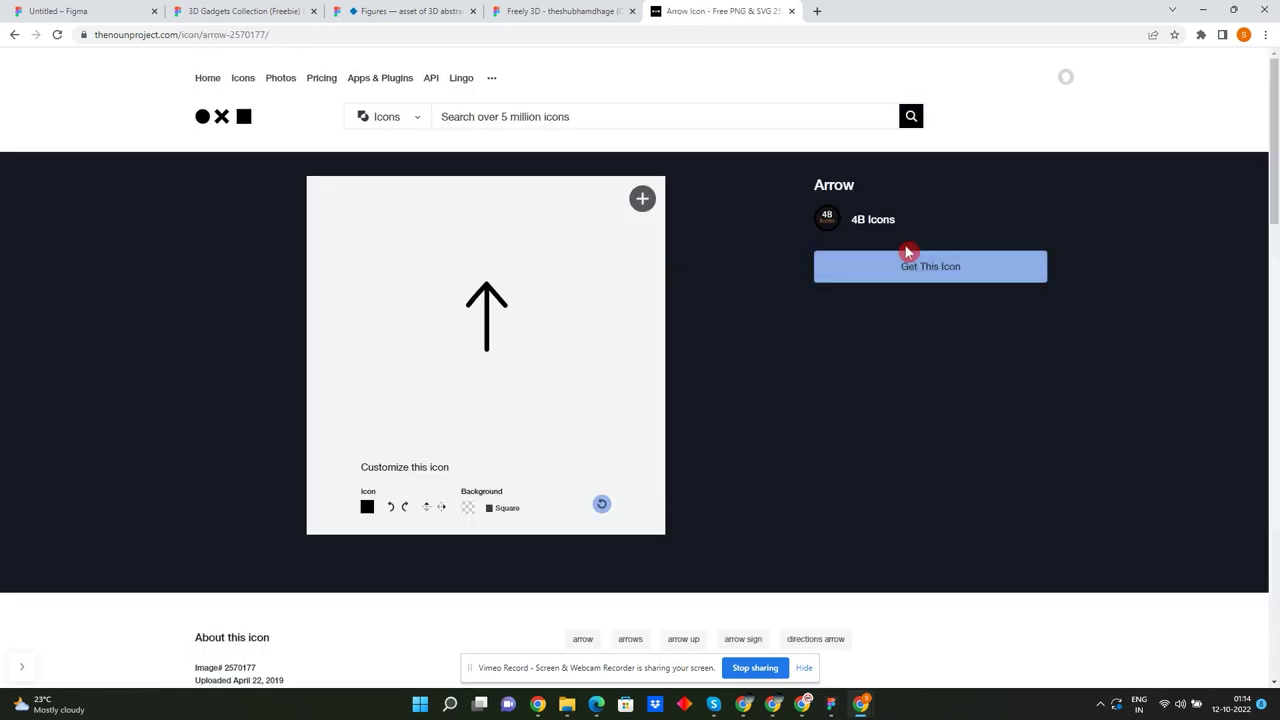
# - Download the up-arrow icon as SVG through Basic Download, then return to Figma
pyautogui.click(902, 268)
pyautogui.click(1034, 398)
pyautogui.click(1090, 457)
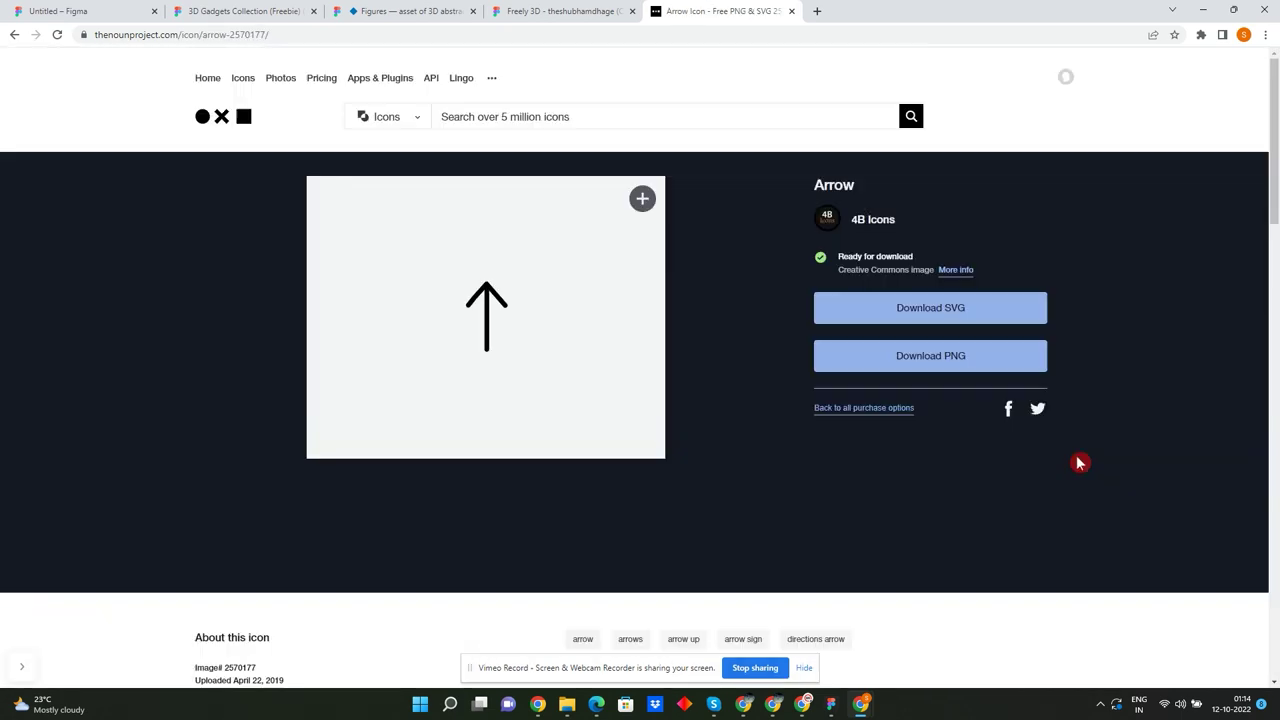
pyautogui.click(912, 306)
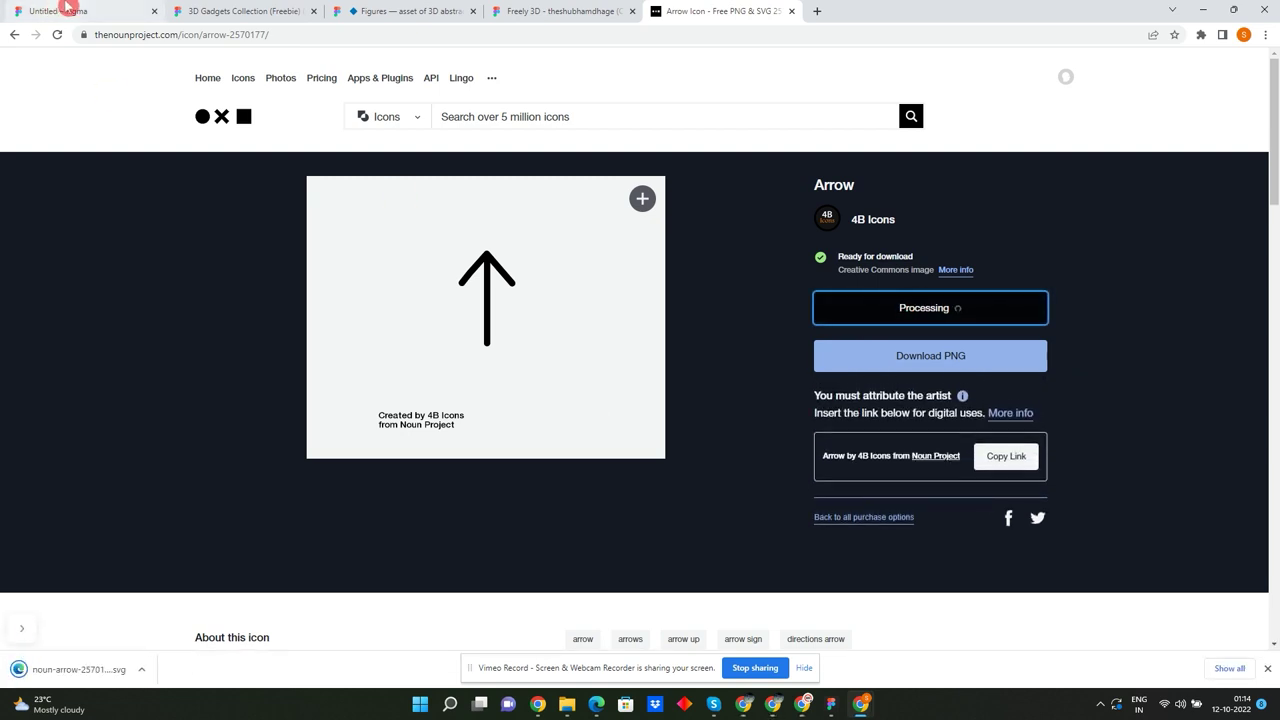
pyautogui.click(62, 11)
# - Drop the downloaded arrow SVG onto the canvas below the IMMERSE hero
pyautogui.scroll(-5, 434, 381)
pyautogui.scroll(-3, 608, 351)
pyautogui.moveTo(80, 669); pyautogui.dragTo(645, 571)
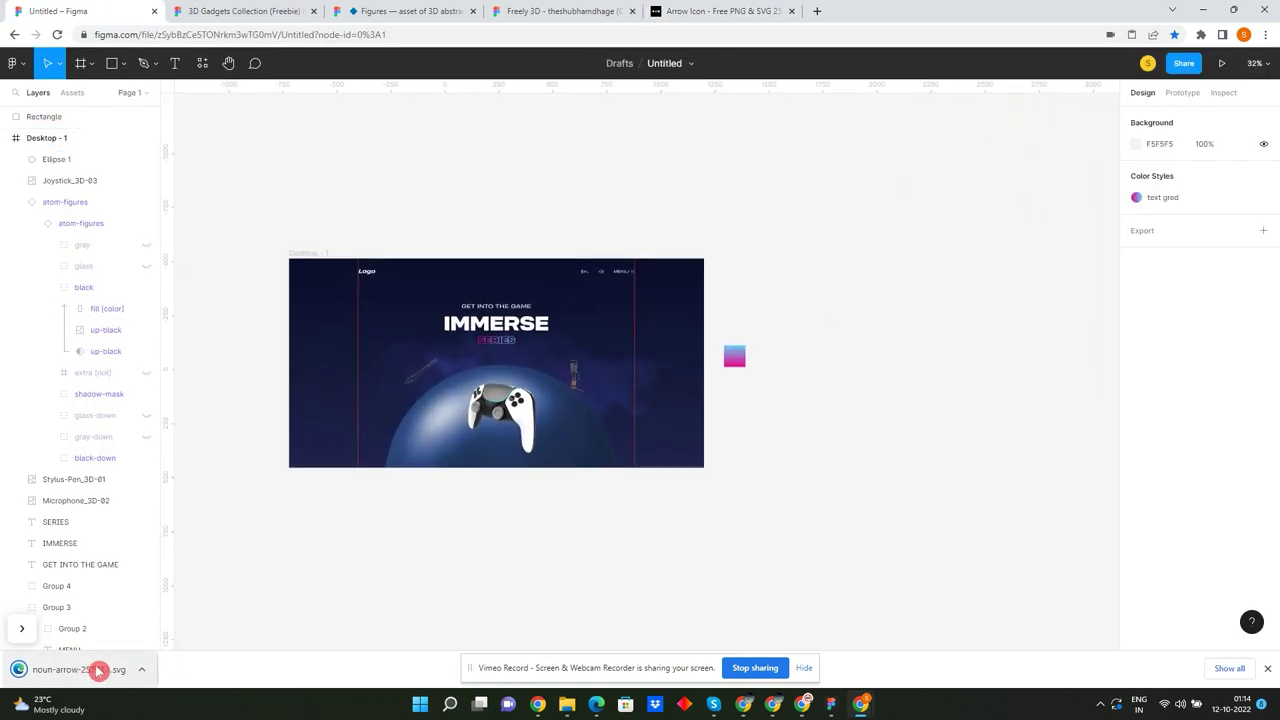
pyautogui.scroll(-2, 640, 483)
pyautogui.keyDown('ctrl'); pyautogui.scroll(1, 500, 430); pyautogui.keyUp('ctrl')
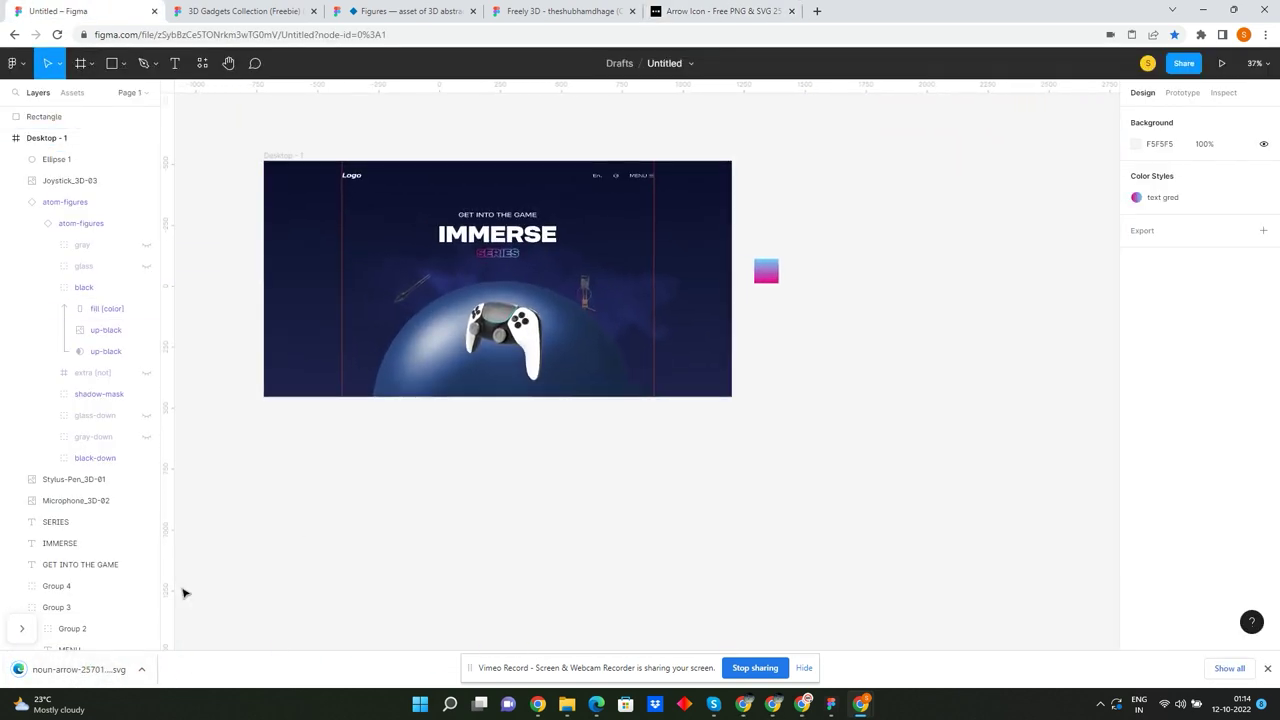
pyautogui.moveTo(491, 572); pyautogui.dragTo(491, 572)
# - Cut the arrow Vector out and delete the imported frame with its credit text
pyautogui.click(586, 484)
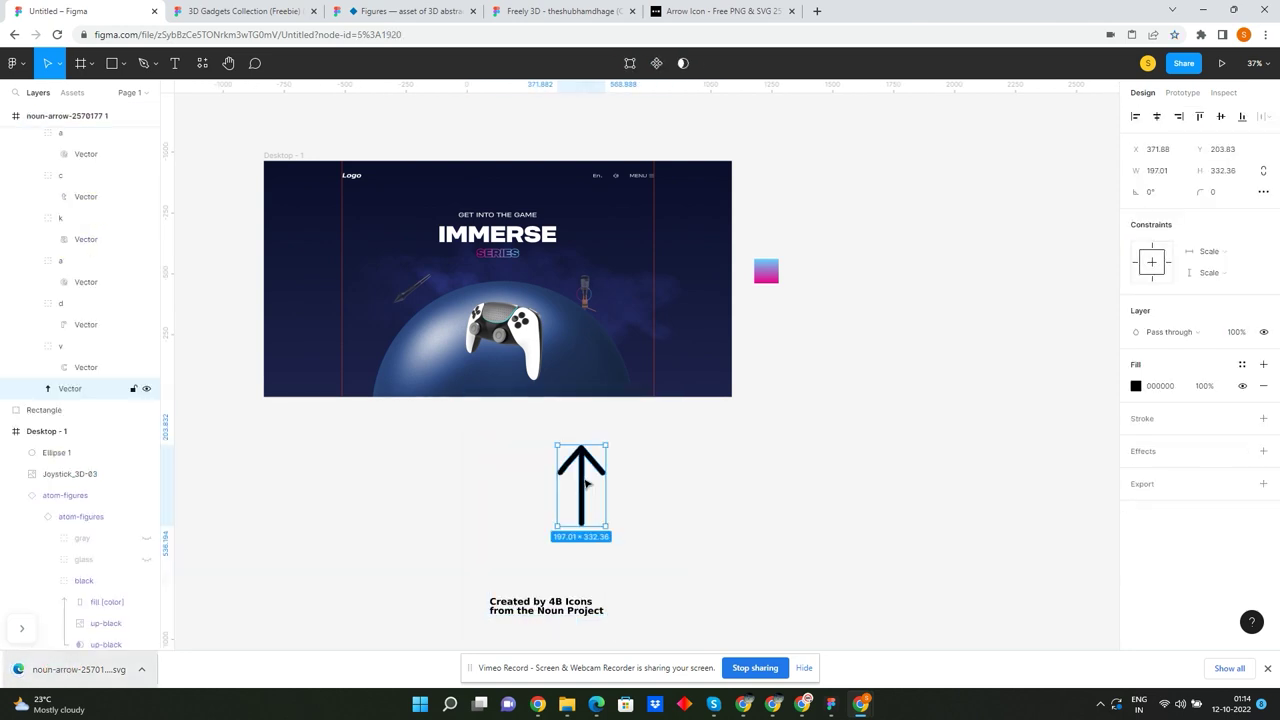
pyautogui.press('Delete')
pyautogui.click(497, 391)
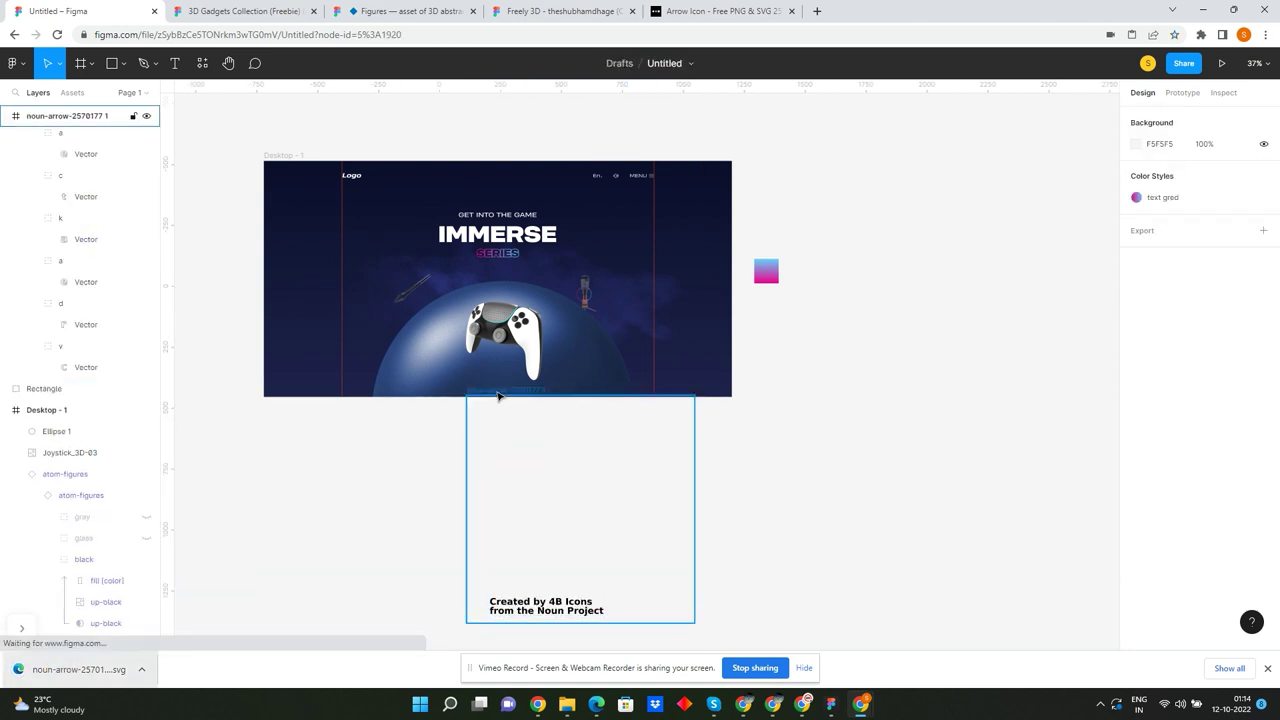
pyautogui.press('Delete')
# - Paste the arrow into Desktop - 1, shrink it and move it onto the microphone's circle
pyautogui.scroll(5, 600, 290)
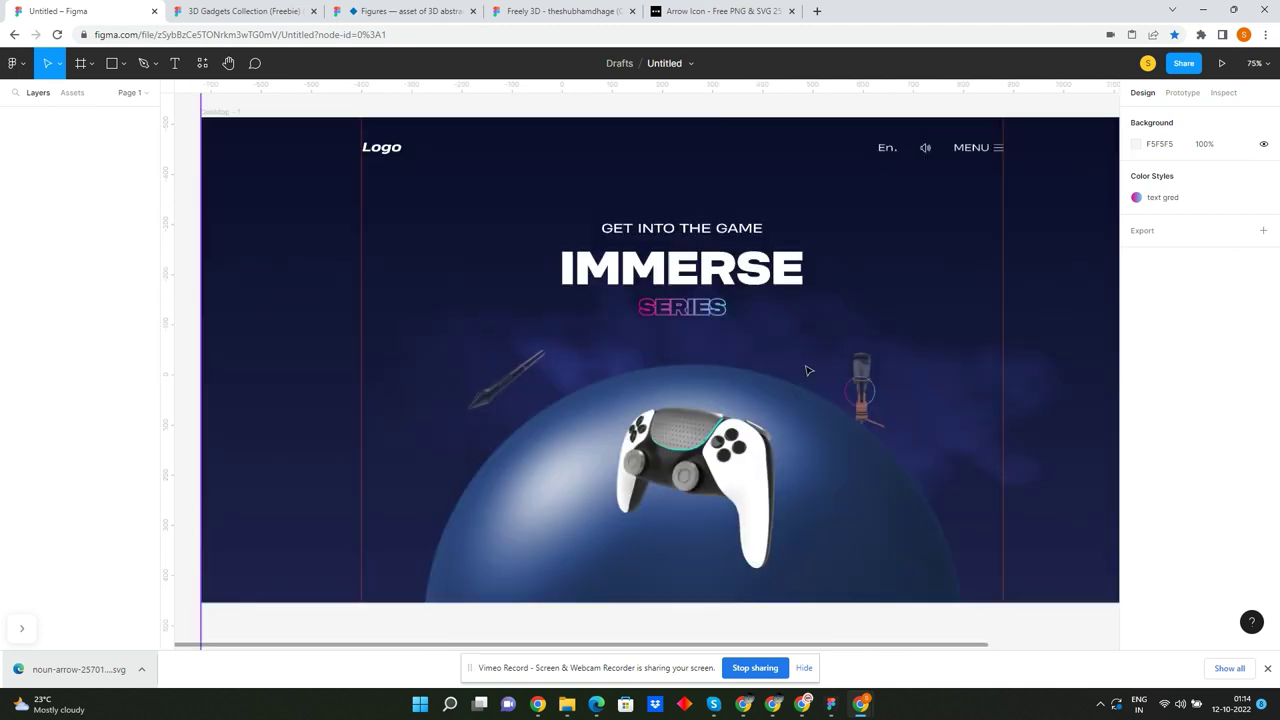
pyautogui.scroll(5, 841, 398)
pyautogui.hotkey('ctrl', 'v')
pyautogui.scroll(-5, 655, 348)
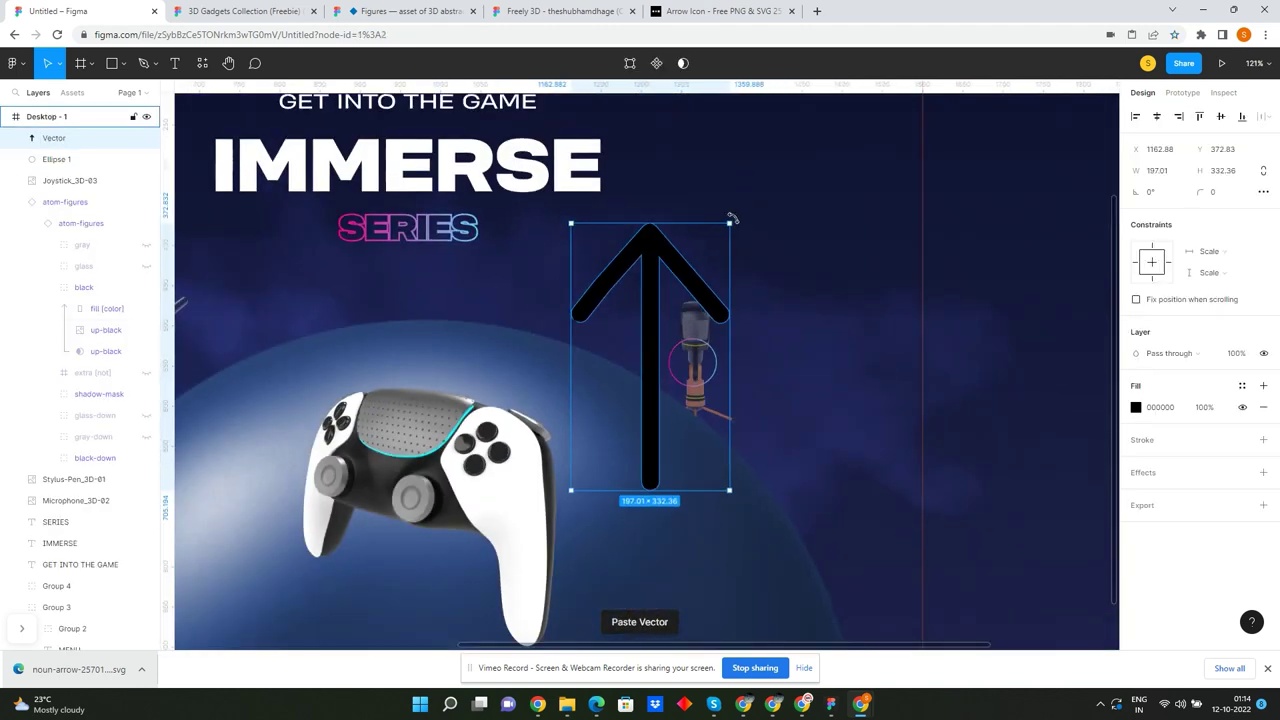
pyautogui.moveTo(729, 214)
pyautogui.mouseDown()
pyautogui.moveTo(625, 400)
pyautogui.moveTo(674, 506)
pyautogui.moveTo(661, 483)
pyautogui.mouseUp()
pyautogui.moveTo(610, 443); pyautogui.dragTo(729, 359)
# - Resize the arrow to about 21×35 and centre it within Ellipse 1
pyautogui.scroll(3, 746, 371)
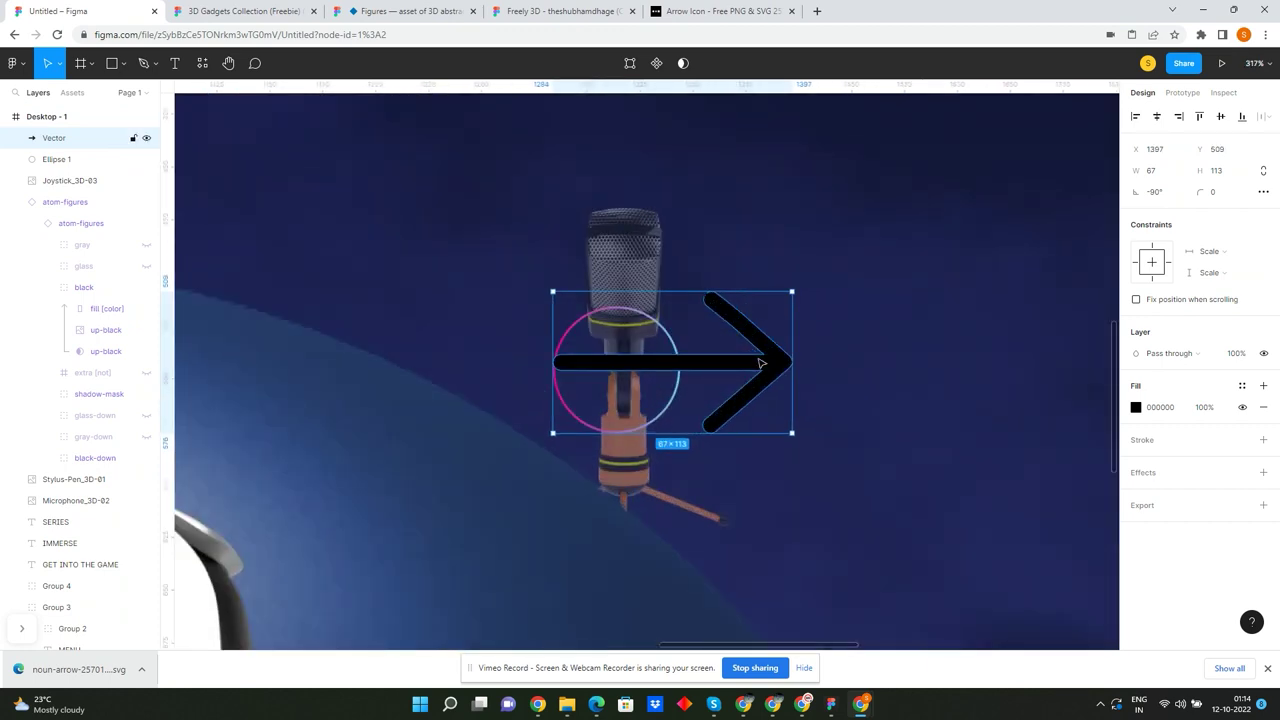
pyautogui.scroll(2, 746, 371)
pyautogui.moveTo(823, 229); pyautogui.dragTo(675, 322)
pyautogui.moveTo(564, 342)
pyautogui.mouseDown()
pyautogui.moveTo(467, 452)
pyautogui.moveTo(545, 380)
pyautogui.mouseUp()
pyautogui.keyDown('shift'); pyautogui.click(608, 350); pyautogui.keyUp('shift')
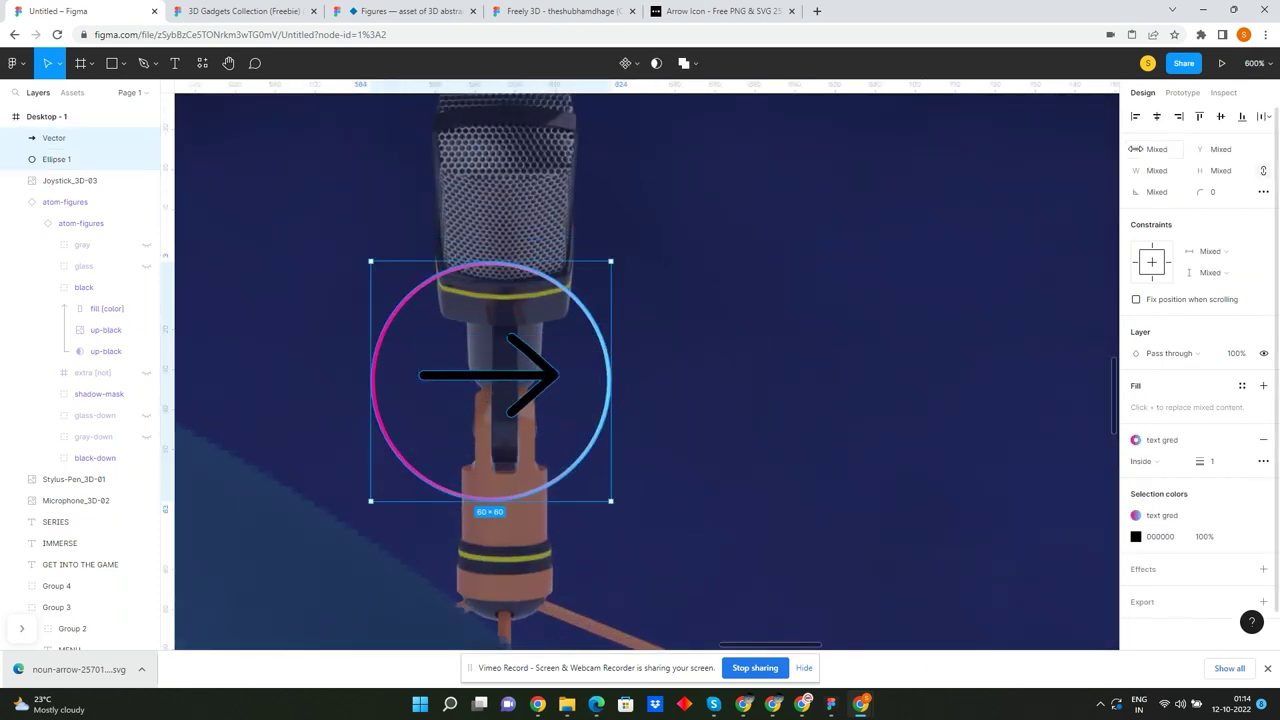
pyautogui.click(1157, 116)
pyautogui.click(1220, 116)
# - Change the arrow's fill to white FFFFFF
pyautogui.click(557, 380)
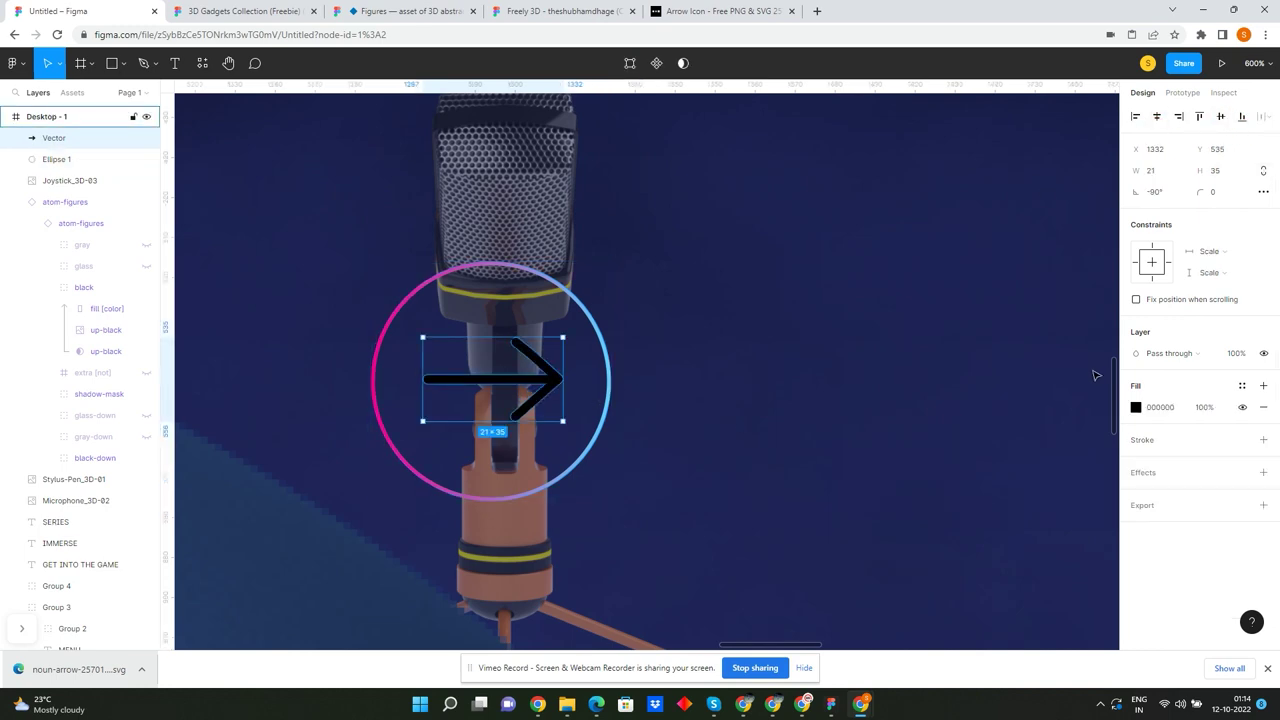
pyautogui.click(1136, 407)
pyautogui.moveTo(1040, 337); pyautogui.dragTo(618, 368)
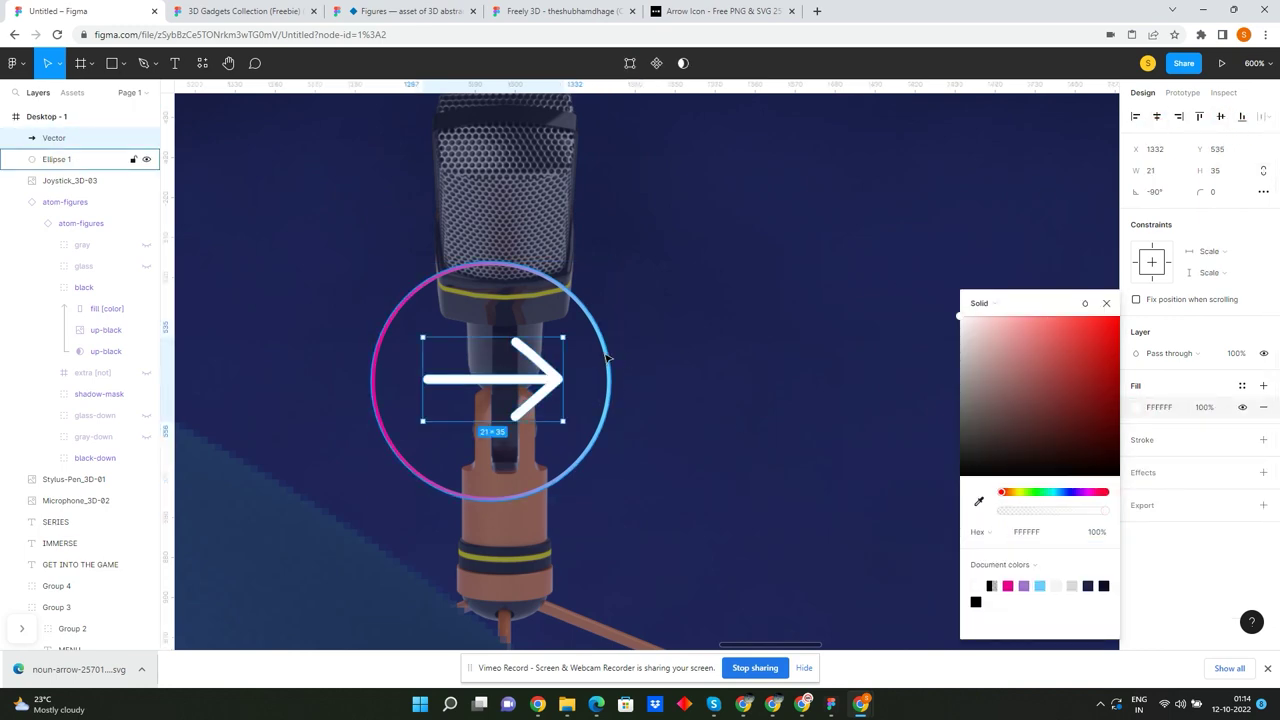
pyautogui.click(607, 358)
# - Group the white arrow with its gradient circle into one button
pyautogui.scroll(-10, 607, 358)
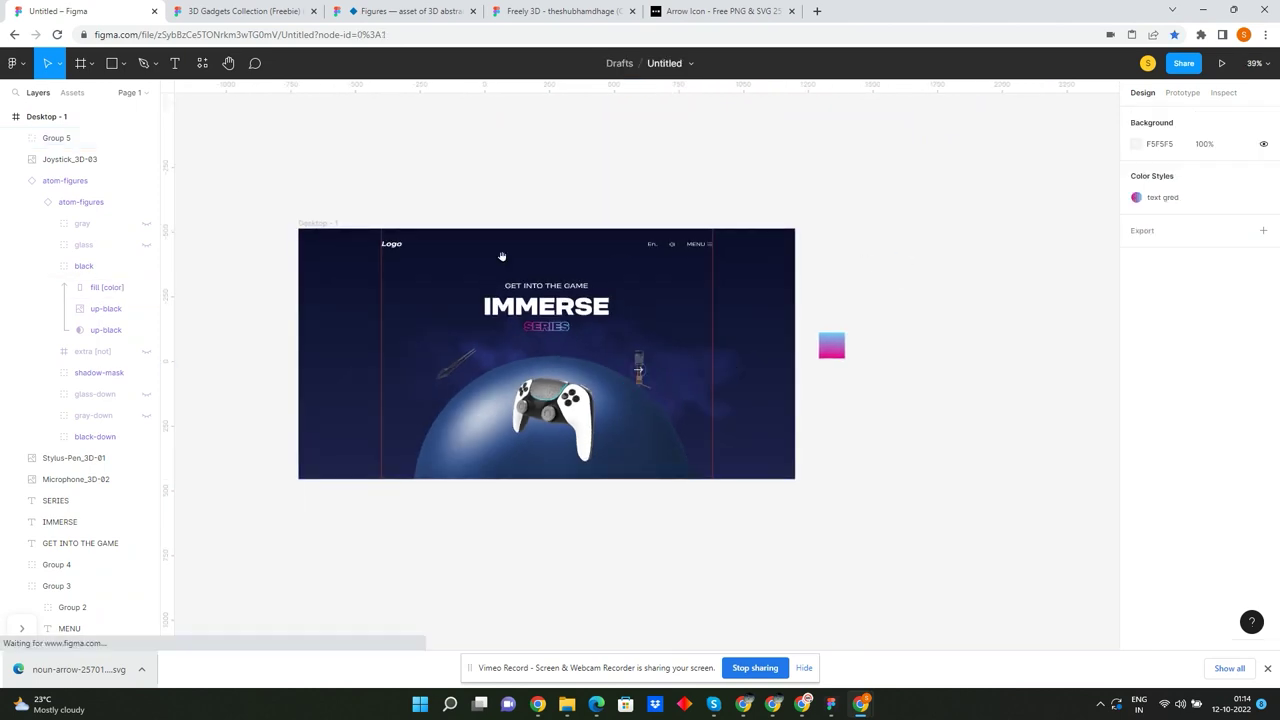
pyautogui.hotkey('shift', '1')
pyautogui.scroll(2, 810, 423)
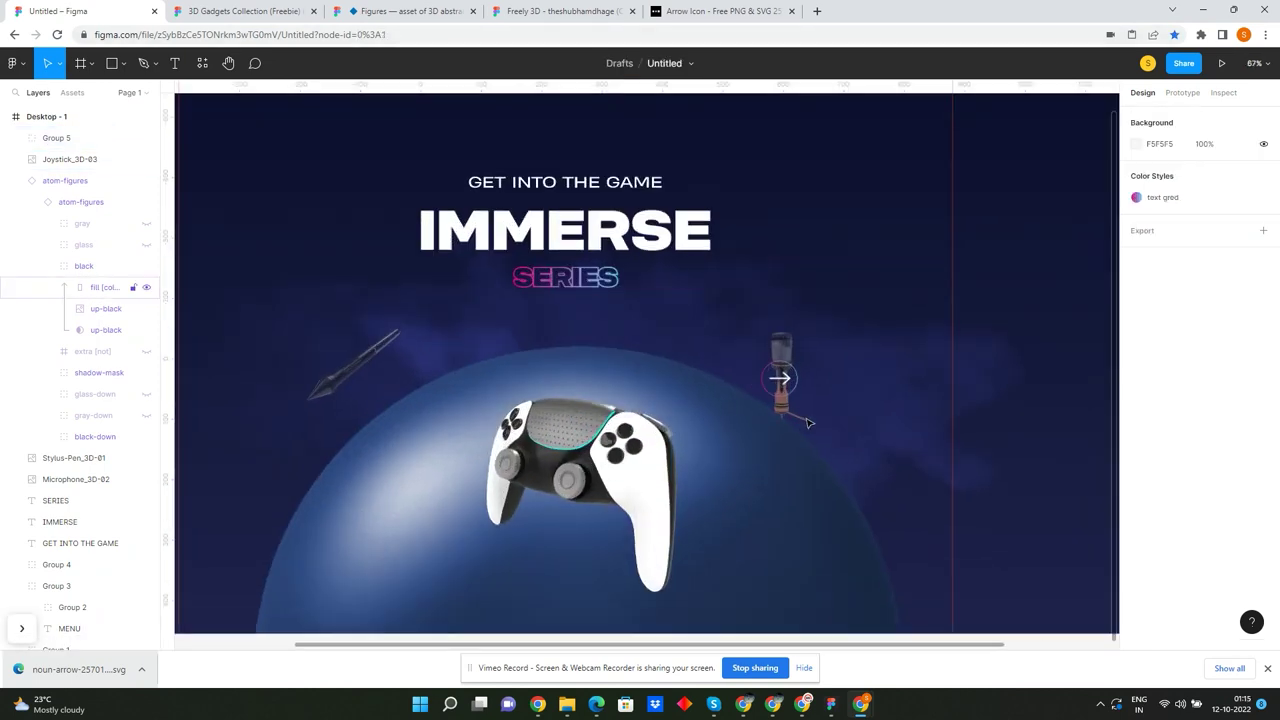
pyautogui.scroll(4, 810, 423)
pyautogui.scroll(-6, 783, 395)
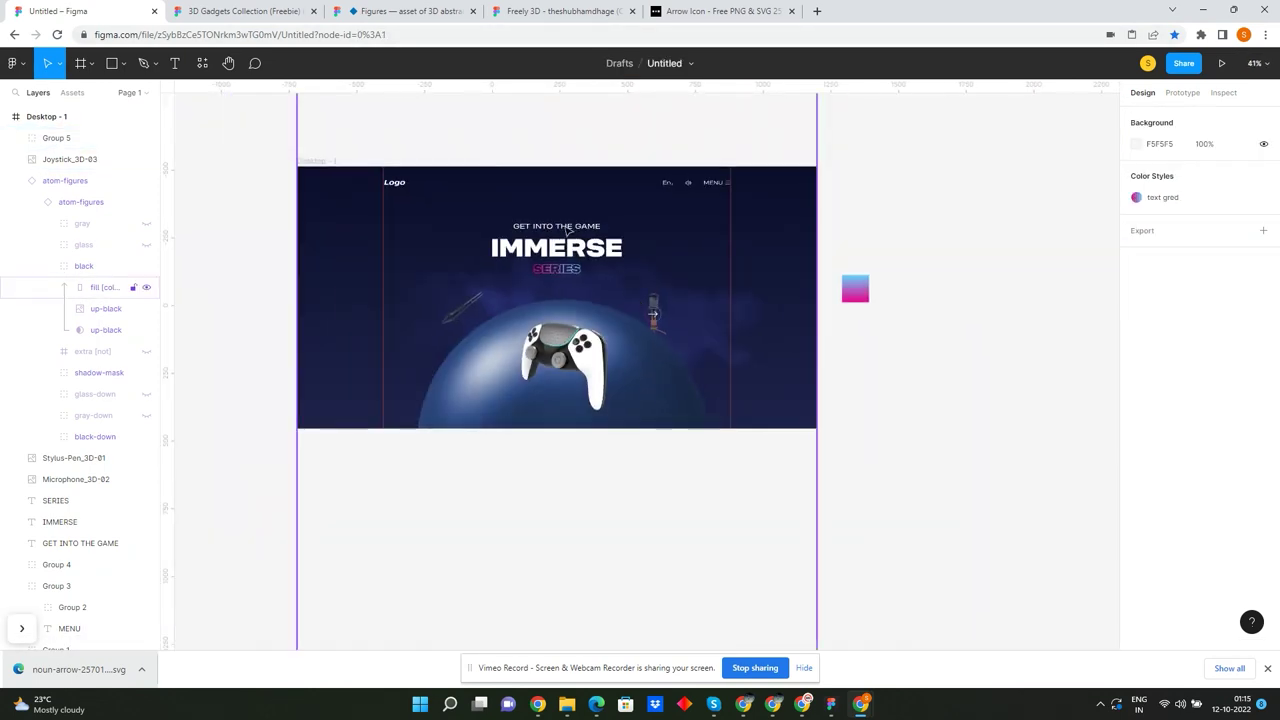
pyautogui.scroll(1, 755, 419)
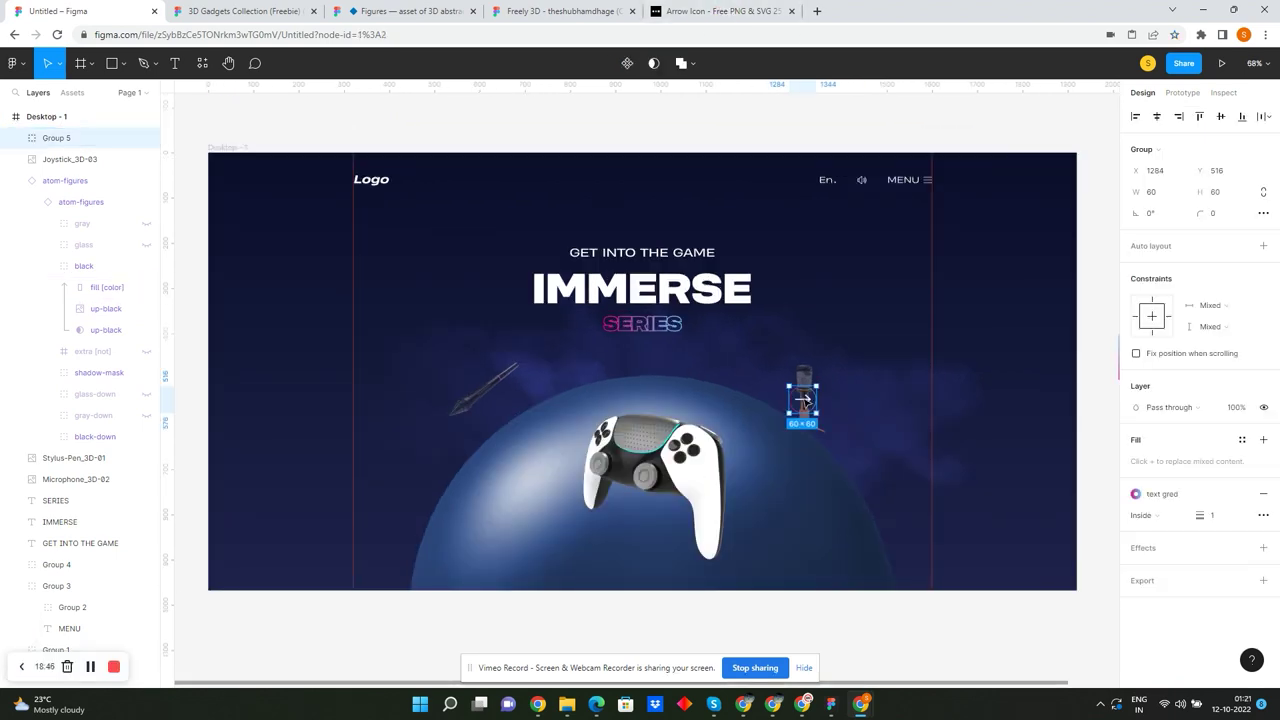
pyautogui.scroll(3, 803, 400)
pyautogui.scroll(7, 800, 400)
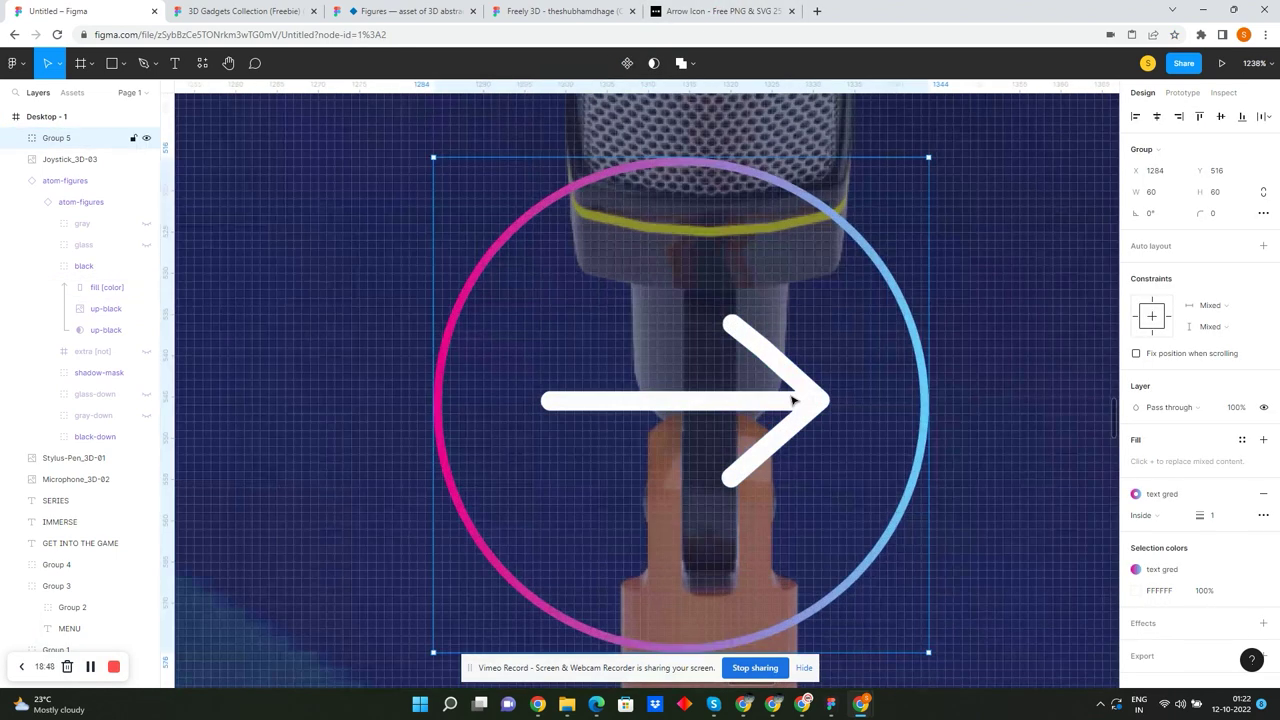
pyautogui.doubleClick(793, 400)
pyautogui.keyDown('shift'); pyautogui.click(917, 344); pyautogui.keyUp('shift')
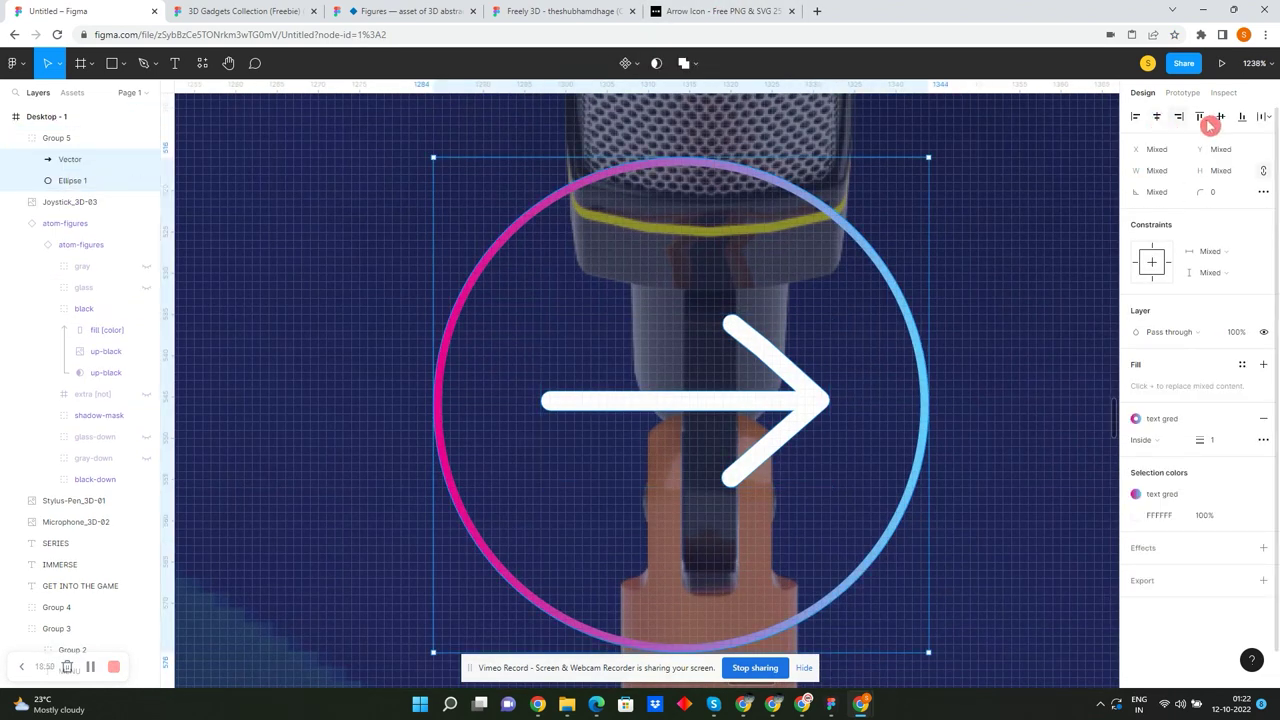
pyautogui.hotkey('ctrl', 'g')
# - Place a left-pointing copy of the arrow button over the stylus pen
pyautogui.scroll(-7, 770, 310)
pyautogui.scroll(-3, 805, 315)
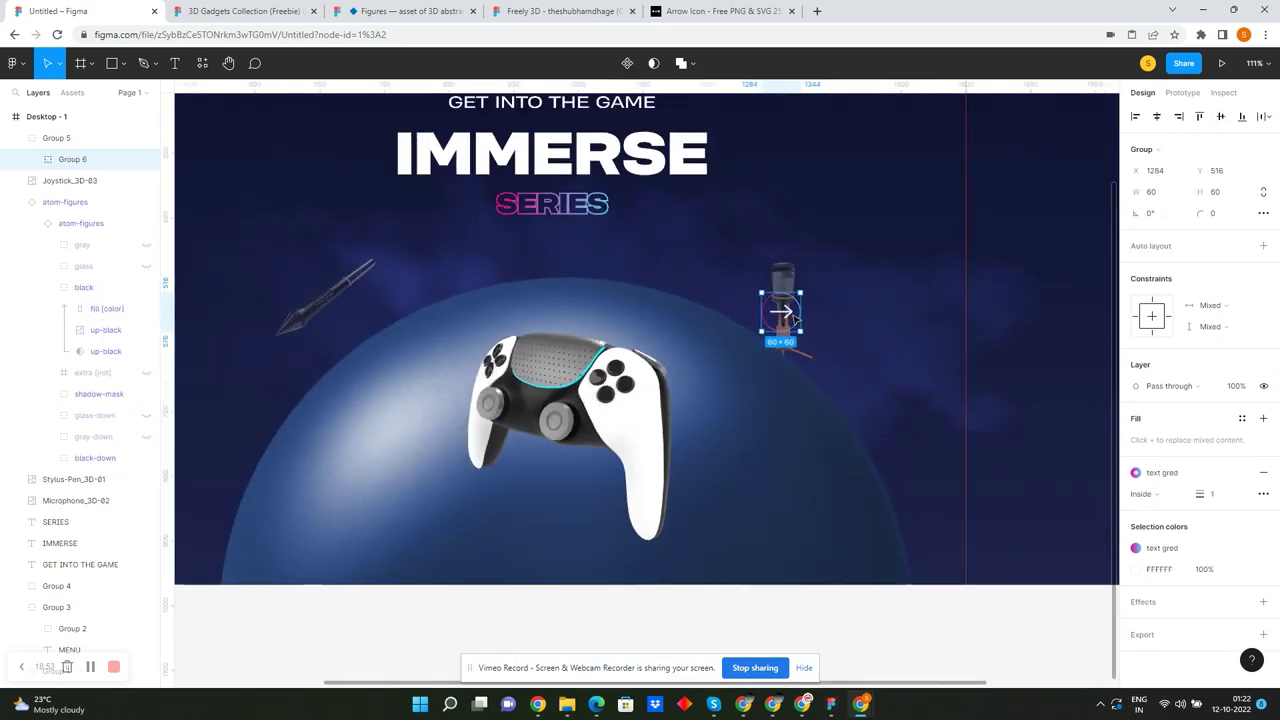
pyautogui.moveTo(810, 318); pyautogui.dragTo(440, 318)
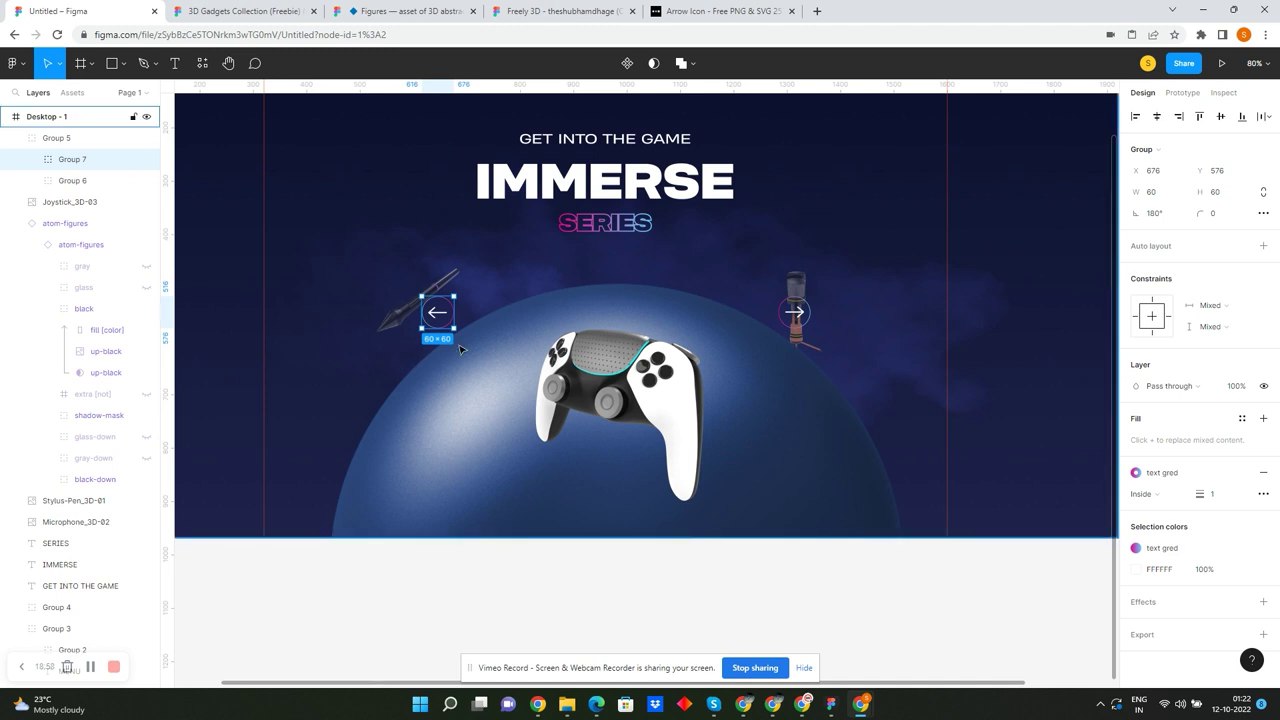
# - Enlarge the Joystick_3D-03 image to 467×467 under the SERIES heading
pyautogui.scroll(-3, 404, 355)
pyautogui.press('Escape')
pyautogui.moveTo(237, 117); pyautogui.dragTo(928, 512)
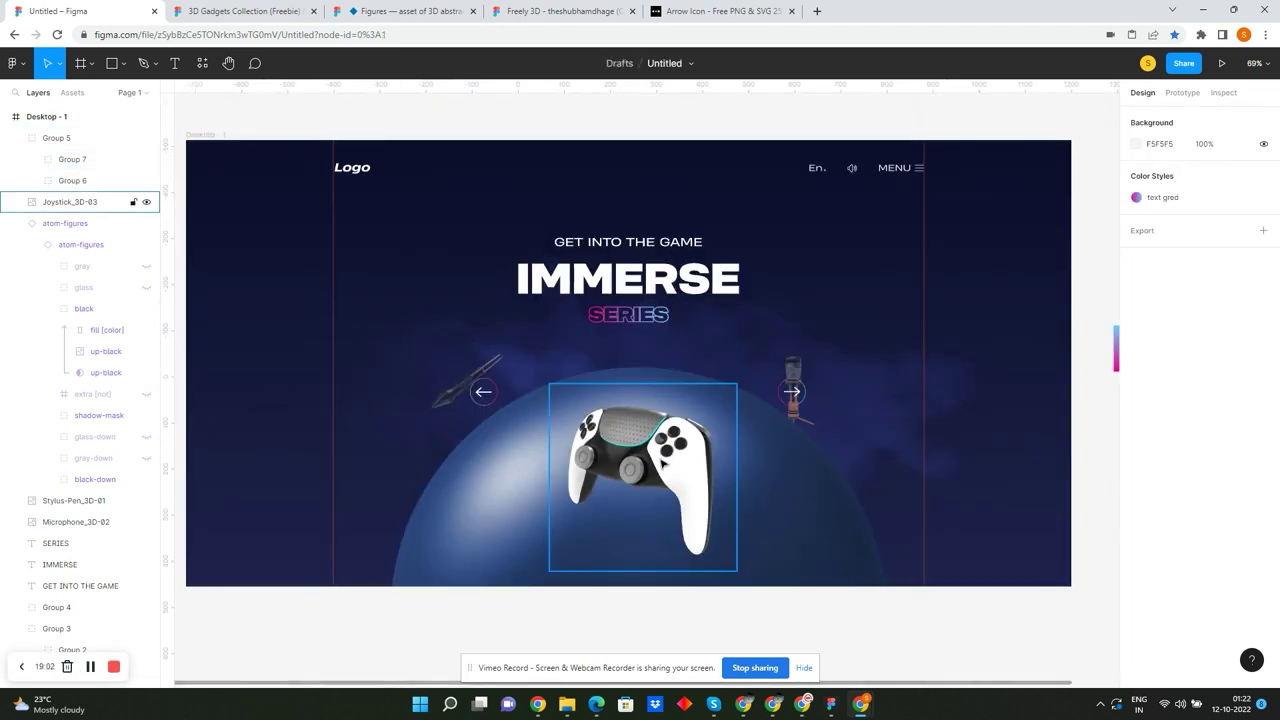
pyautogui.click(700, 400)
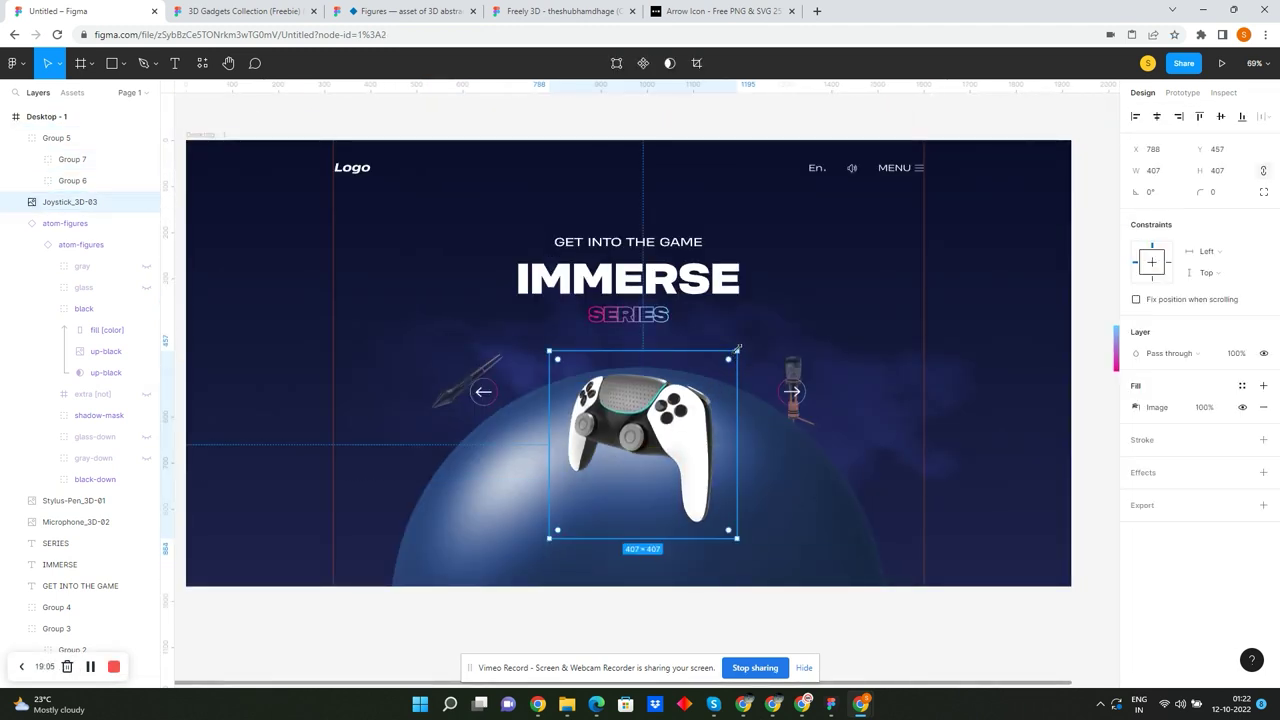
pyautogui.moveTo(737, 349); pyautogui.dragTo(751, 338)
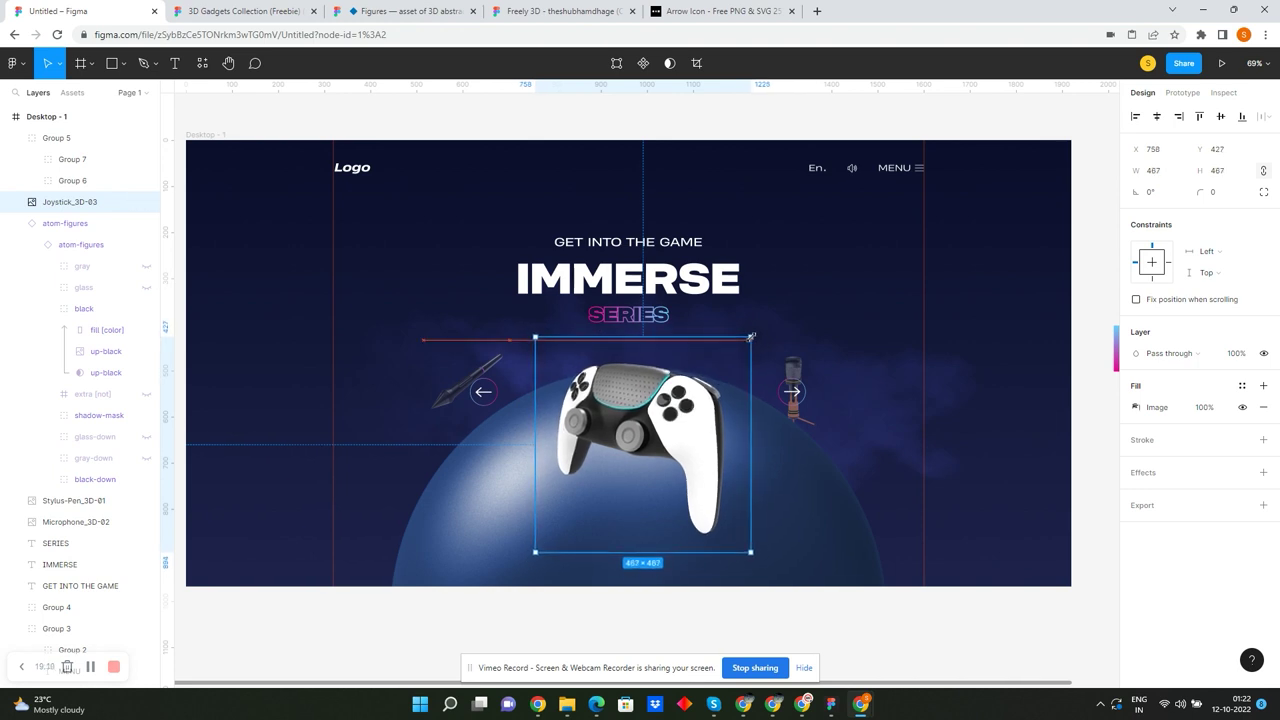
pyautogui.keyDown('ctrl'); pyautogui.scroll(-1, 622, 376); pyautogui.keyUp('ctrl')
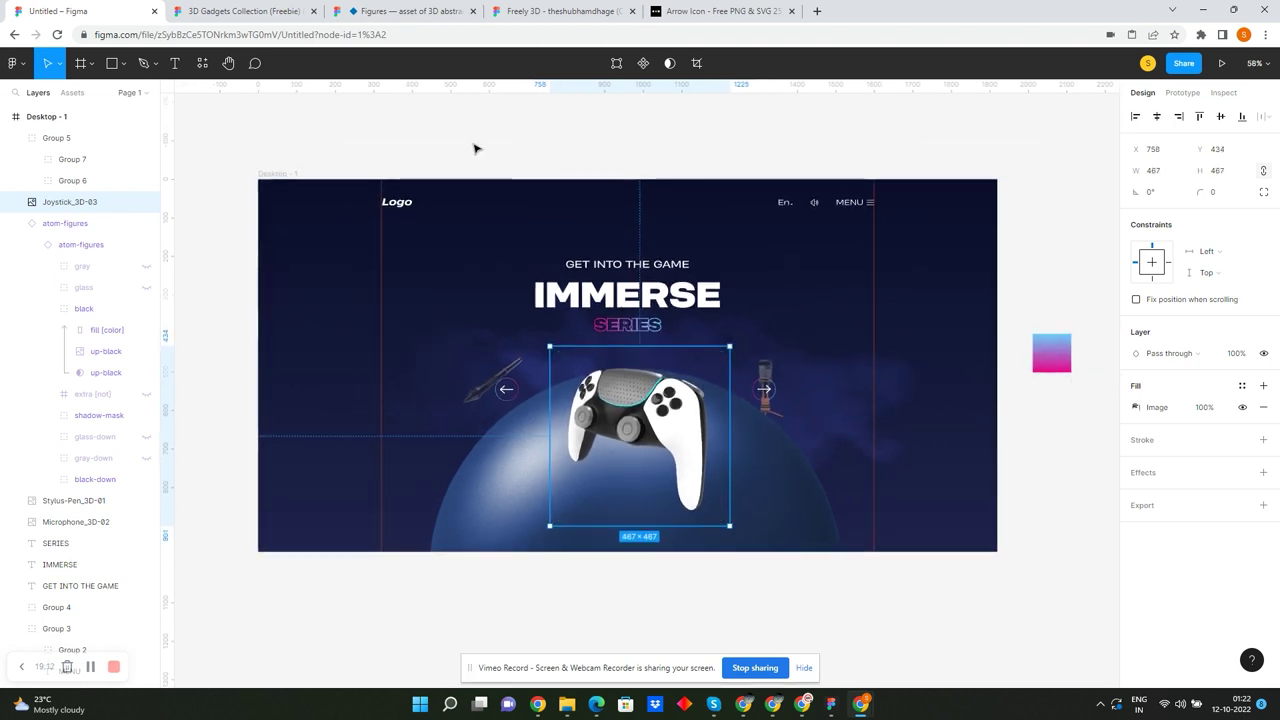
pyautogui.click(226, 166)
pyautogui.moveTo(238, 158); pyautogui.dragTo(1043, 594)
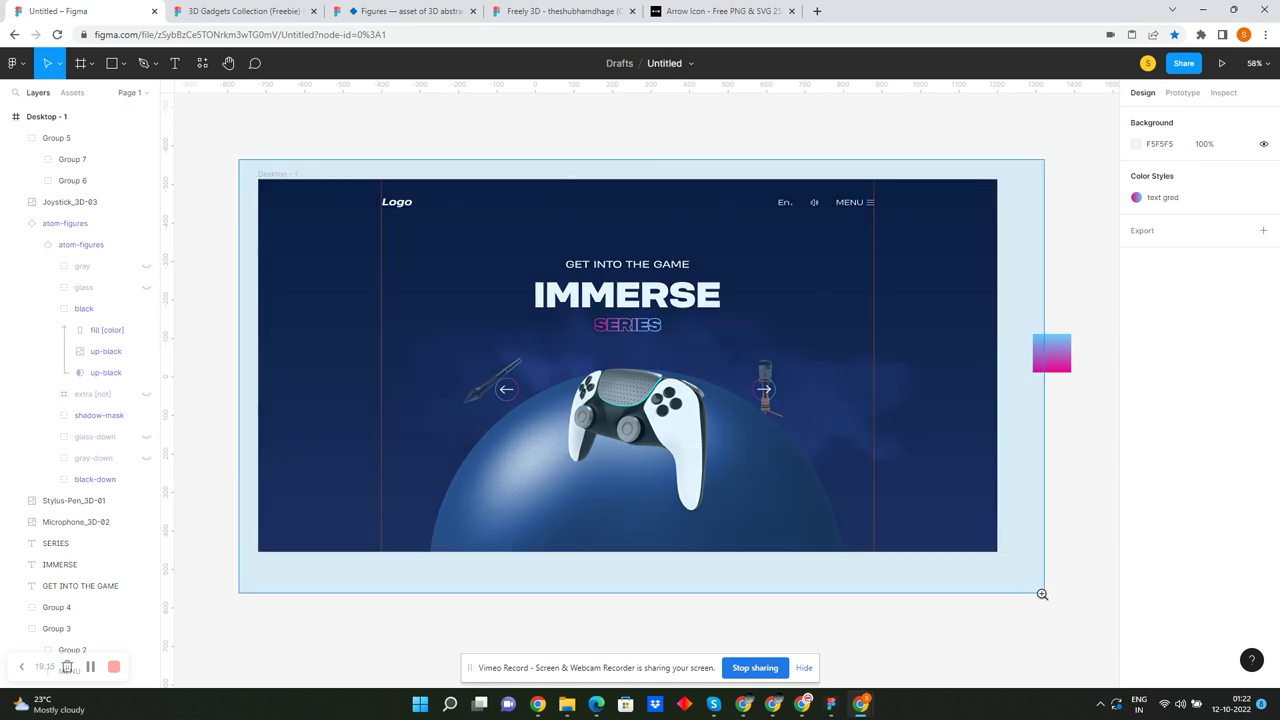
# - Add a white LET'S GO! text below the controller, set to Regular weight
pyautogui.hotkey('shift', '1')
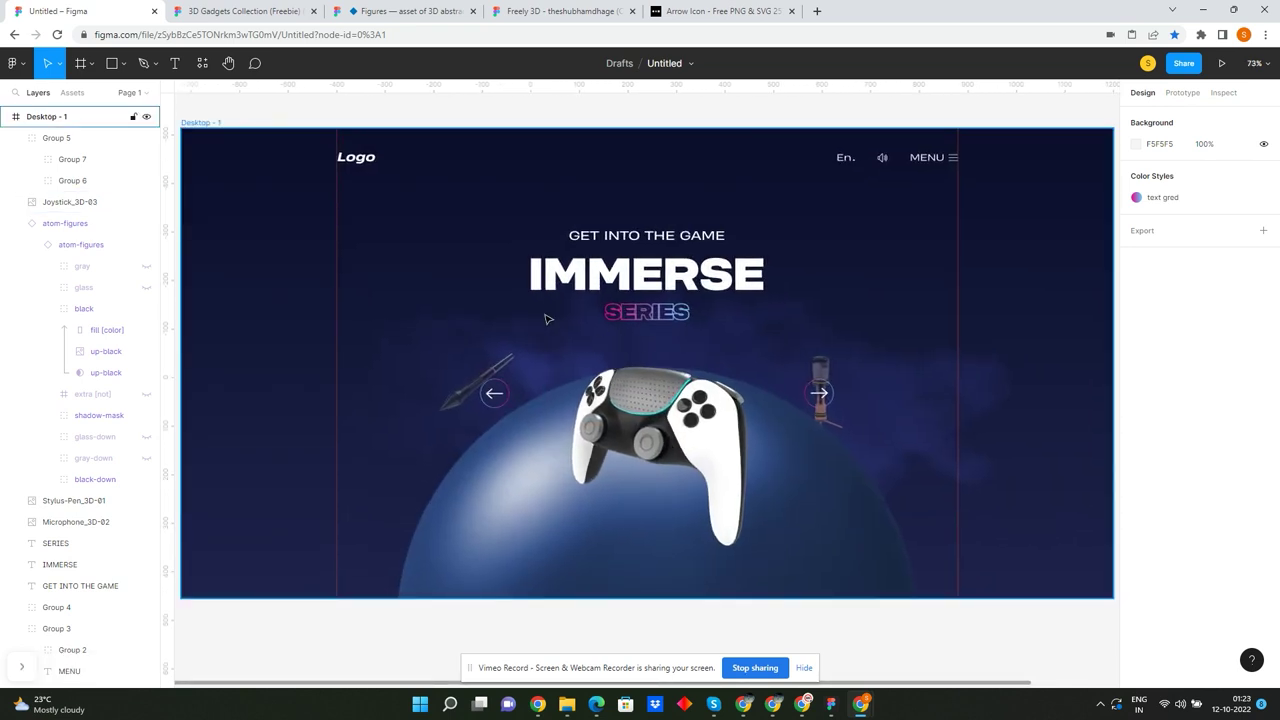
pyautogui.click(601, 550)
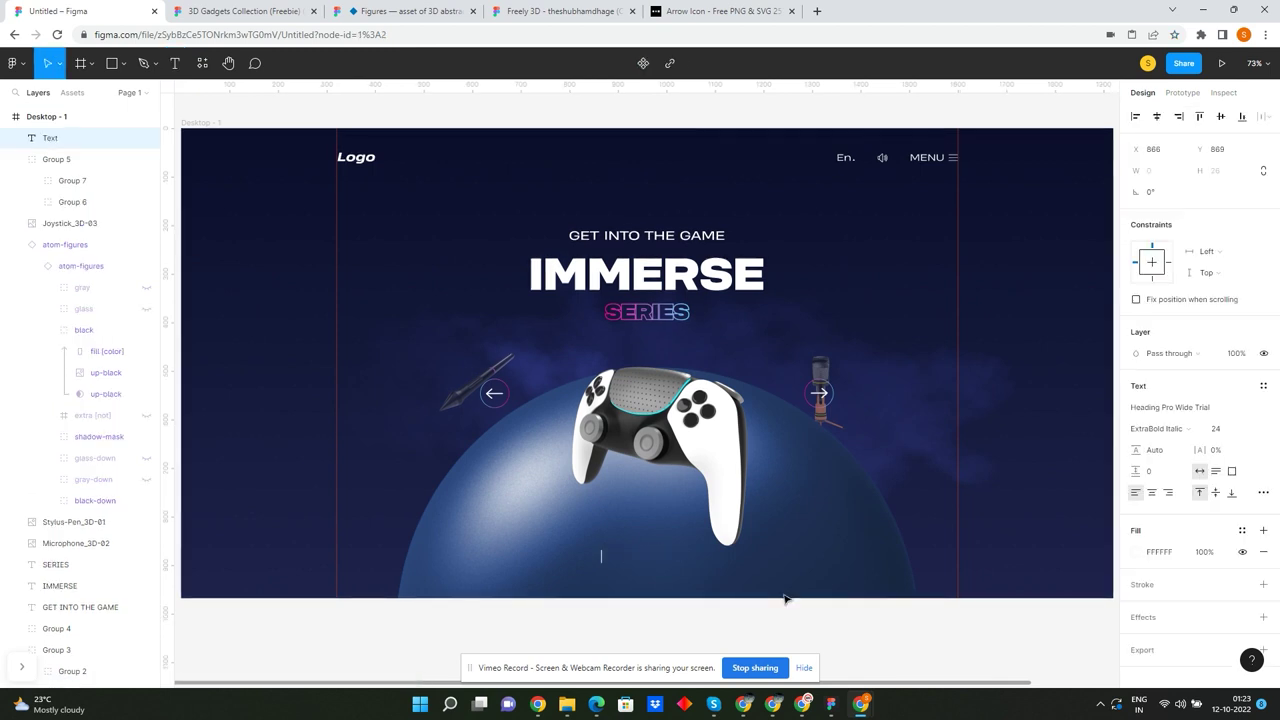
pyautogui.write('Lets')
pyautogui.press('Escape')
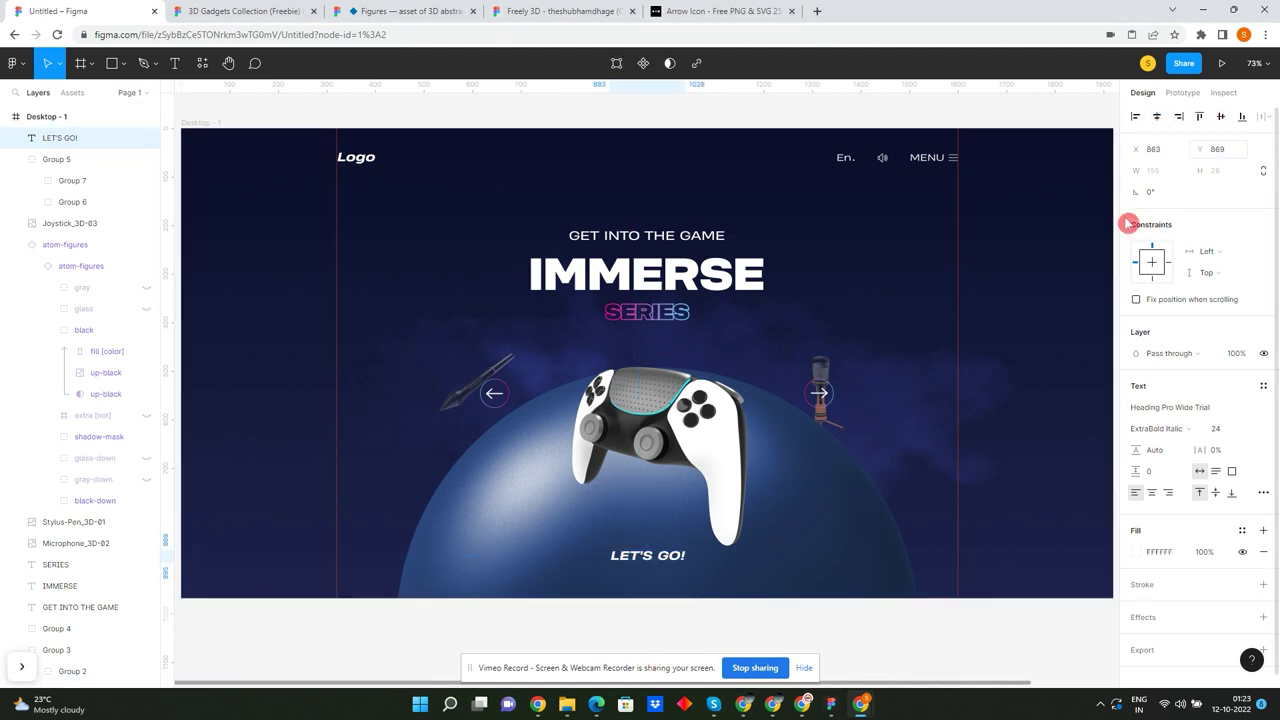
pyautogui.click(1170, 429)
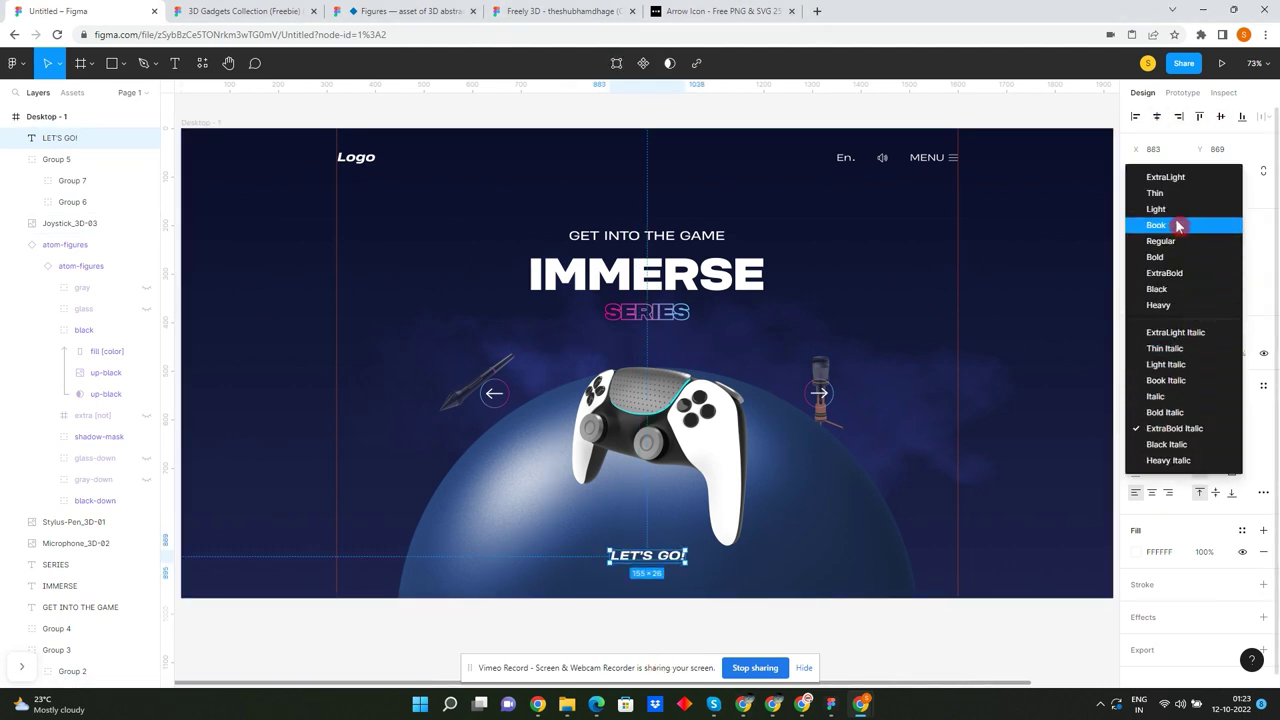
pyautogui.click(1175, 210)
pyautogui.click(1177, 421)
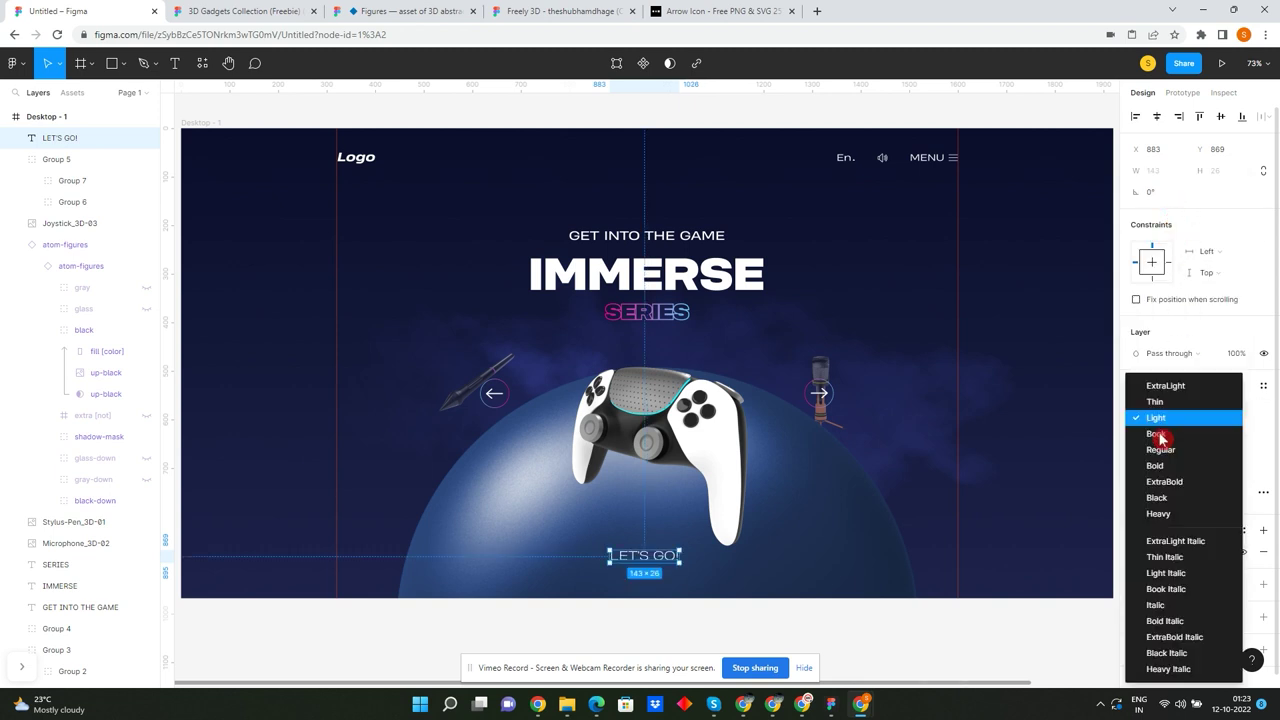
pyautogui.click(1174, 450)
pyautogui.scroll(3, 657, 606)
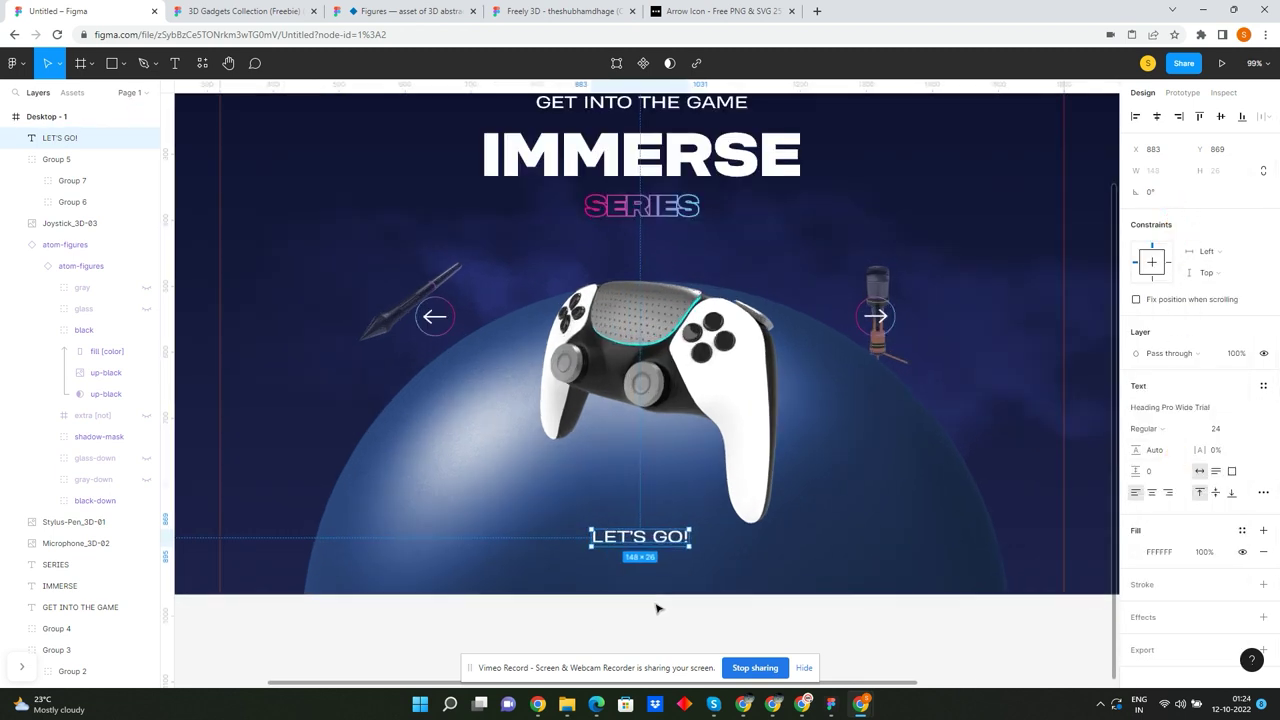
# - Wrap LET'S GO! in auto layout with 24 horizontal and 18 vertical padding
pyautogui.hotkey('shift', 'a')
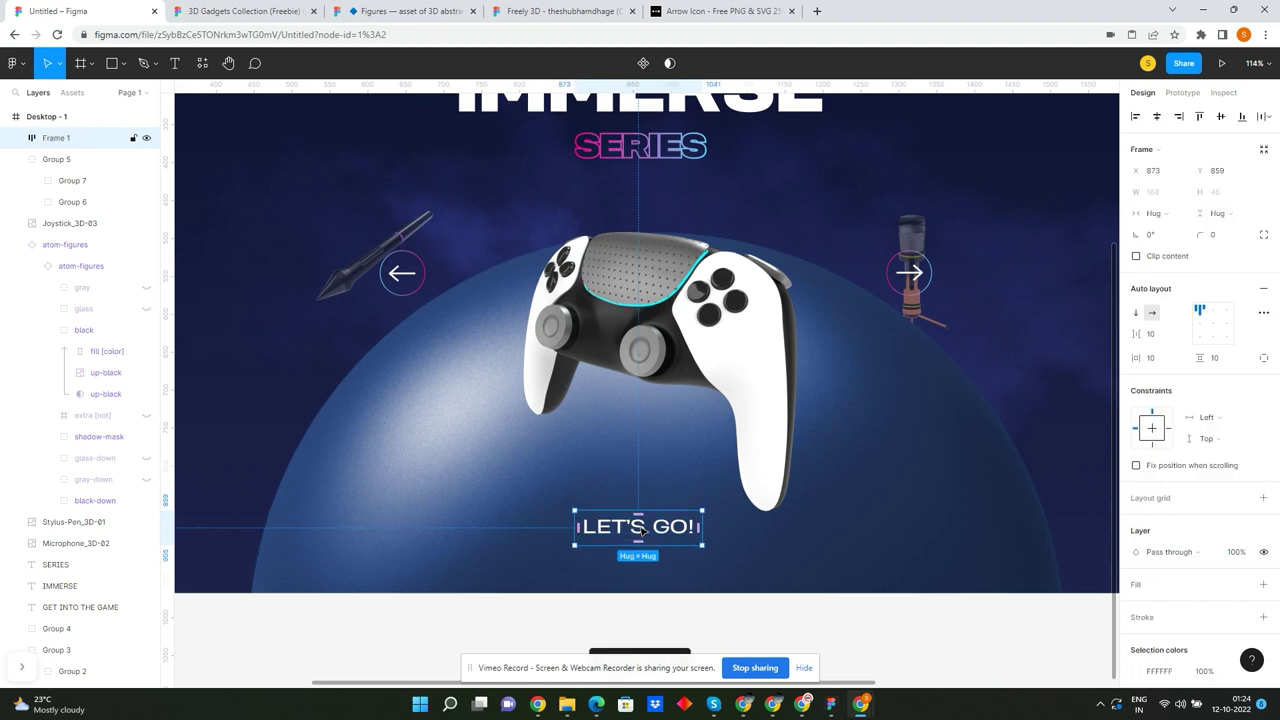
pyautogui.hotkey('ctrl', 'z')
pyautogui.rightClick(647, 527)
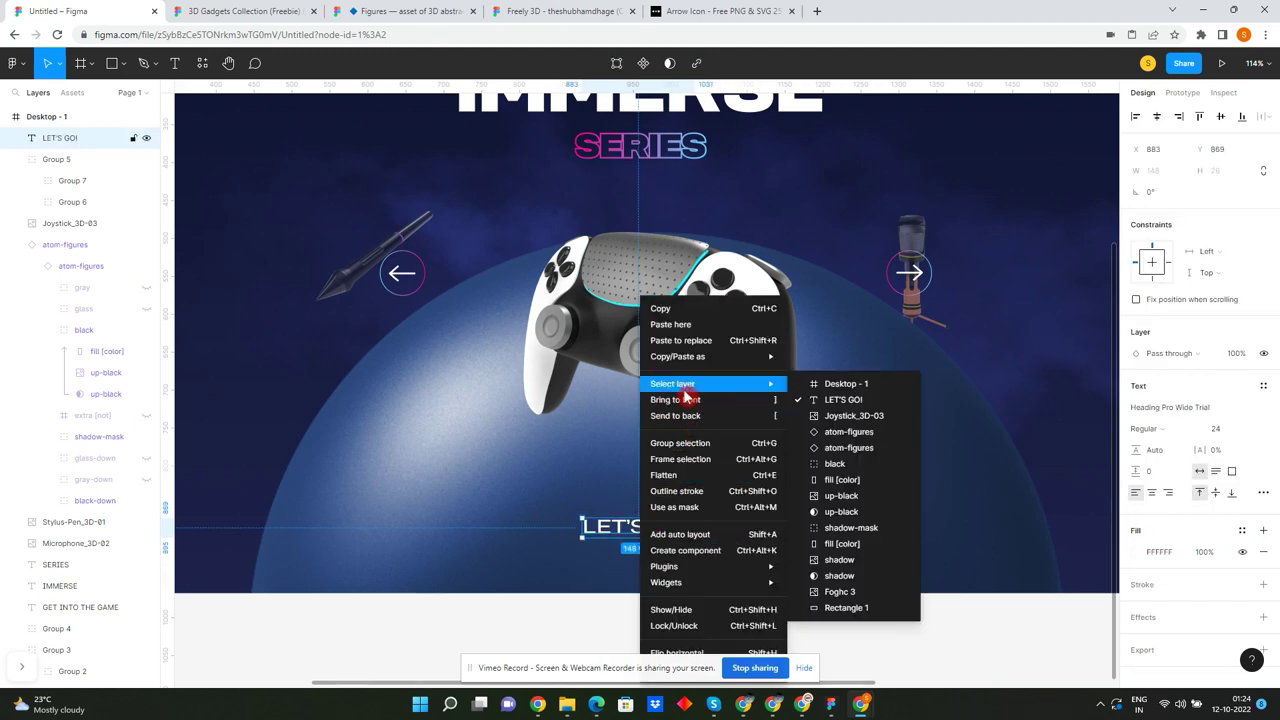
pyautogui.click(680, 534)
pyautogui.scroll(3, 632, 620)
pyautogui.scroll(2, 632, 560)
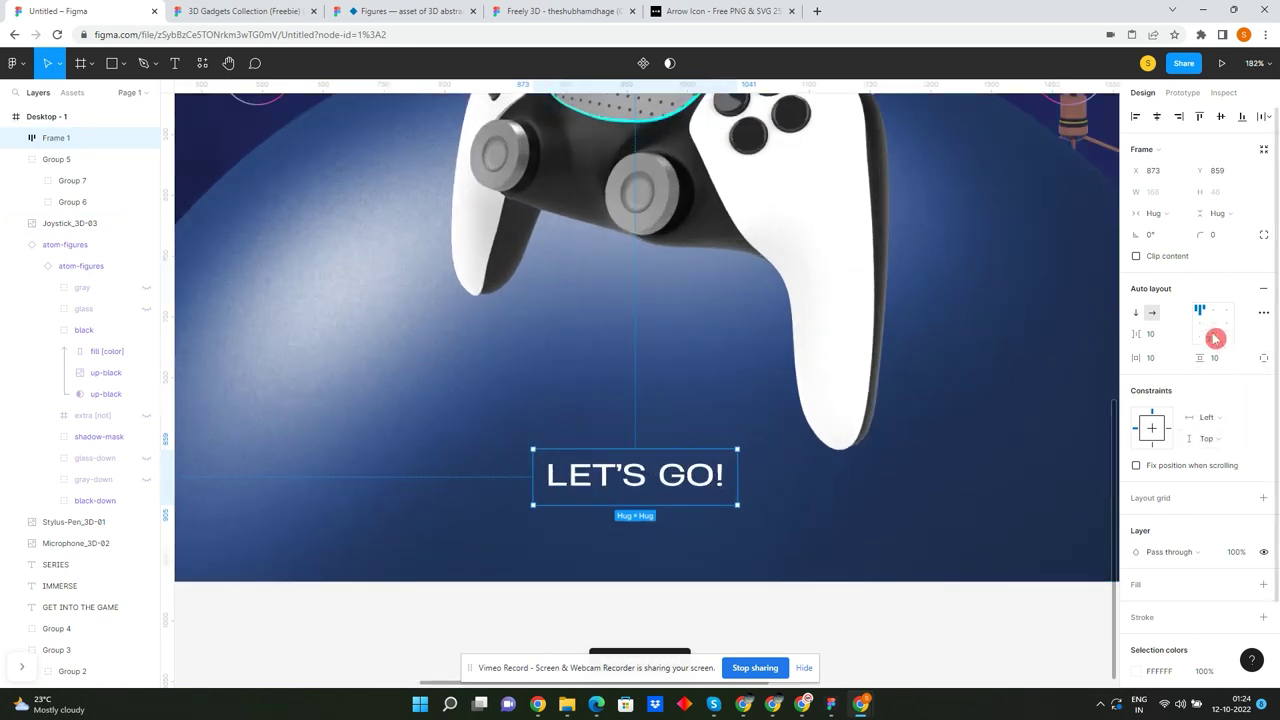
pyautogui.click(1181, 363)
pyautogui.press('Tab')
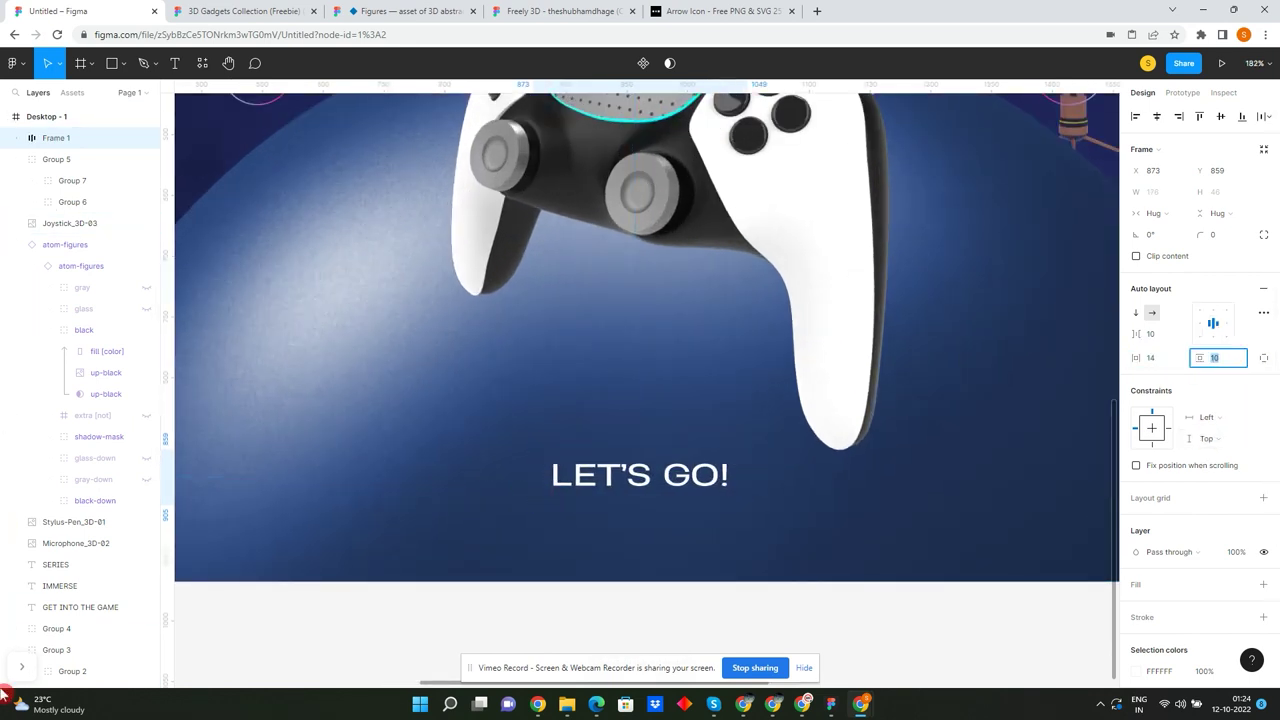
pyautogui.write('8')
pyautogui.press('Return')
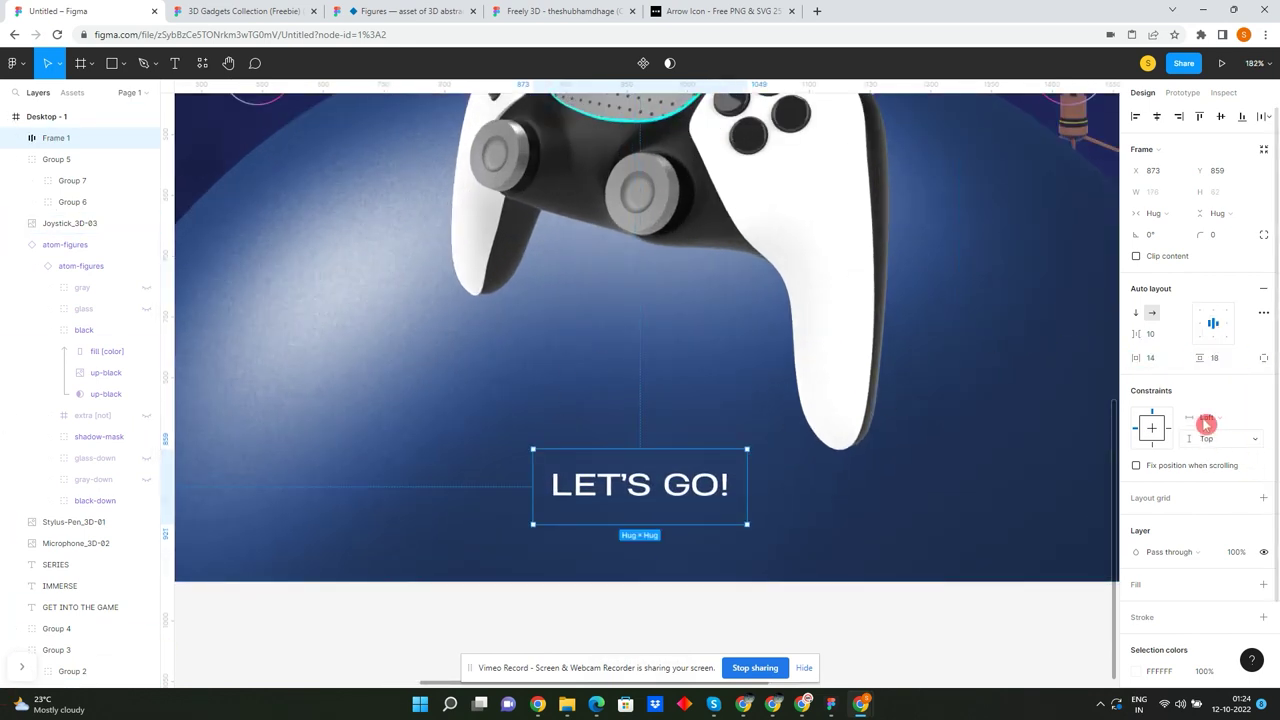
# - Give the button a stroke using the 'text gred' gradient colour style
pyautogui.scroll(-3, 1130, 410)
pyautogui.scroll(-2, 1163, 523)
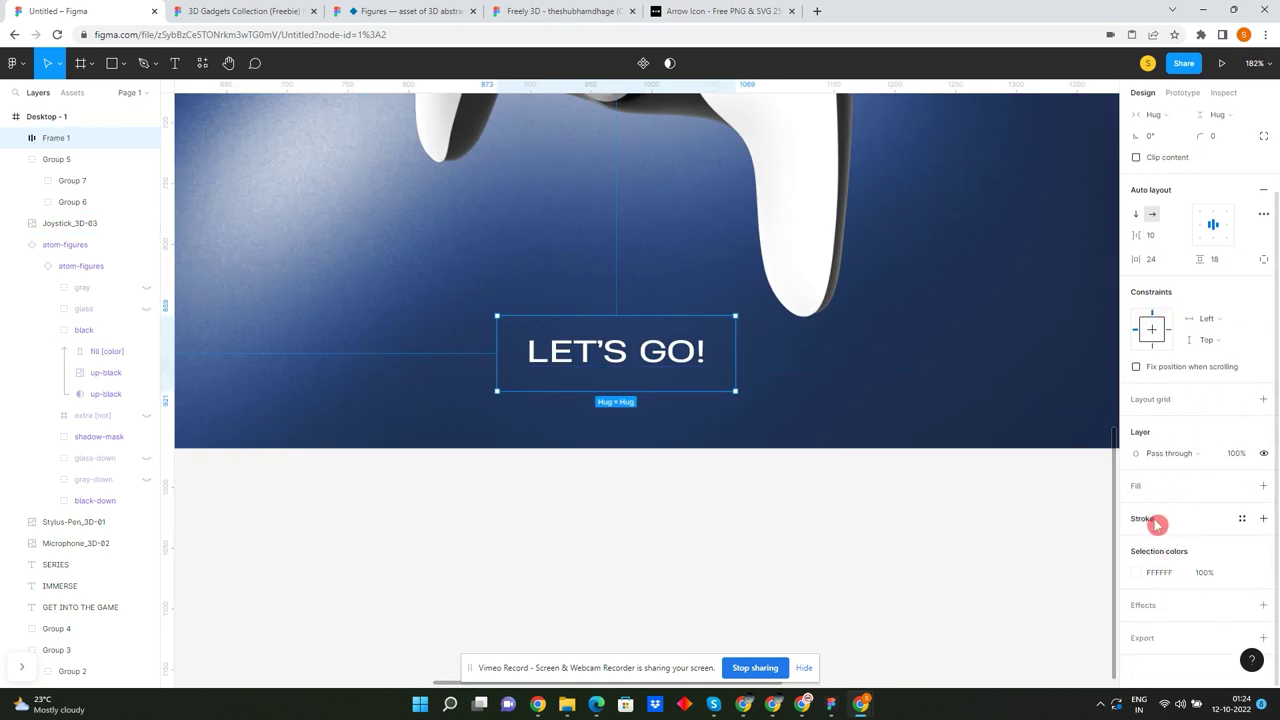
pyautogui.click(1152, 522)
pyautogui.click(1242, 520)
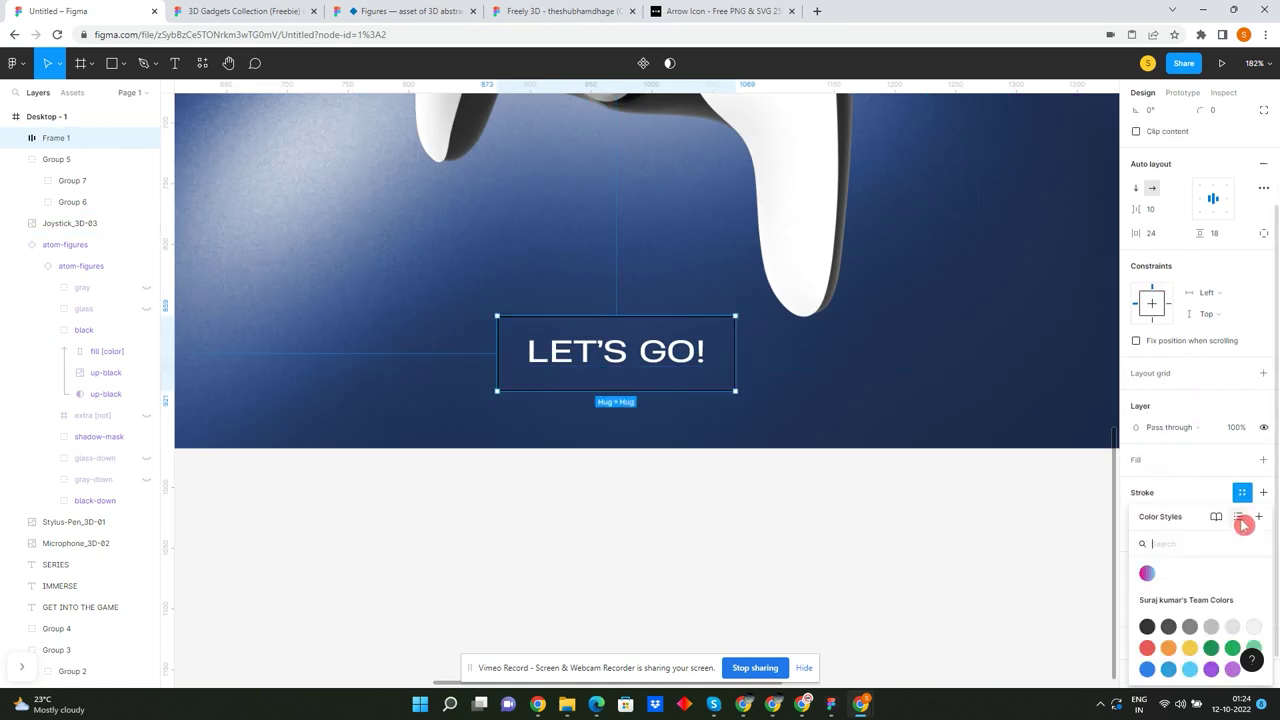
pyautogui.click(1148, 577)
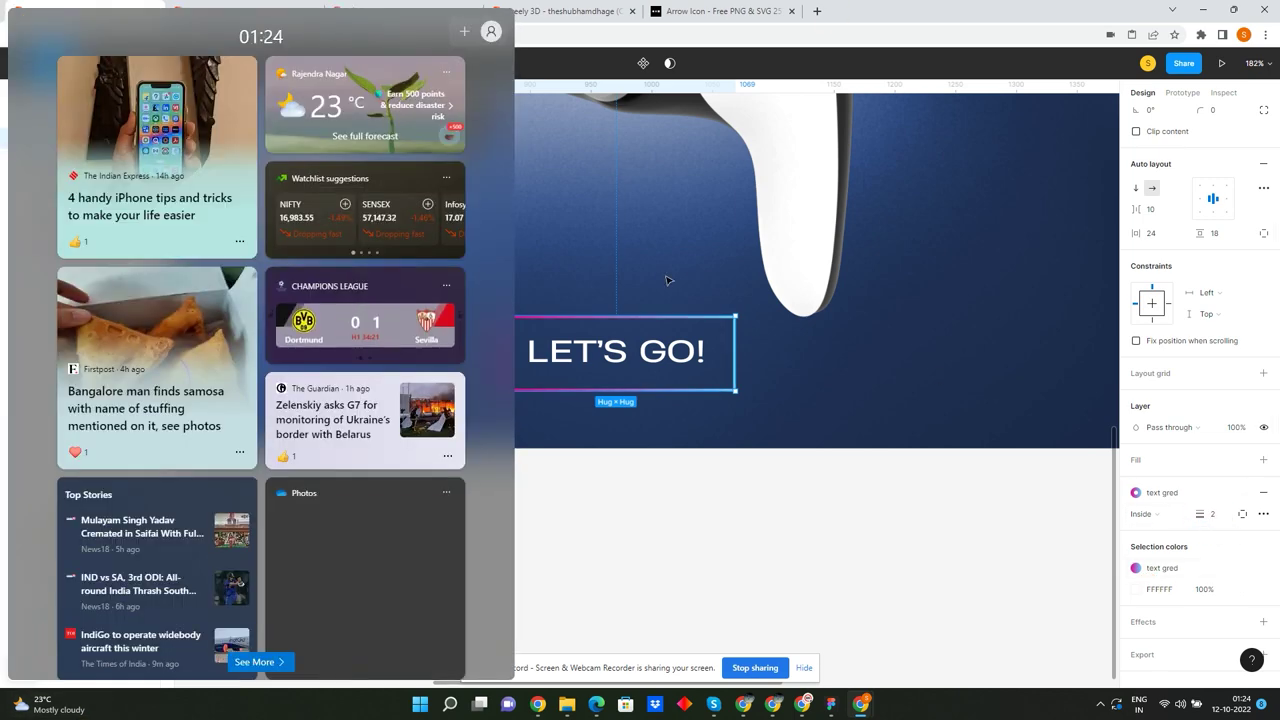
pyautogui.click(703, 517)
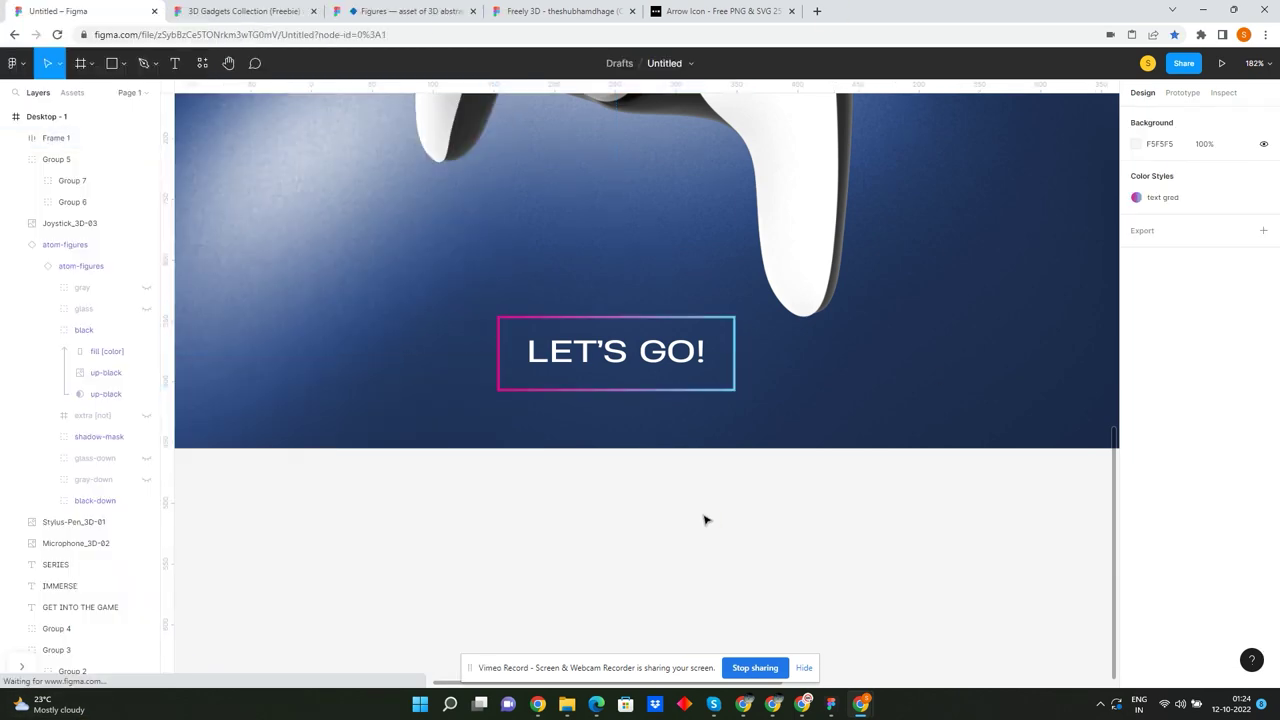
pyautogui.scroll(-3, 638, 502)
pyautogui.scroll(-5, 638, 502)
pyautogui.scroll(2, 334, 166)
# - Scale the Joystick_3D-03 controller to 529×529 and nudge it down above LET'S GO!
pyautogui.moveTo(280, 163); pyautogui.dragTo(980, 569)
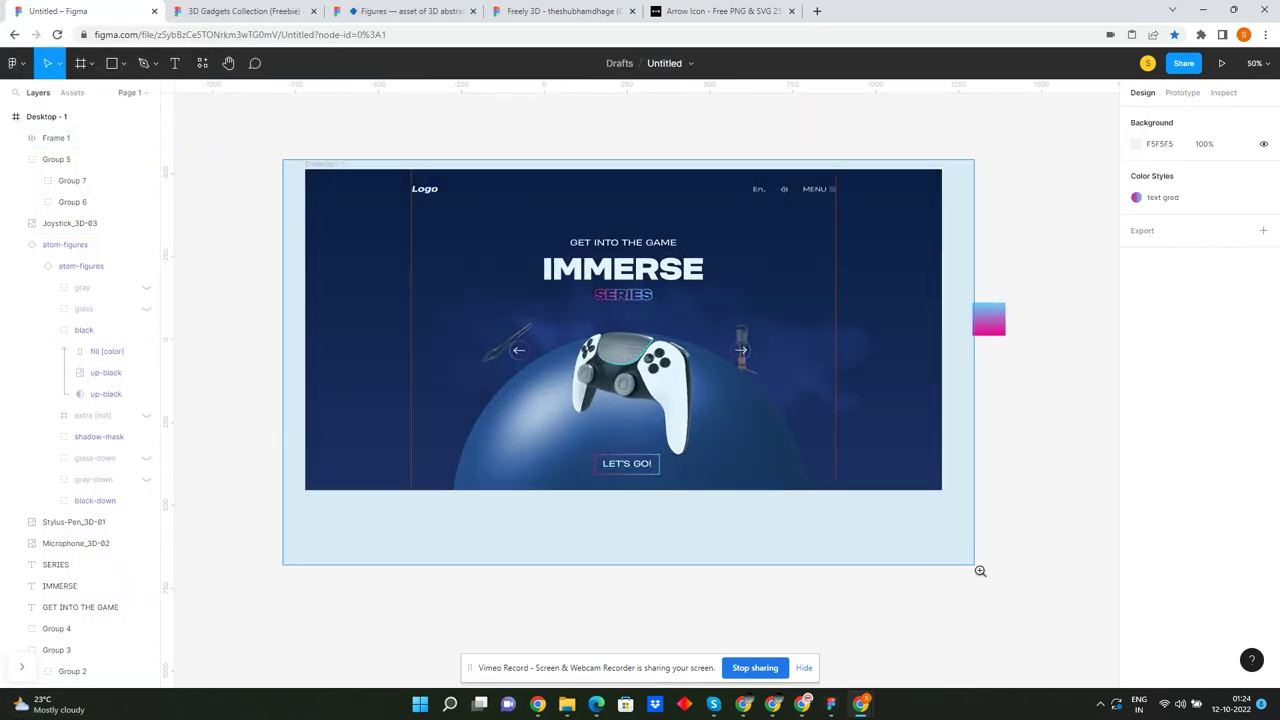
pyautogui.click(663, 510)
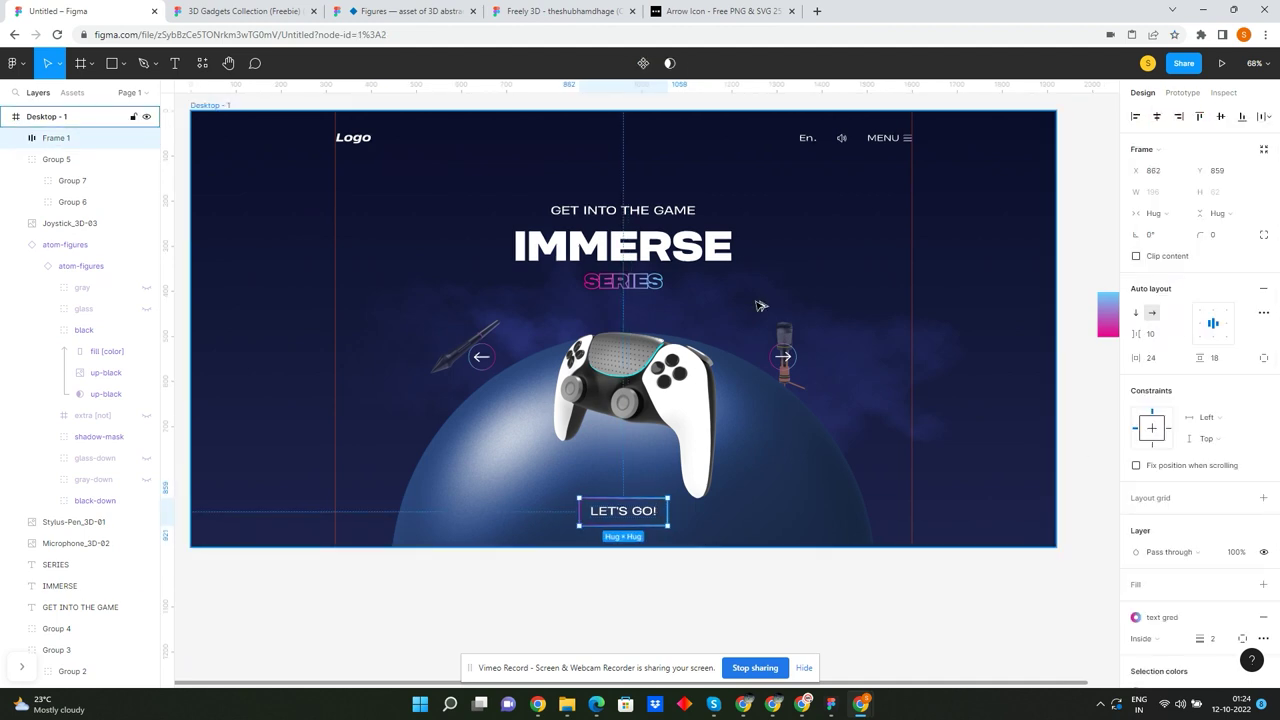
pyautogui.click(697, 465)
pyautogui.moveTo(676, 391); pyautogui.dragTo(683, 400)
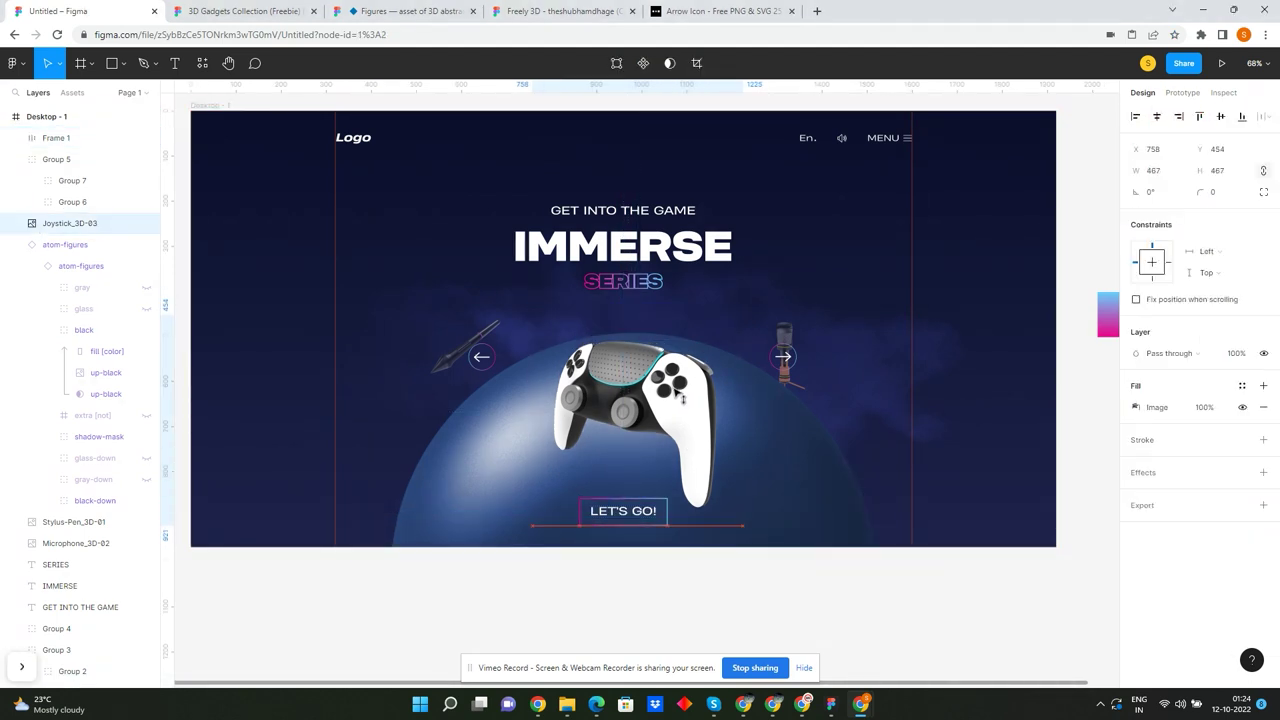
pyautogui.moveTo(742, 317); pyautogui.dragTo(757, 303)
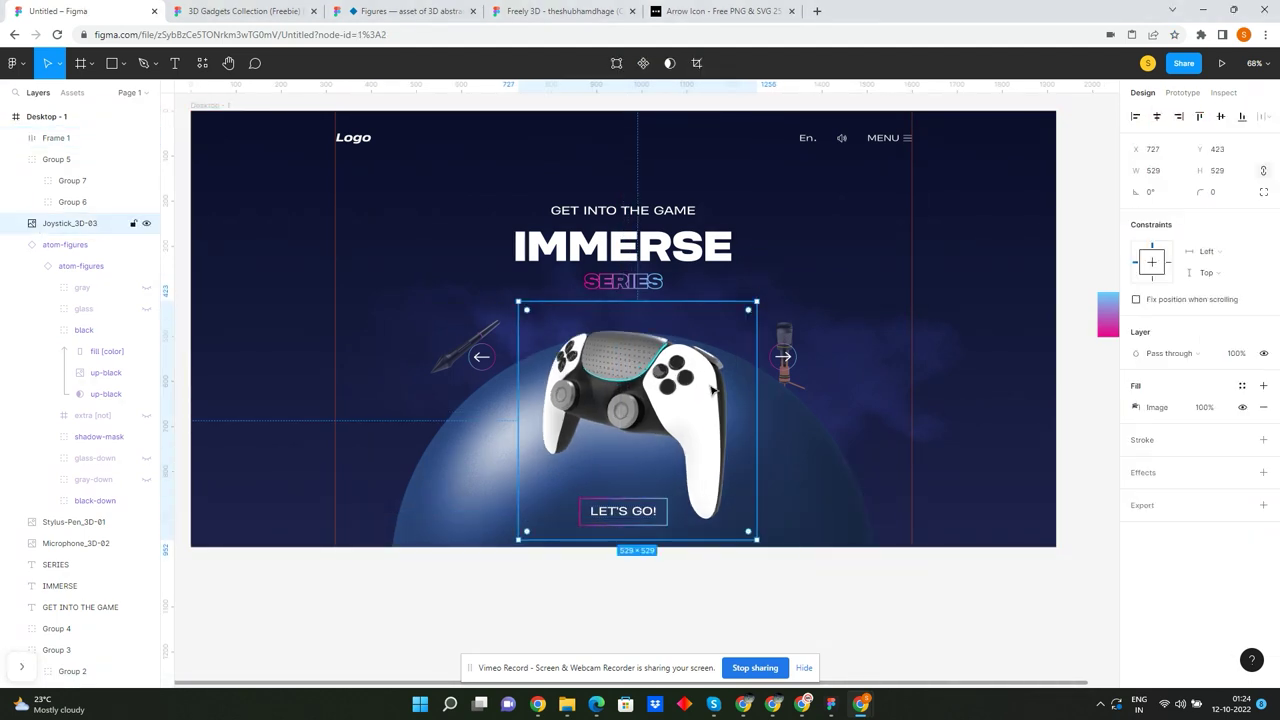
pyautogui.moveTo(712, 390); pyautogui.dragTo(700, 403)
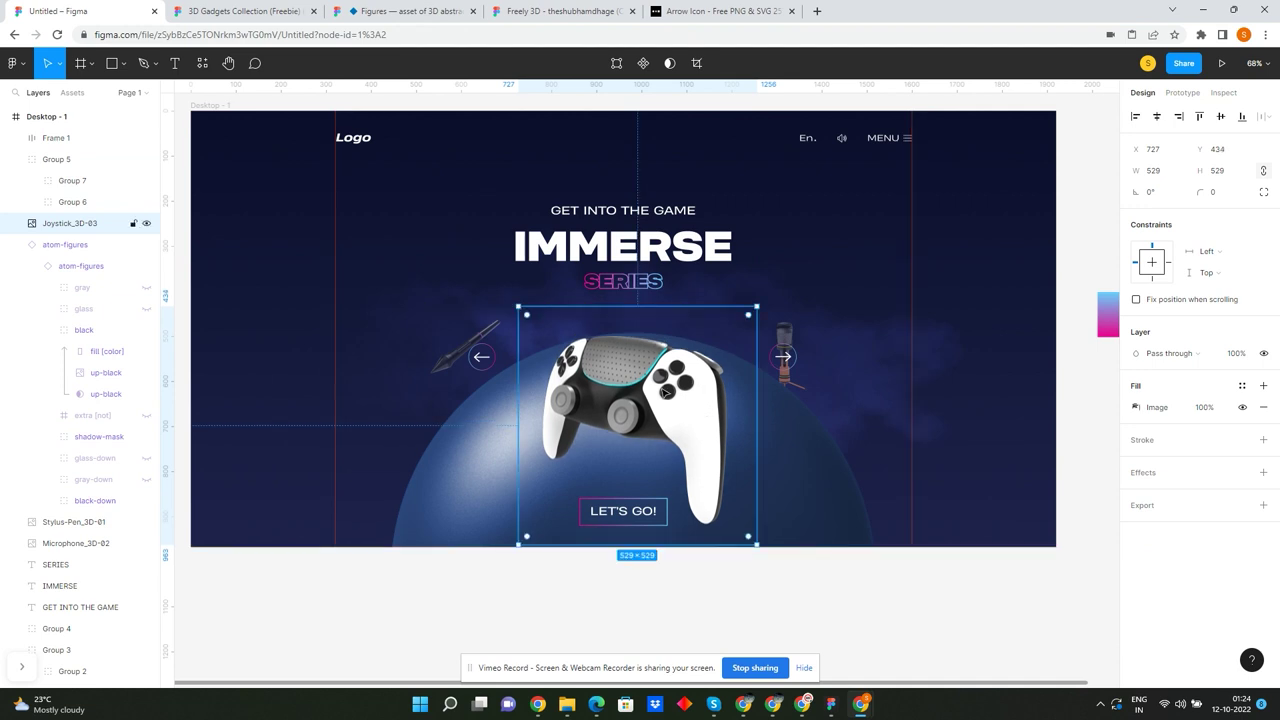
pyautogui.scroll(-2, 665, 392)
pyautogui.click(294, 123)
pyautogui.moveTo(226, 128); pyautogui.dragTo(1012, 589)
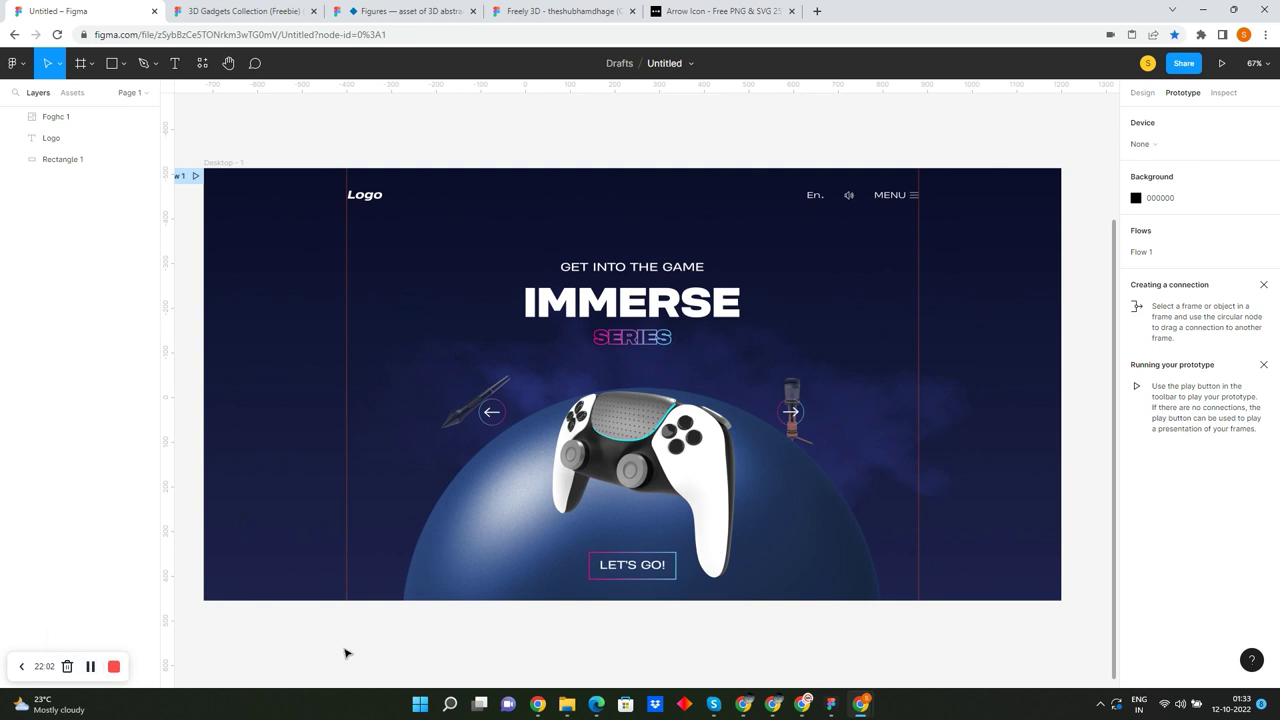
# - Duplicate Desktop - 1 into a Desktop - 2 frame beside the original
pyautogui.moveTo(345, 633)
pyautogui.mouseDown()
pyautogui.moveTo(389, 557)
pyautogui.moveTo(414, 229)
pyautogui.mouseUp()
pyautogui.scroll(-3, 400, 225)
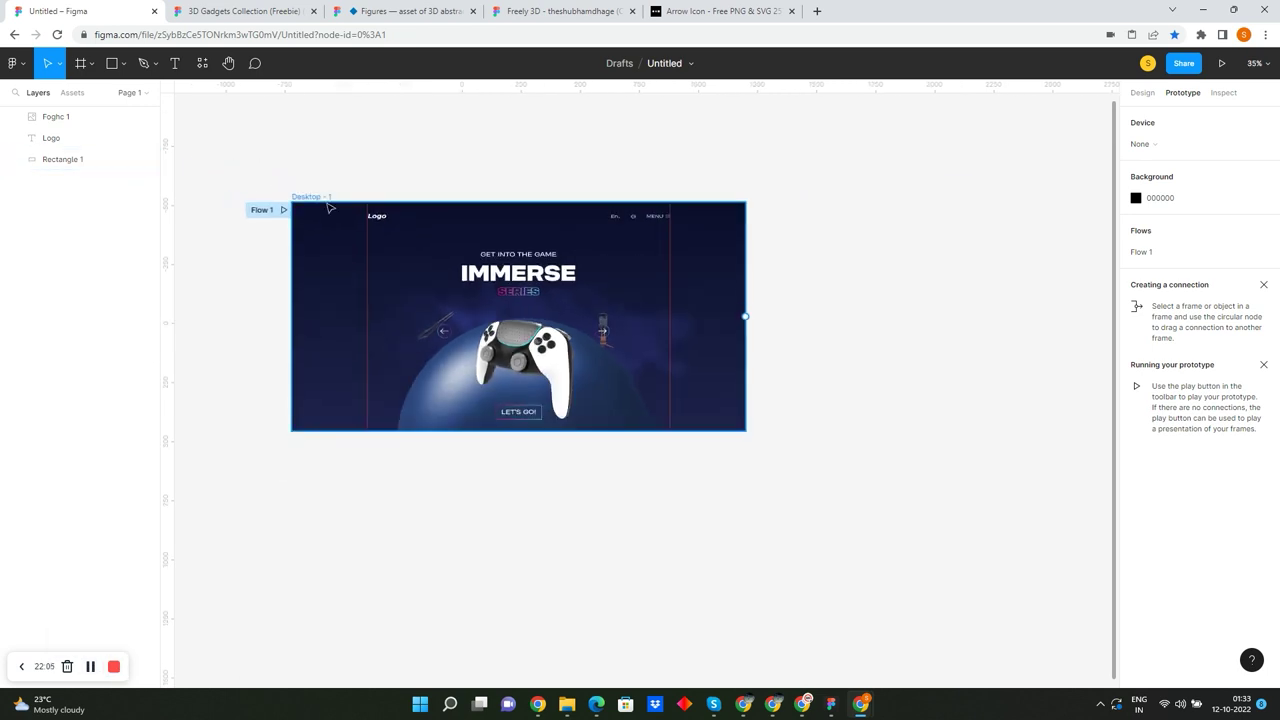
pyautogui.keyDown('alt'); pyautogui.moveTo(345, 200); pyautogui.dragTo(830, 198); pyautogui.keyUp('alt')
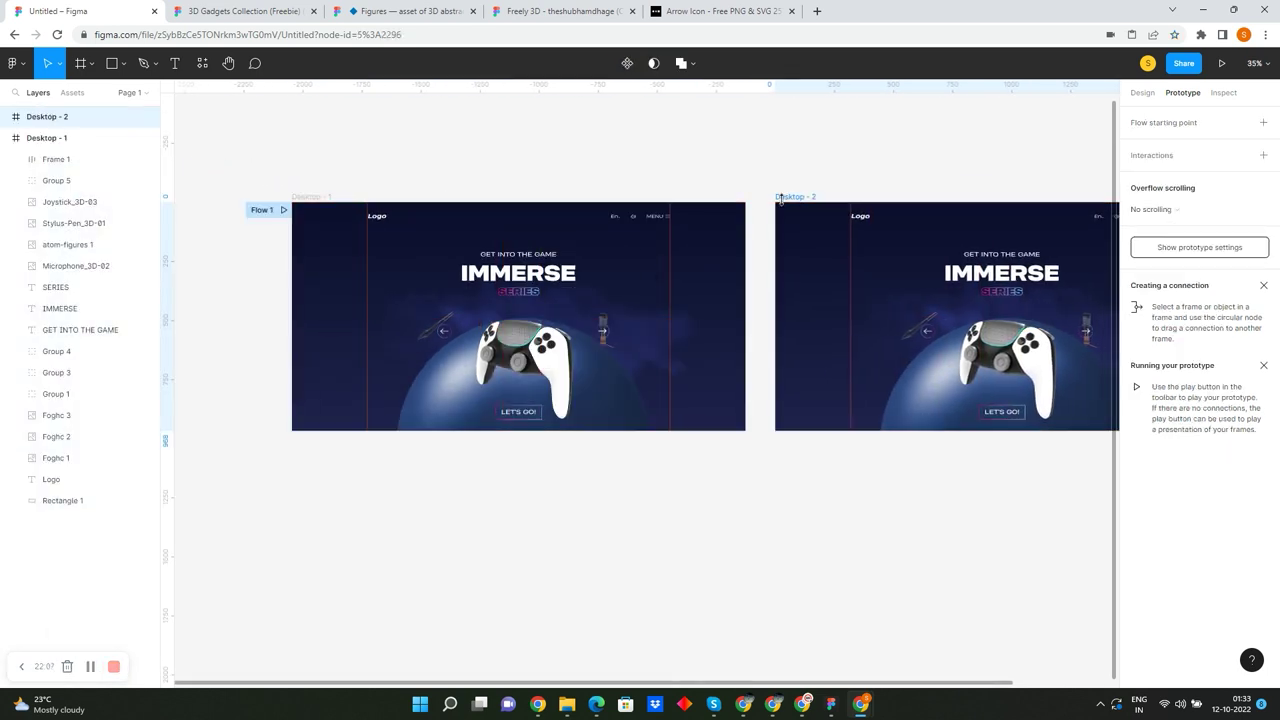
pyautogui.moveTo(945, 165); pyautogui.dragTo(667, 165)
pyautogui.hotkey('shift', '2')
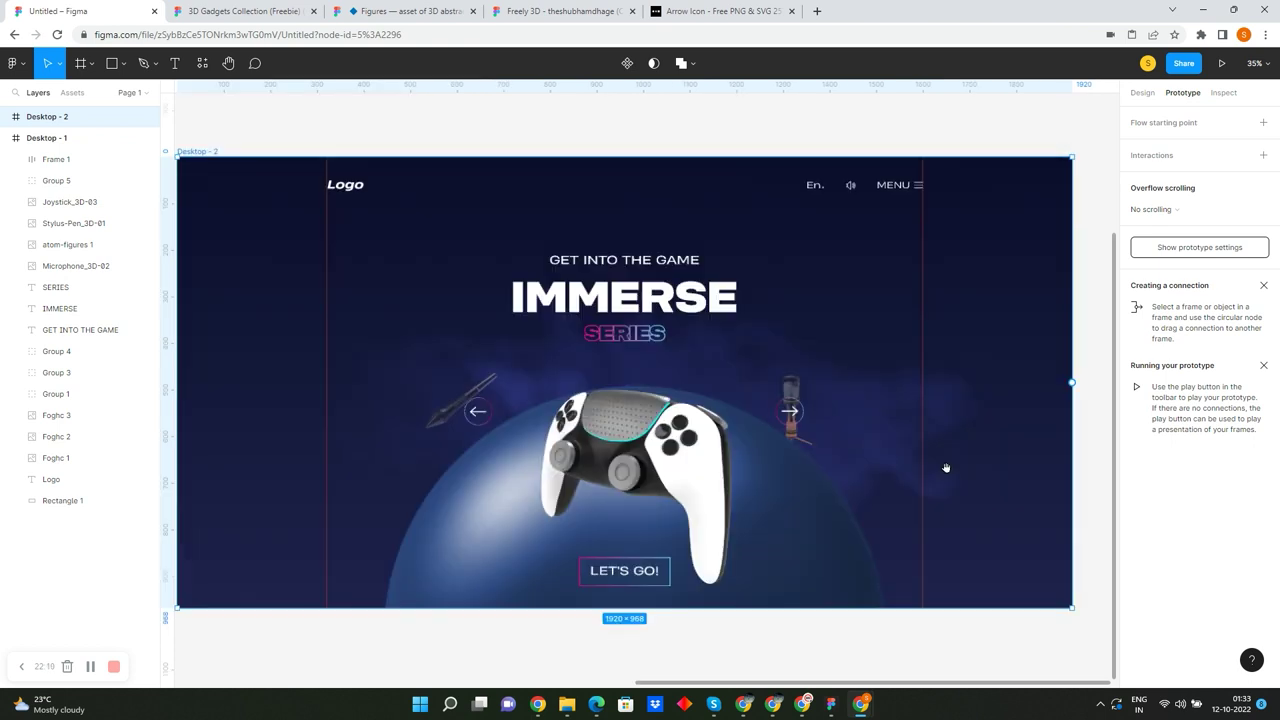
# - Shrink the controller to about 189×189 and shift the stylus pen right
pyautogui.click(703, 485)
pyautogui.scroll(1, 705, 490)
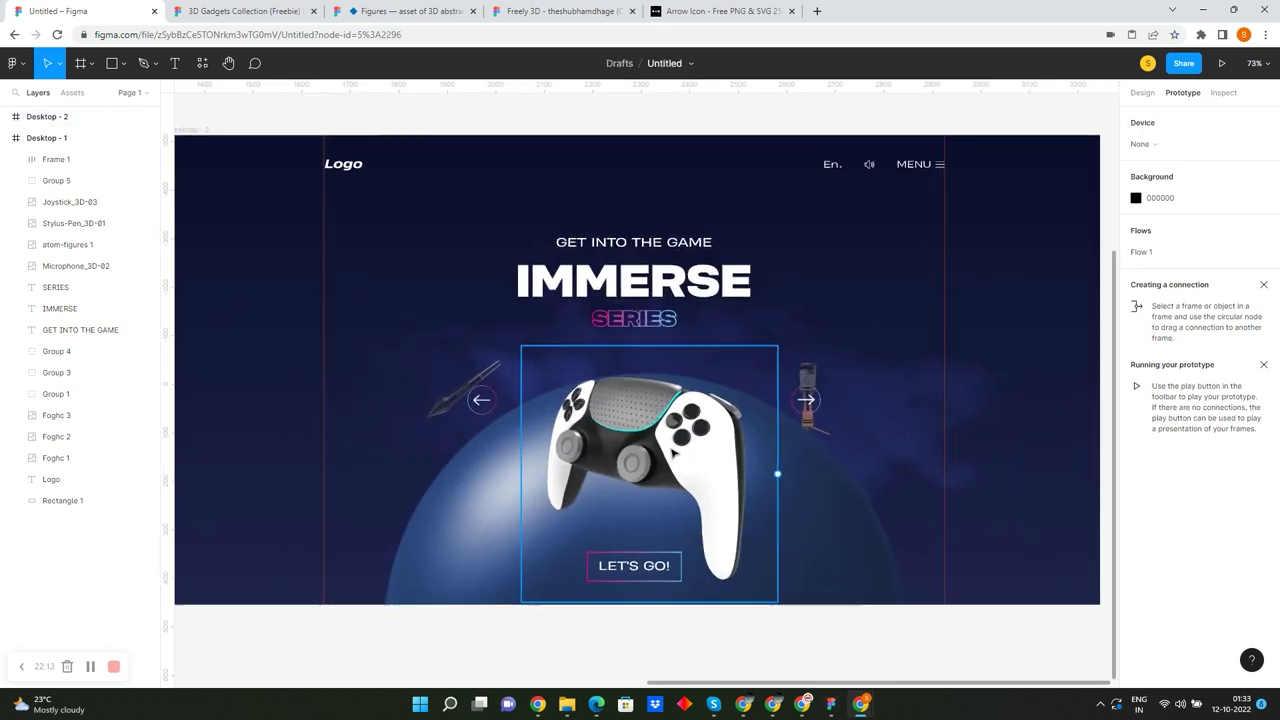
pyautogui.scroll(-1, 710, 470)
pyautogui.scroll(1, 710, 451)
pyautogui.scroll(1, 690, 440)
pyautogui.scroll(-2, 670, 430)
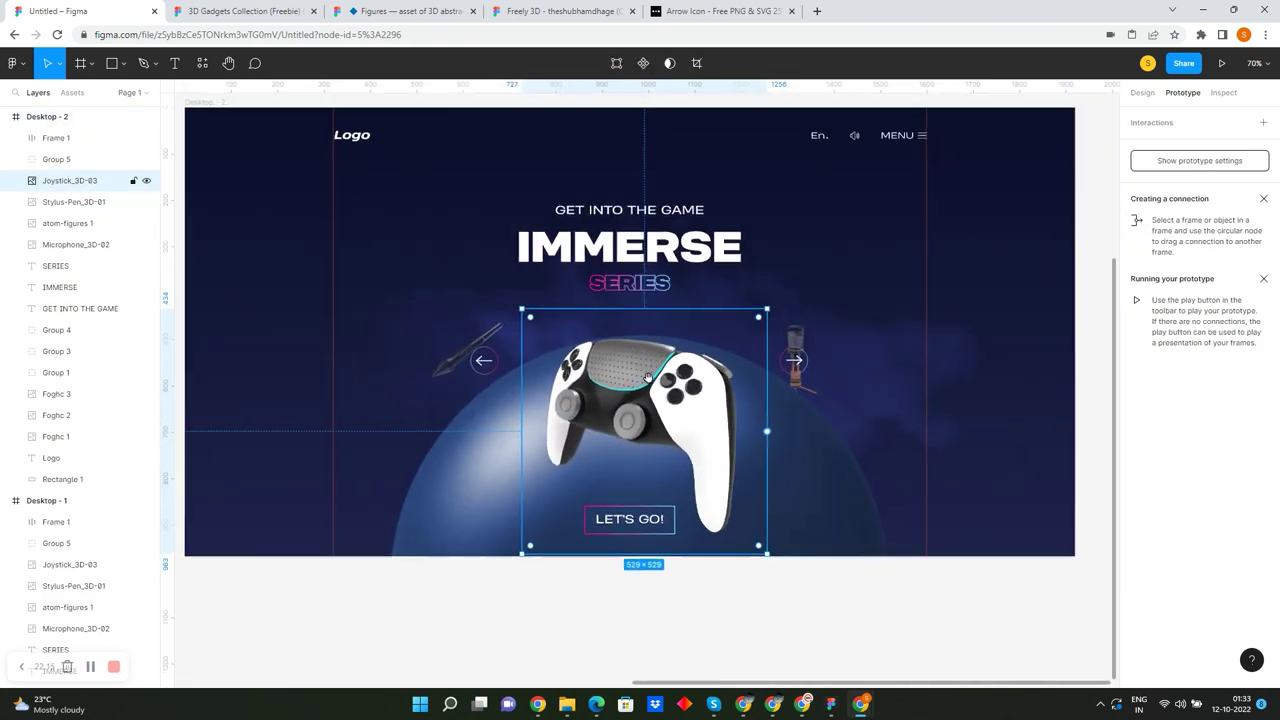
pyautogui.scroll(-1, 652, 424)
pyautogui.moveTo(780, 331)
pyautogui.mouseDown()
pyautogui.moveTo(691, 436)
pyautogui.moveTo(421, 388)
pyautogui.mouseUp()
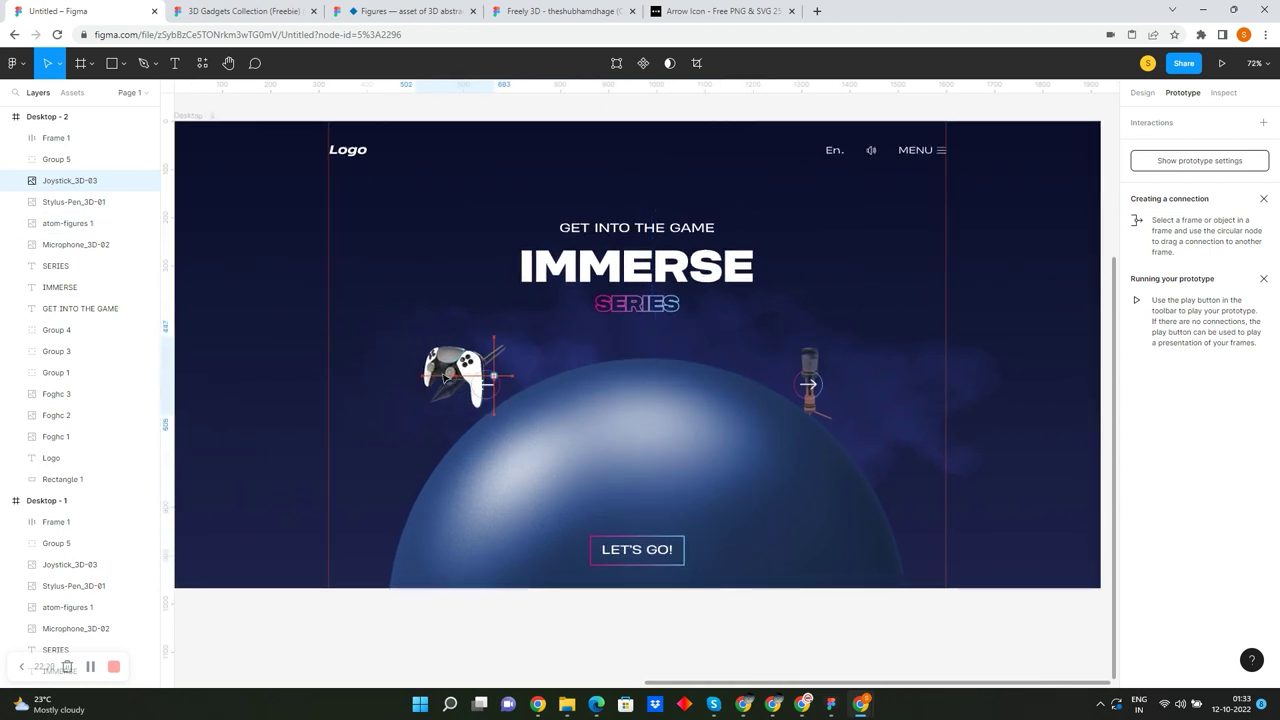
pyautogui.moveTo(768, 352); pyautogui.dragTo(822, 356)
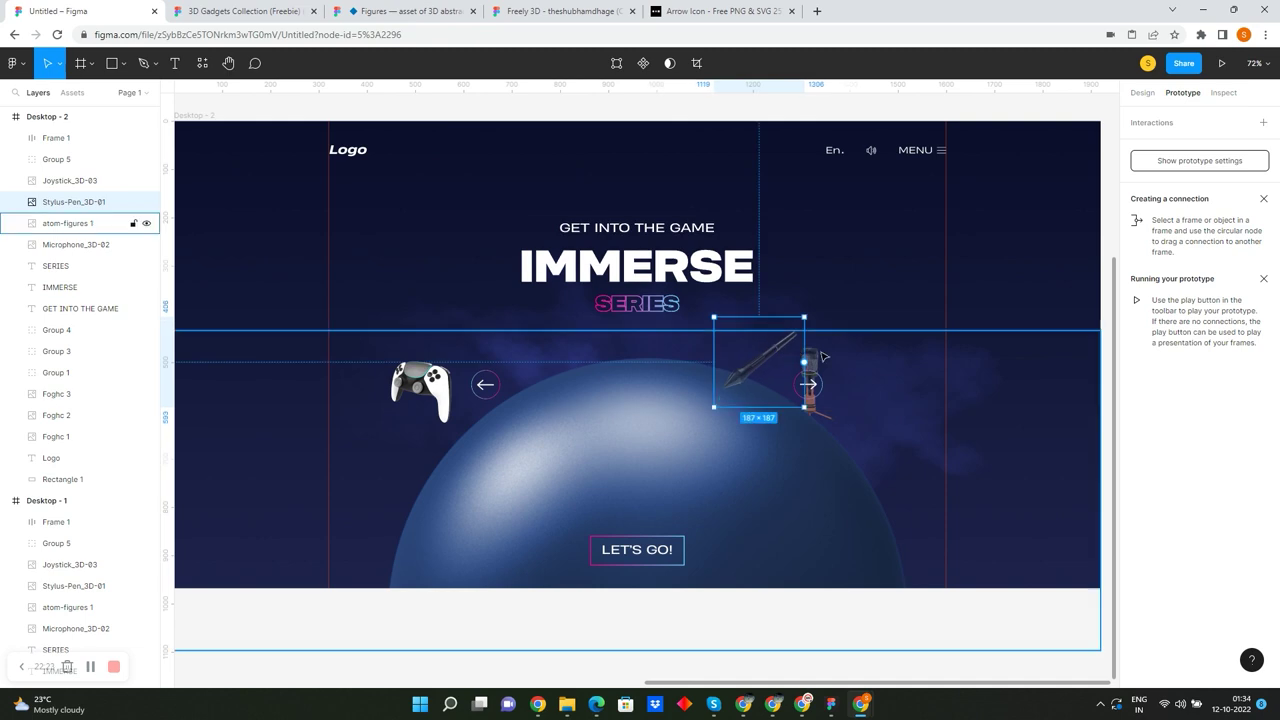
# - Lock the atom-figures 1 image in place
pyautogui.click(820, 370)
pyautogui.scroll(3, 737, 395)
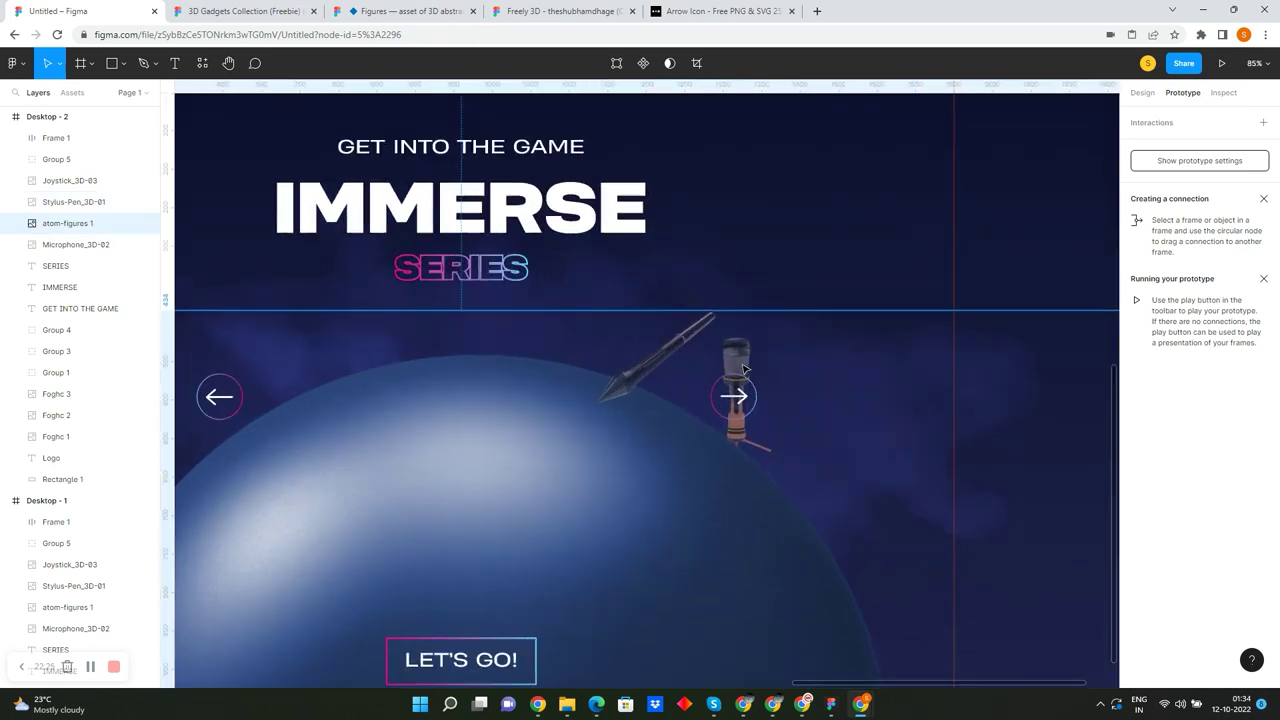
pyautogui.scroll(-4, 740, 362)
pyautogui.moveTo(252, 162); pyautogui.dragTo(891, 531)
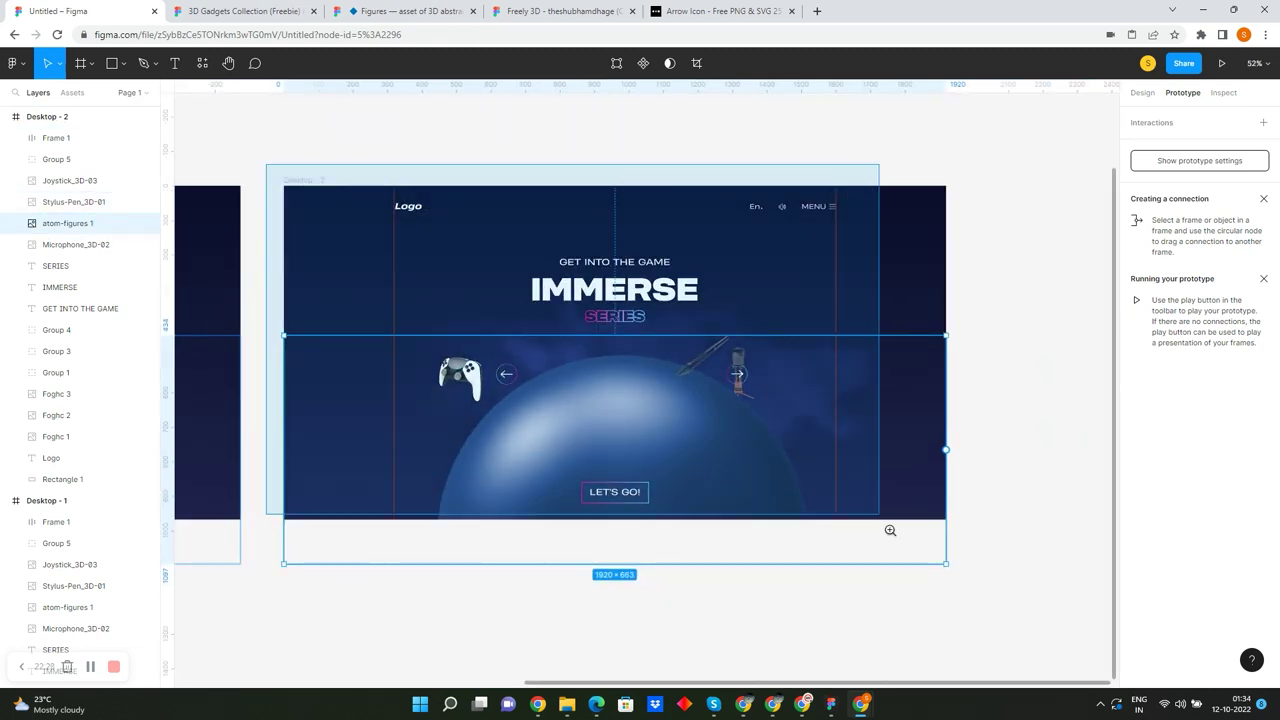
pyautogui.moveTo(846, 349); pyautogui.dragTo(783, 350)
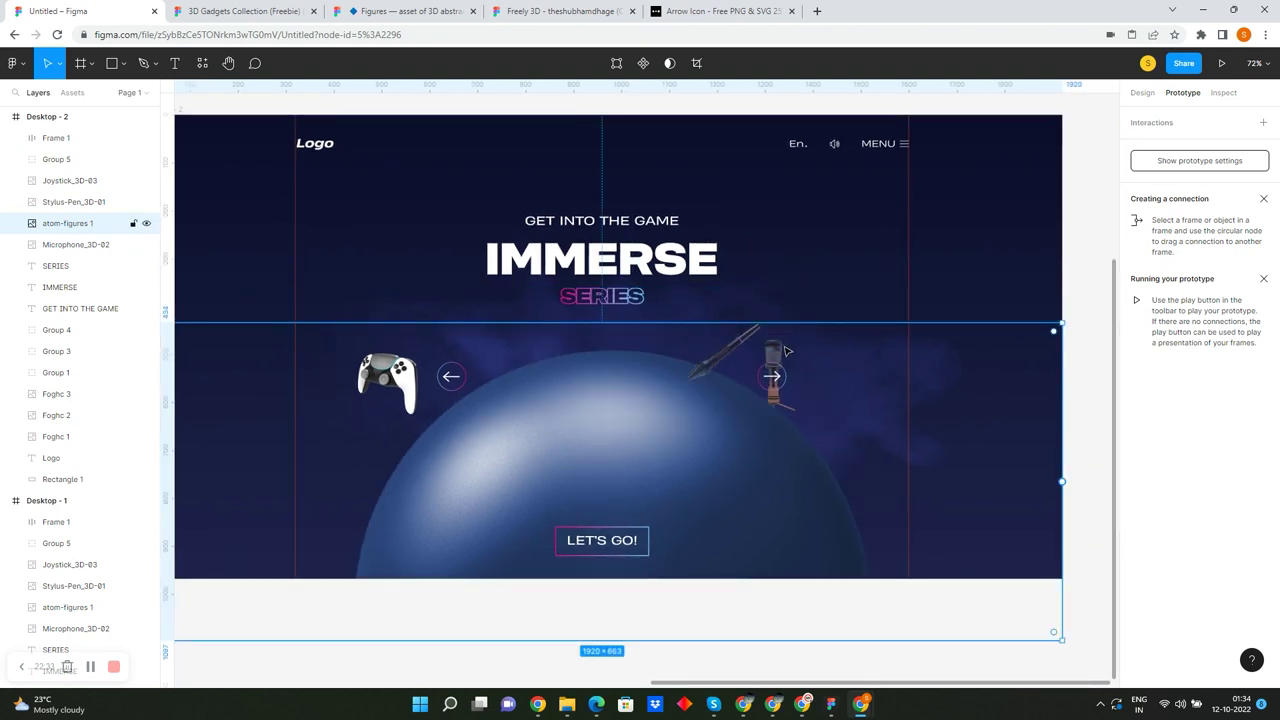
pyautogui.rightClick(623, 419)
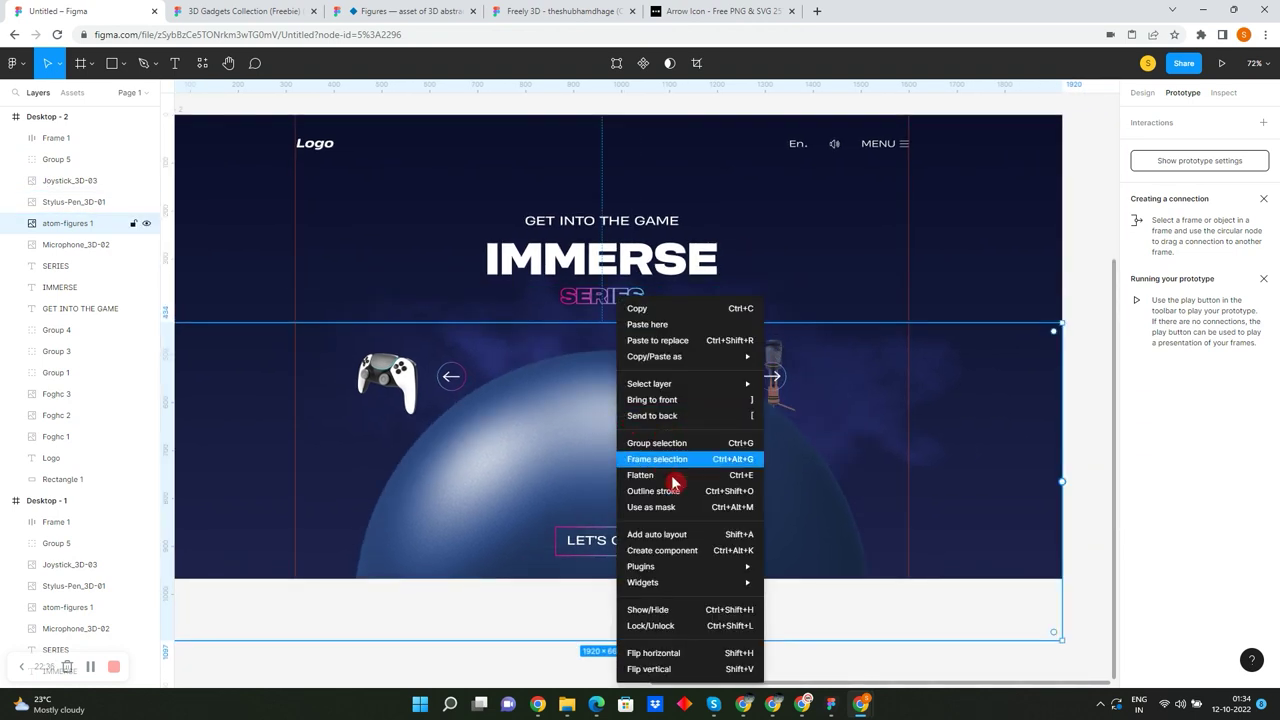
pyautogui.click(672, 626)
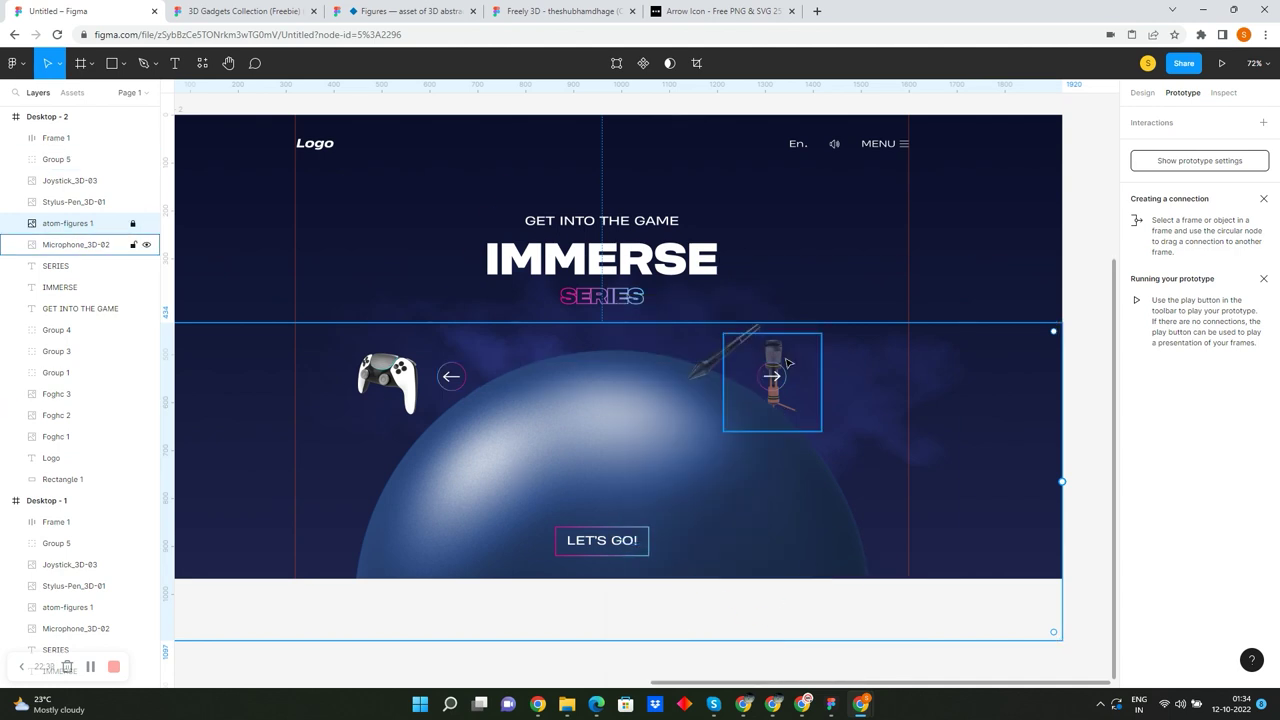
# - Centre the microphone above LET'S GO at 100% fill opacity and 443×443
pyautogui.moveTo(785, 360); pyautogui.dragTo(614, 441)
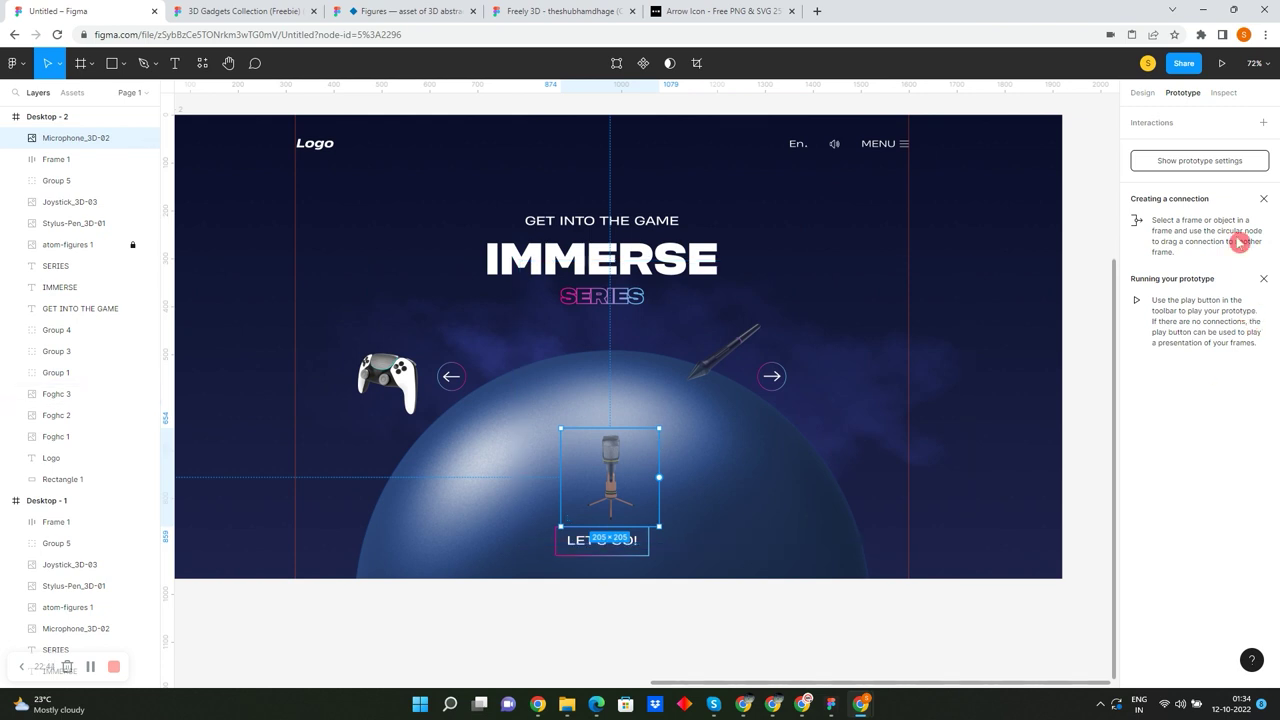
pyautogui.click(1141, 93)
pyautogui.write('100')
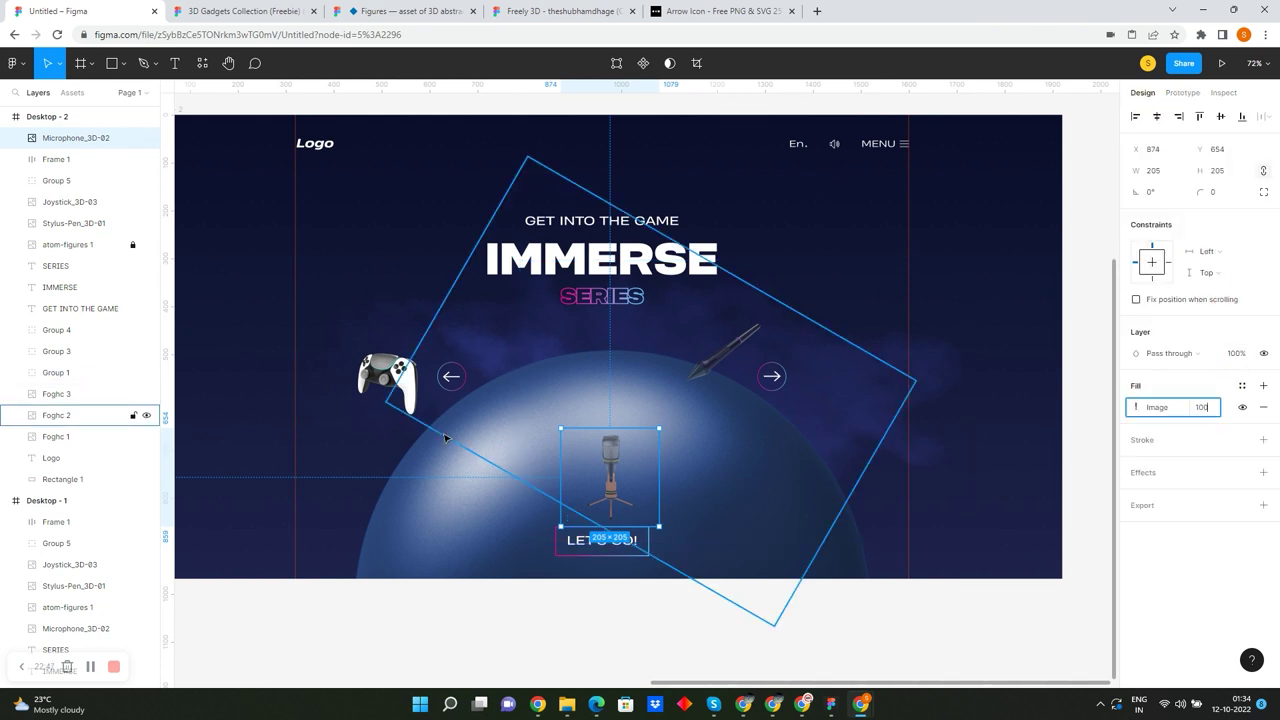
pyautogui.press('Return')
pyautogui.moveTo(610, 477); pyautogui.dragTo(604, 463)
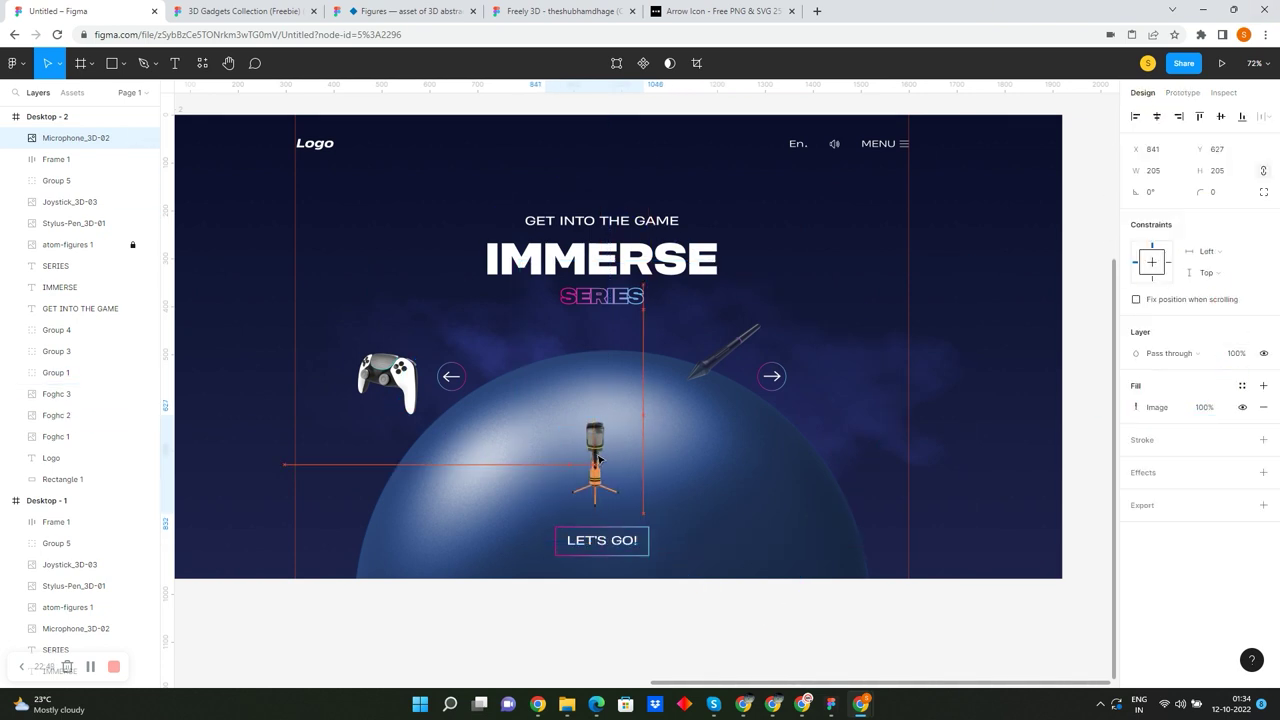
pyautogui.moveTo(653, 415); pyautogui.dragTo(702, 378)
pyautogui.moveTo(605, 442); pyautogui.dragTo(608, 398)
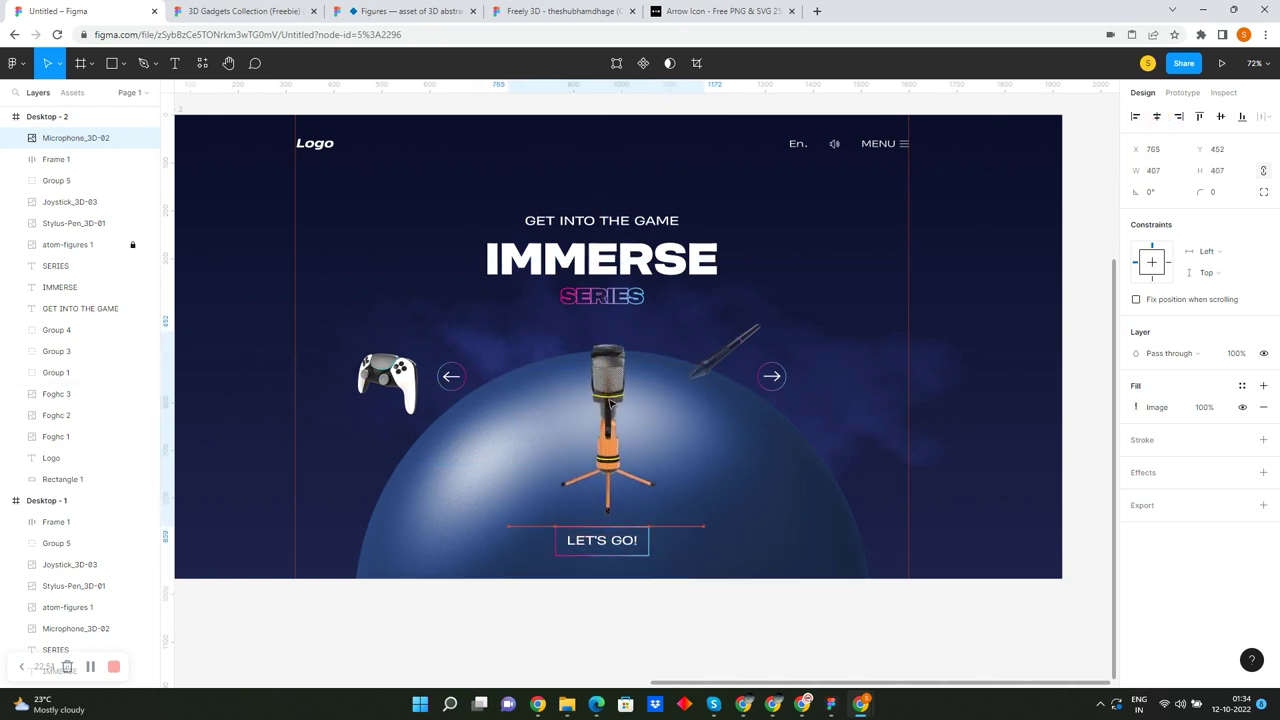
pyautogui.moveTo(706, 323); pyautogui.dragTo(712, 312)
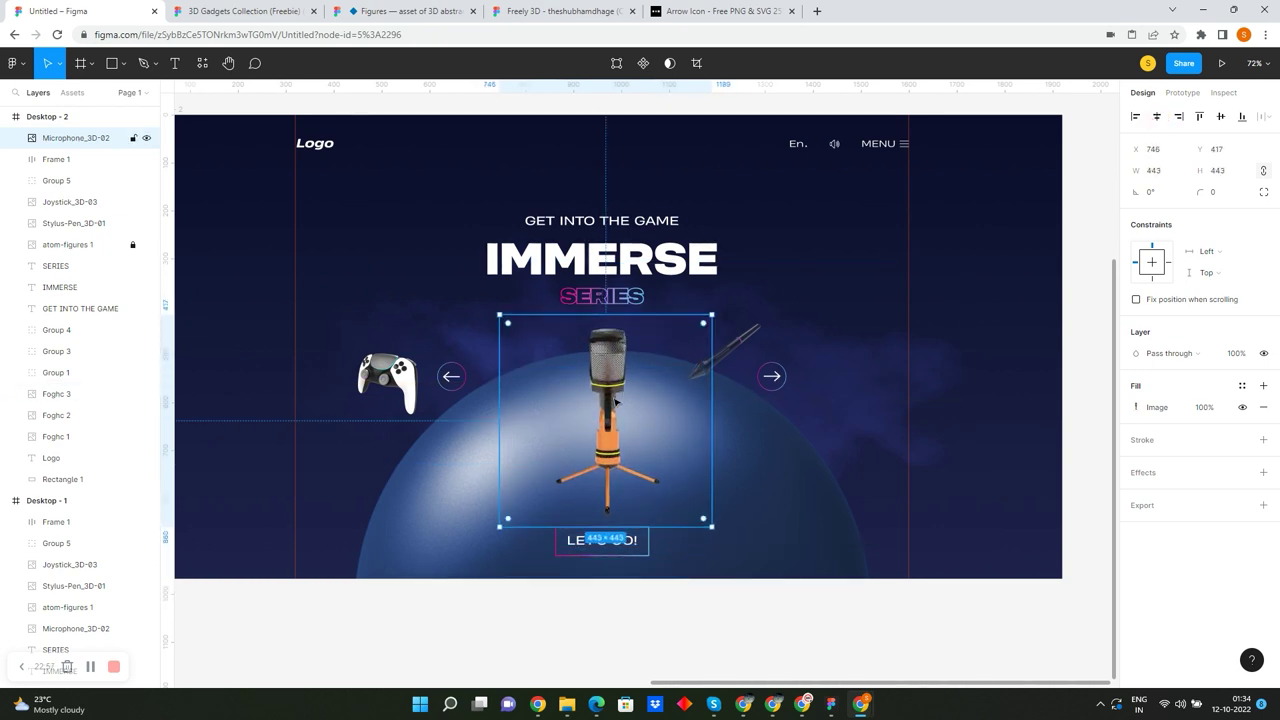
pyautogui.moveTo(606, 420); pyautogui.dragTo(617, 410)
# - Move the stylus pen right and place the controller beside the left arrow at 50% fill opacity
pyautogui.moveTo(735, 354); pyautogui.dragTo(790, 368)
pyautogui.moveTo(387, 385); pyautogui.dragTo(463, 370)
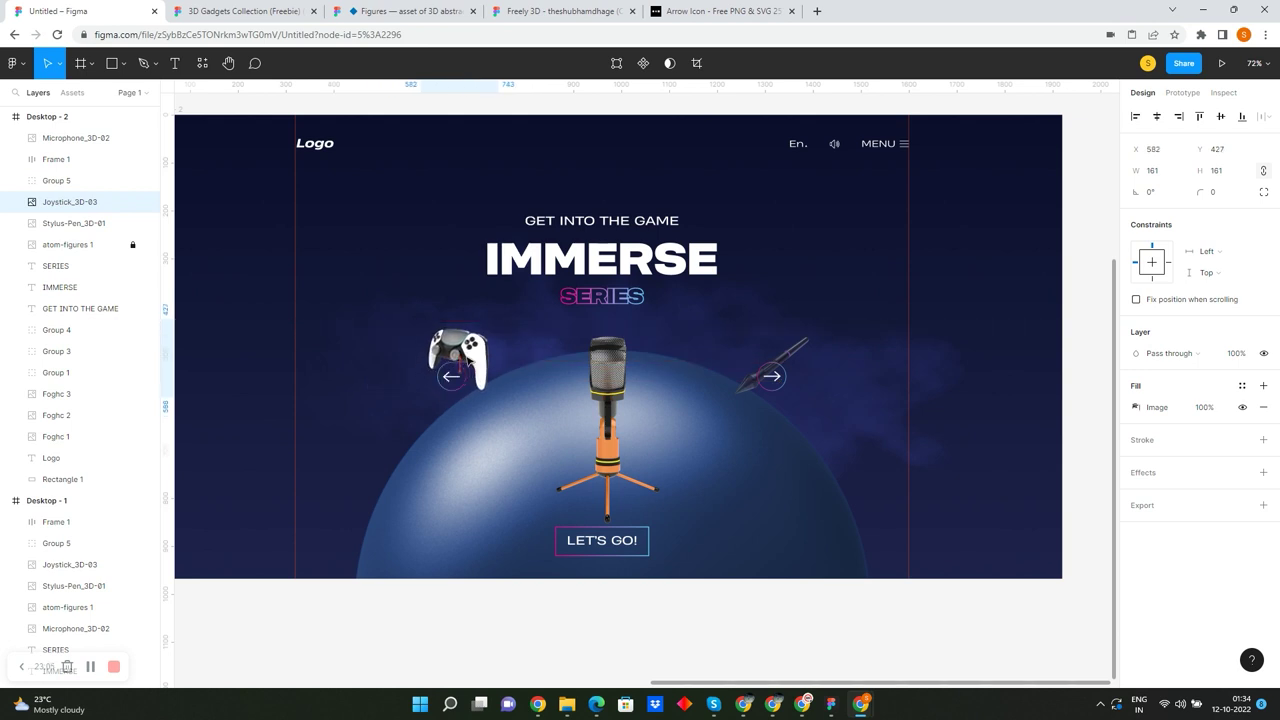
pyautogui.click(1204, 407)
pyautogui.write('50')
pyautogui.press('Return')
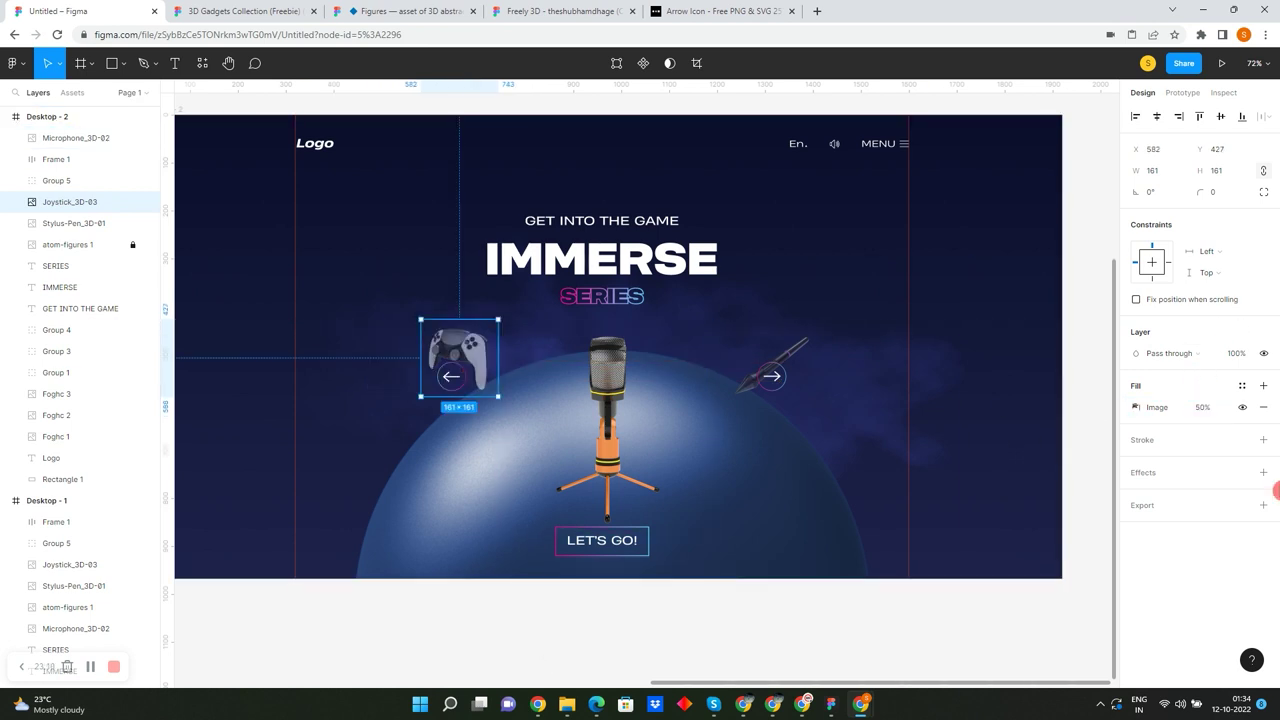
pyautogui.moveTo(487, 357); pyautogui.dragTo(478, 362)
pyautogui.click(600, 260)
pyautogui.scroll(-3, 603, 318)
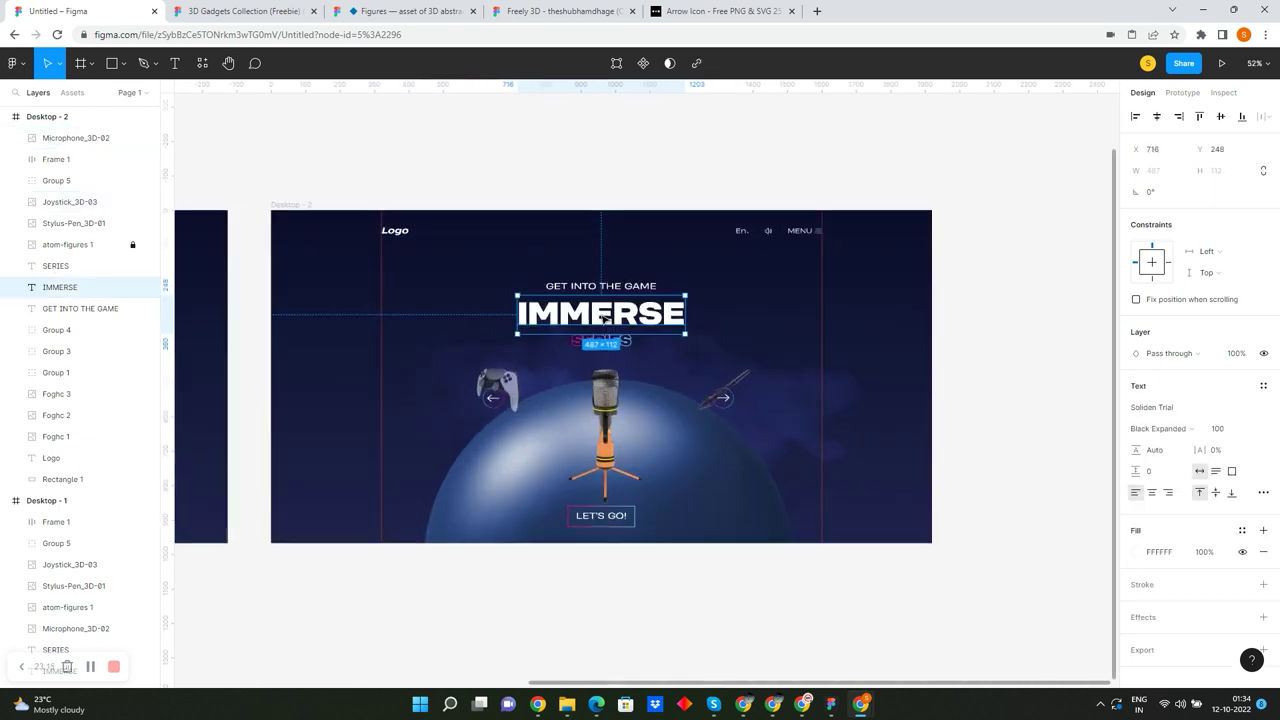
# - Change the IMMERSE heading to VIGOR and centre it horizontally
pyautogui.doubleClick(604, 318)
pyautogui.scroll(3, 604, 318)
pyautogui.write('VIGOR')
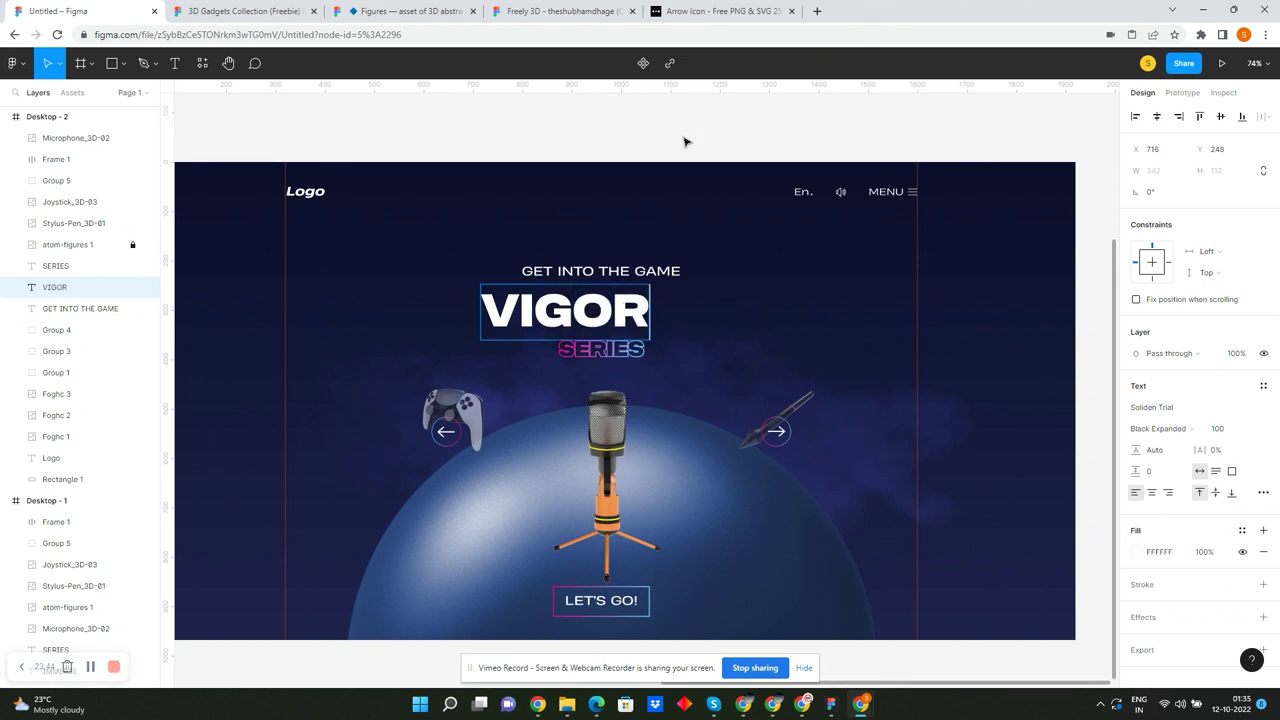
pyautogui.press('Escape')
pyautogui.click(1157, 117)
# - Replace the tagline with NO NOISE. CLEAN VOICE and set its X position to 768
pyautogui.click(80, 308)
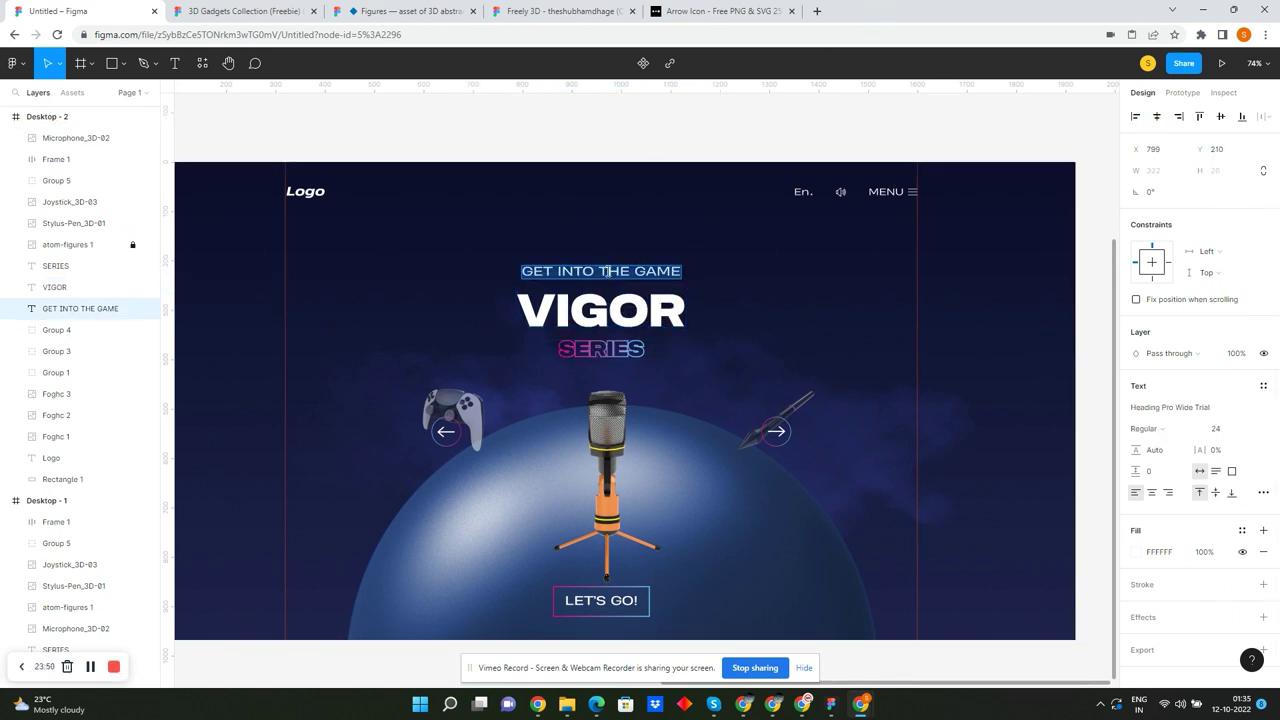
pyautogui.scroll(2, 615, 296)
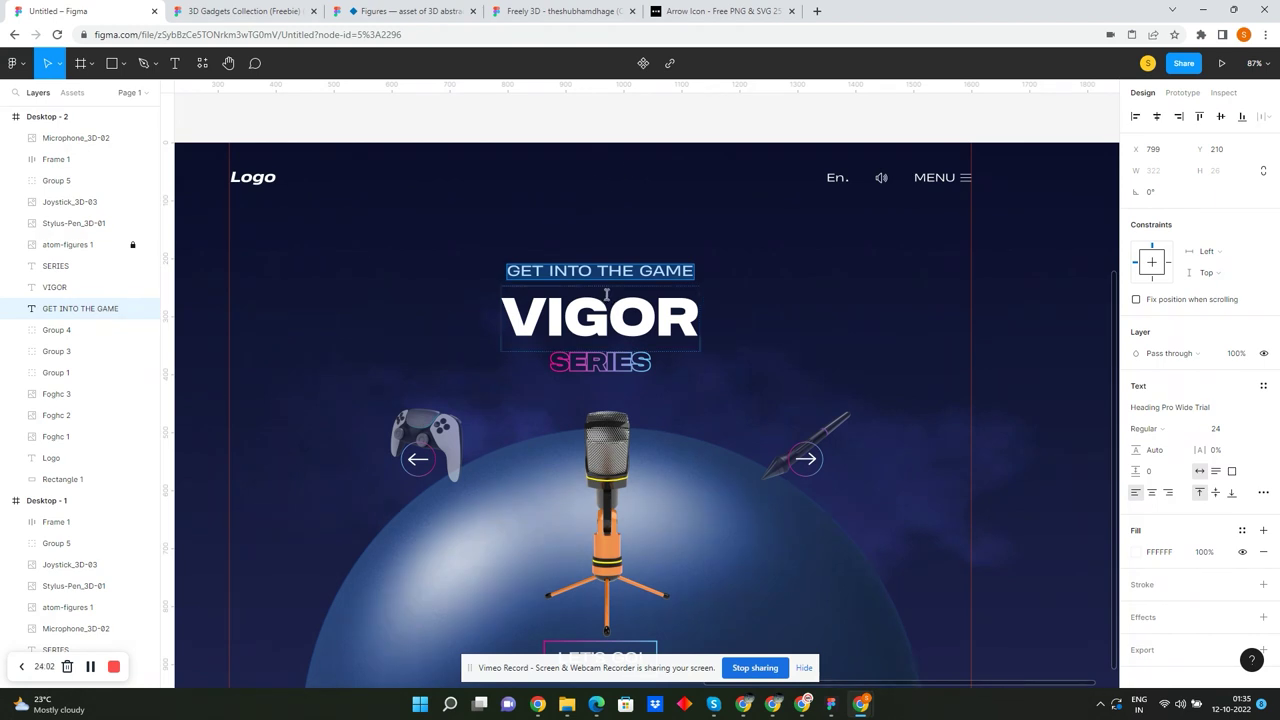
pyautogui.write('Light')
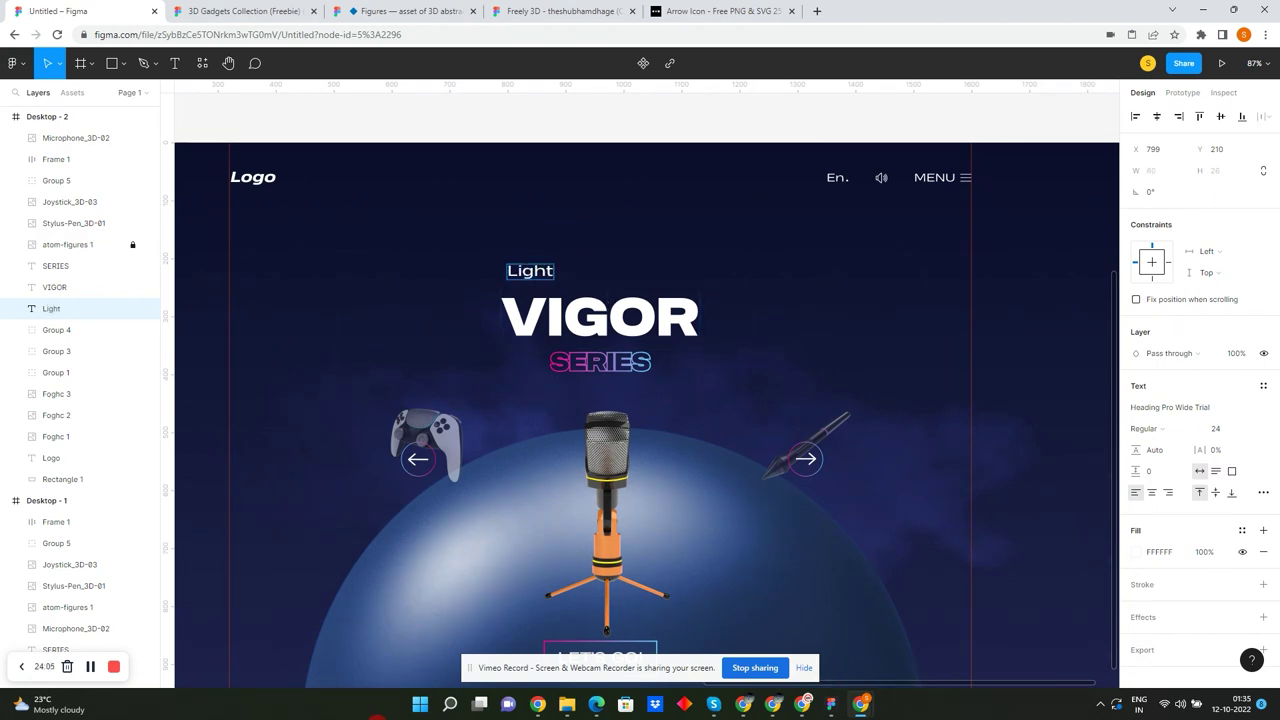
pyautogui.write('NO NOISE')
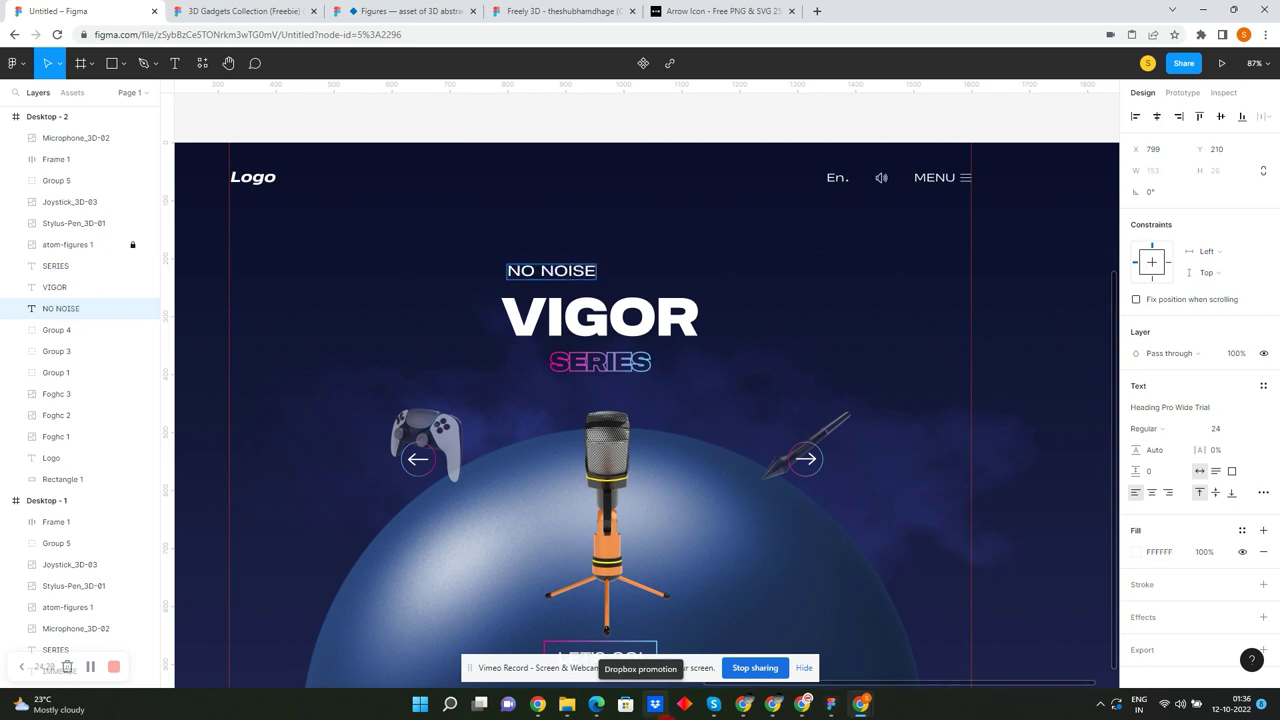
pyautogui.write('. CLEAN VOICE')
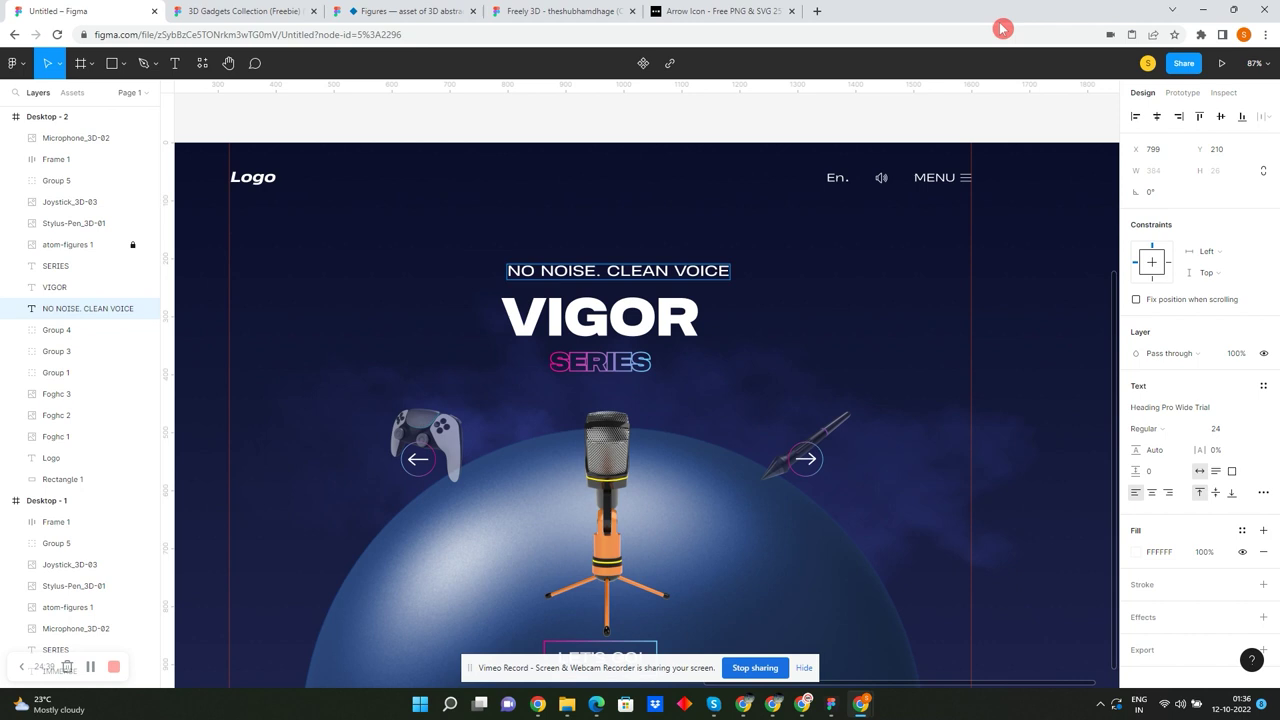
pyautogui.press('Escape')
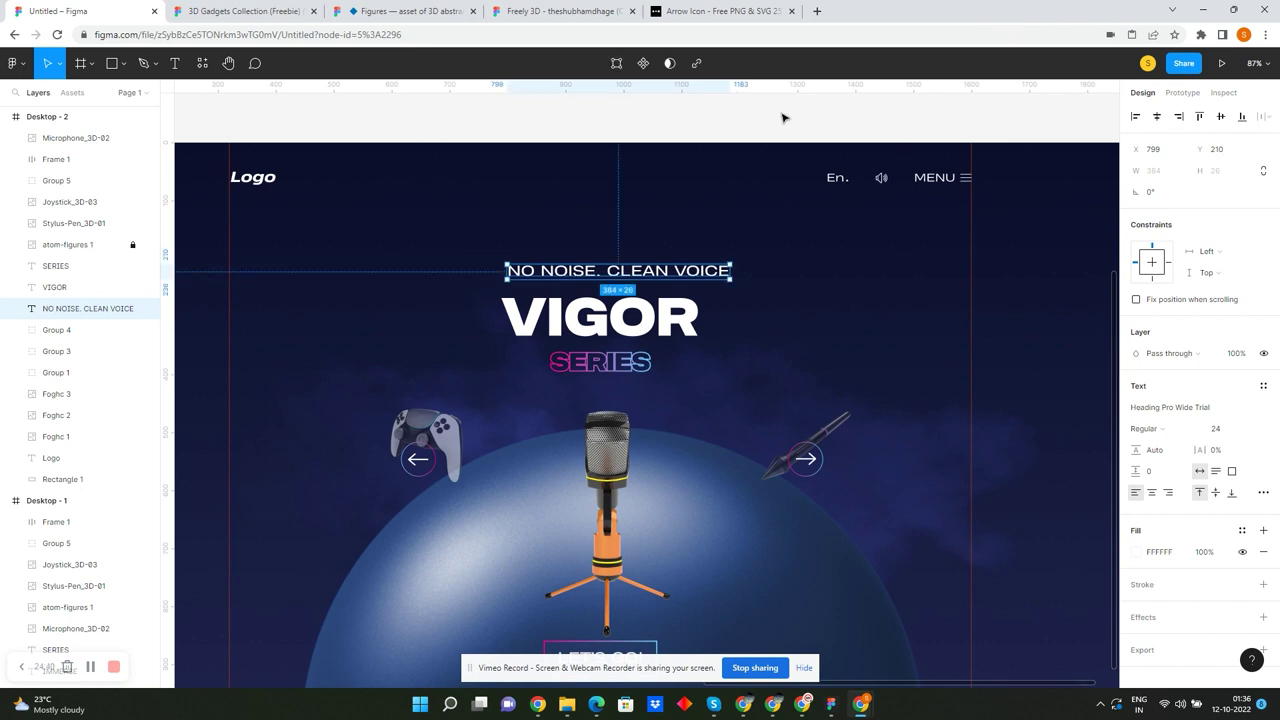
pyautogui.click(1160, 149)
pyautogui.write('768')
pyautogui.press('Return')
pyautogui.scroll(-3, 604, 136)
# - Alt-drag the Desktop - 2 frame rightward to create Desktop - 3, then zoom to it
pyautogui.click(604, 136)
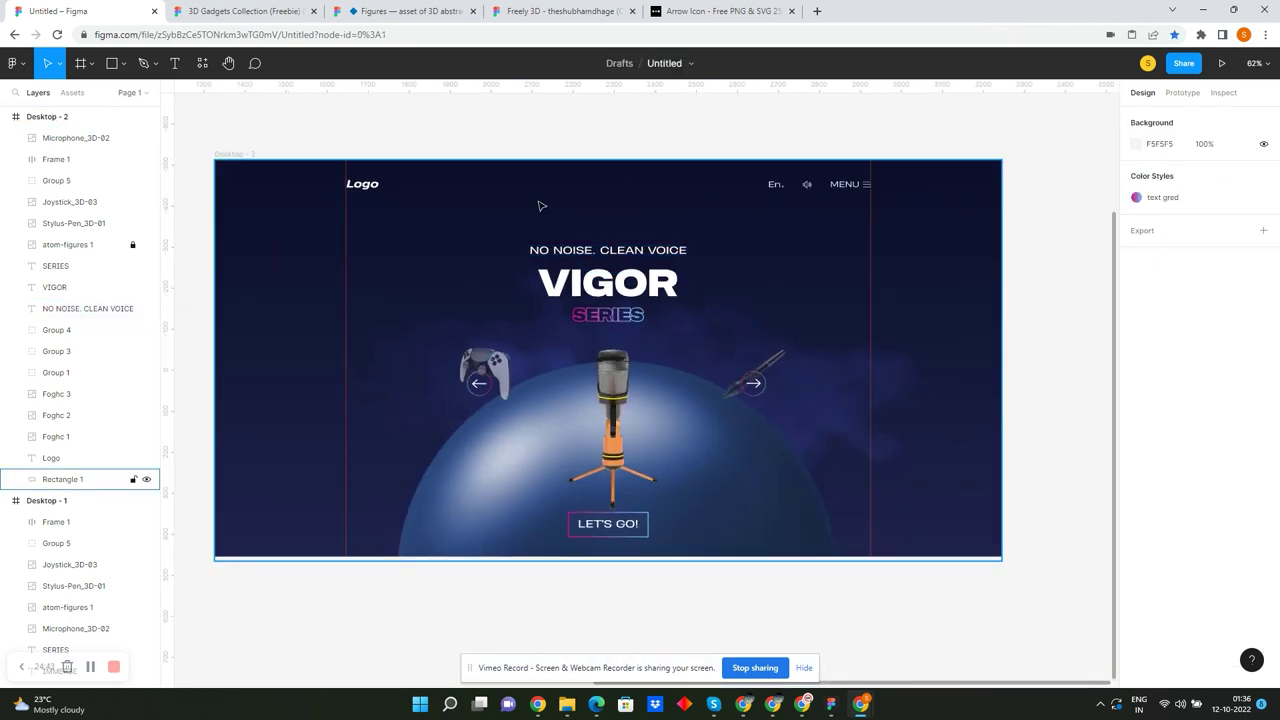
pyautogui.scroll(1, 607, 310)
pyautogui.scroll(-3, 539, 270)
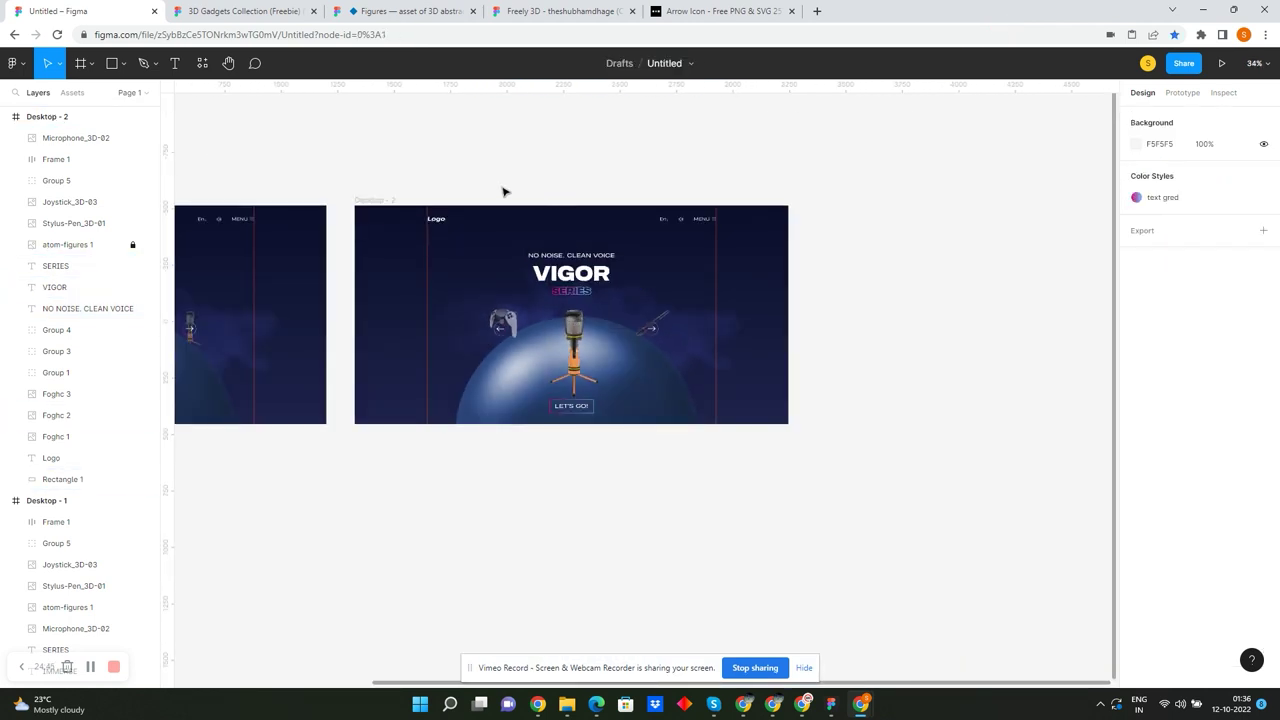
pyautogui.scroll(3, 551, 230)
pyautogui.scroll(-3, 429, 249)
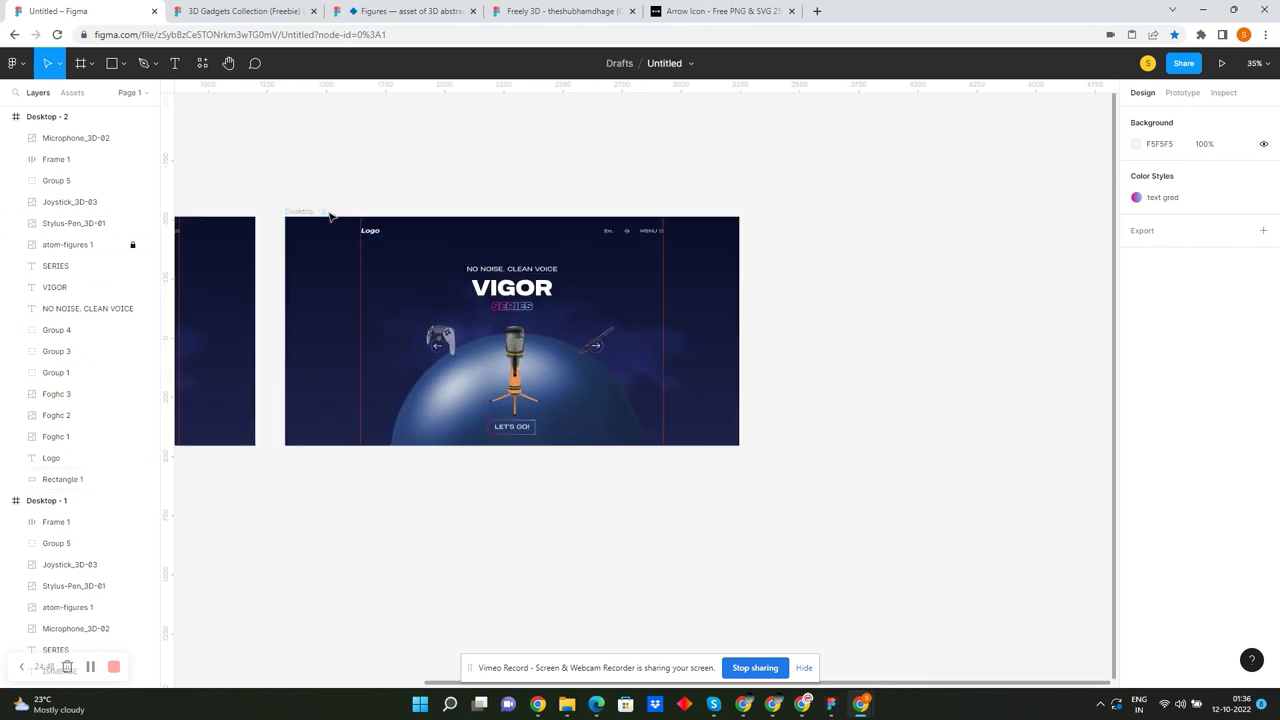
pyautogui.scroll(3, 404, 278)
pyautogui.scroll(-3, 519, 316)
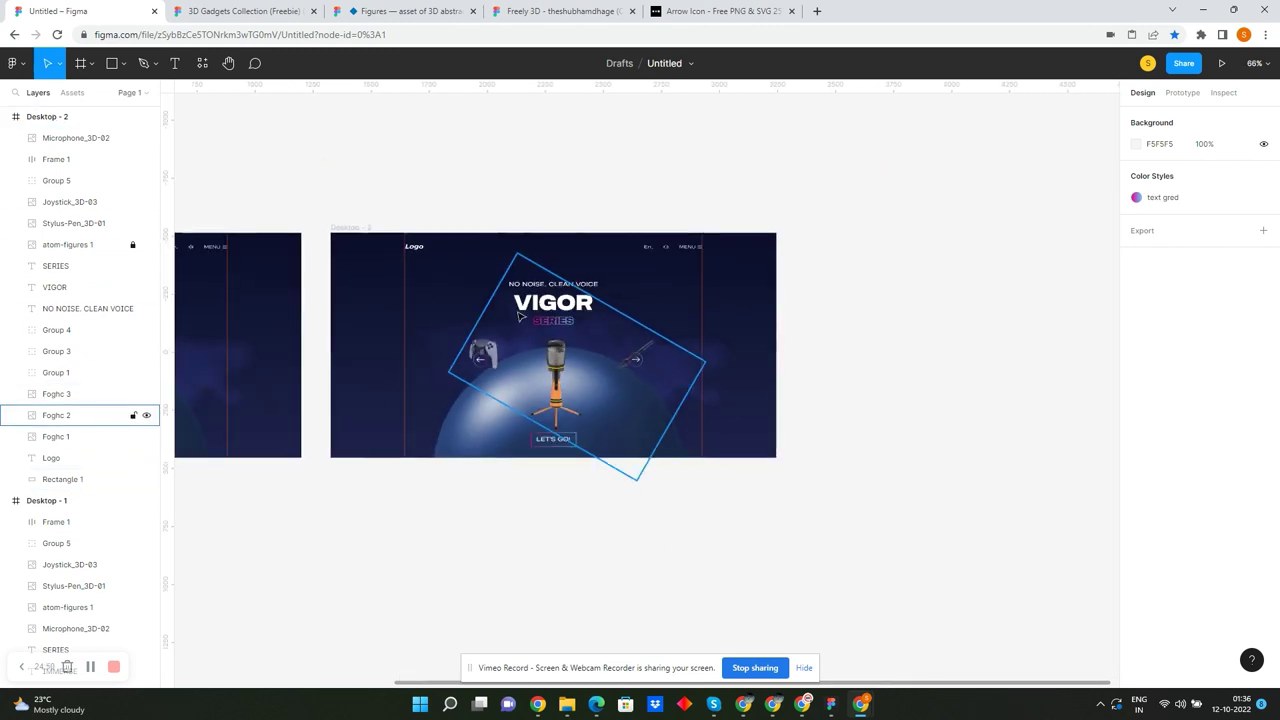
pyautogui.moveTo(343, 228); pyautogui.dragTo(816, 275)
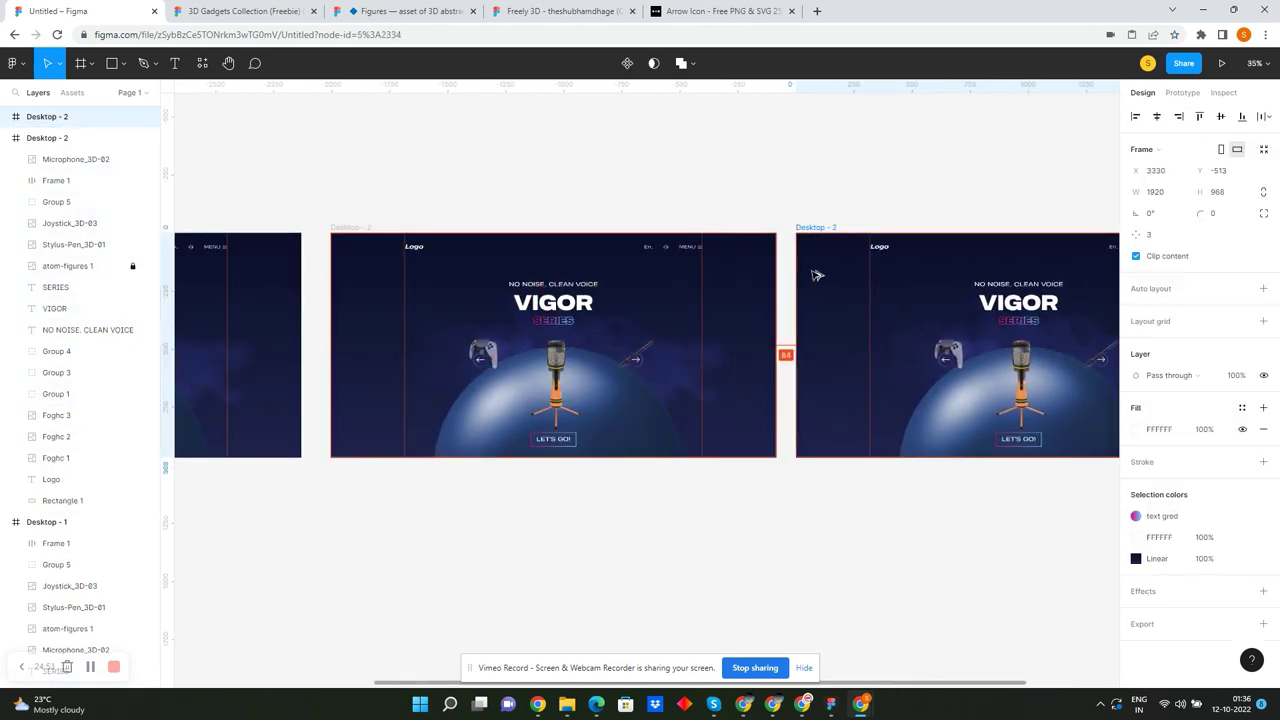
pyautogui.hscroll(3, 891, 289)
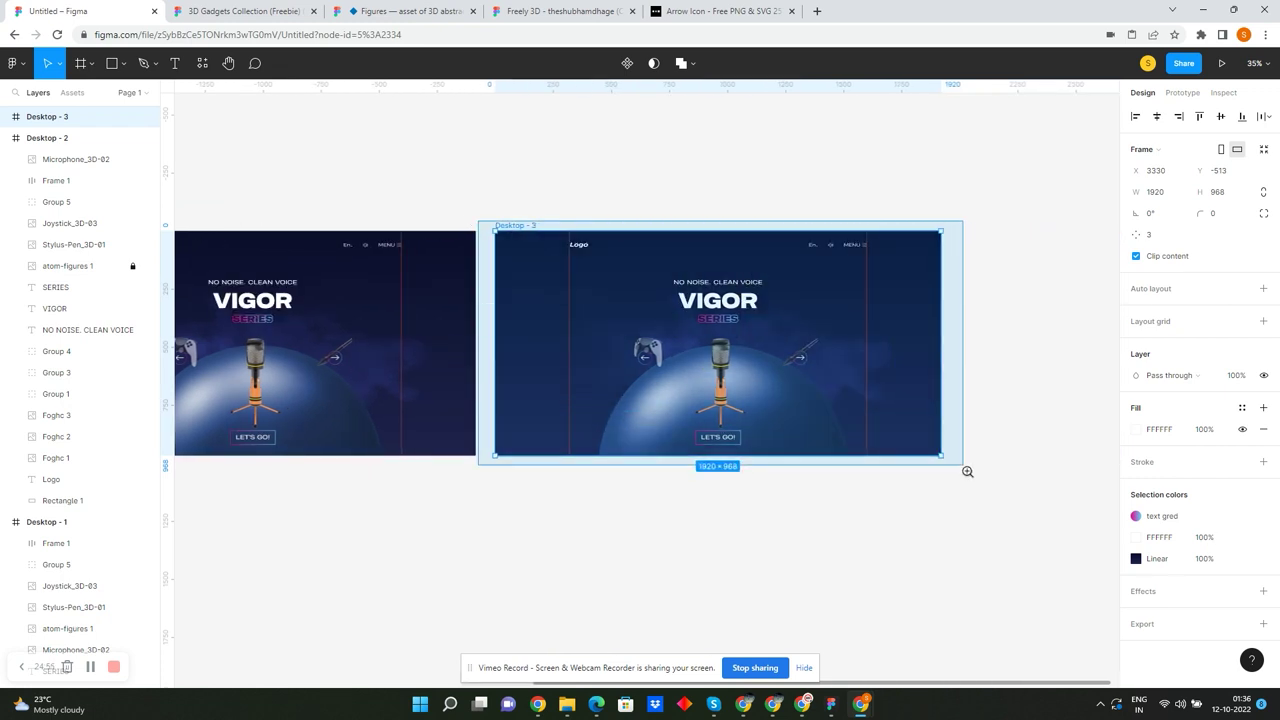
pyautogui.hotkey('shift', '2')
# - Shrink the centre microphone image and set the stylus pen's fill opacity to 100%
pyautogui.click(655, 132)
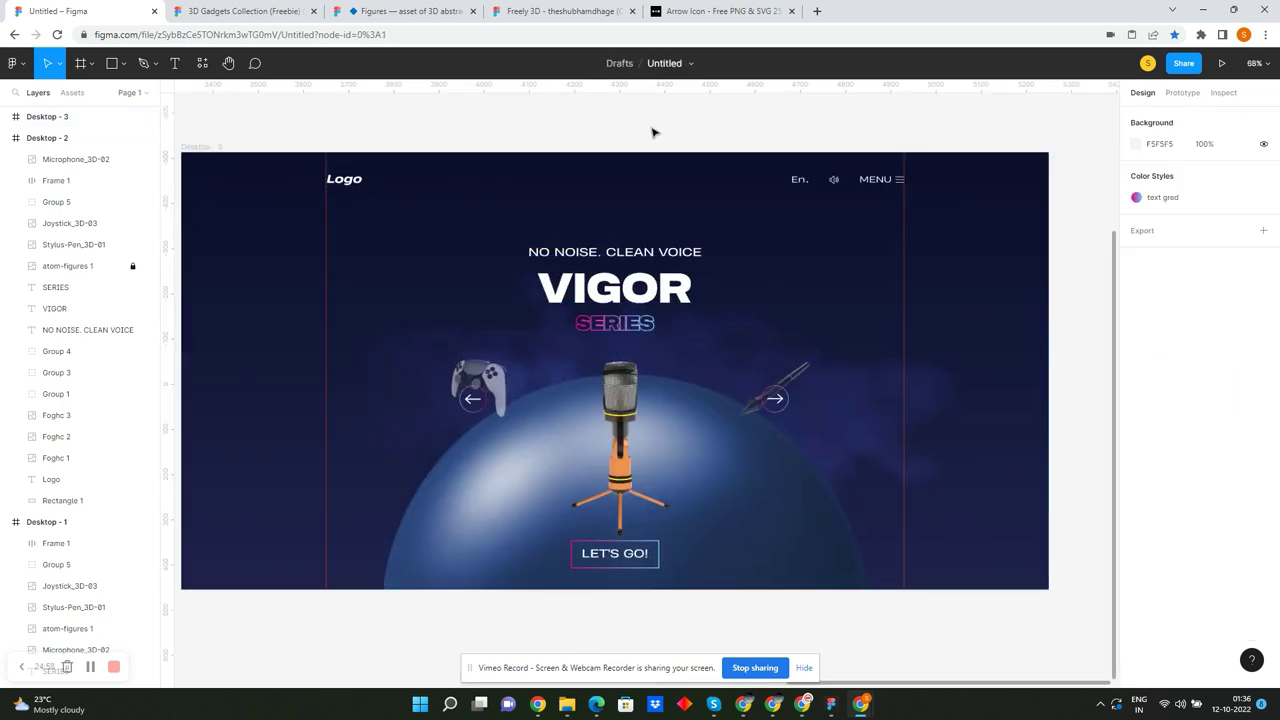
pyautogui.click(800, 375)
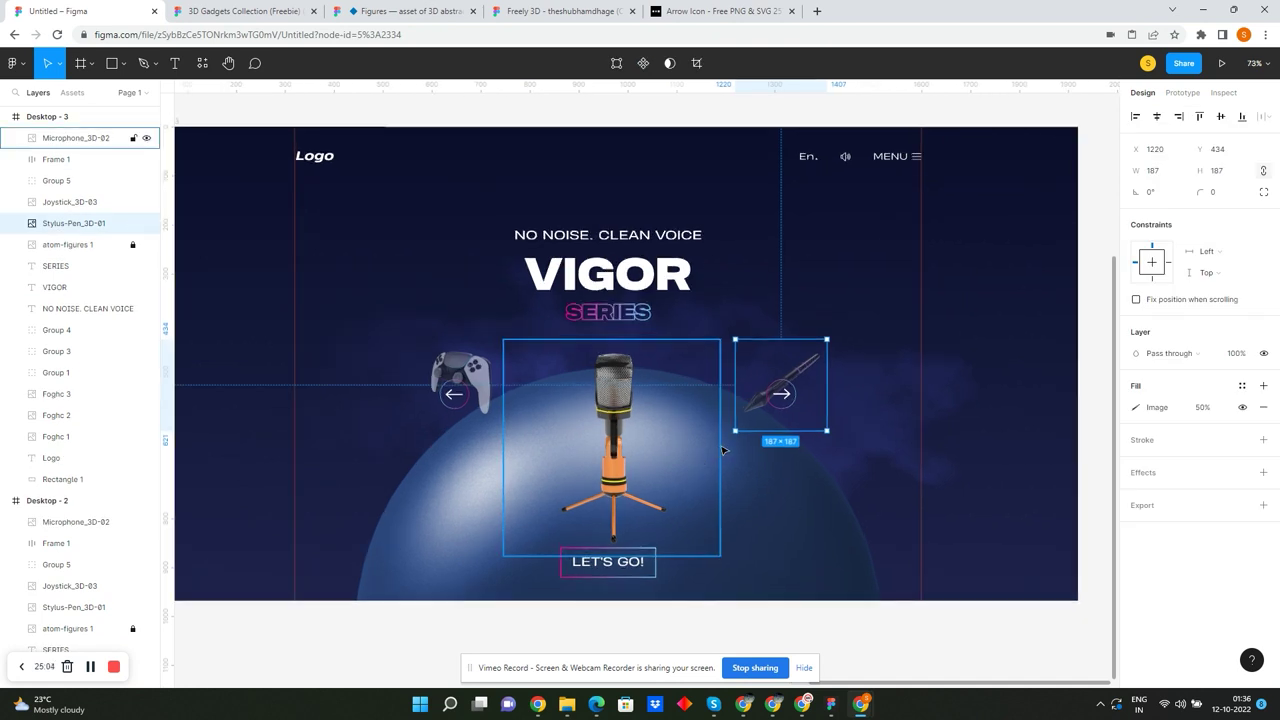
pyautogui.scroll(5, 689, 376)
pyautogui.click(600, 381)
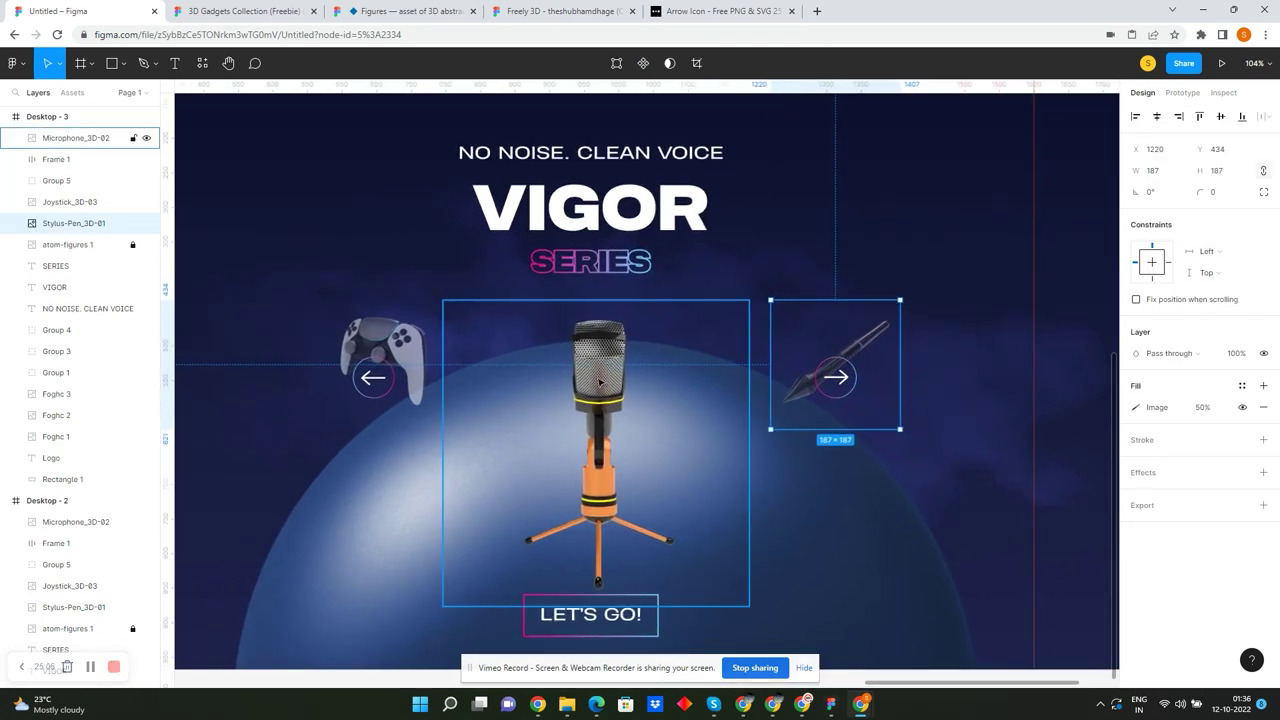
pyautogui.moveTo(751, 298); pyautogui.dragTo(629, 409)
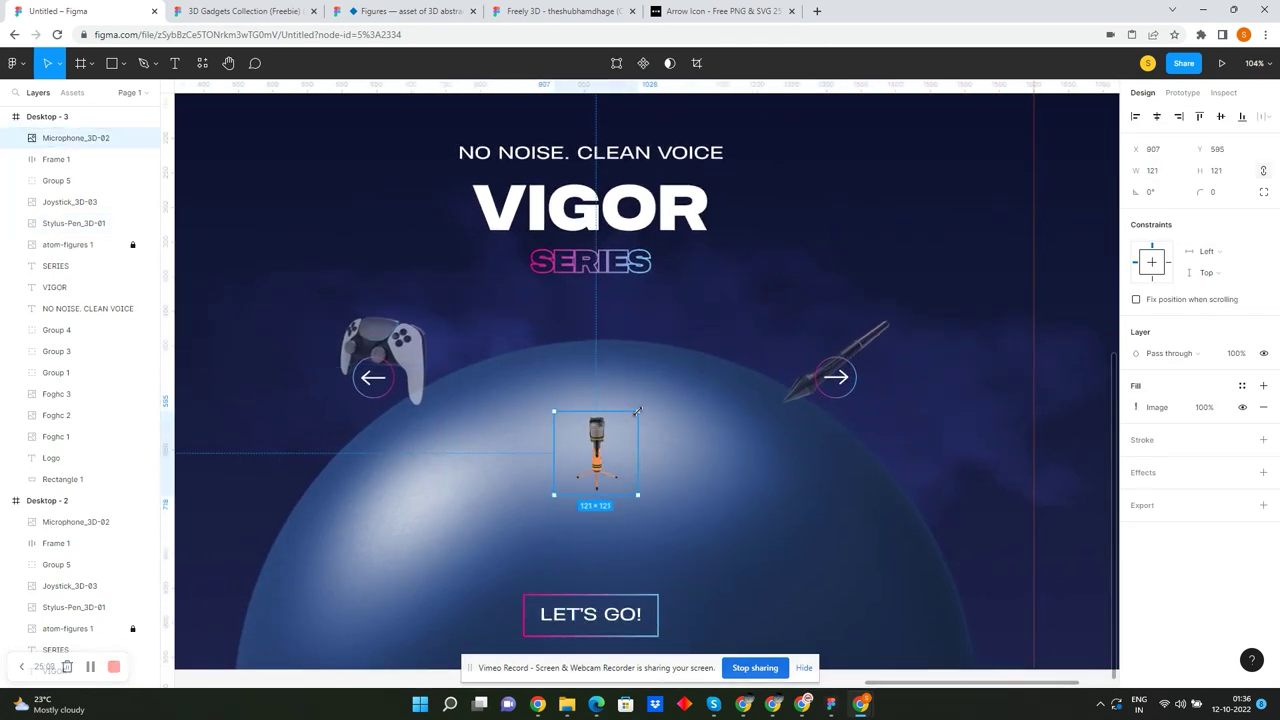
pyautogui.moveTo(595, 454)
pyautogui.mouseDown()
pyautogui.moveTo(313, 376)
pyautogui.moveTo(887, 331)
pyautogui.moveTo(645, 418)
pyautogui.moveTo(757, 318)
pyautogui.moveTo(613, 381)
pyautogui.mouseUp()
pyautogui.scroll(-2, 613, 381)
pyautogui.scroll(-2, 613, 381)
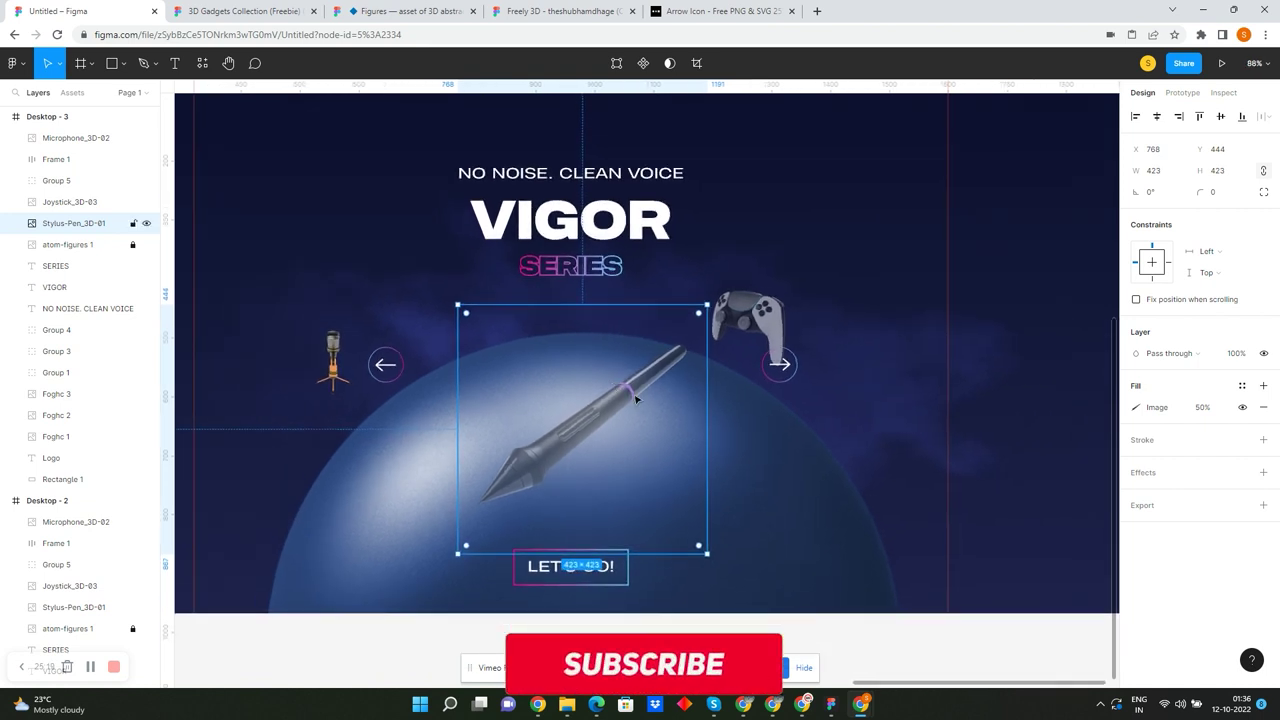
pyautogui.click(1203, 407)
pyautogui.write('100')
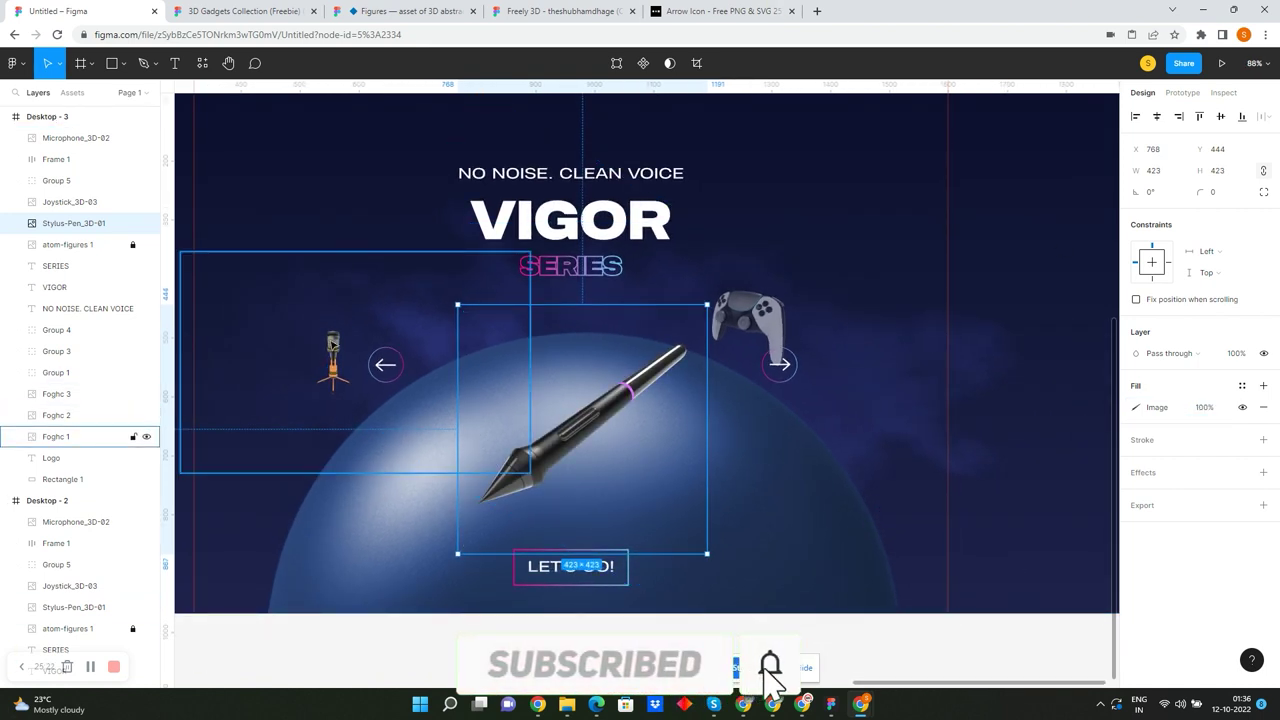
# - Move the microphone to the left arrow and controller to the right, then enlarge the pen
pyautogui.moveTo(333, 350)
pyautogui.mouseDown()
pyautogui.moveTo(403, 345)
pyautogui.moveTo(319, 297)
pyautogui.moveTo(398, 330)
pyautogui.mouseUp()
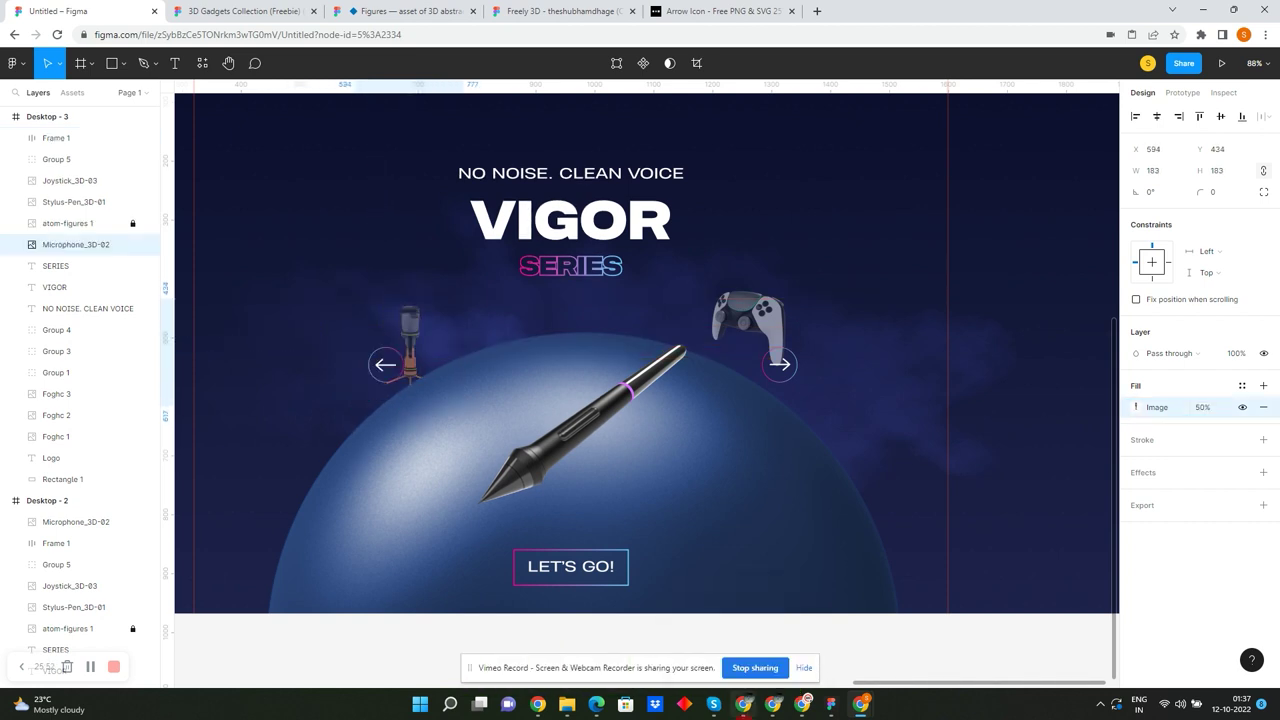
pyautogui.moveTo(759, 311); pyautogui.dragTo(803, 337)
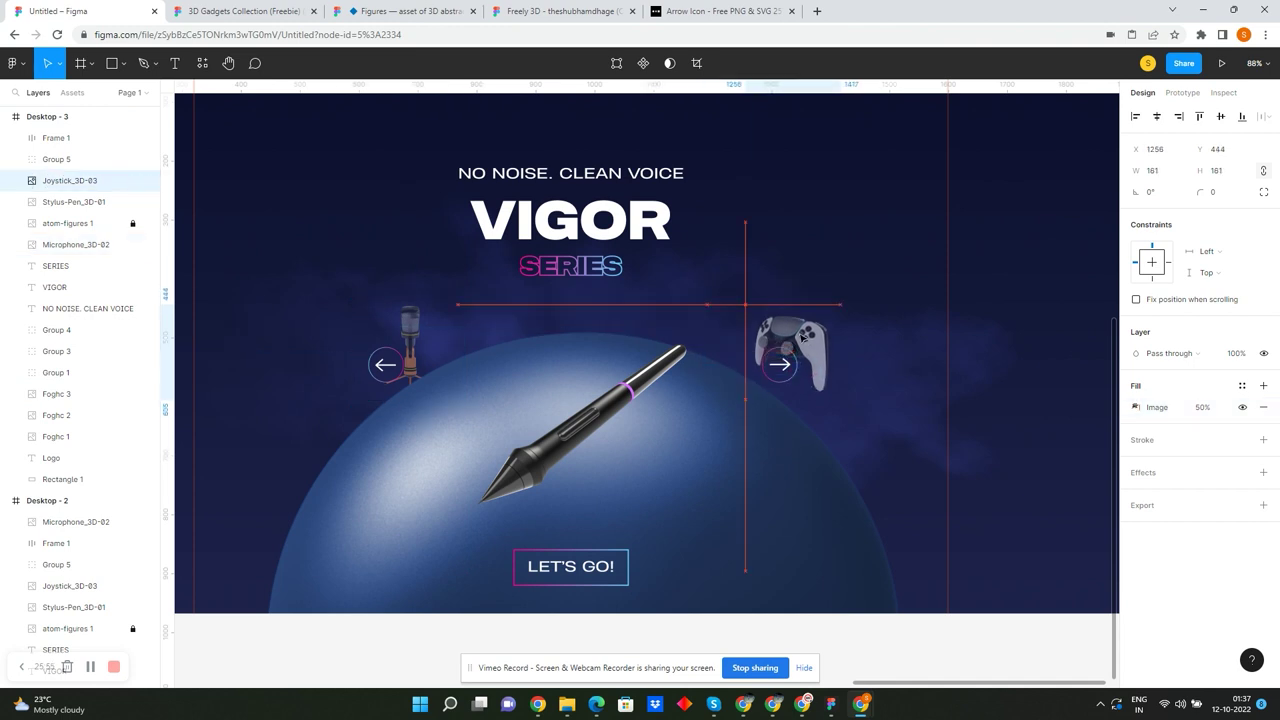
pyautogui.click(680, 345)
pyautogui.moveTo(708, 306); pyautogui.dragTo(745, 281)
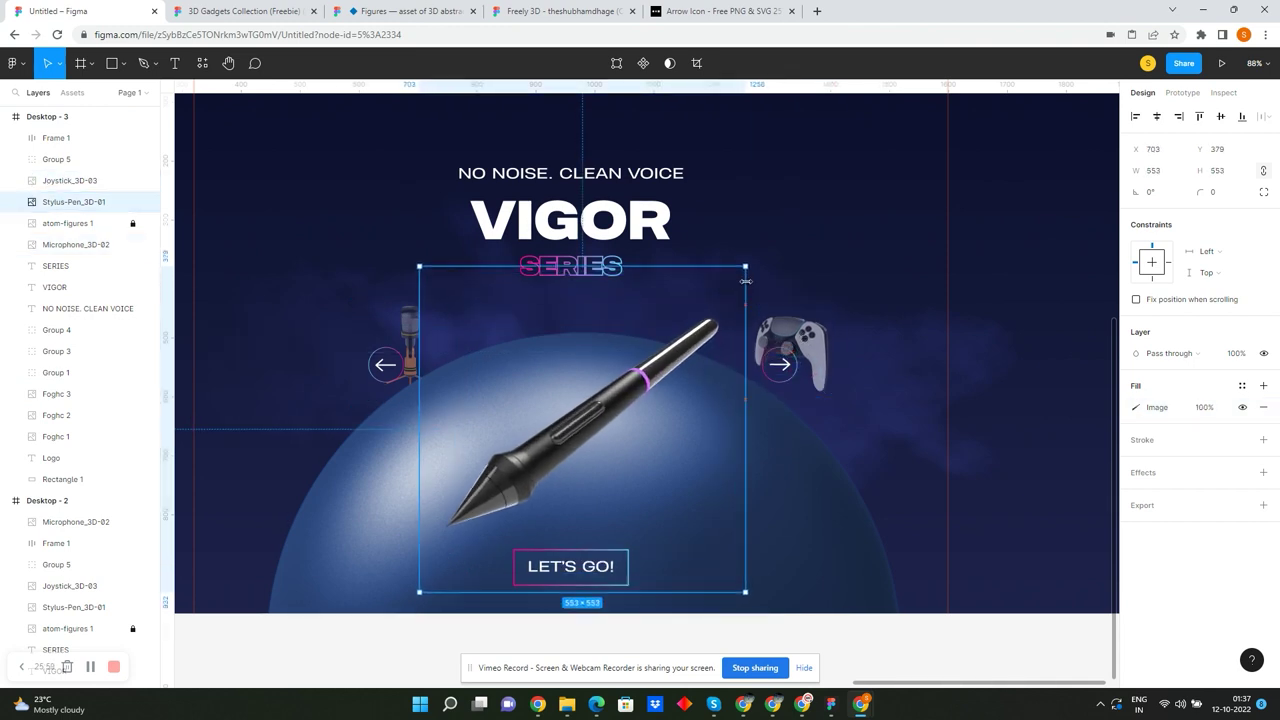
pyautogui.click(701, 344)
pyautogui.scroll(-5, 701, 349)
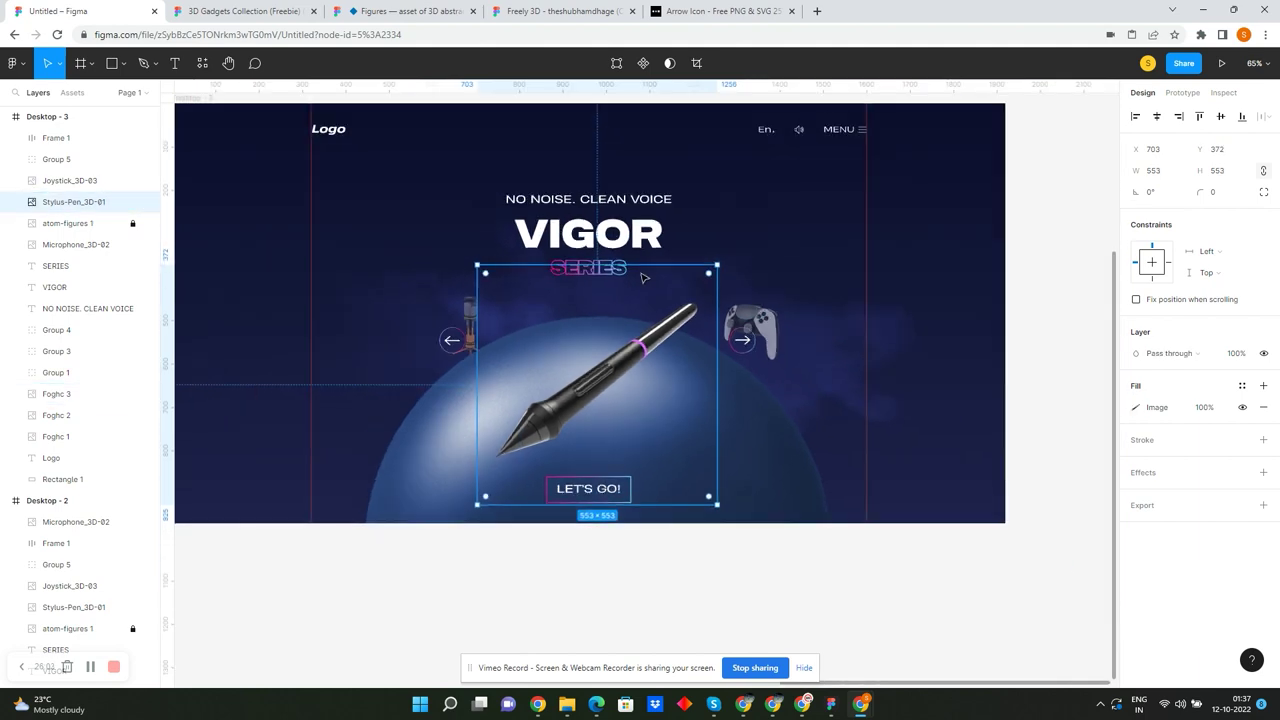
pyautogui.moveTo(349, 205); pyautogui.dragTo(803, 491)
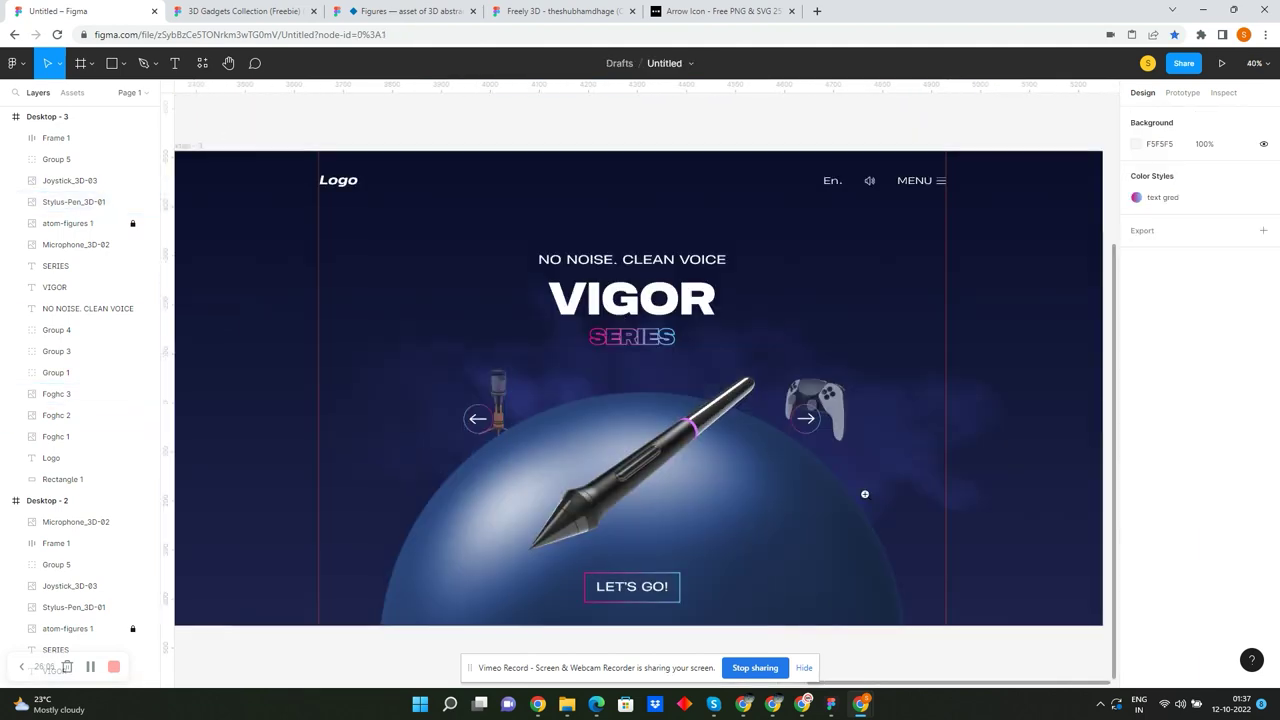
# - Rename the VIGOR title to CLUTCH and centre it horizontally
pyautogui.click(650, 303)
pyautogui.write('C')
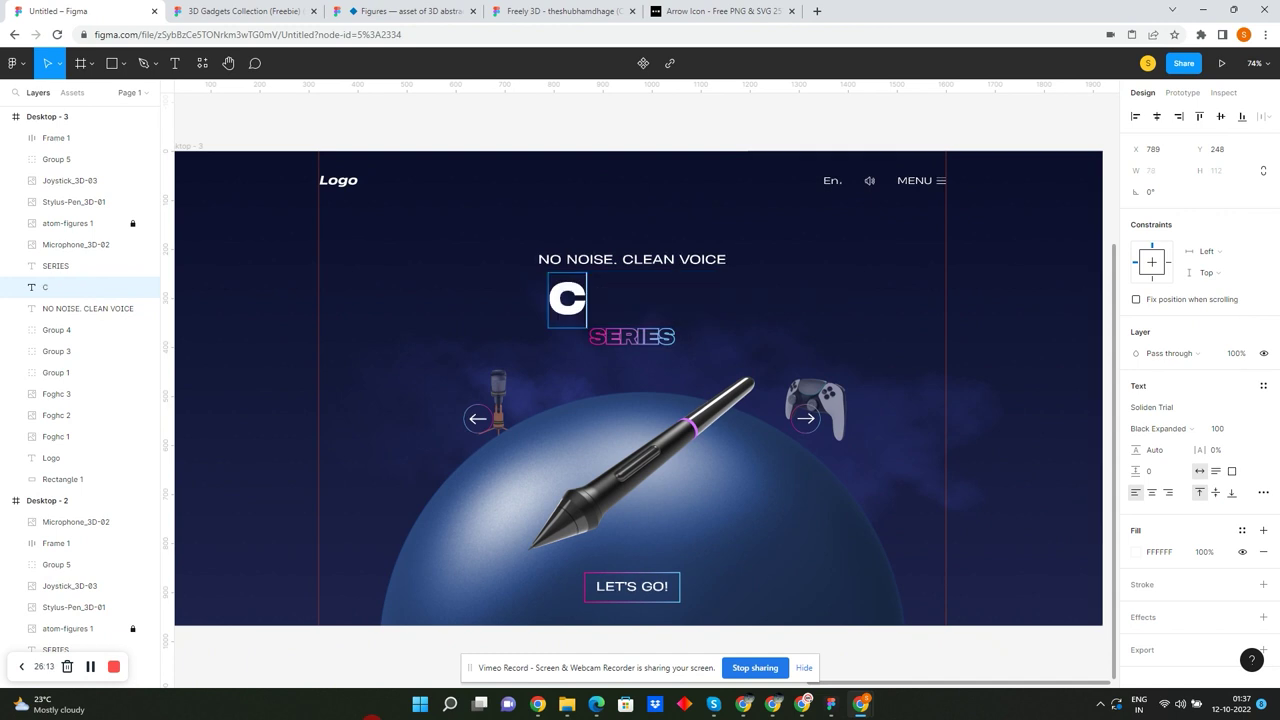
pyautogui.write('LUTCH')
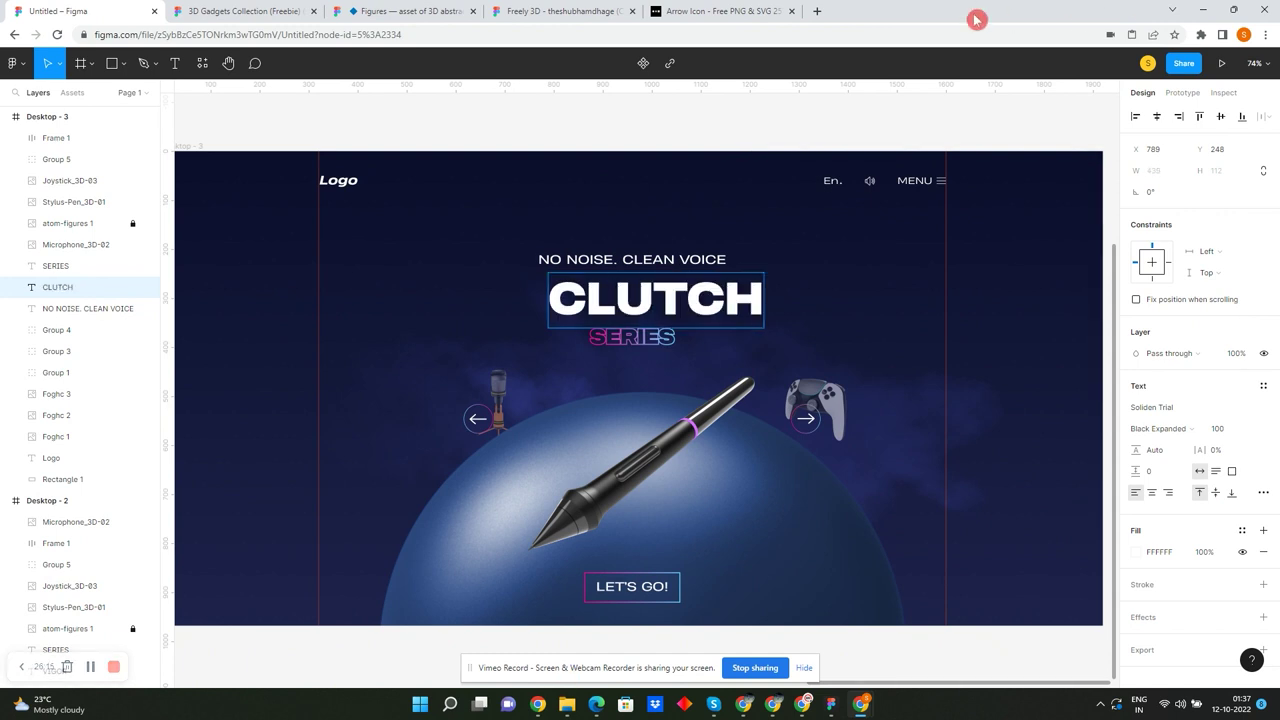
pyautogui.click(1157, 116)
# - Replace the tagline with LIGHT WEIGHT. HEAVY HITTER and centre it horizontally
pyautogui.click(656, 259)
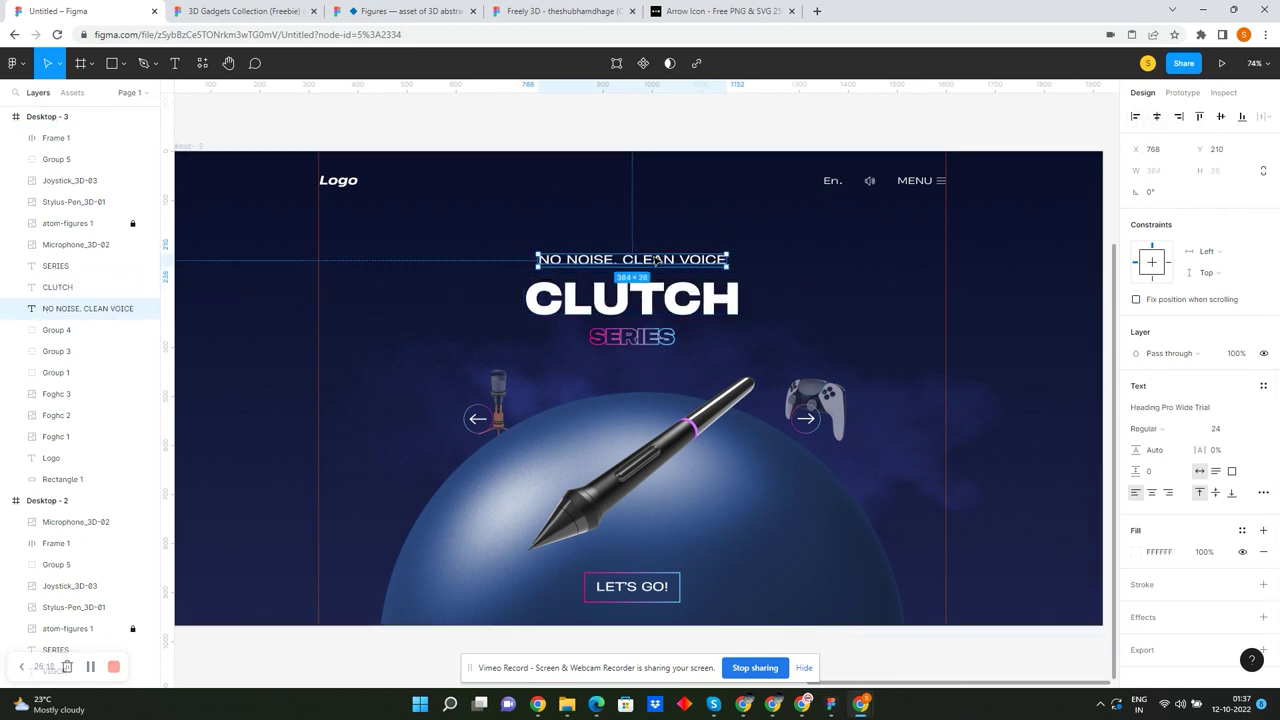
pyautogui.press('Return')
pyautogui.write('LIGHT WEIGHT. HEAVY HITTER')
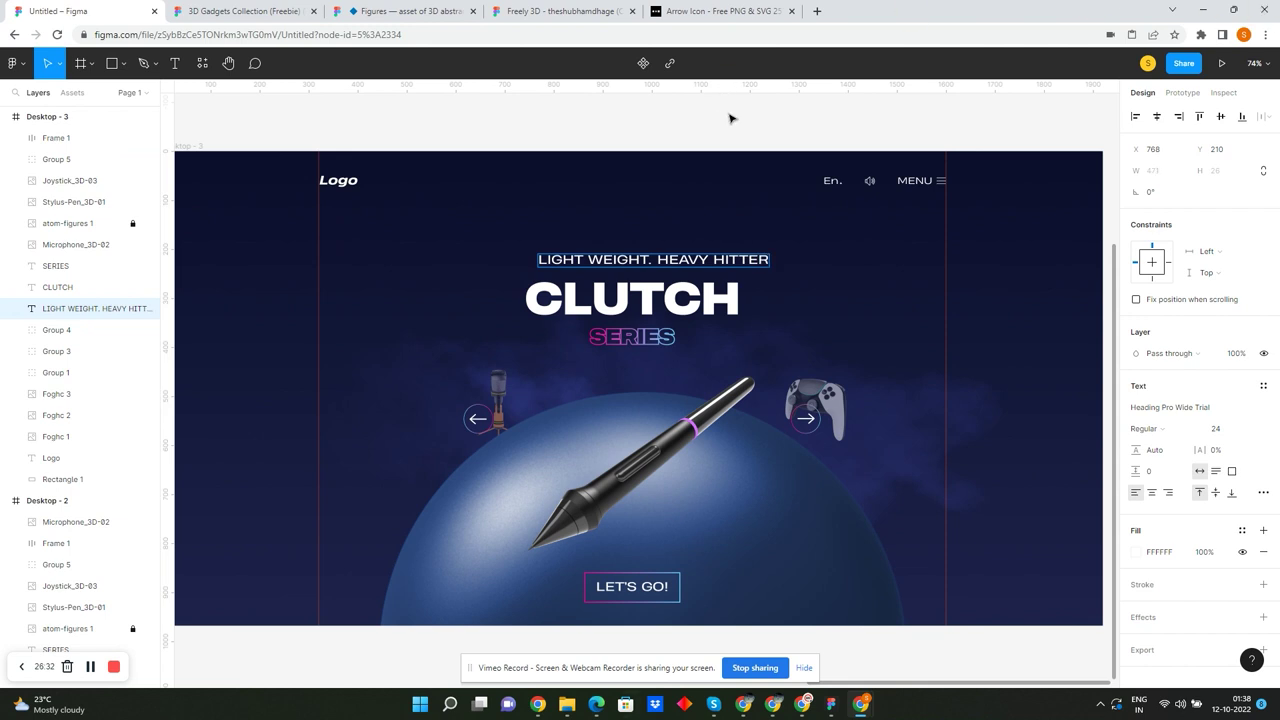
pyautogui.press('Escape')
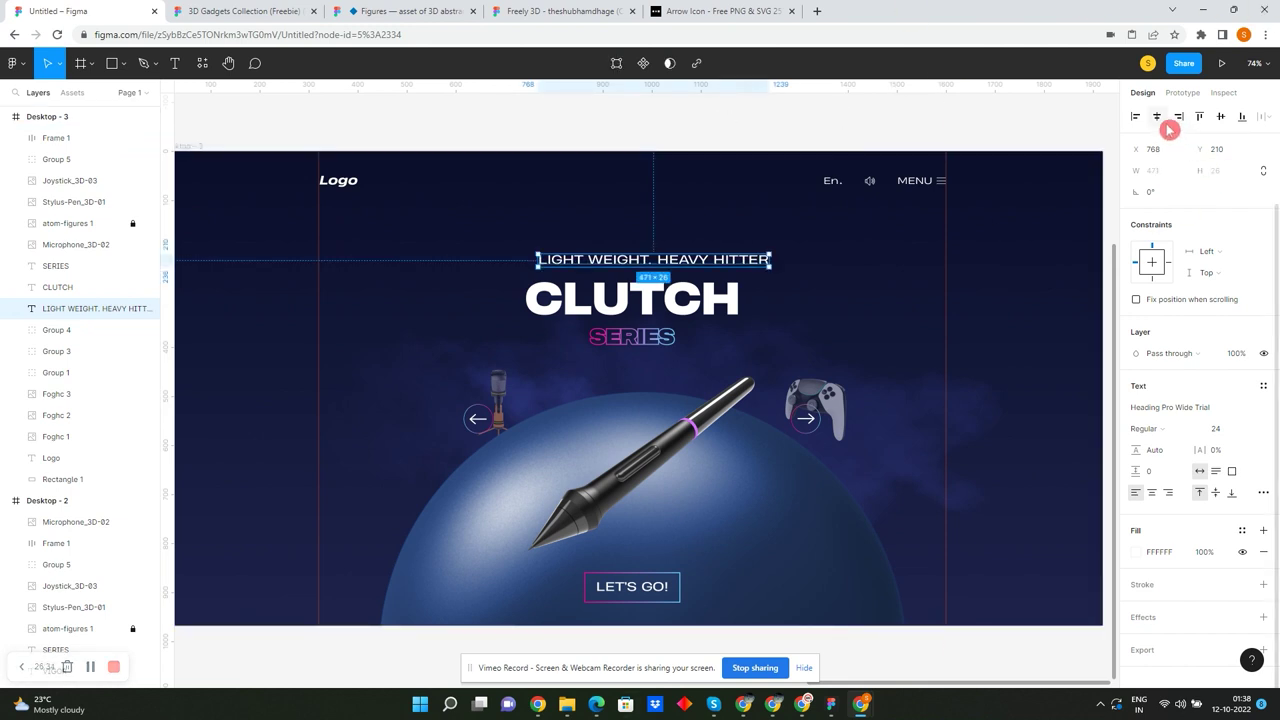
pyautogui.click(1157, 116)
pyautogui.scroll(-2, 731, 173)
pyautogui.moveTo(282, 134); pyautogui.dragTo(1083, 557)
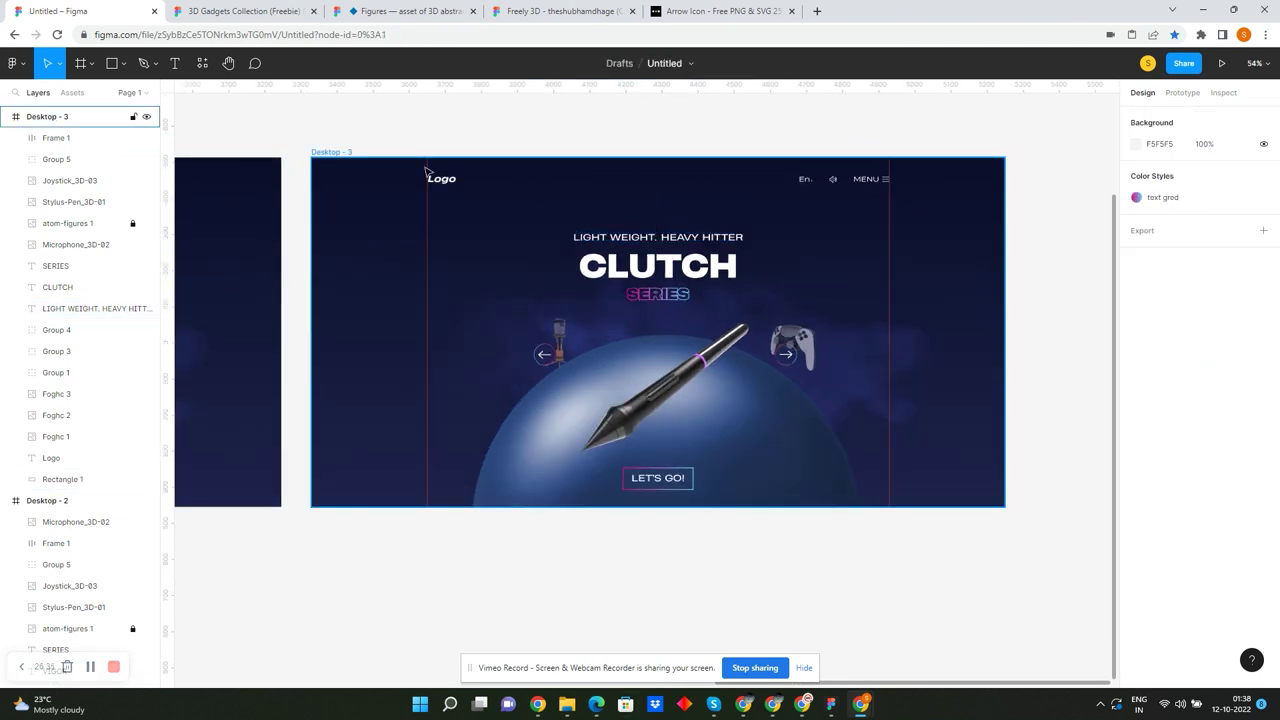
pyautogui.scroll(2, 890, 450)
pyautogui.scroll(-5, 890, 450)
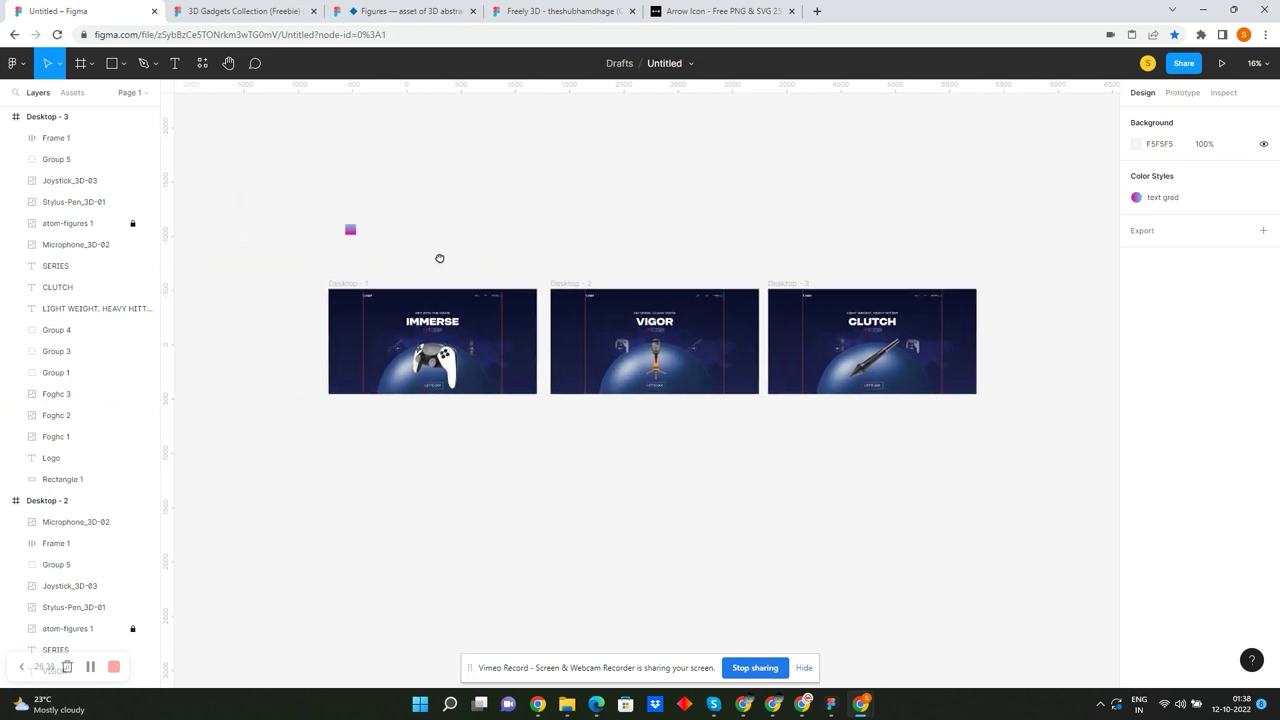
pyautogui.moveTo(317, 271); pyautogui.dragTo(497, 366)
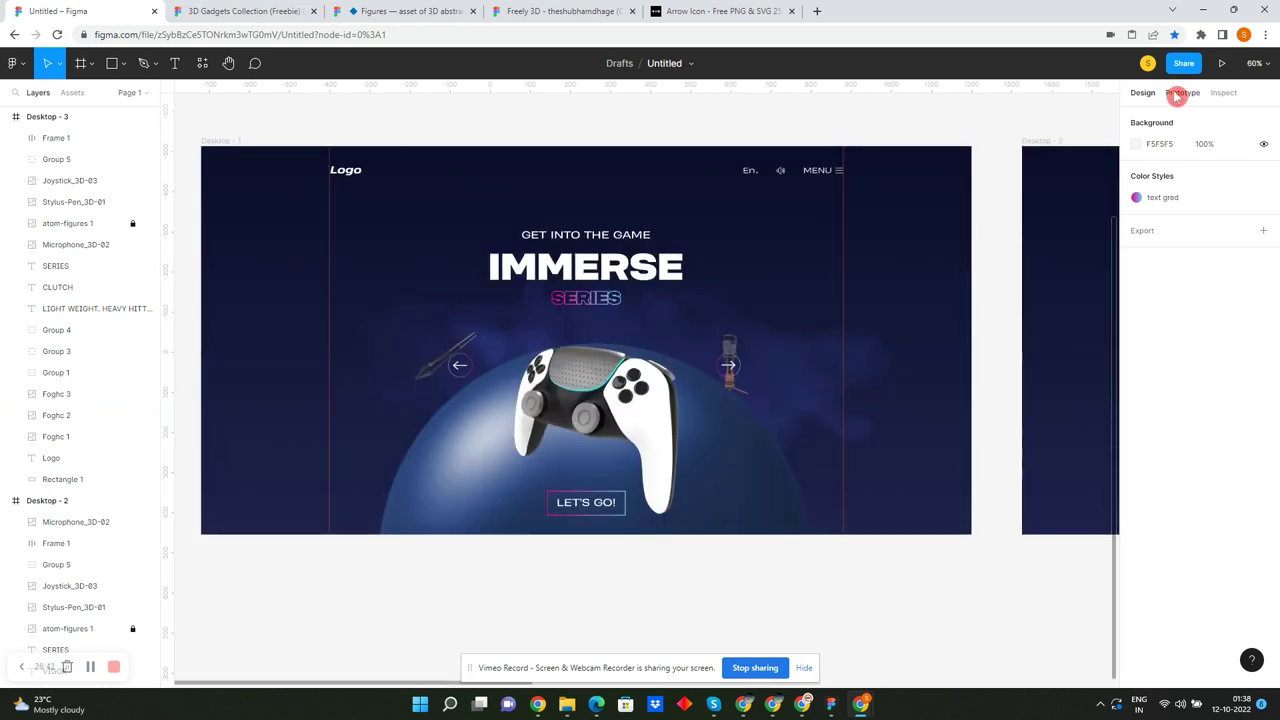
# - Link IMMERSE's right arrow to Desktop - 2 with Smart animate, Ease in, 400ms
pyautogui.click(1177, 94)
pyautogui.click(736, 369)
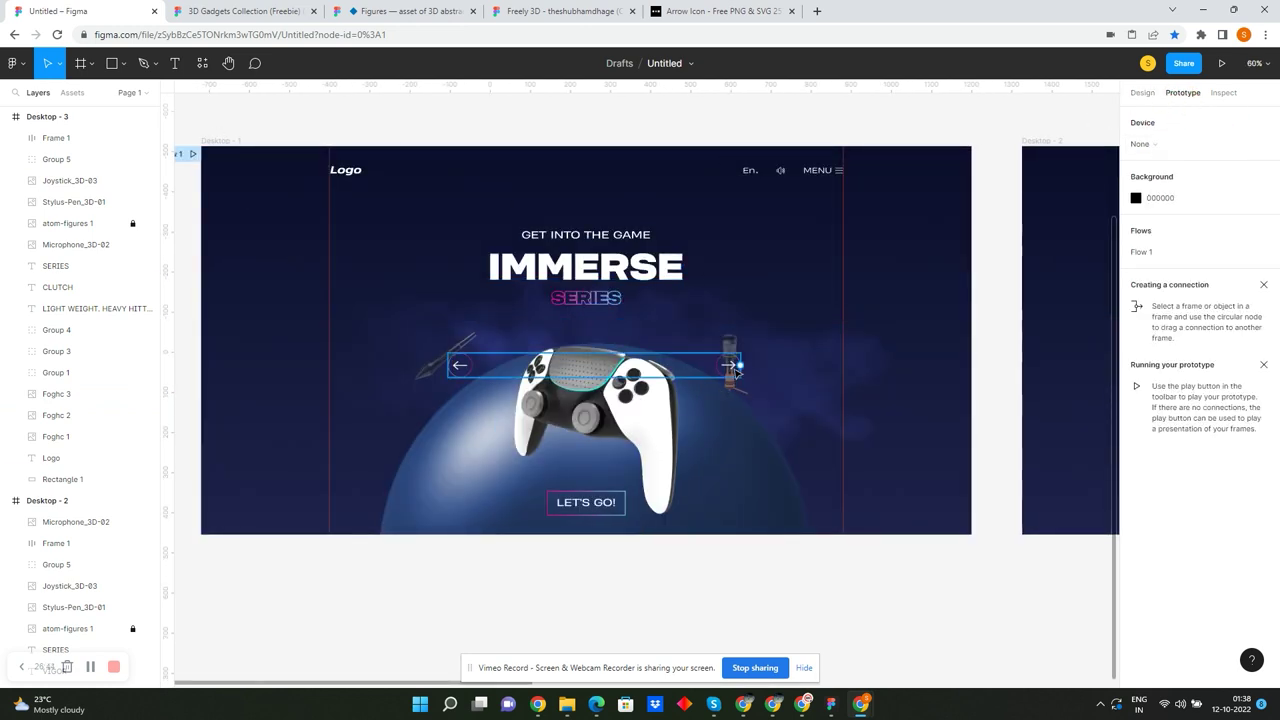
pyautogui.moveTo(731, 372)
pyautogui.mouseDown()
pyautogui.moveTo(632, 354)
pyautogui.moveTo(700, 340)
pyautogui.mouseUp()
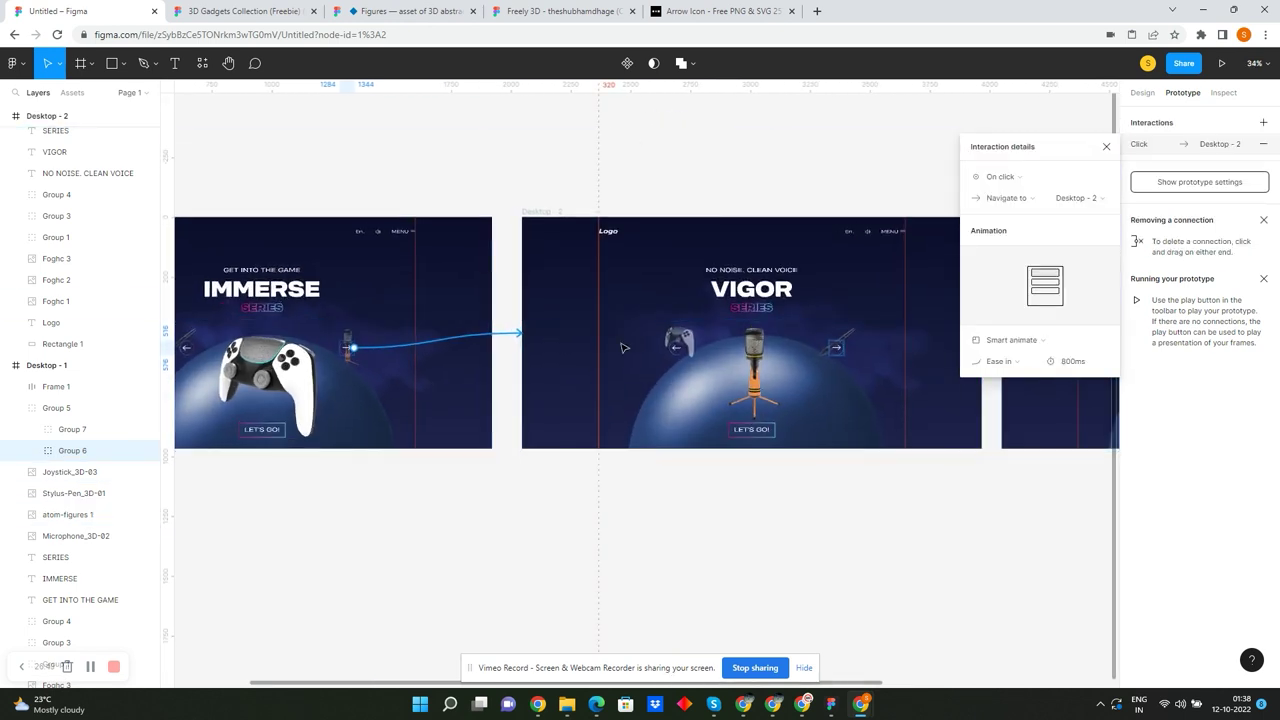
pyautogui.click(1028, 201)
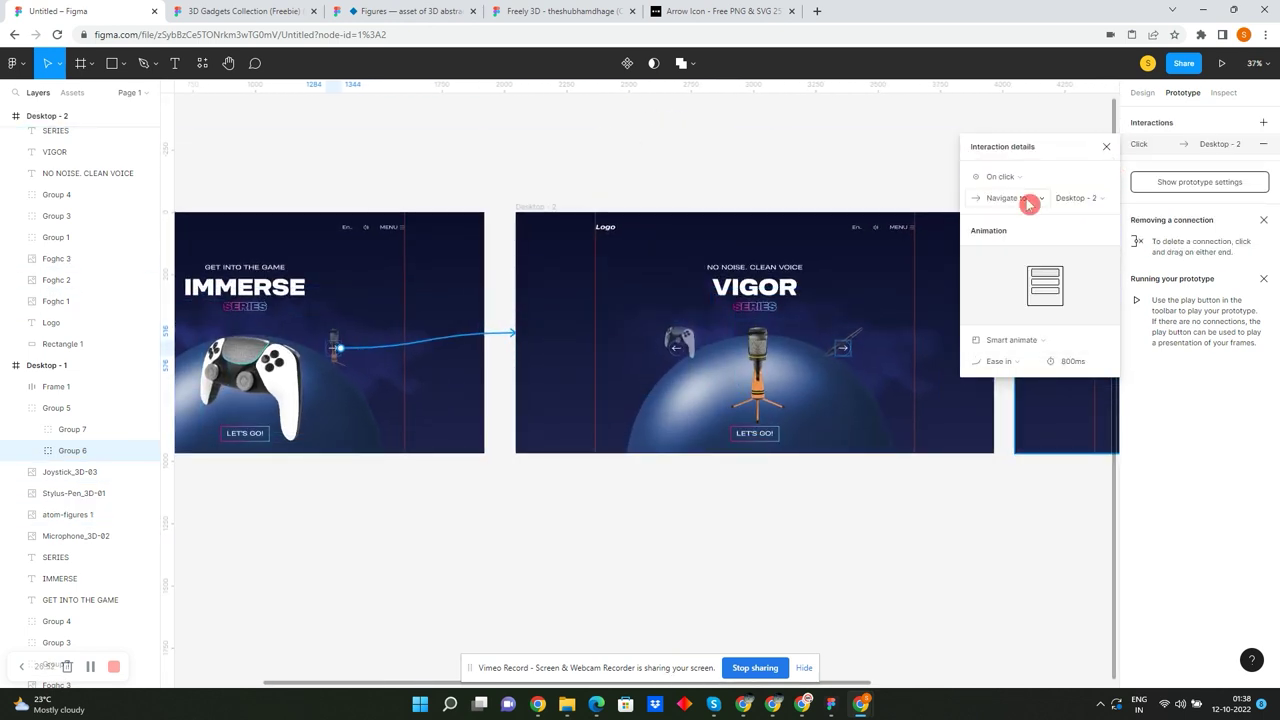
pyautogui.click(1033, 344)
pyautogui.click(1022, 362)
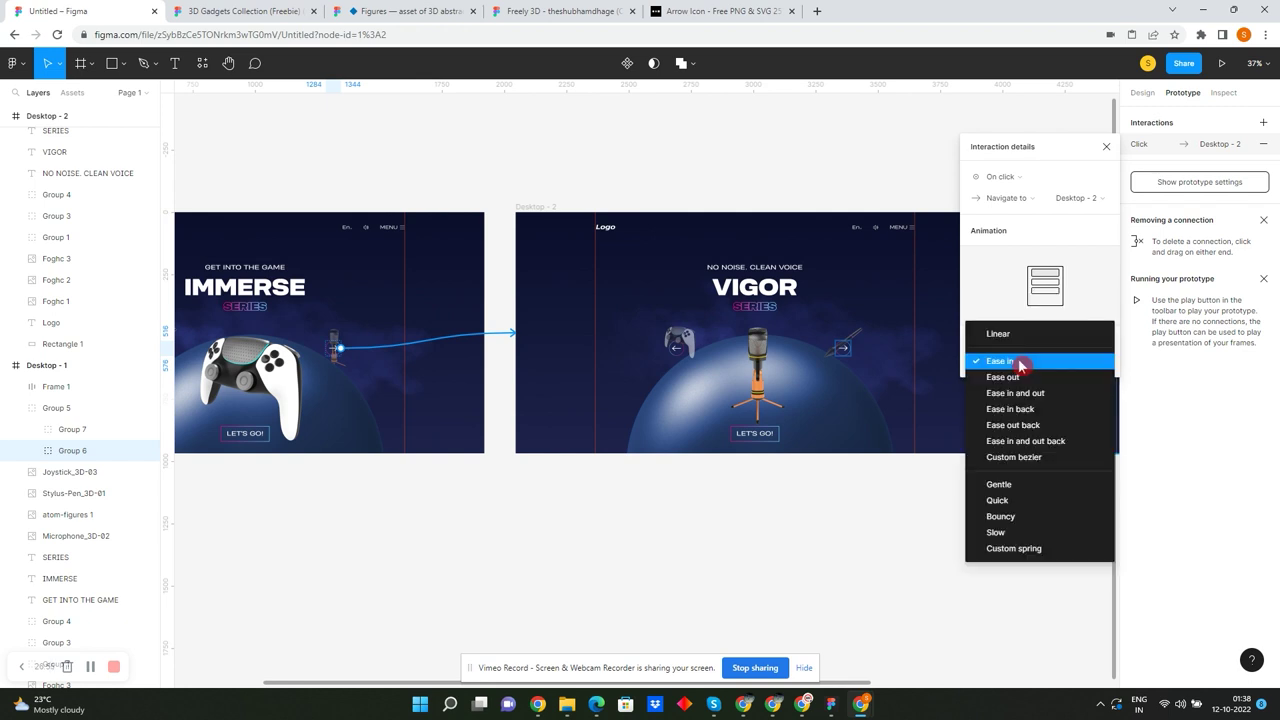
pyautogui.click(1000, 361)
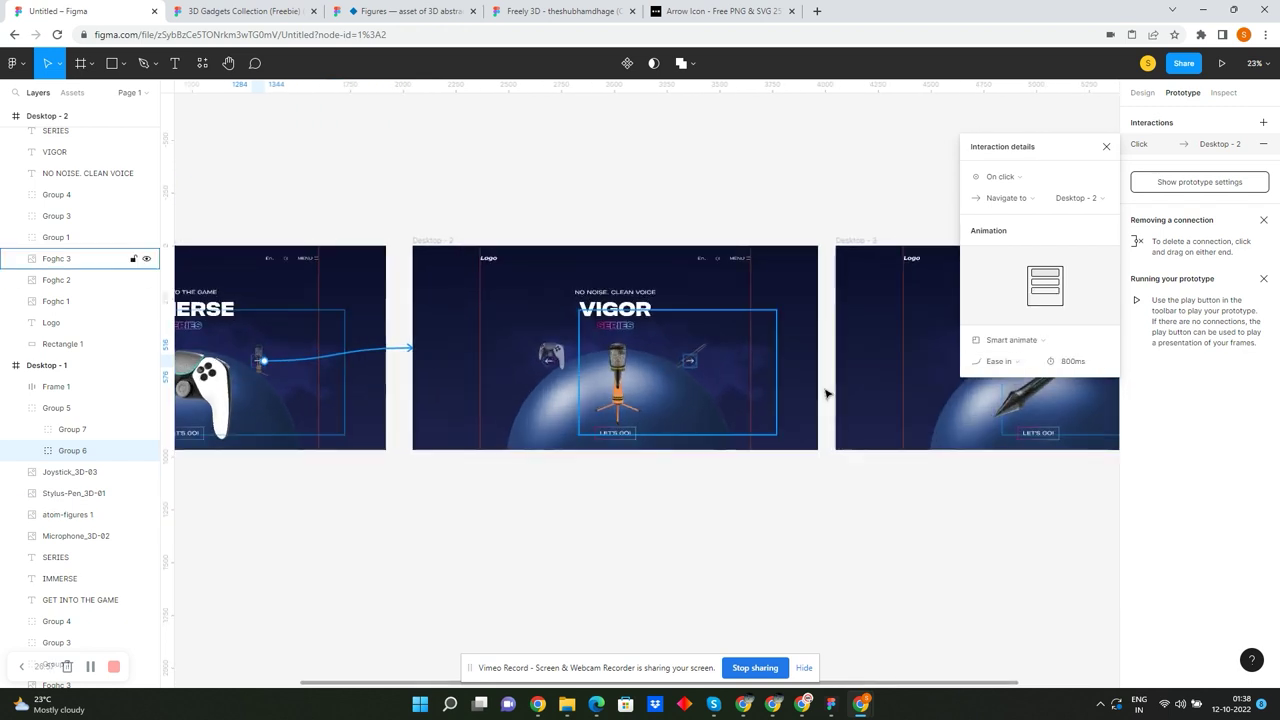
pyautogui.click(1070, 362)
pyautogui.press('BackSpace')
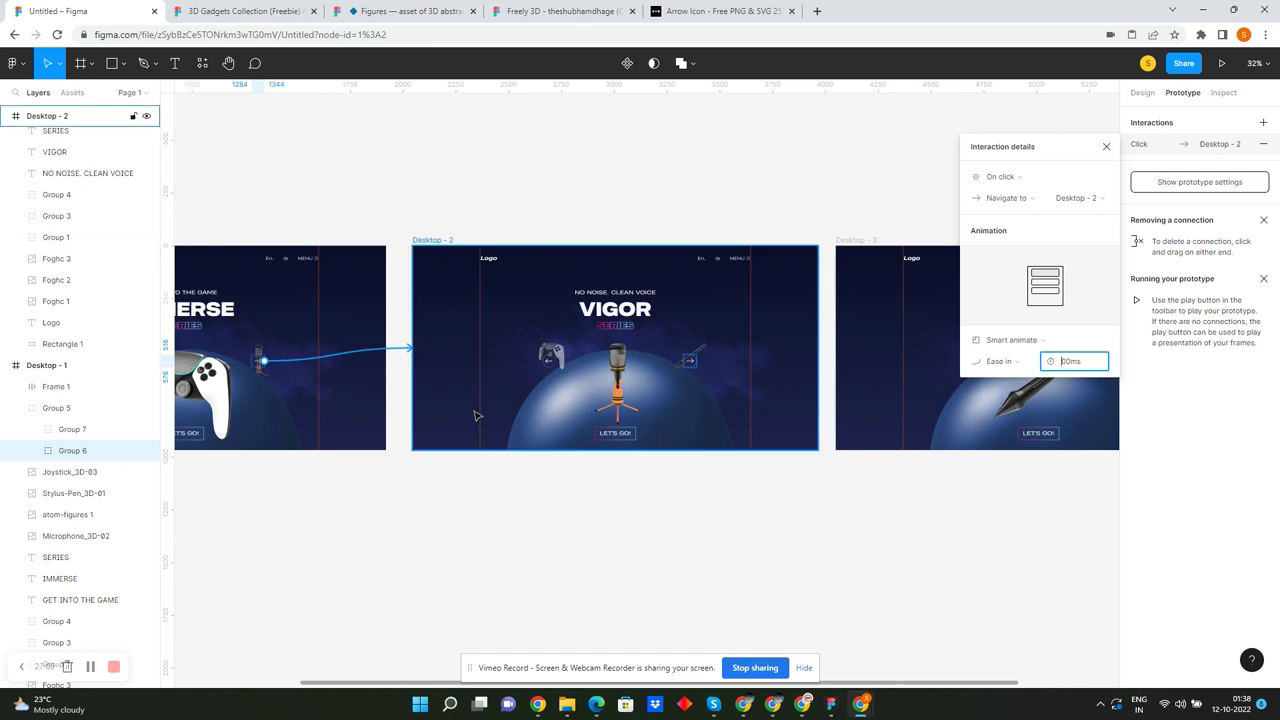
pyautogui.write('4')
pyautogui.press('Return')
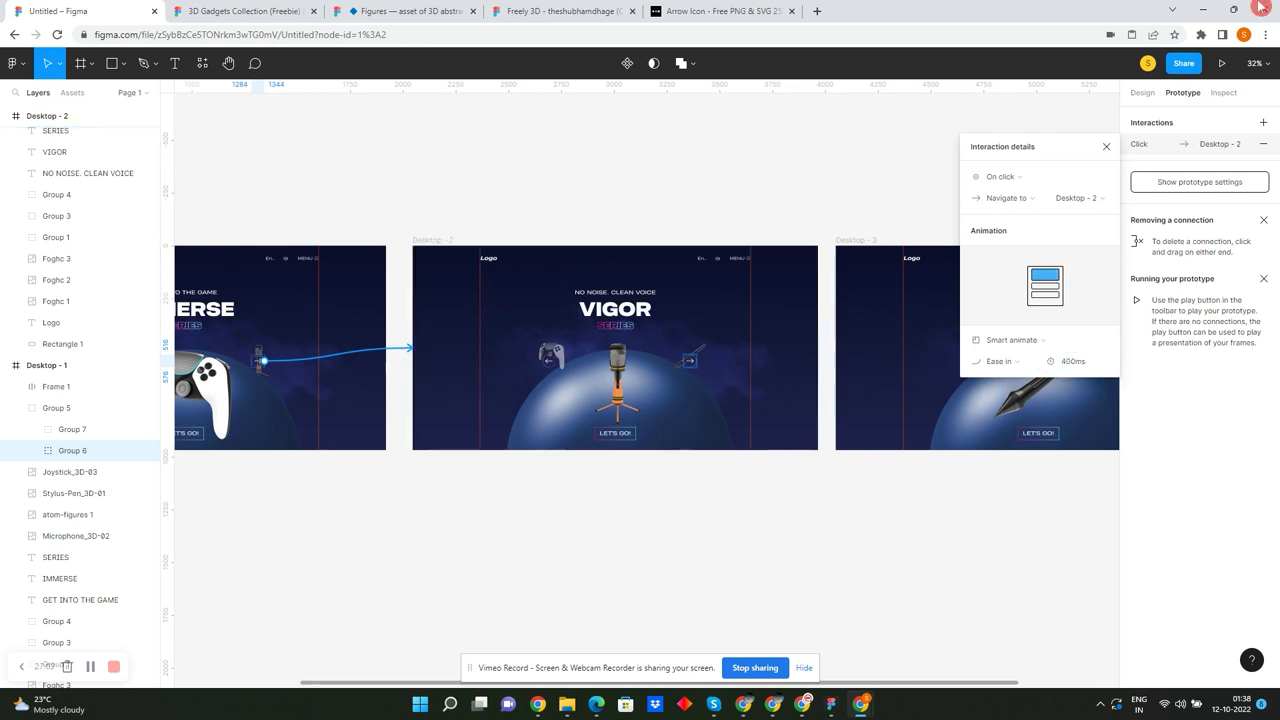
pyautogui.keyDown('ctrl'); pyautogui.scroll(3, 792, 383); pyautogui.keyUp('ctrl')
# - Connect VIGOR's next arrow to the CLUTCH frame using Smart animate
pyautogui.click(628, 345)
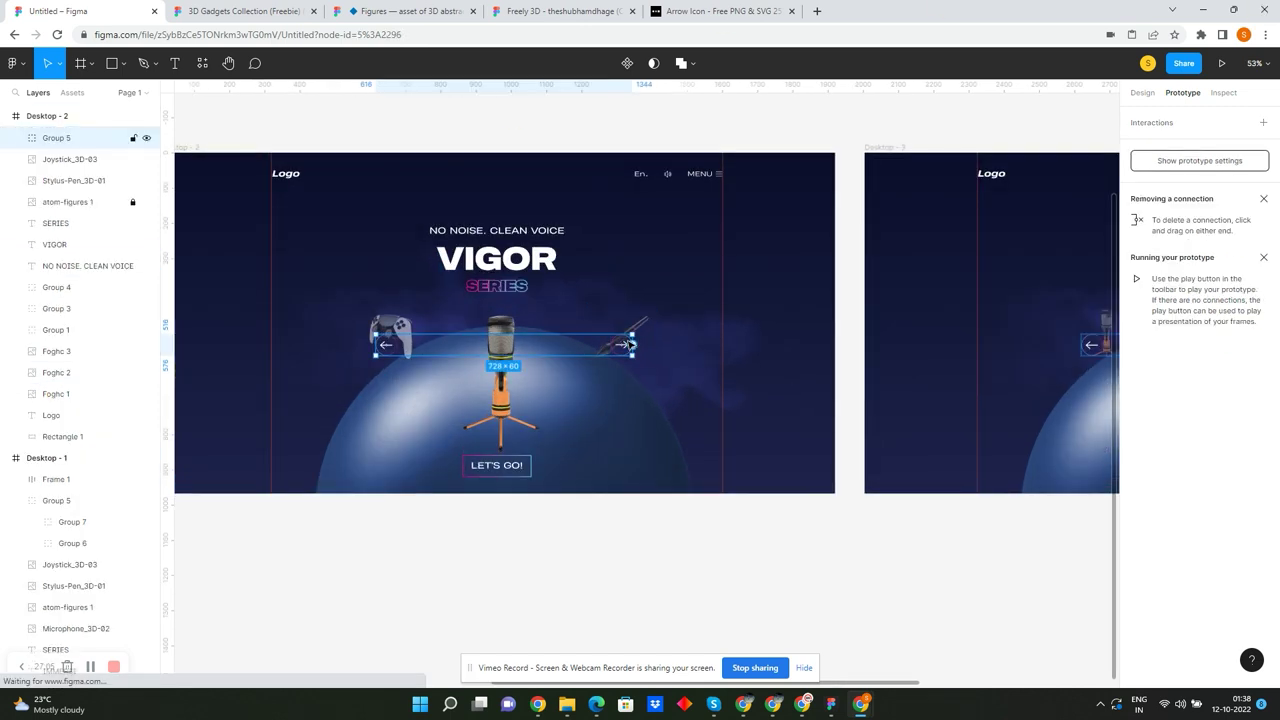
pyautogui.keyDown('ctrl'); pyautogui.scroll(-3, 560, 350); pyautogui.keyUp('ctrl')
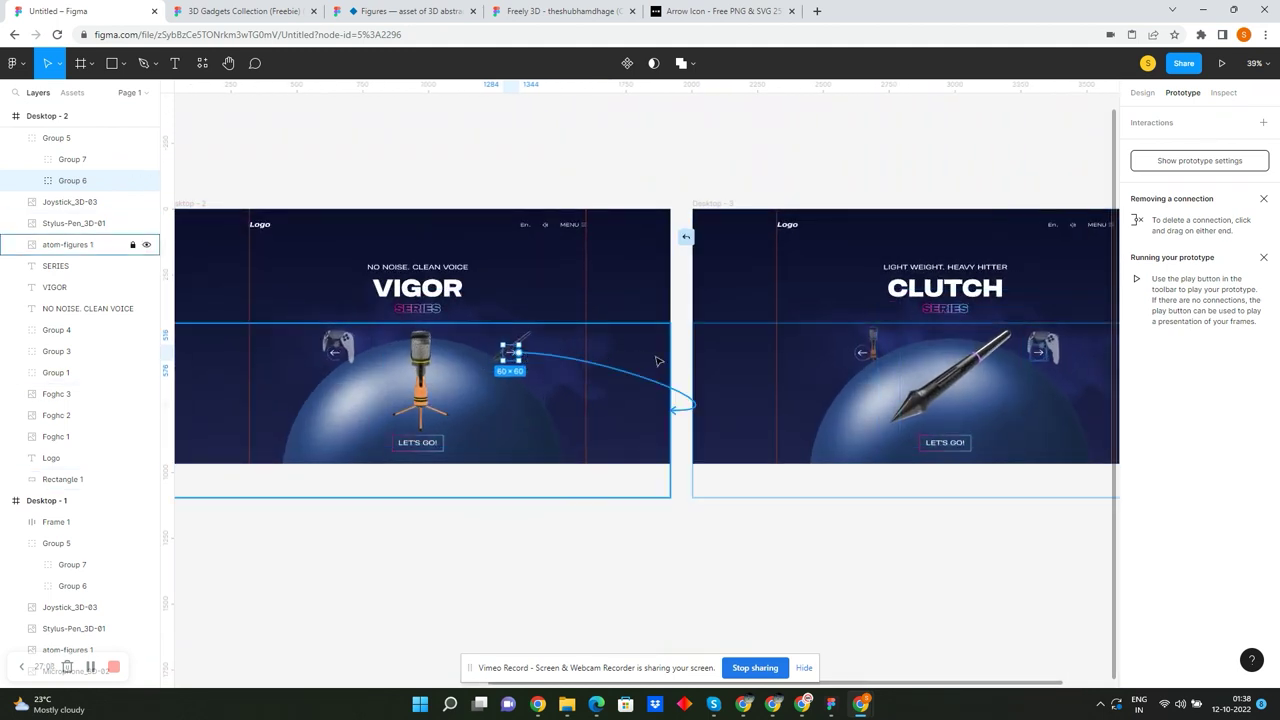
pyautogui.moveTo(517, 352); pyautogui.dragTo(705, 360)
pyautogui.keyDown('ctrl'); pyautogui.scroll(-2, 417, 367); pyautogui.keyUp('ctrl')
pyautogui.keyDown('ctrl'); pyautogui.scroll(1, 628, 360); pyautogui.keyUp('ctrl')
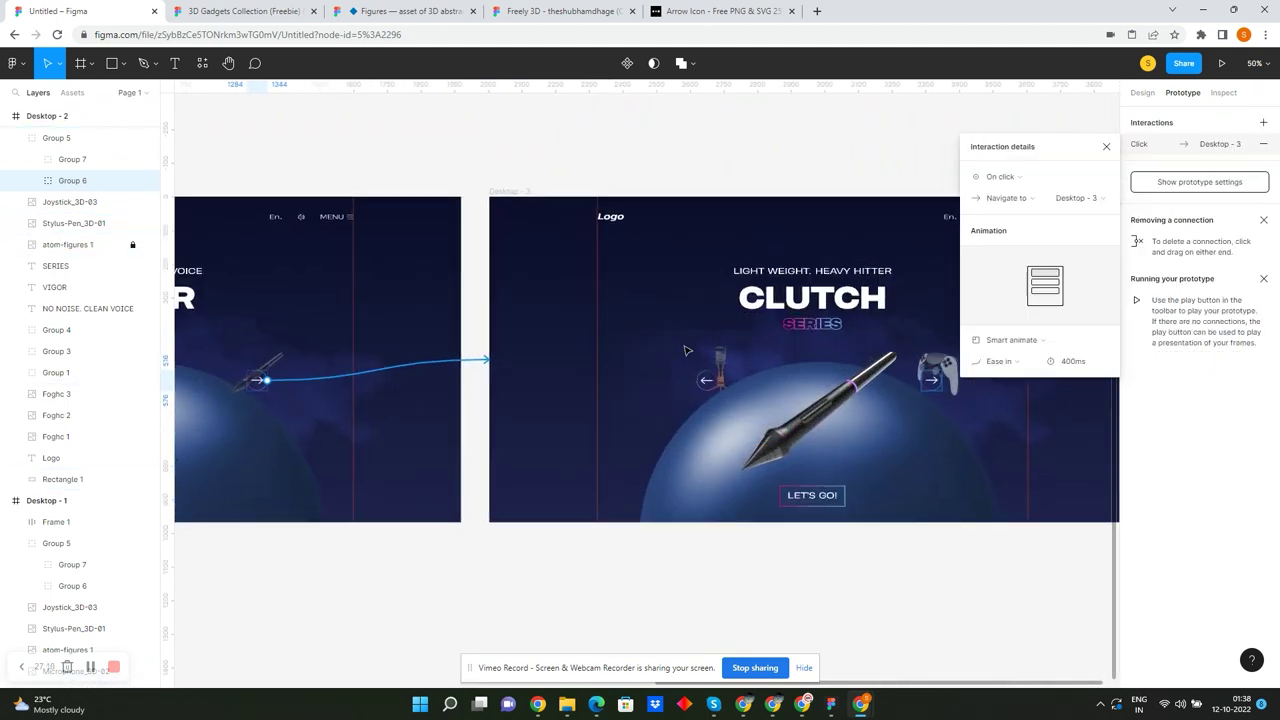
pyautogui.click(1025, 341)
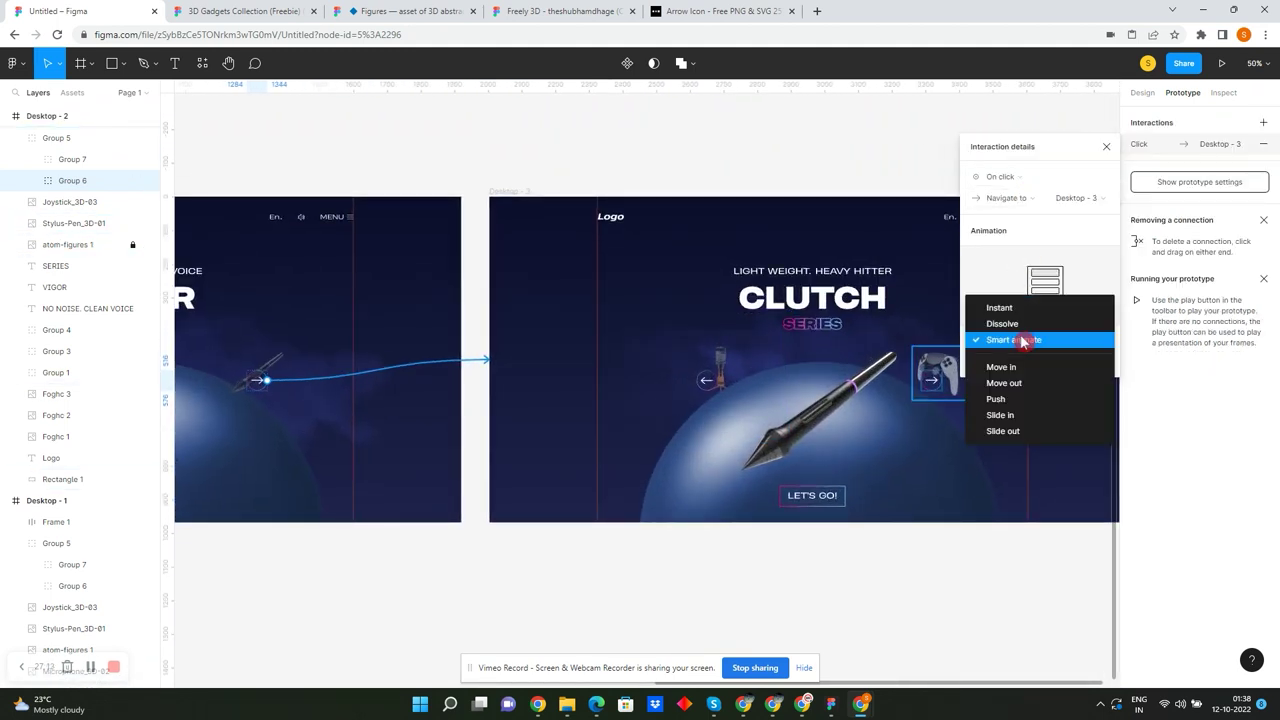
pyautogui.click(1015, 363)
pyautogui.click(1084, 371)
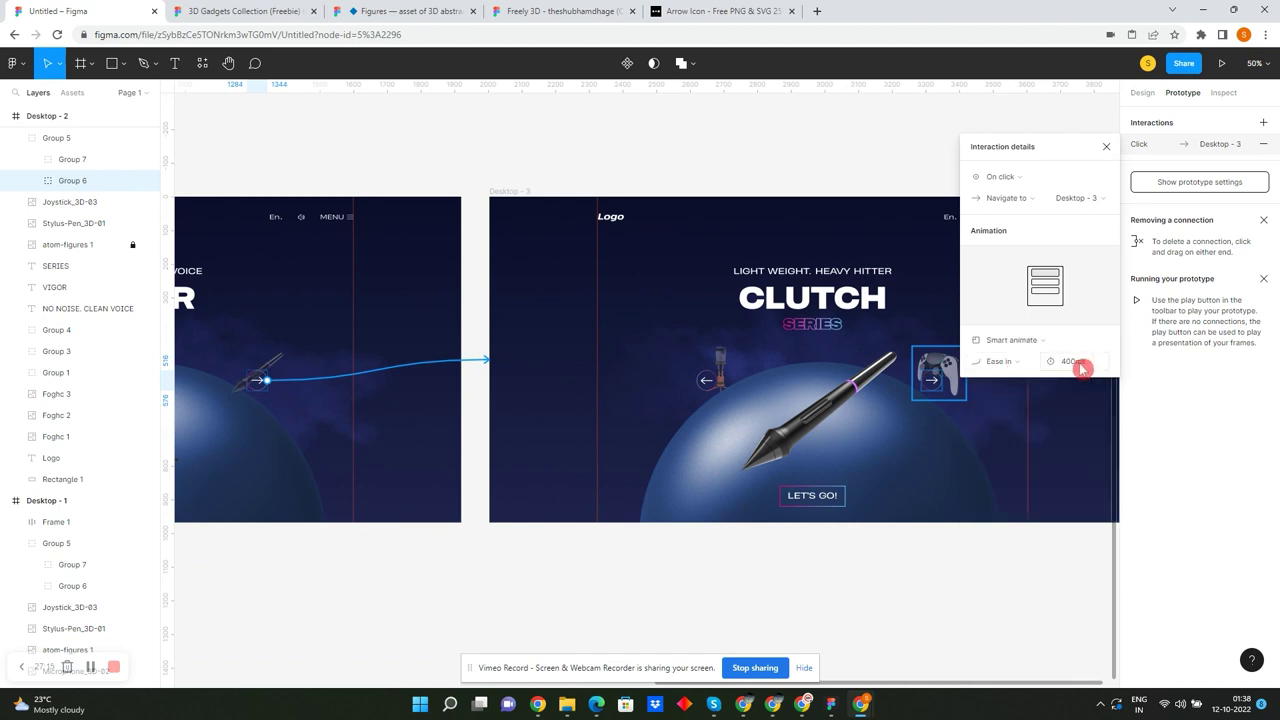
pyautogui.scroll(-3, 700, 360)
pyautogui.scroll(3, 700, 360)
# - Connect CLUTCH's next arrow back to IMMERSE with a 400ms transition
pyautogui.click(746, 357)
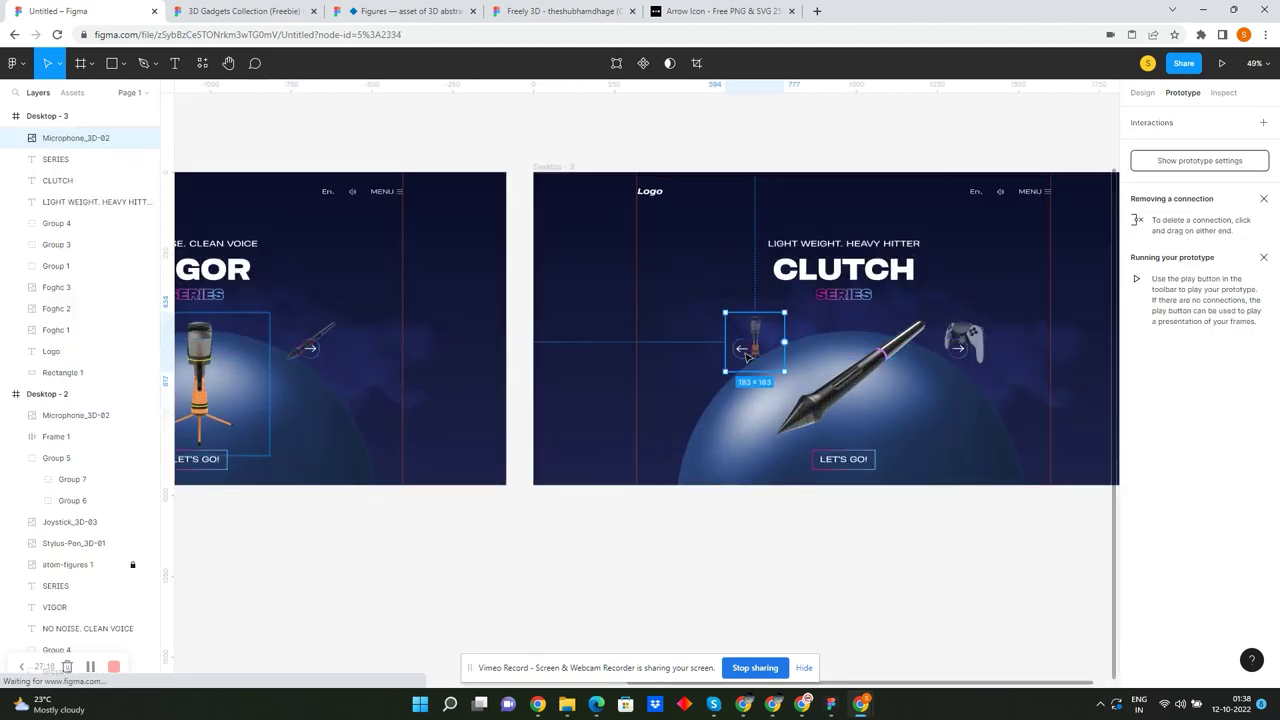
pyautogui.keyDown('ctrl'); pyautogui.scroll(5, 746, 357); pyautogui.keyUp('ctrl')
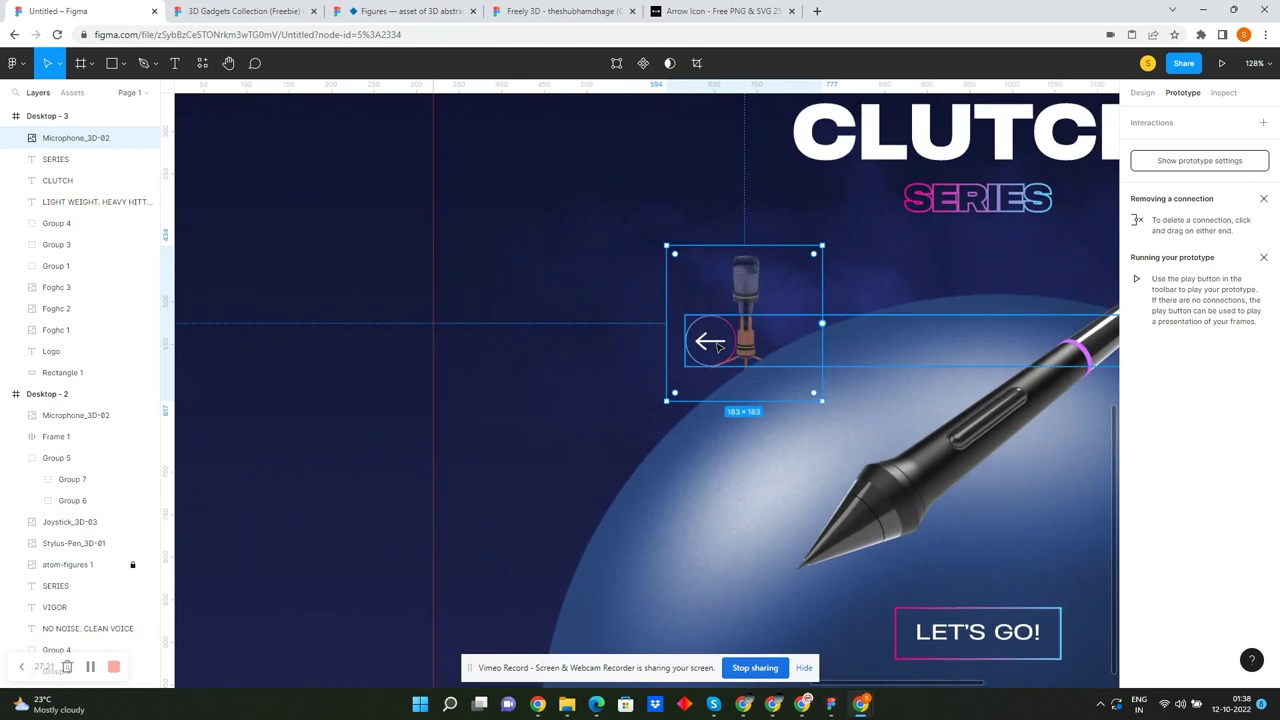
pyautogui.click(712, 343)
pyautogui.keyDown('ctrl'); pyautogui.scroll(-8, 700, 343); pyautogui.keyUp('ctrl')
pyautogui.keyDown('ctrl'); pyautogui.scroll(2, 795, 358); pyautogui.keyUp('ctrl')
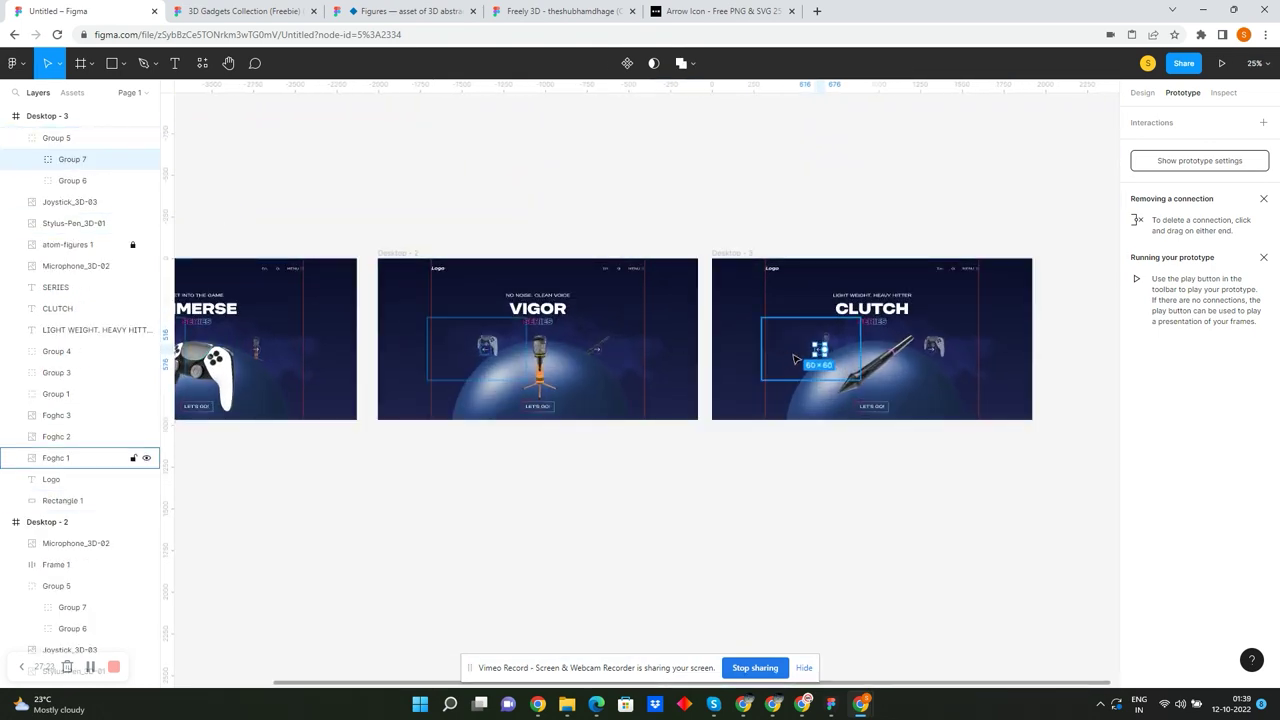
pyautogui.click(933, 352)
pyautogui.keyDown('ctrl'); pyautogui.scroll(-2, 933, 352); pyautogui.keyUp('ctrl')
pyautogui.moveTo(942, 350); pyautogui.dragTo(510, 390)
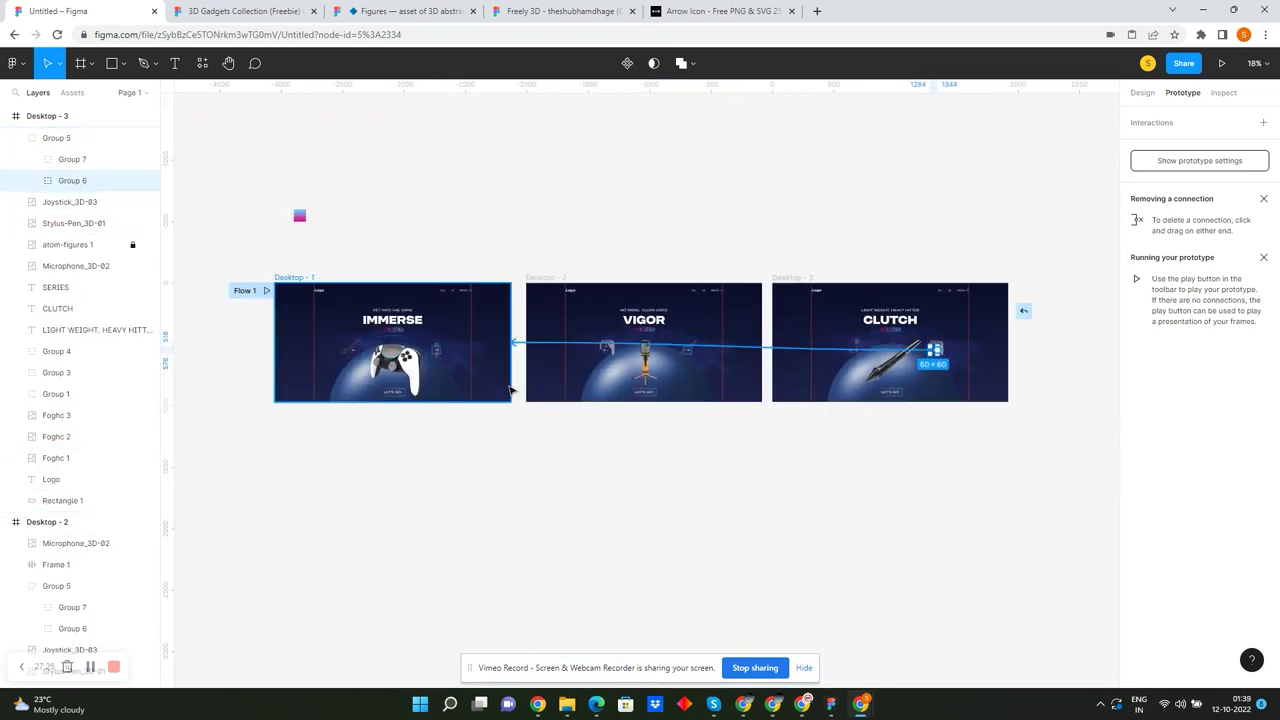
pyautogui.keyDown('ctrl'); pyautogui.scroll(3, 500, 380); pyautogui.keyUp('ctrl')
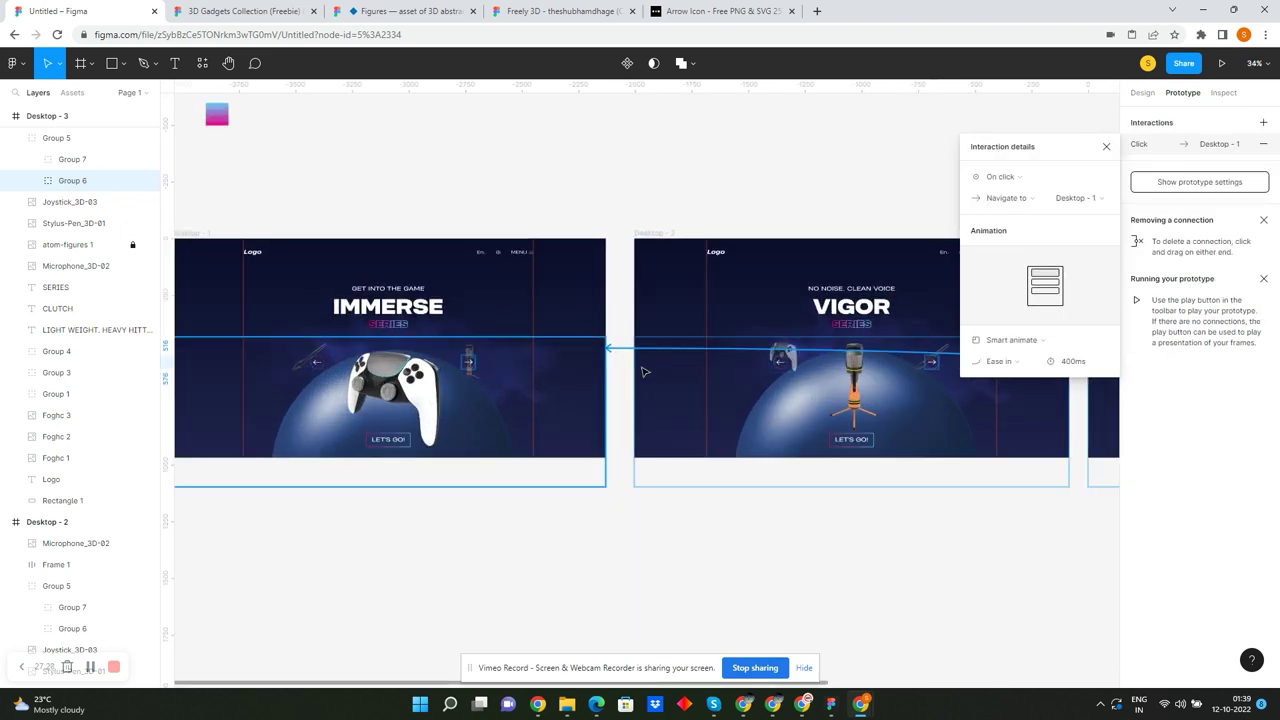
pyautogui.keyDown('ctrl'); pyautogui.scroll(1, 561, 369); pyautogui.keyUp('ctrl')
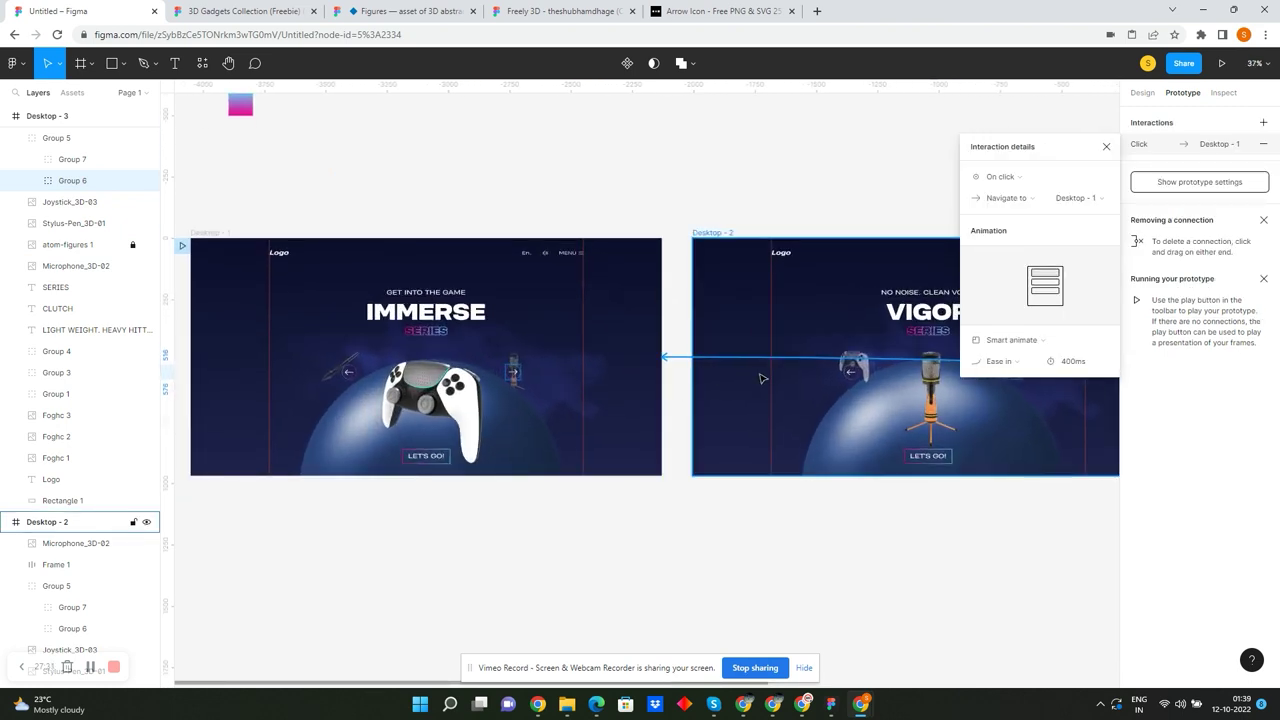
pyautogui.click(1081, 368)
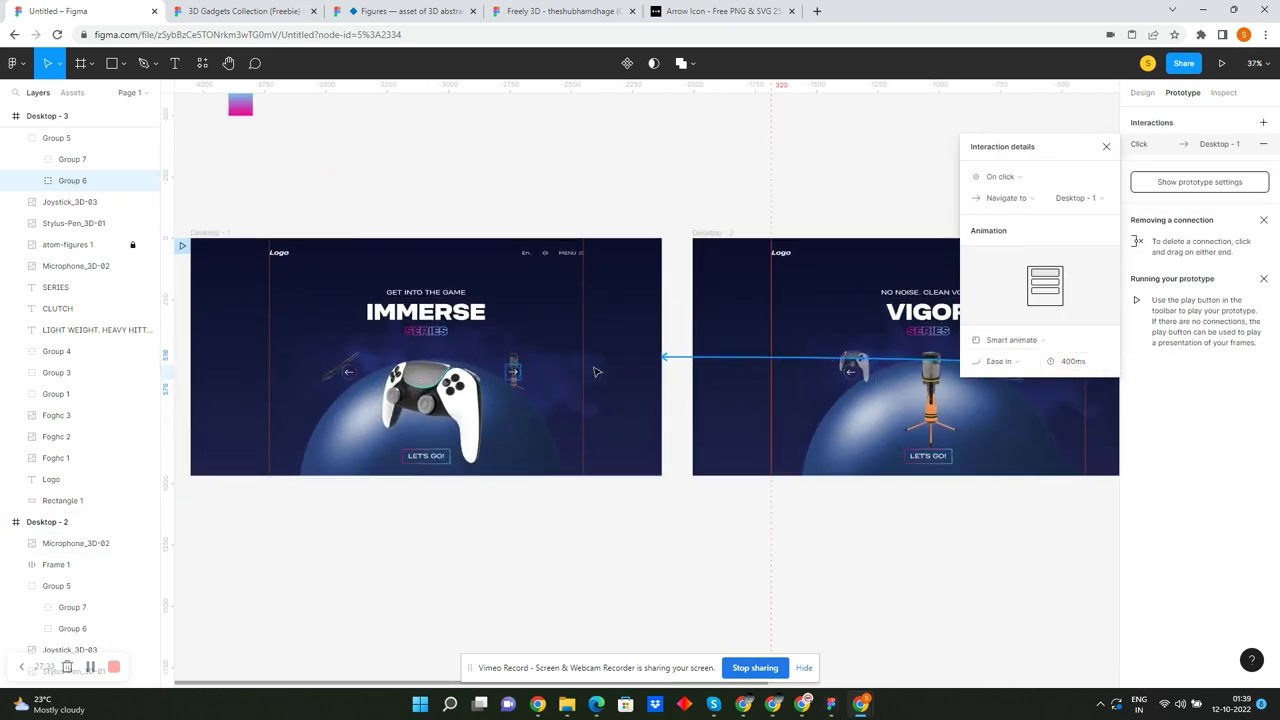
pyautogui.keyDown('ctrl'); pyautogui.scroll(-2, 594, 372); pyautogui.keyUp('ctrl')
pyautogui.click(400, 272)
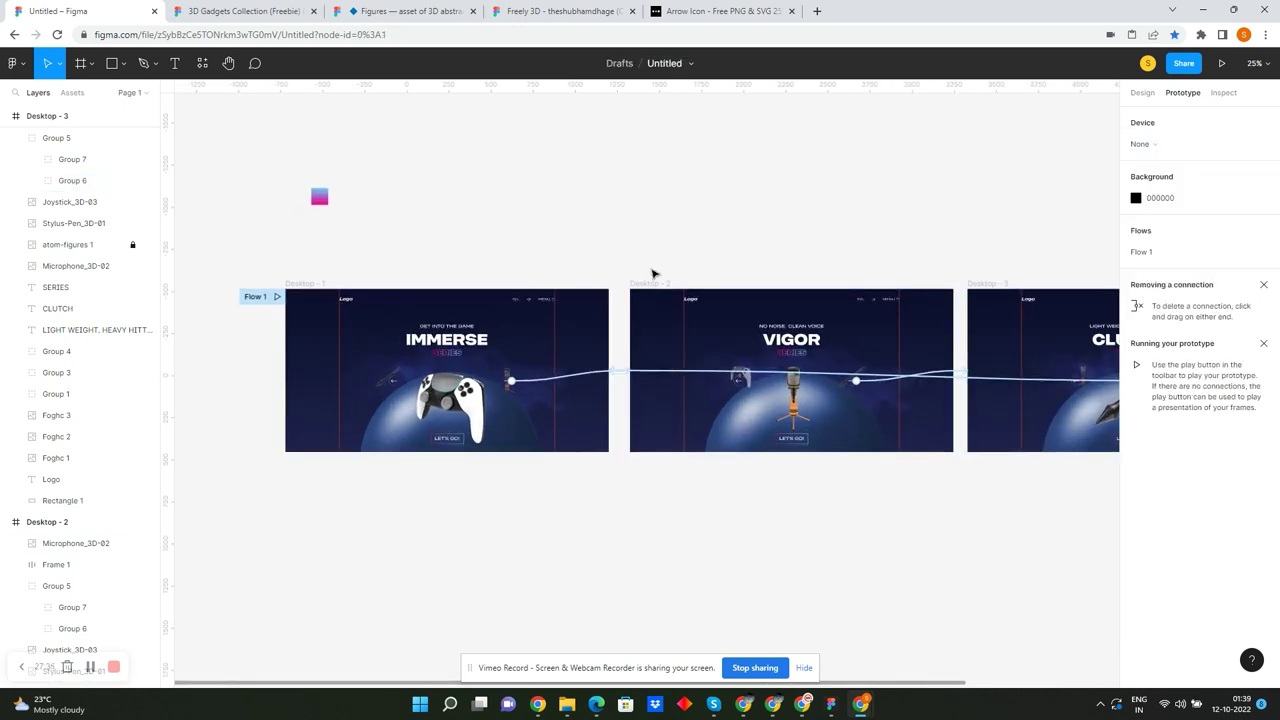
pyautogui.keyDown('ctrl'); pyautogui.scroll(2, 500, 405); pyautogui.keyUp('ctrl')
pyautogui.keyDown('ctrl'); pyautogui.scroll(-3, 503, 364); pyautogui.keyUp('ctrl')
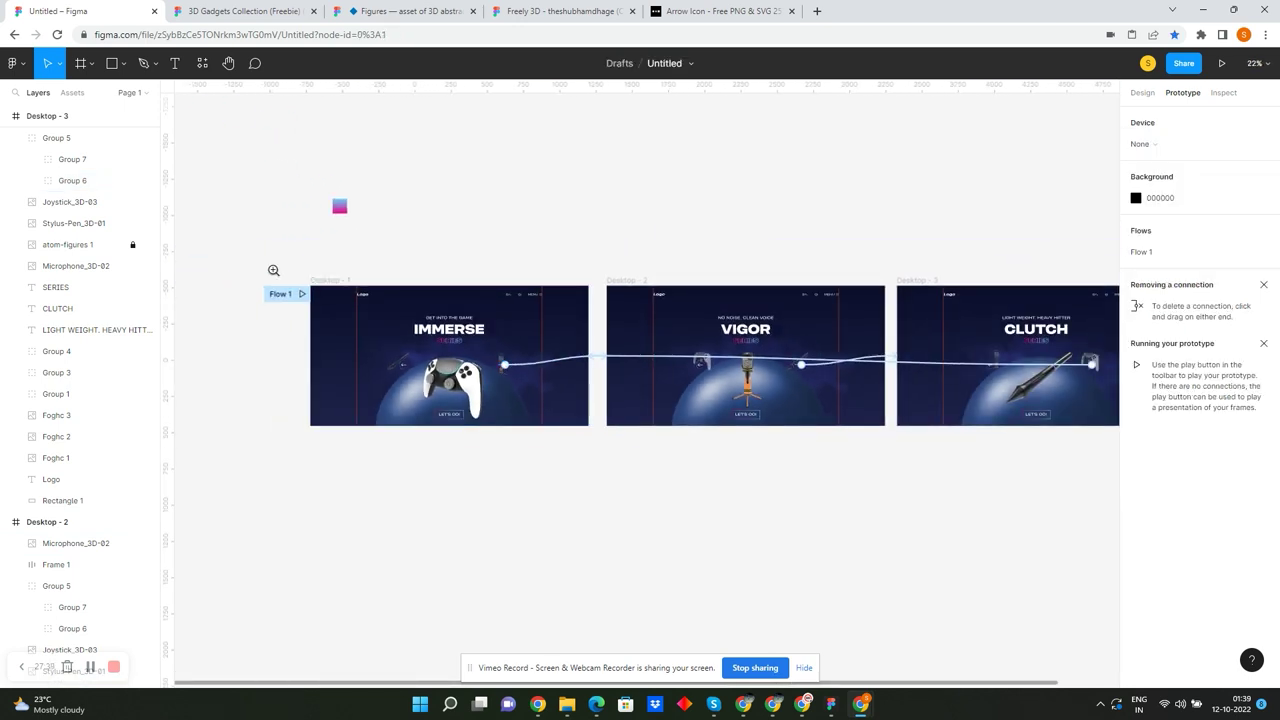
pyautogui.moveTo(273, 270); pyautogui.dragTo(1006, 448)
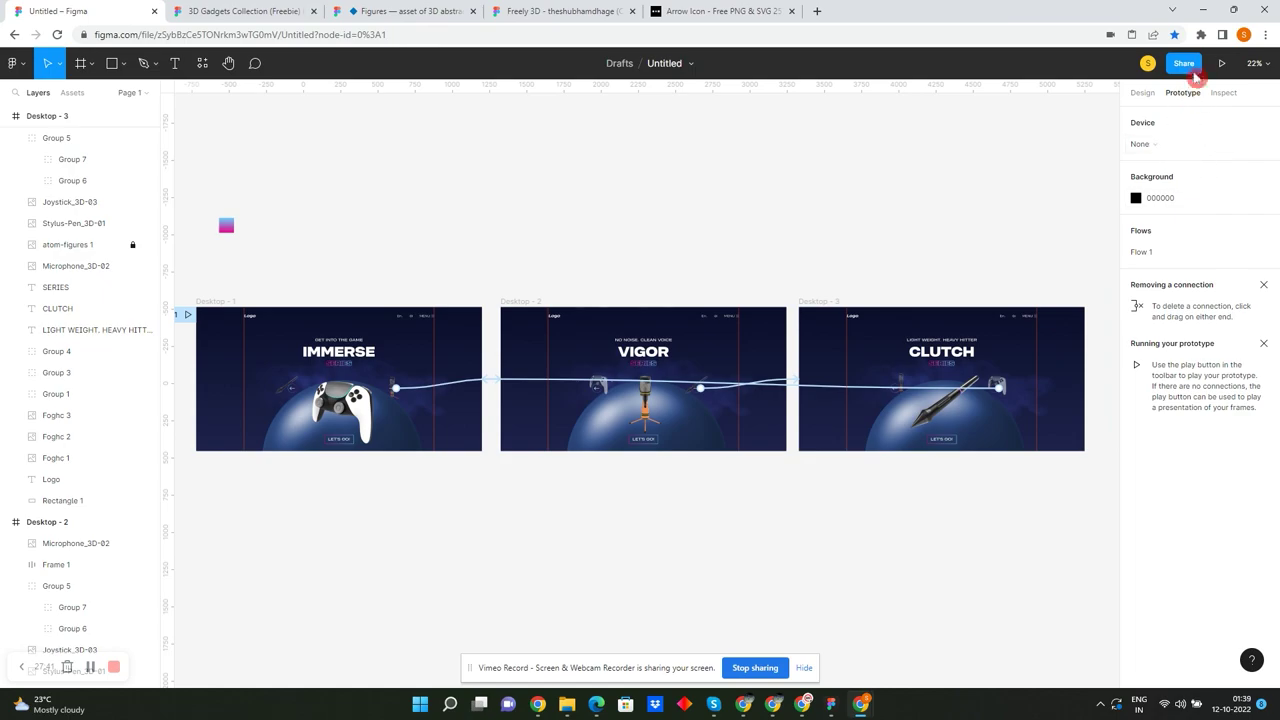
# - Present the prototype and cycle IMMERSE, VIGOR, CLUTCH four times via the right arrow
pyautogui.click(1218, 67)
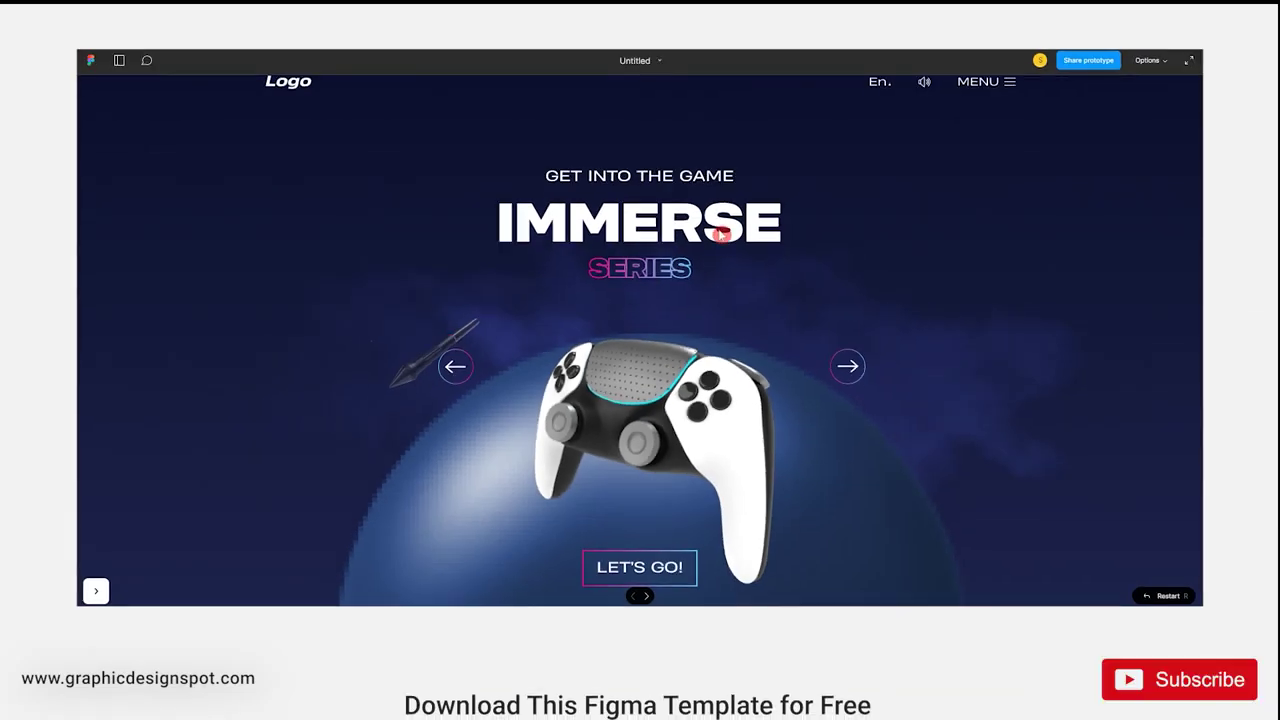
pyautogui.click(849, 366)
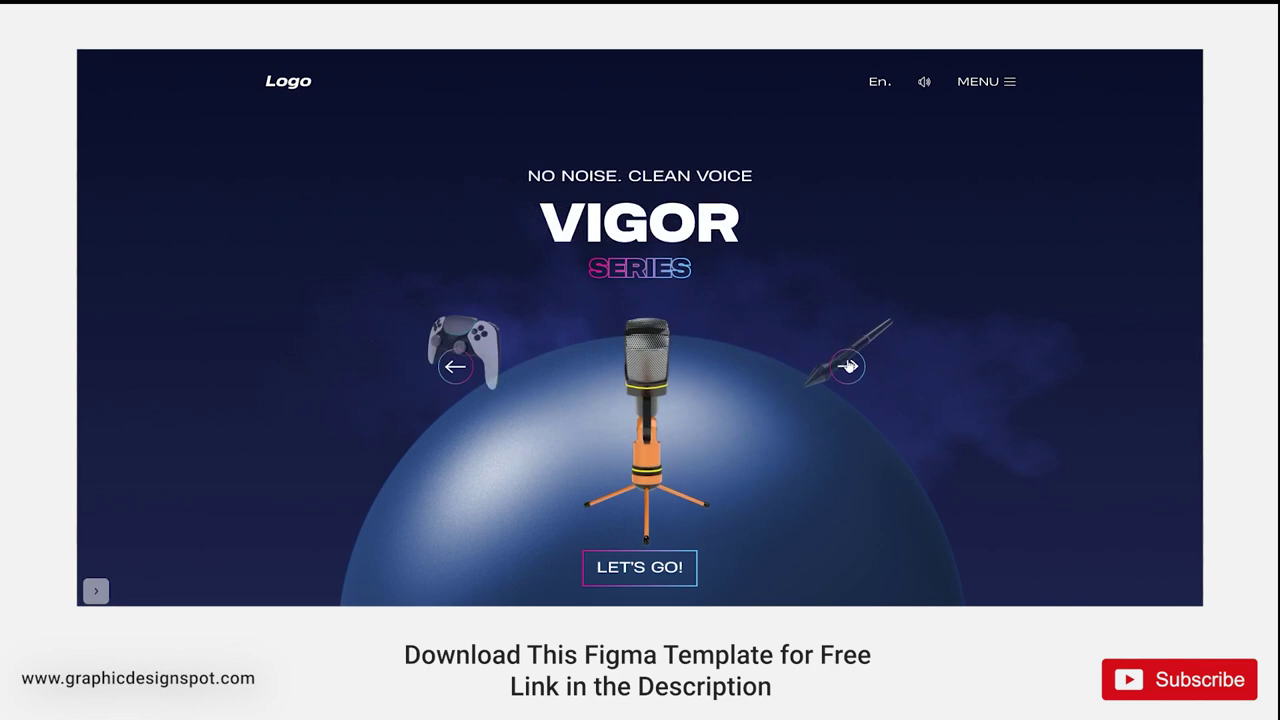
pyautogui.click(849, 366)
pyautogui.click(849, 366)
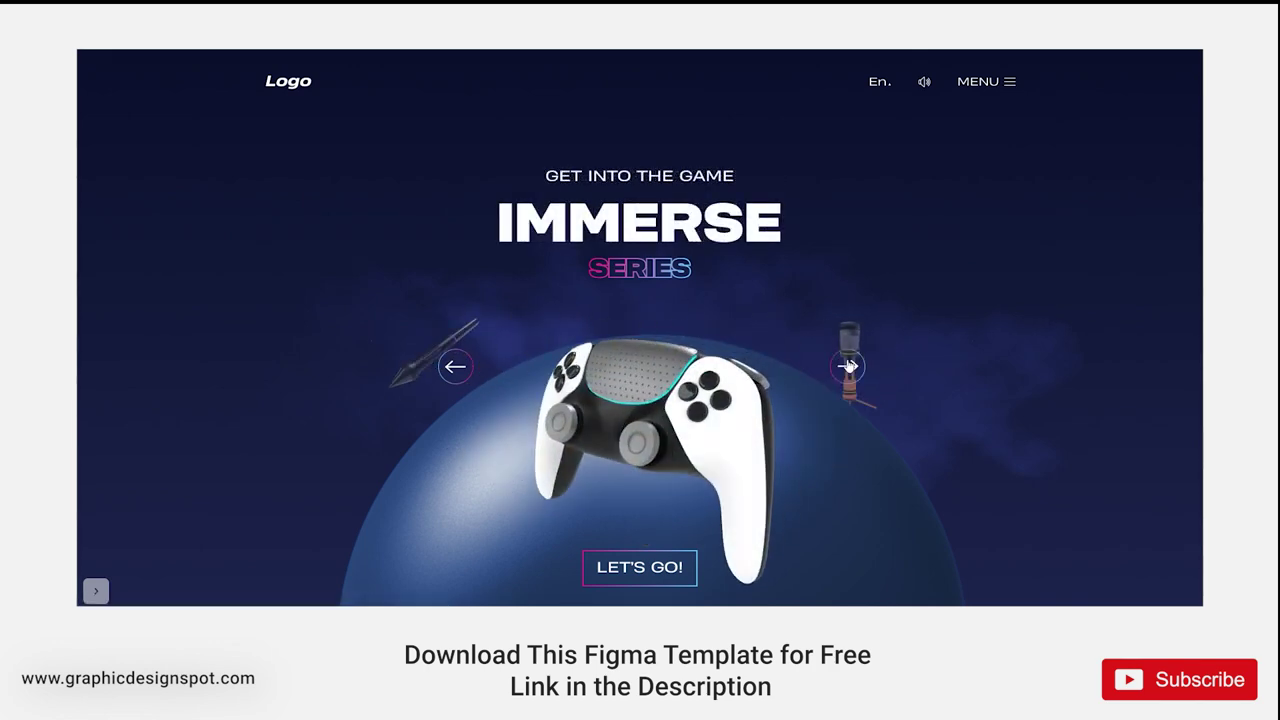
pyautogui.click(849, 366)
pyautogui.click(849, 366)
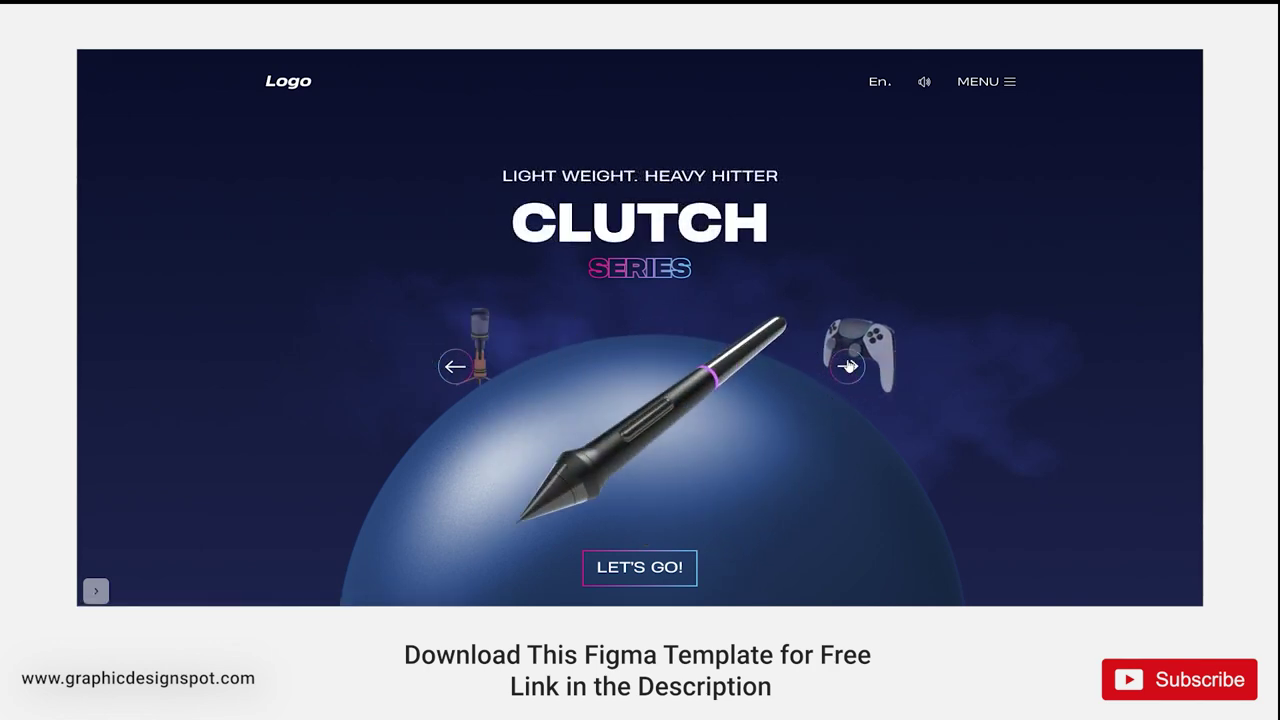
pyautogui.click(849, 366)
pyautogui.click(849, 366)
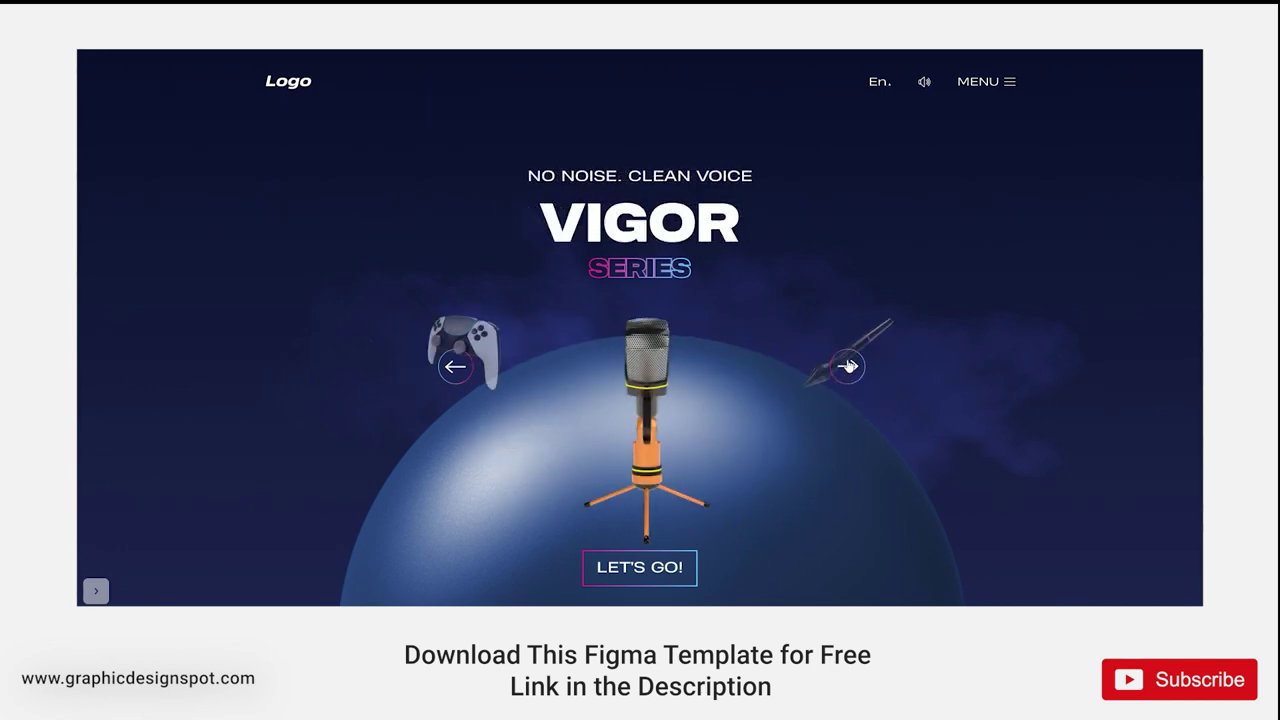
pyautogui.click(849, 366)
pyautogui.click(849, 366)
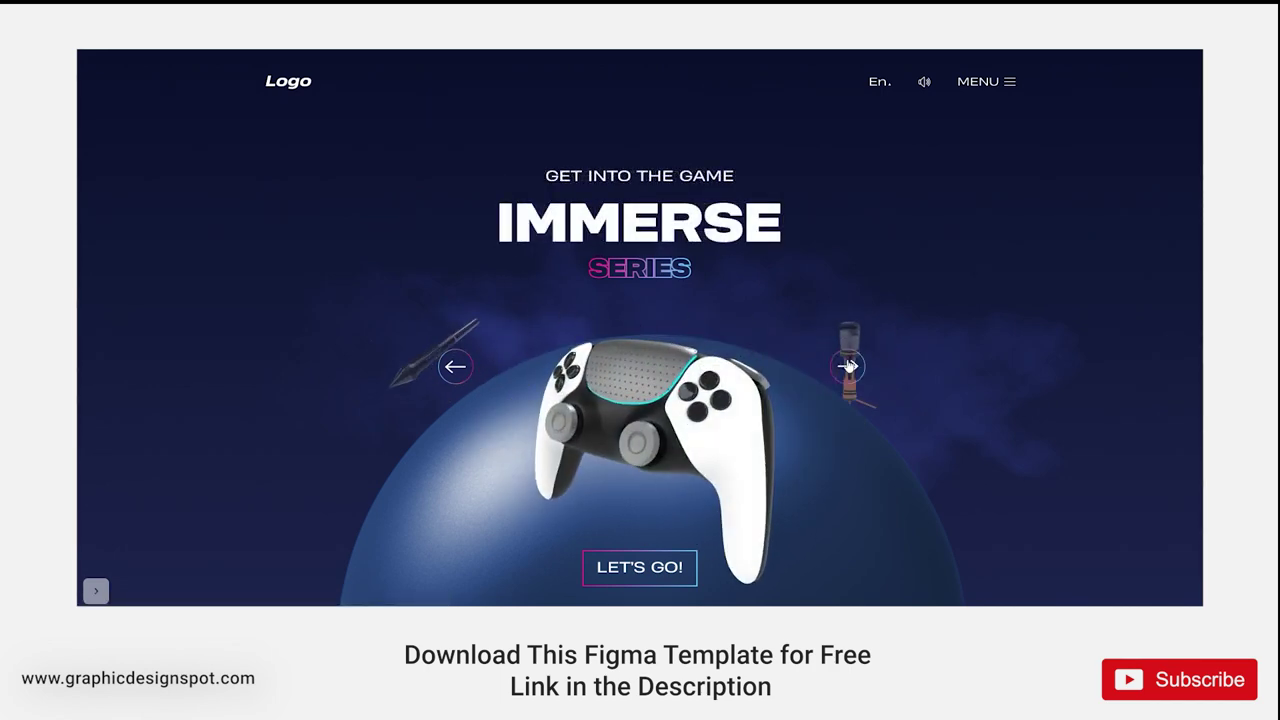
pyautogui.click(849, 366)
pyautogui.click(849, 366)
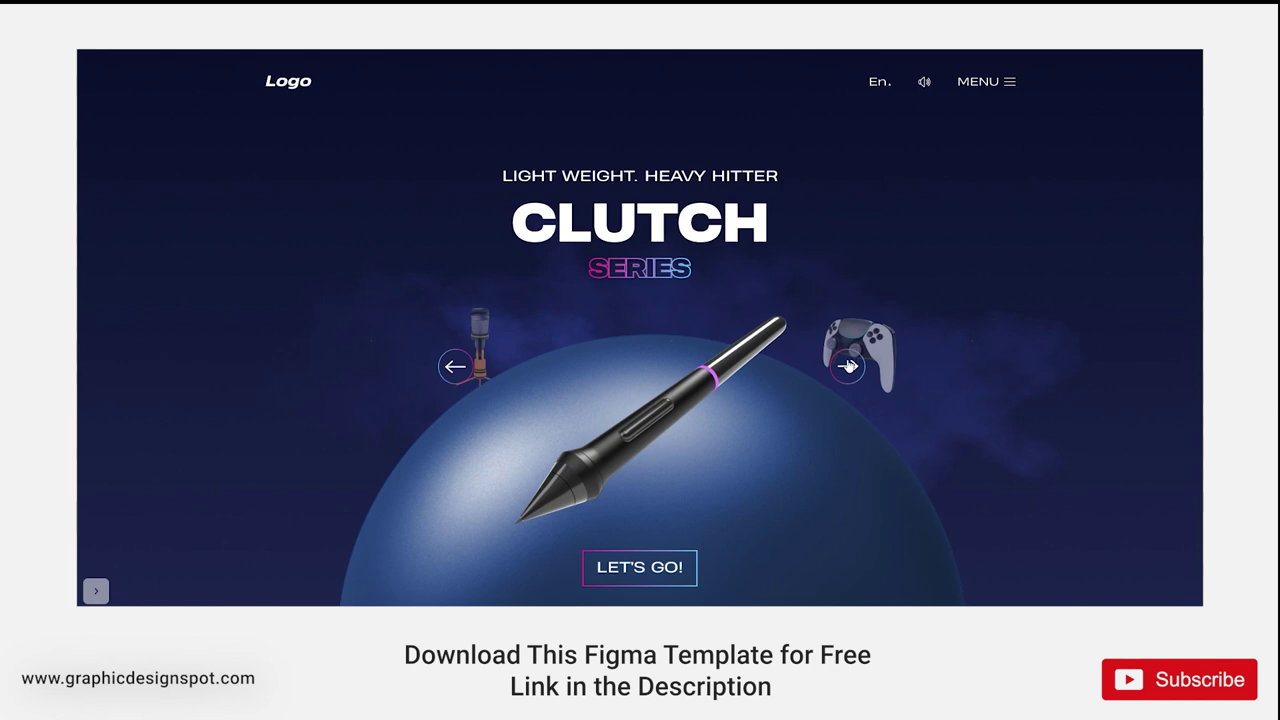
pyautogui.click(849, 366)
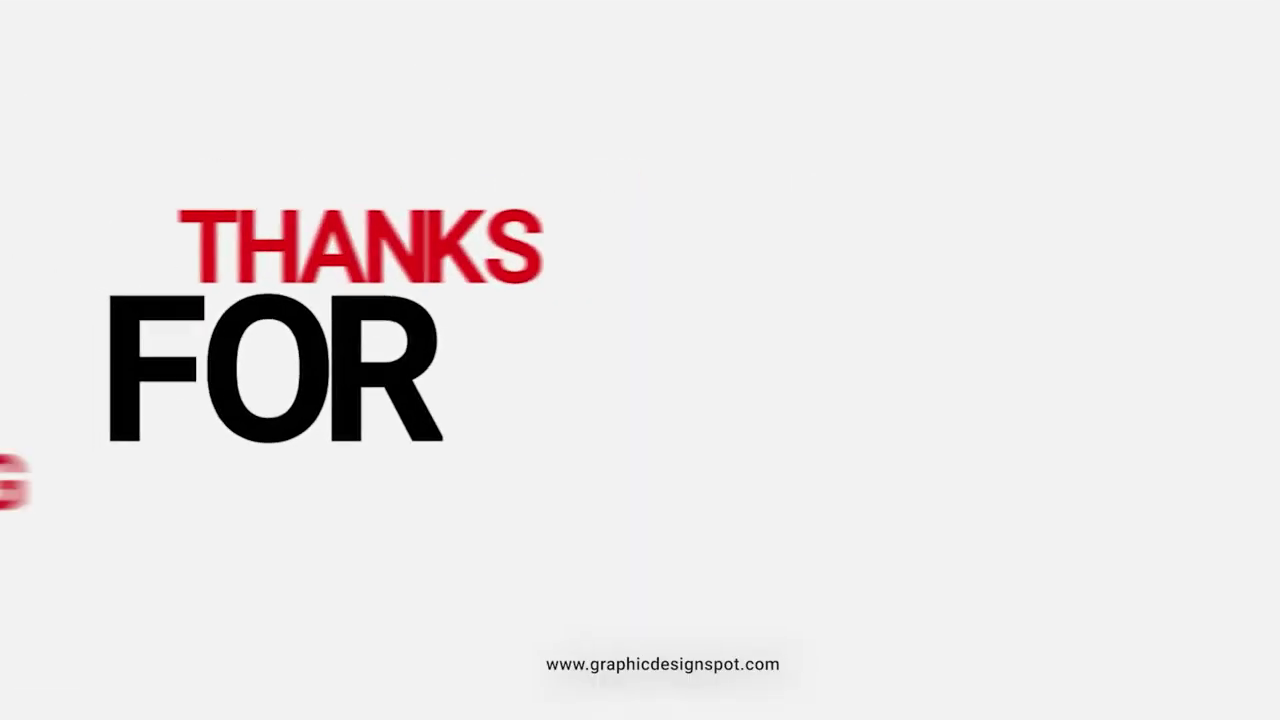